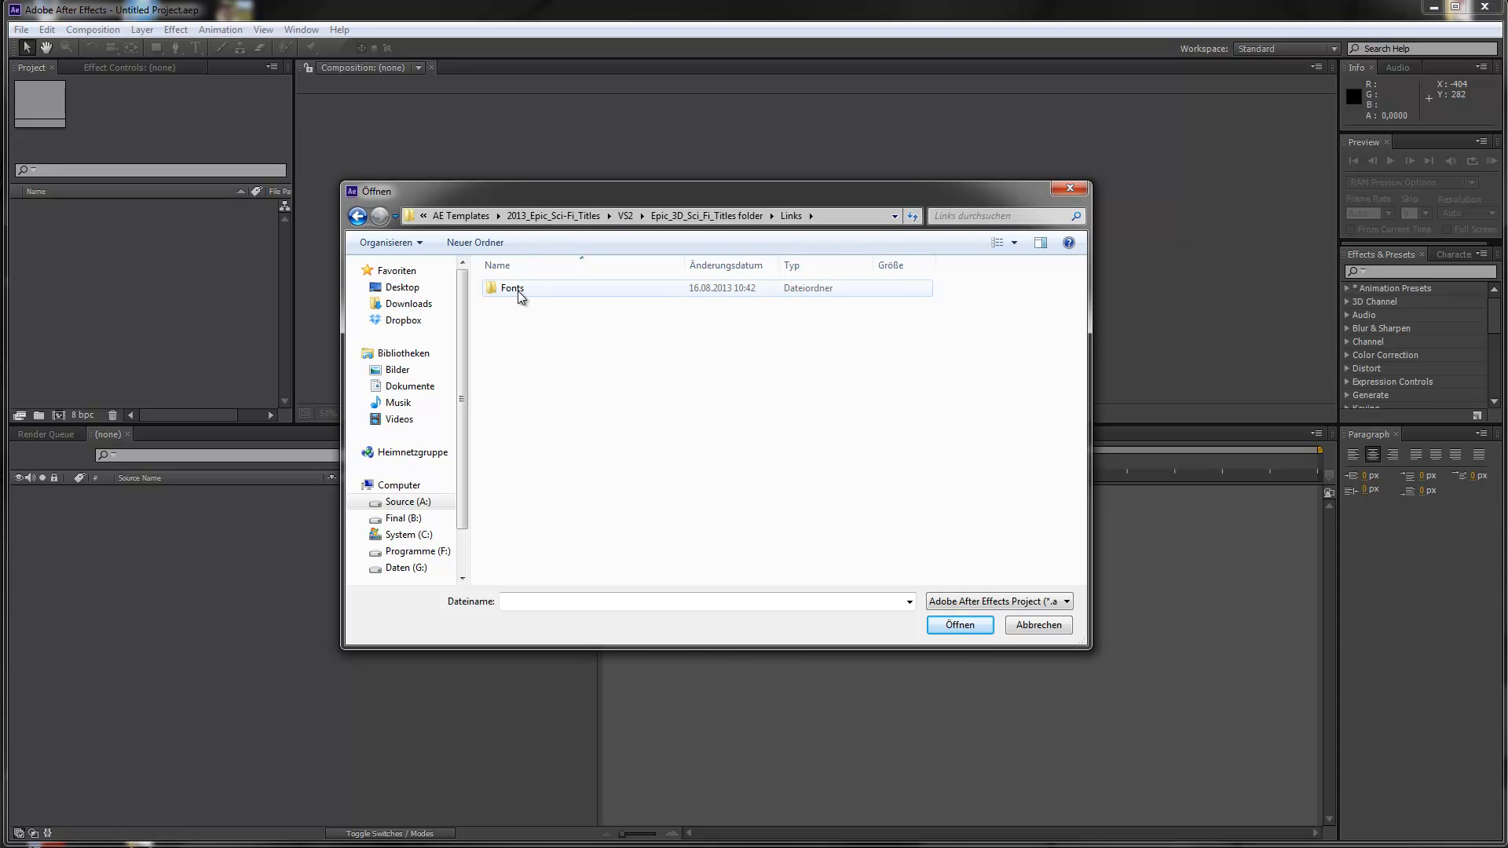
Look through the font links in the Fonts folder and go back to the Epic_3D_Sci_Fi_Titles folder
double_click(514, 288)
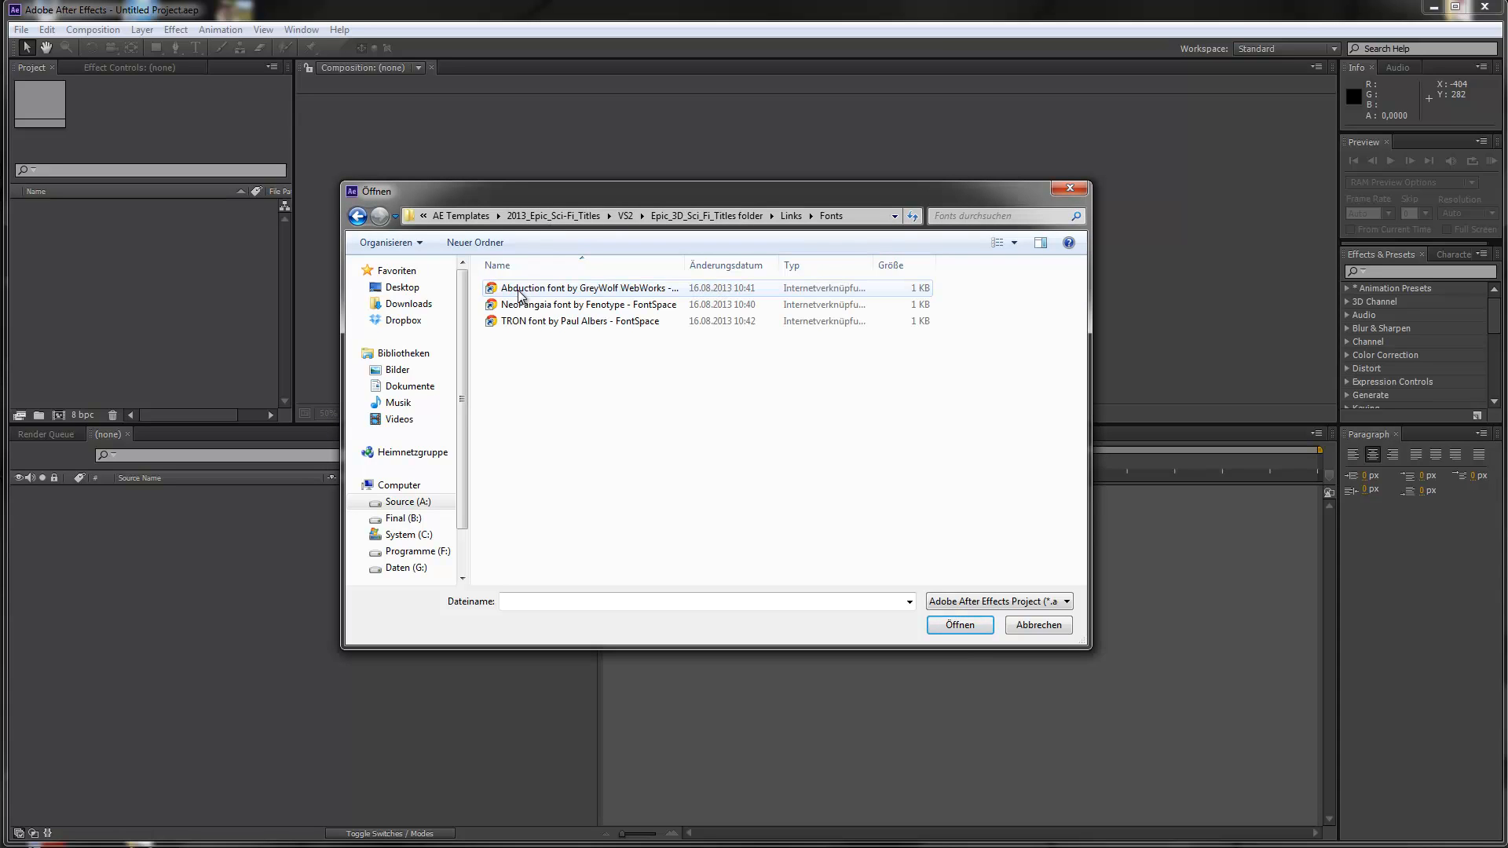
drag(683, 264, 766, 265)
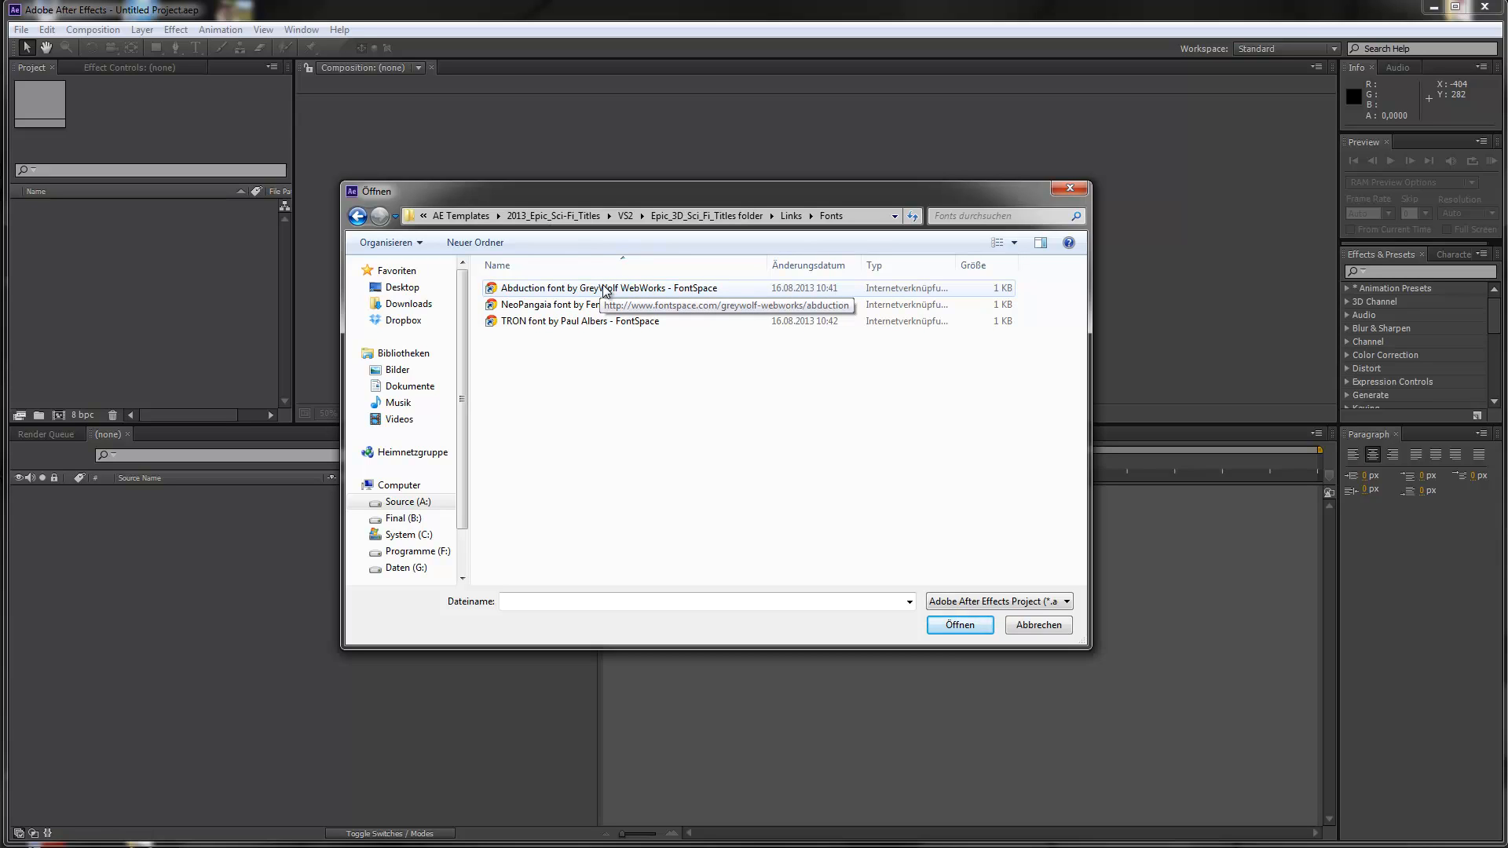
click(743, 216)
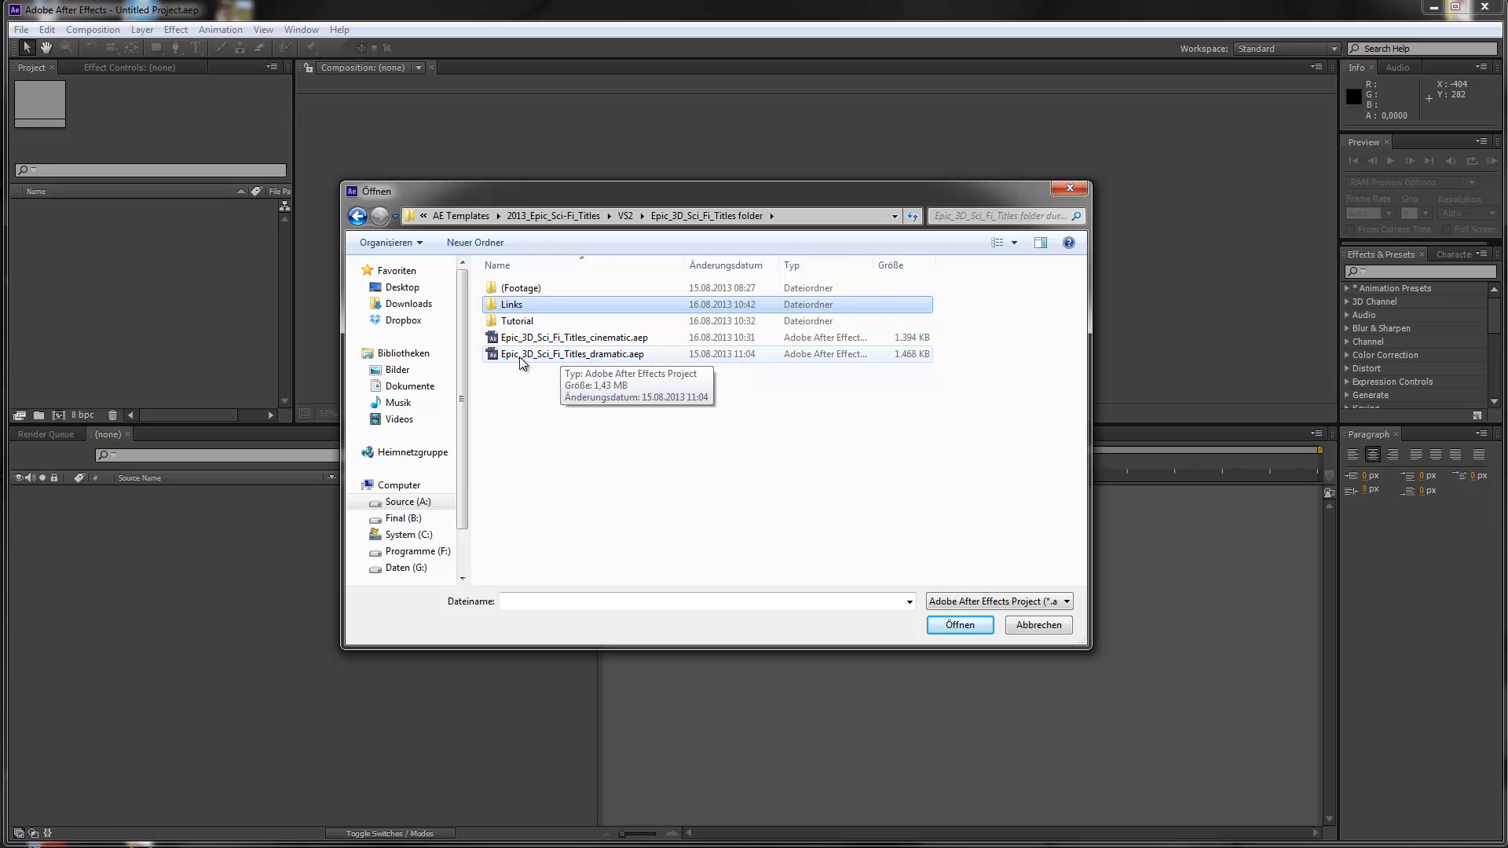
Open the project Epic_3D_Sci_Fi_Titles_dramatic.aep and accept its conversion to the current version
click(602, 357)
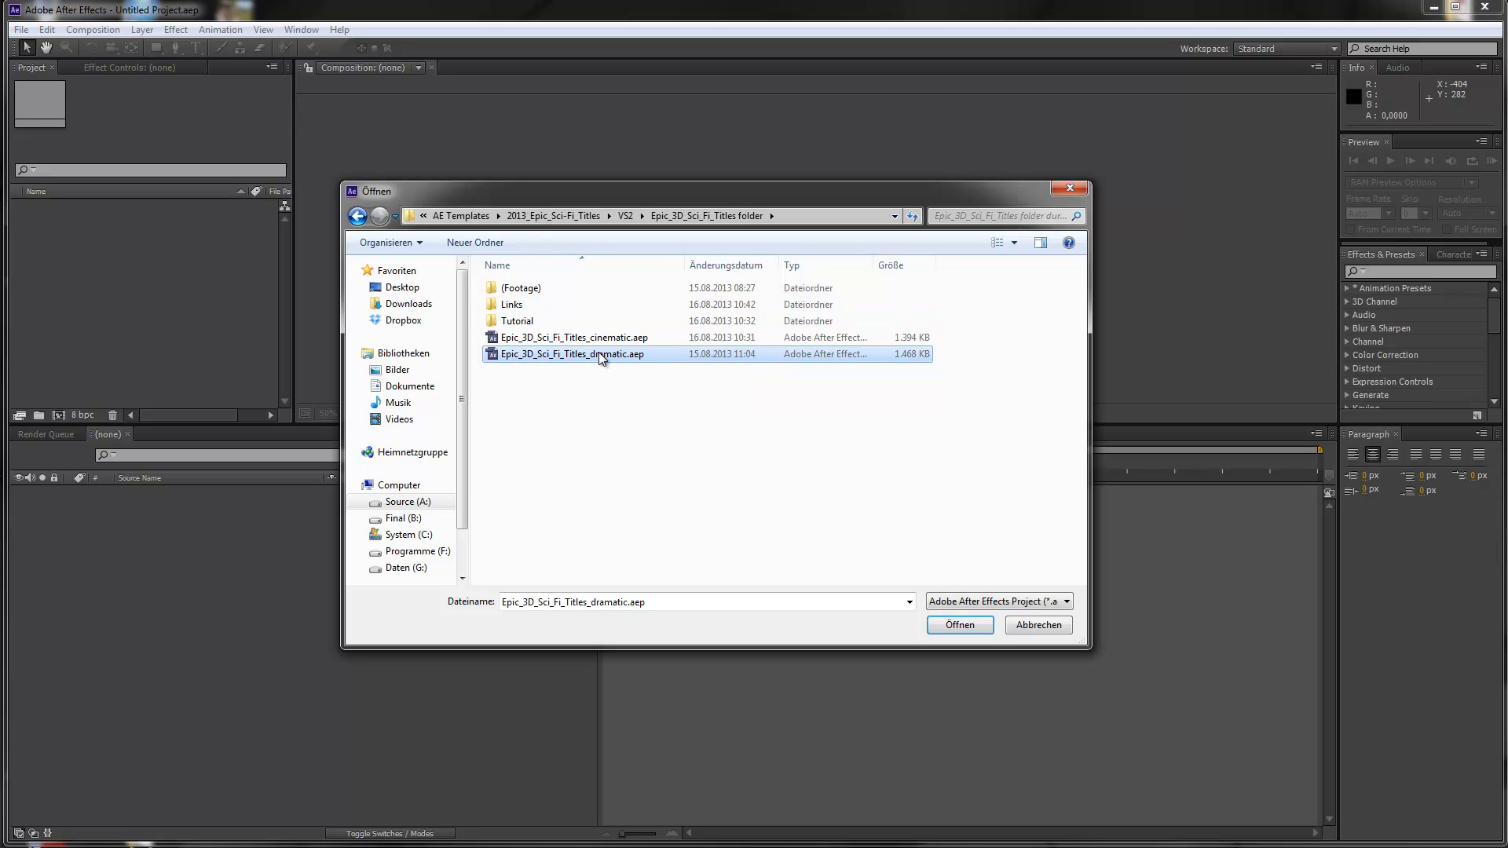
click(961, 625)
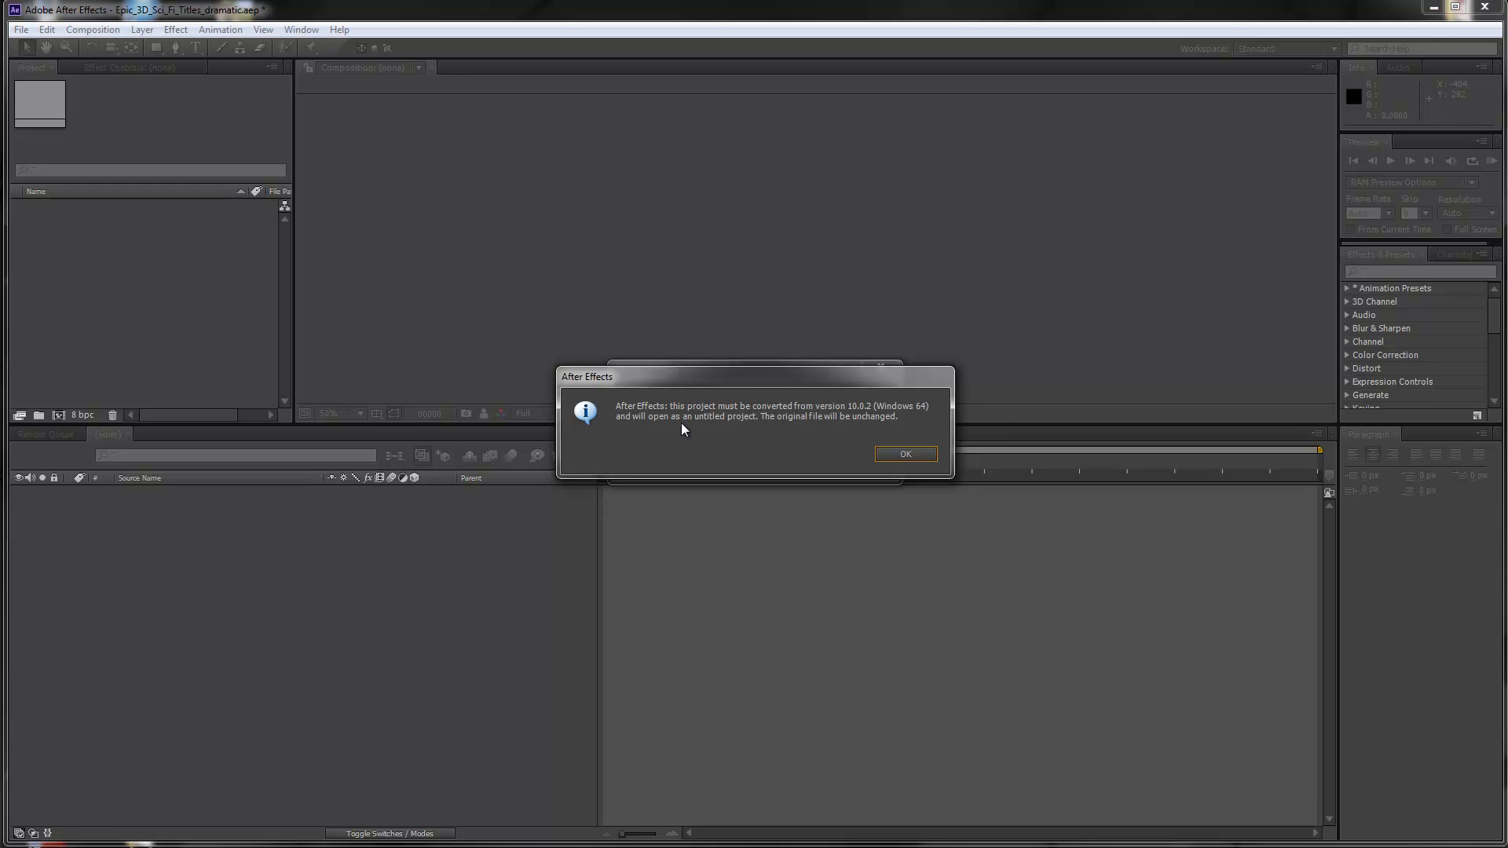
click(906, 455)
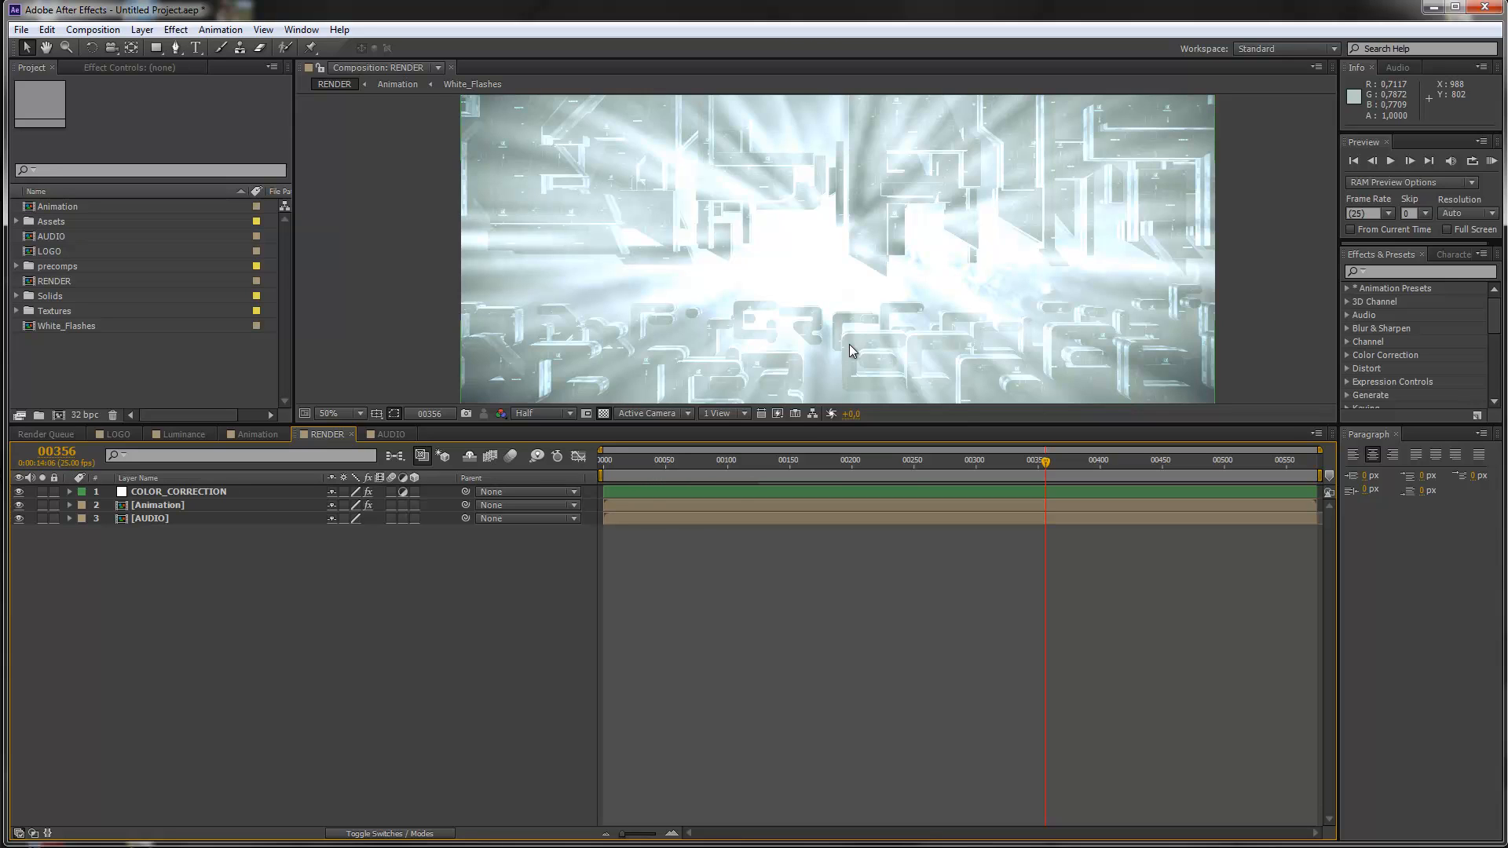
View the title in the RENDER composition at frames 431 and 407
click(1138, 467)
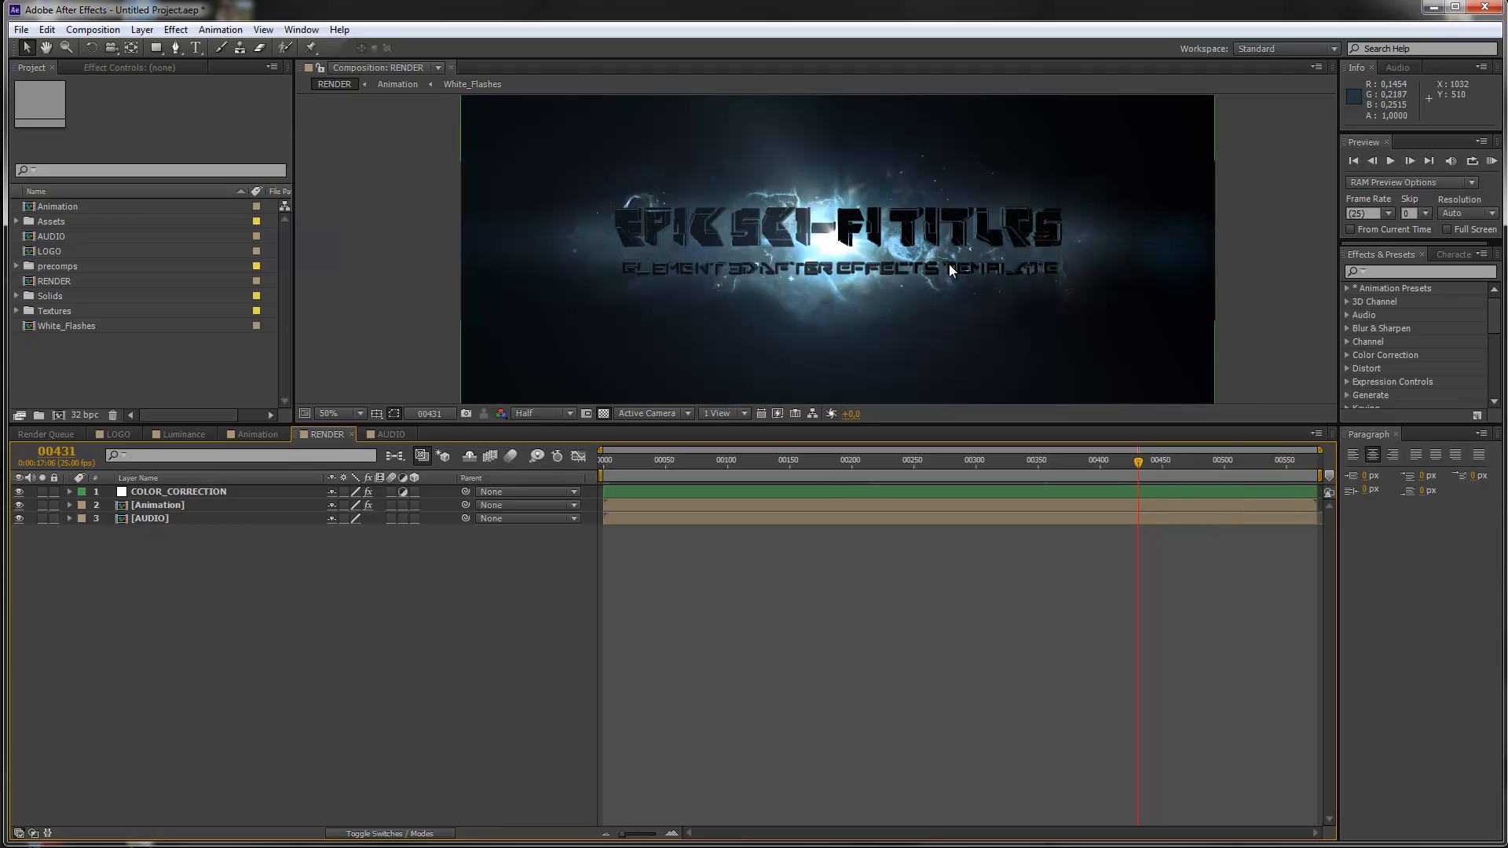
click(1109, 468)
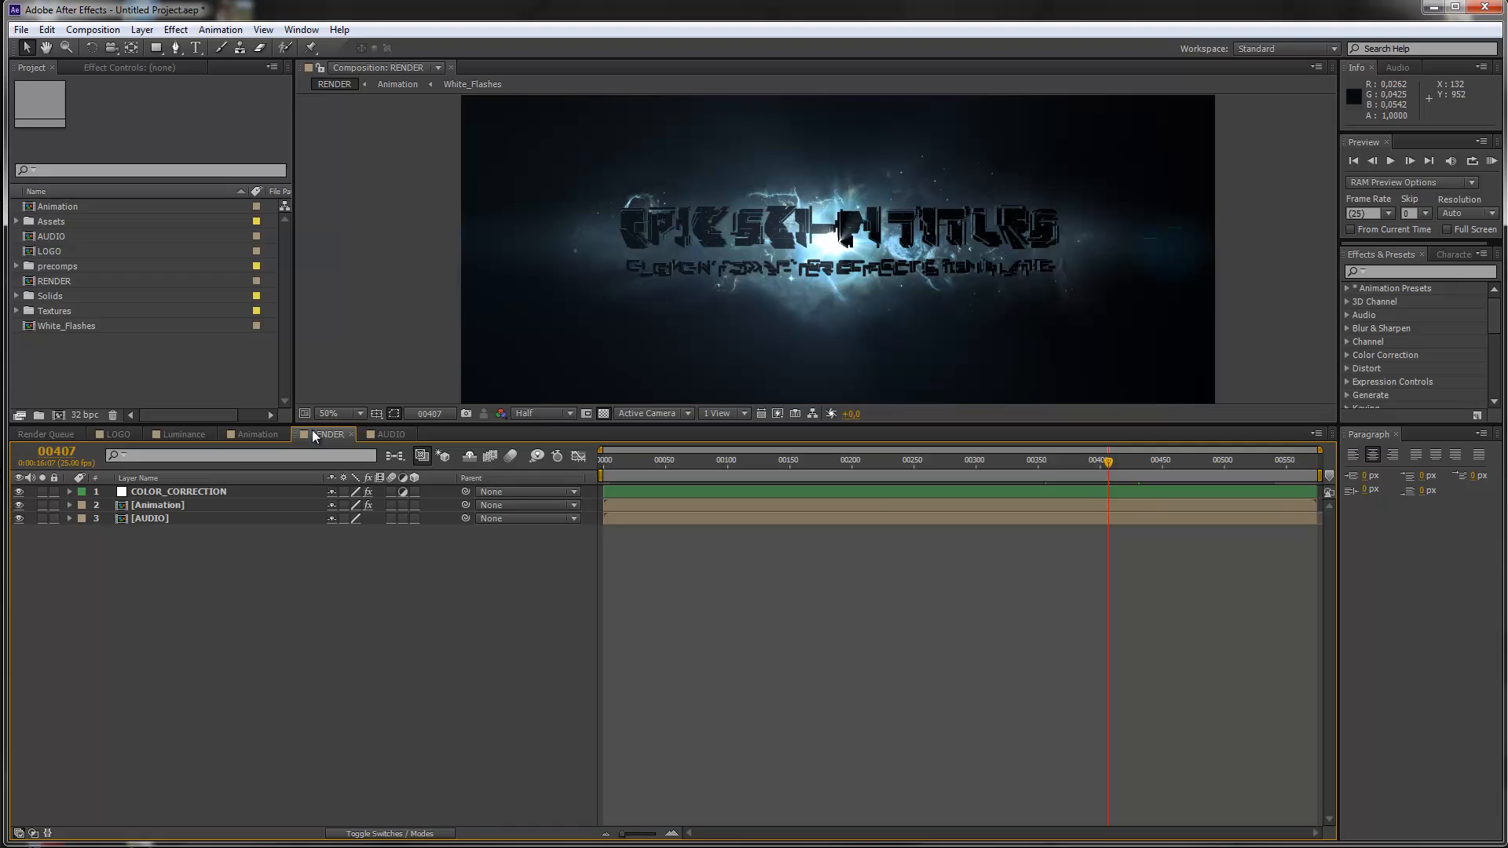
Open the Animation composition and move the current time to frame 476, where the title is assembled
click(256, 435)
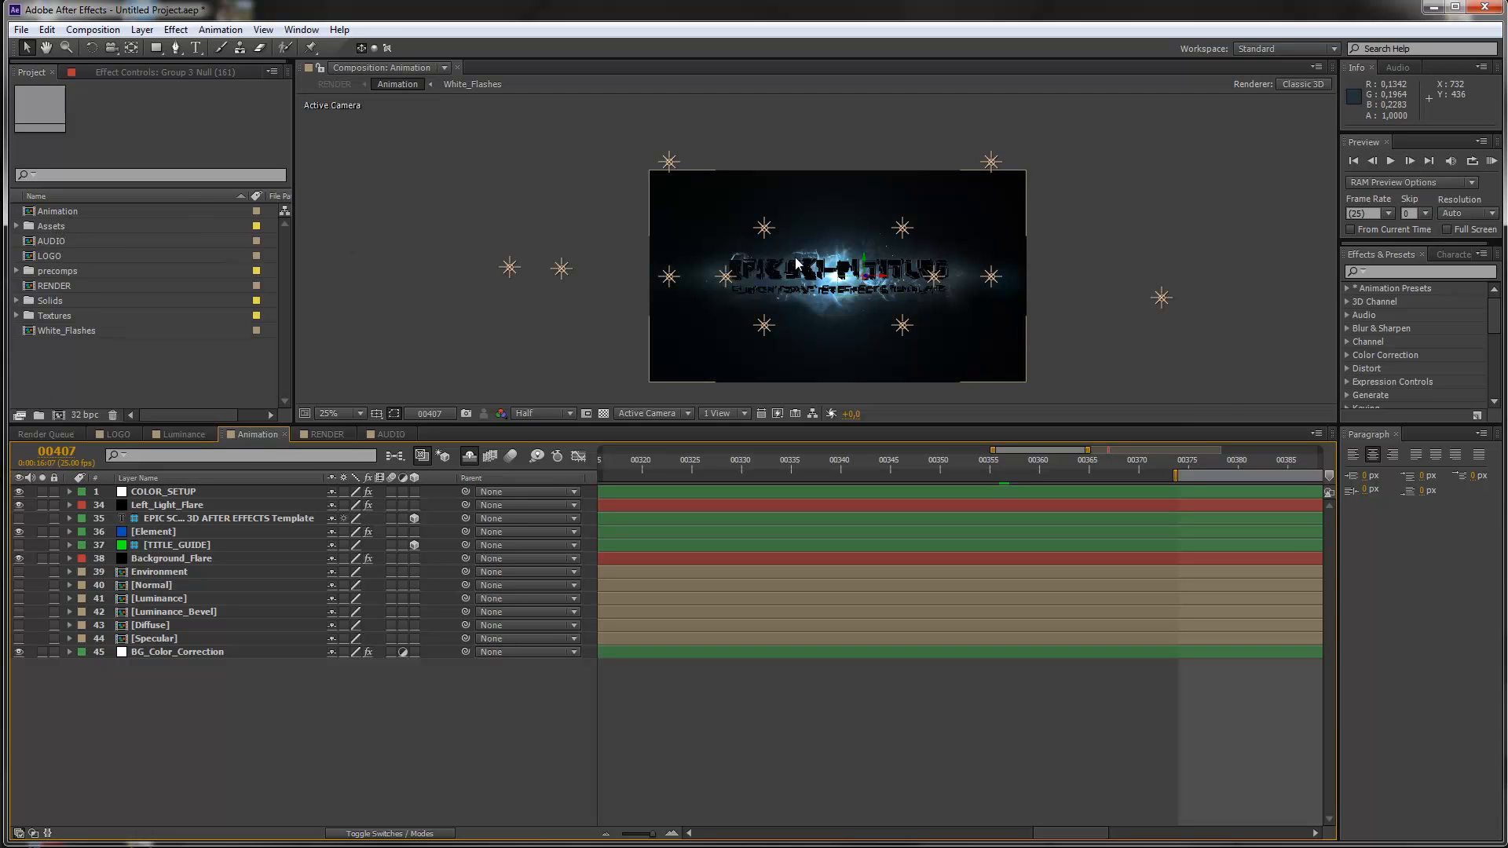
key(period)
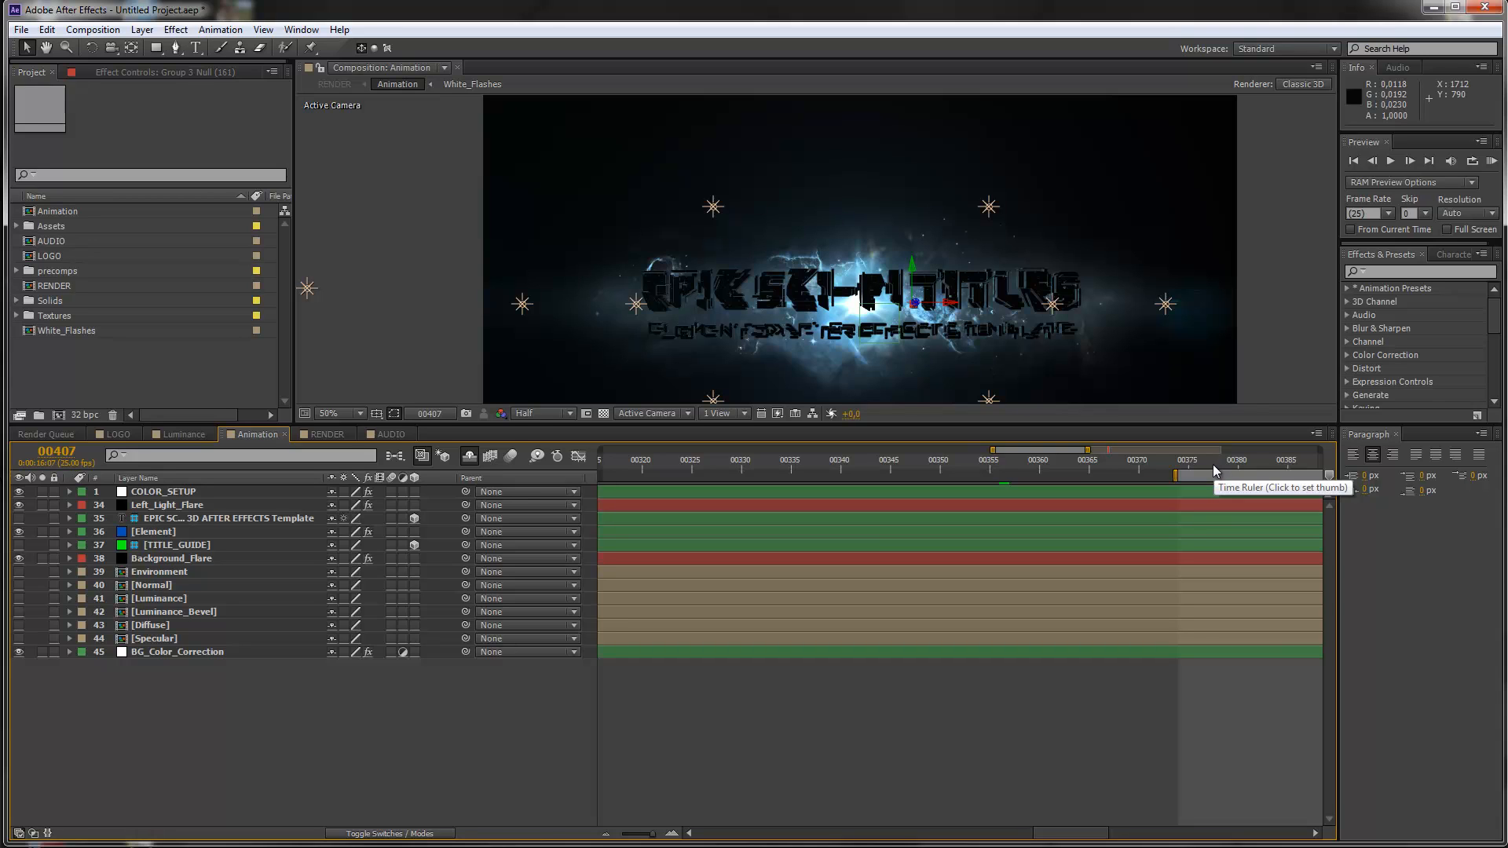
click(1265, 464)
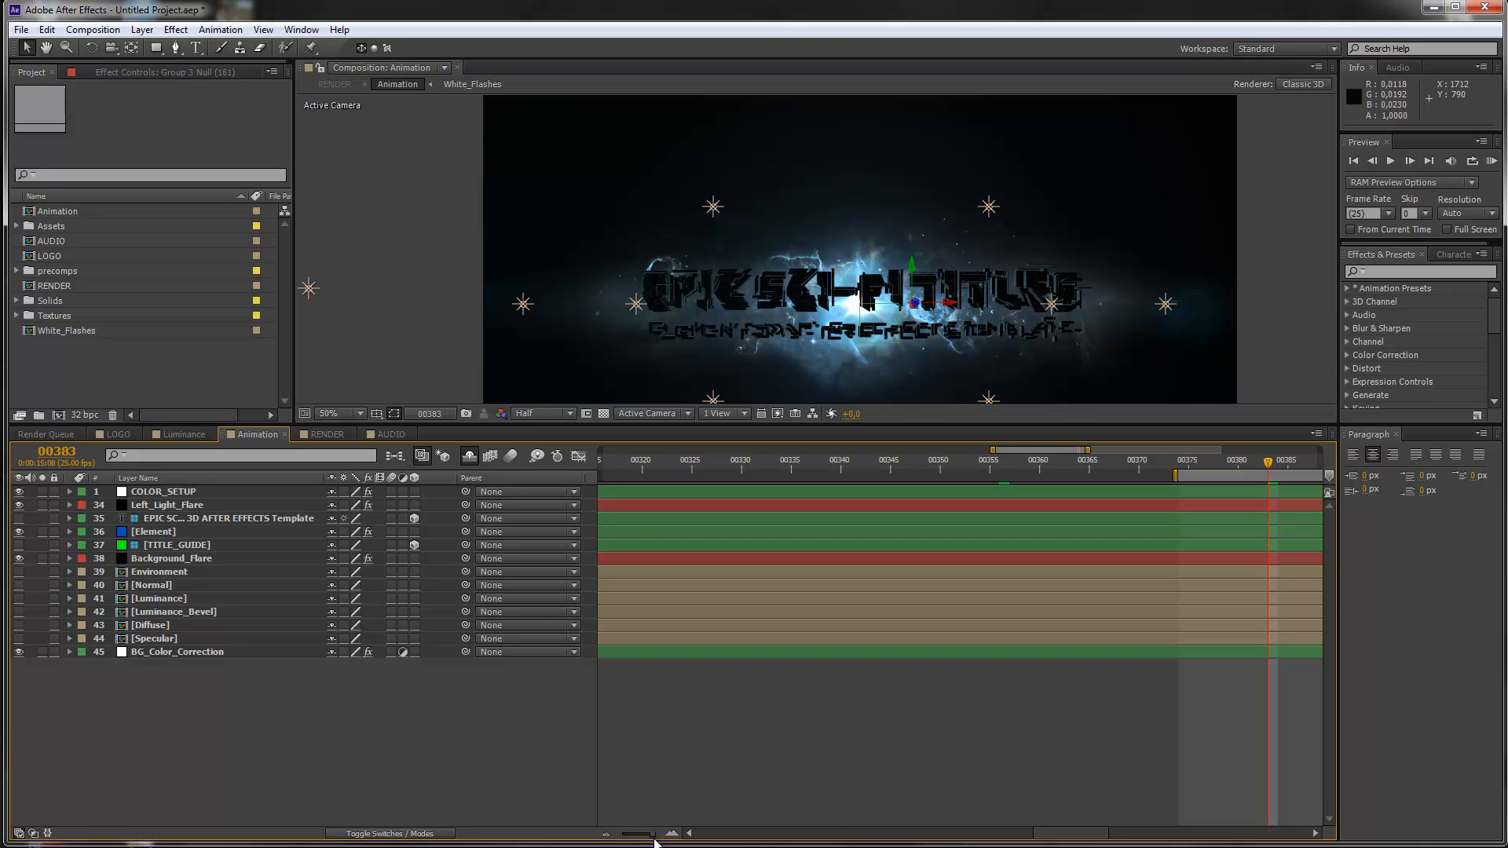
drag(655, 834, 629, 834)
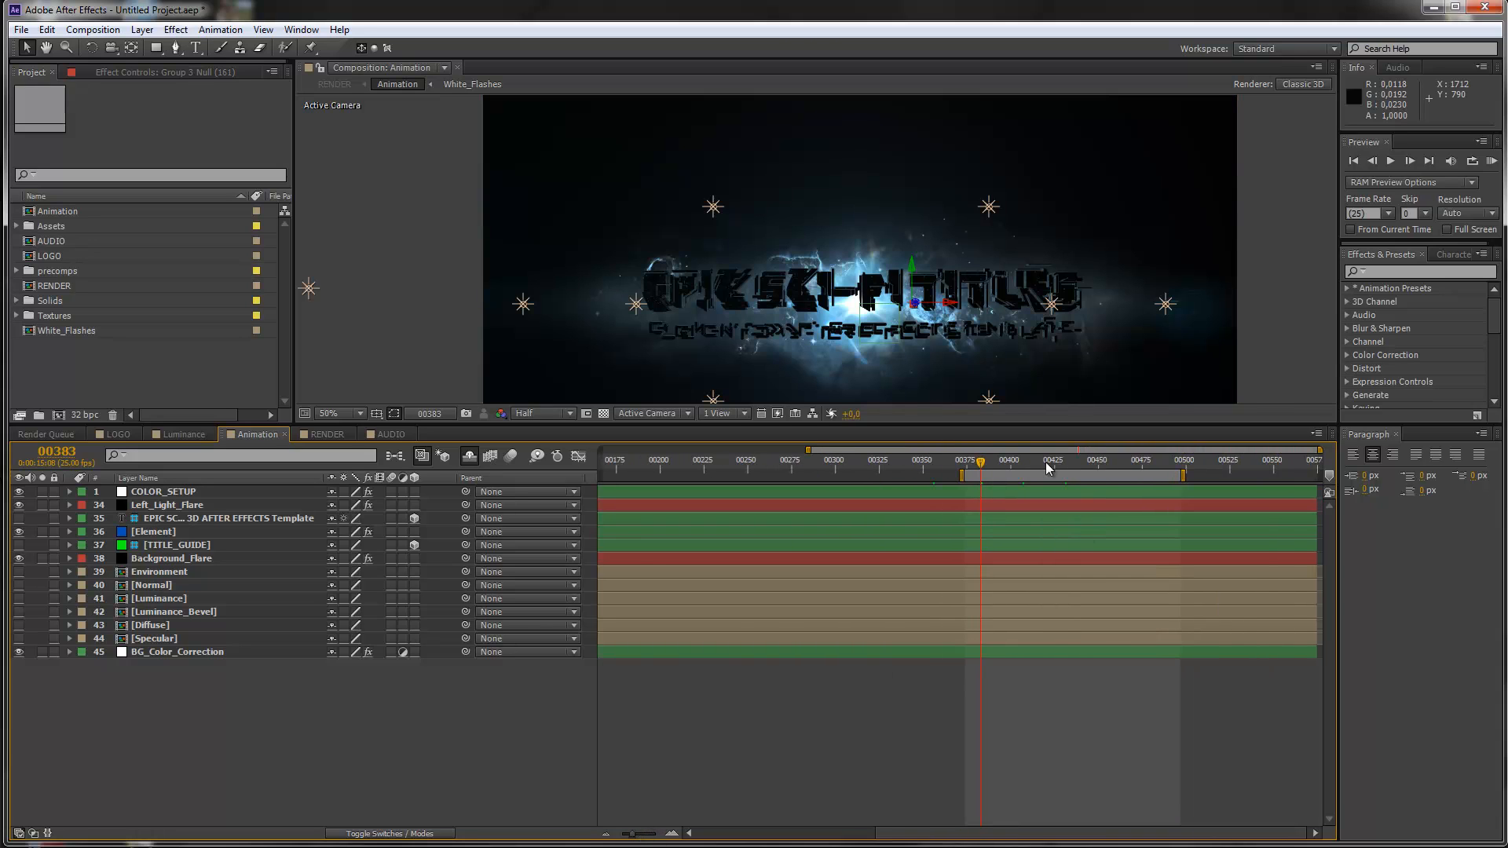
click(1144, 464)
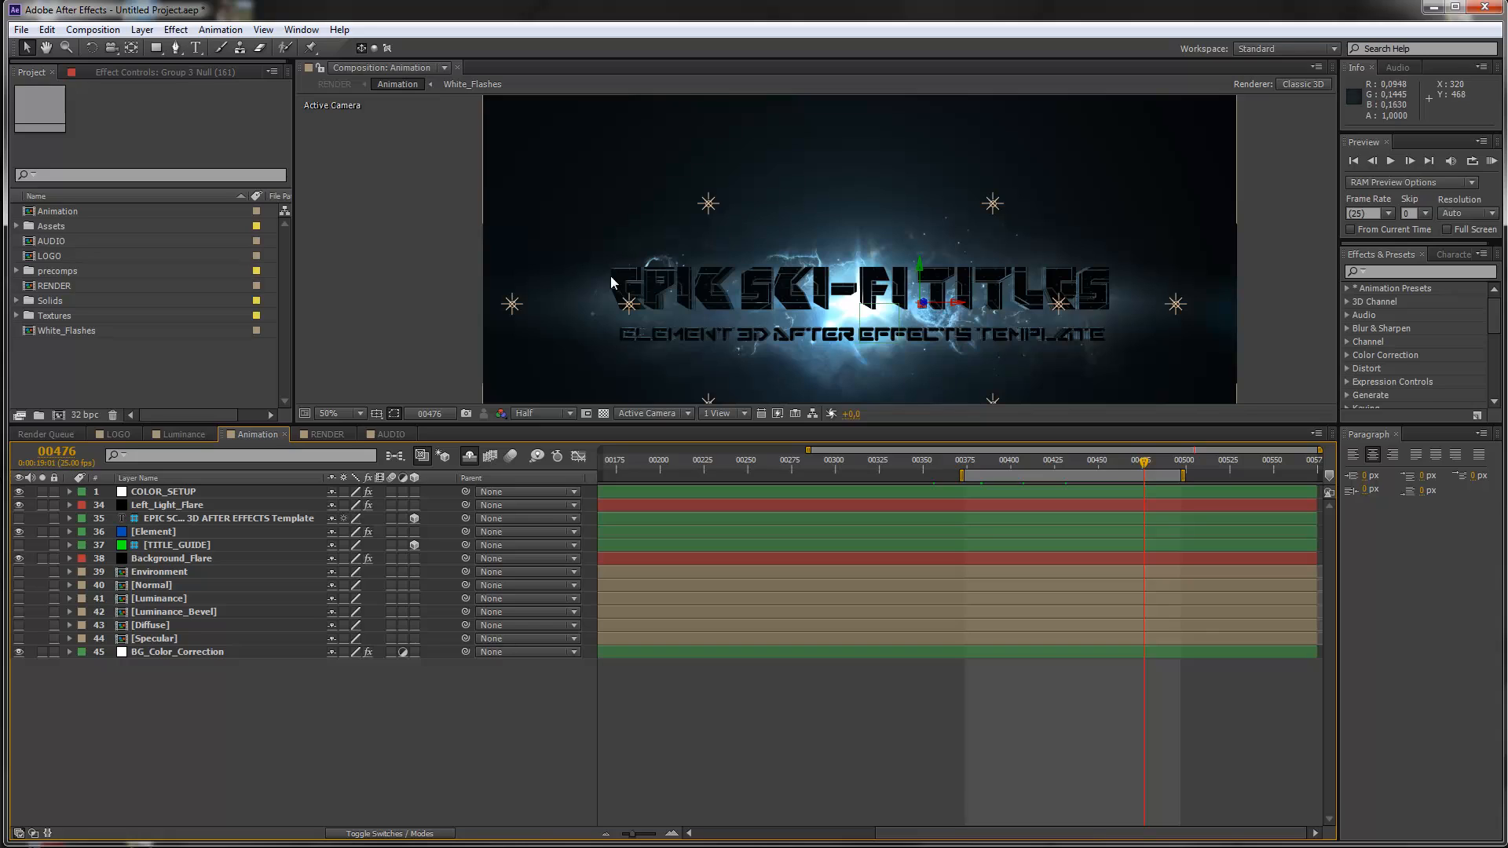
Hide the Element layer and make the title text layer and the TITLE_GUIDE layer visible
click(162, 519)
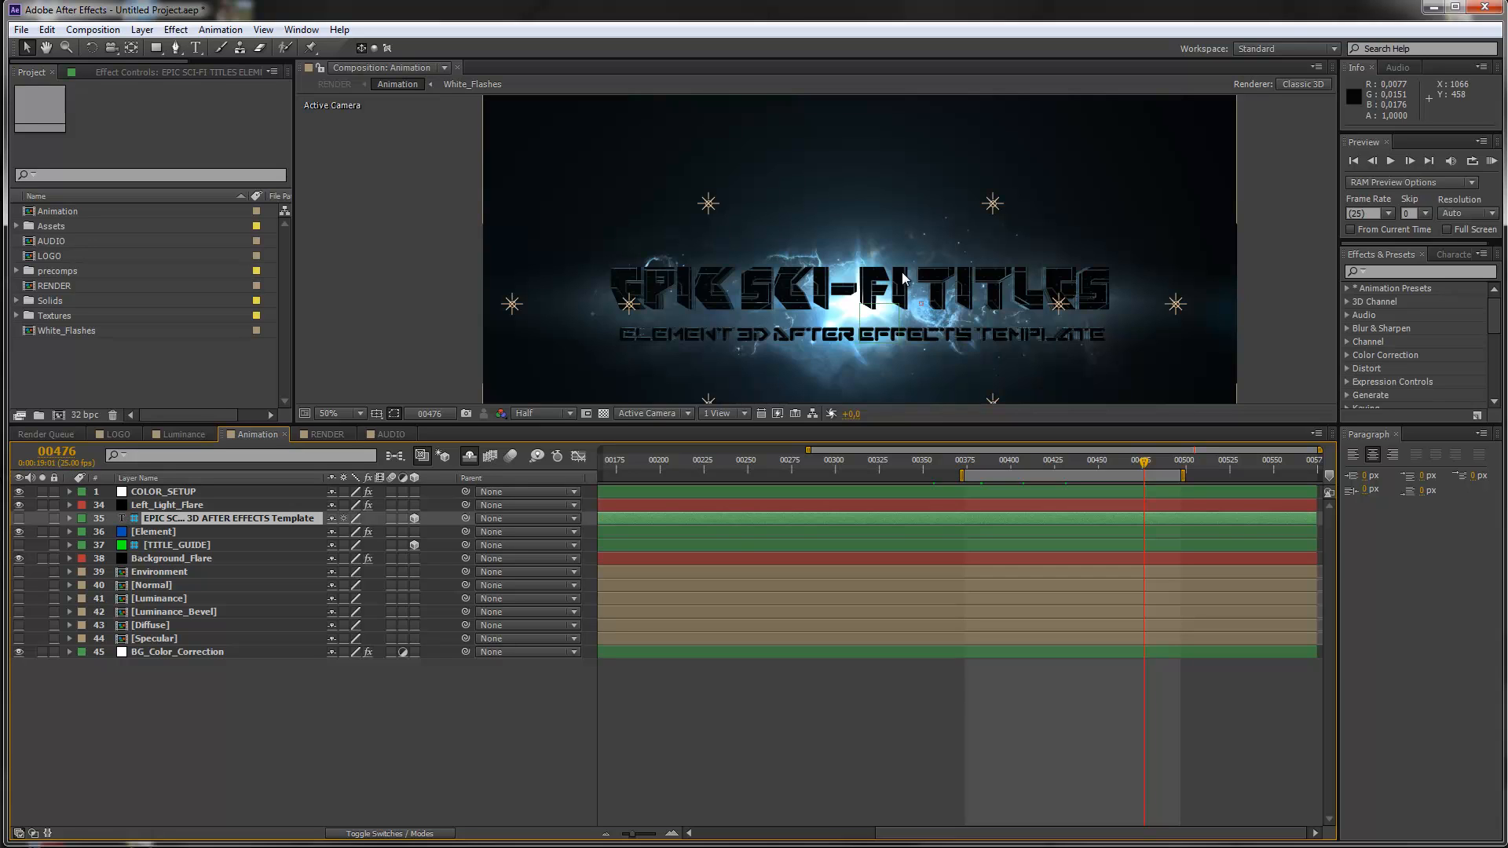
click(19, 532)
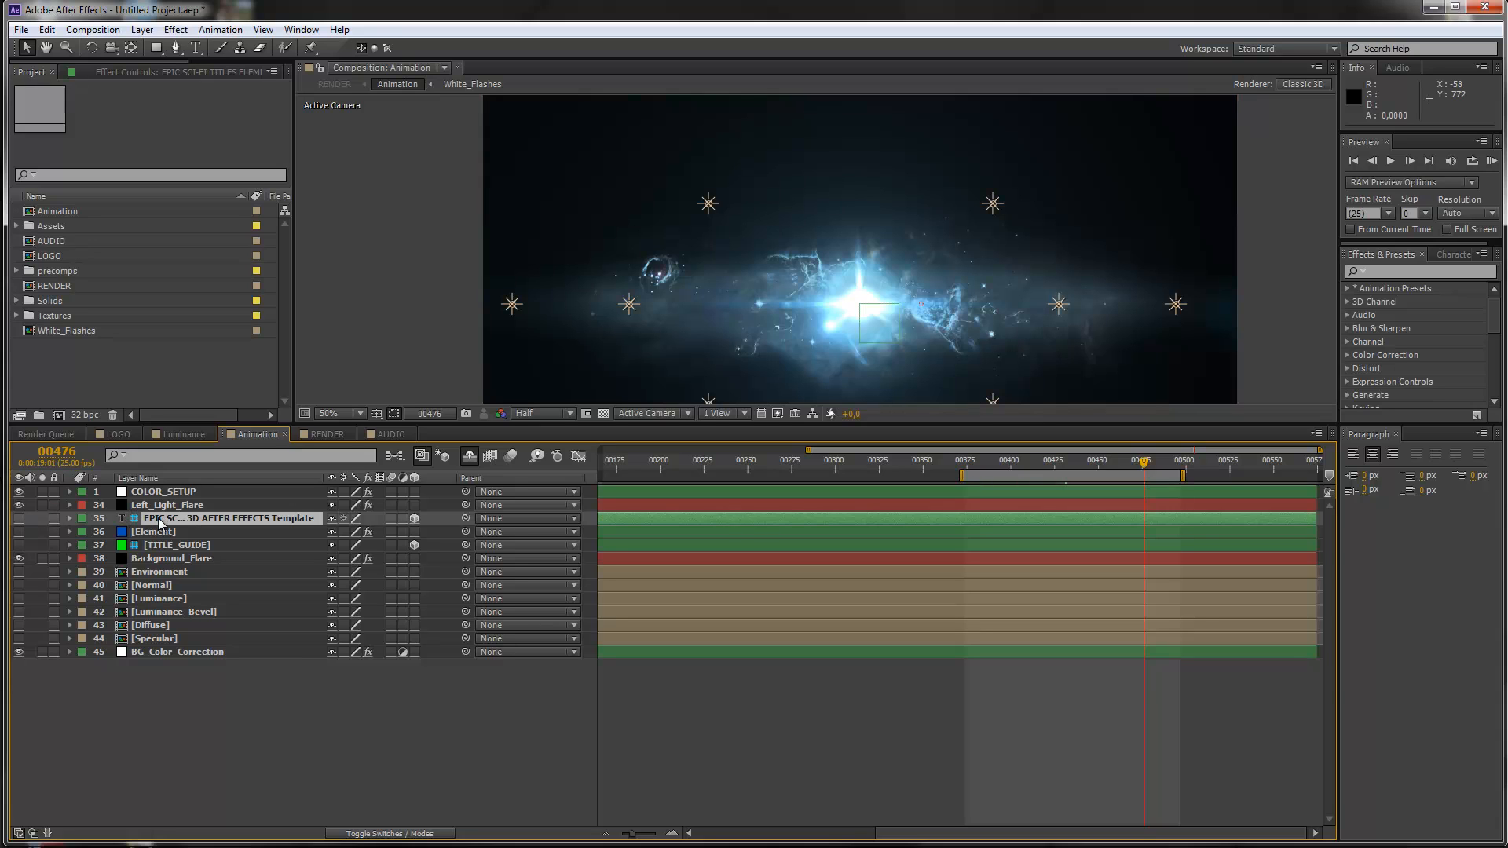
click(20, 518)
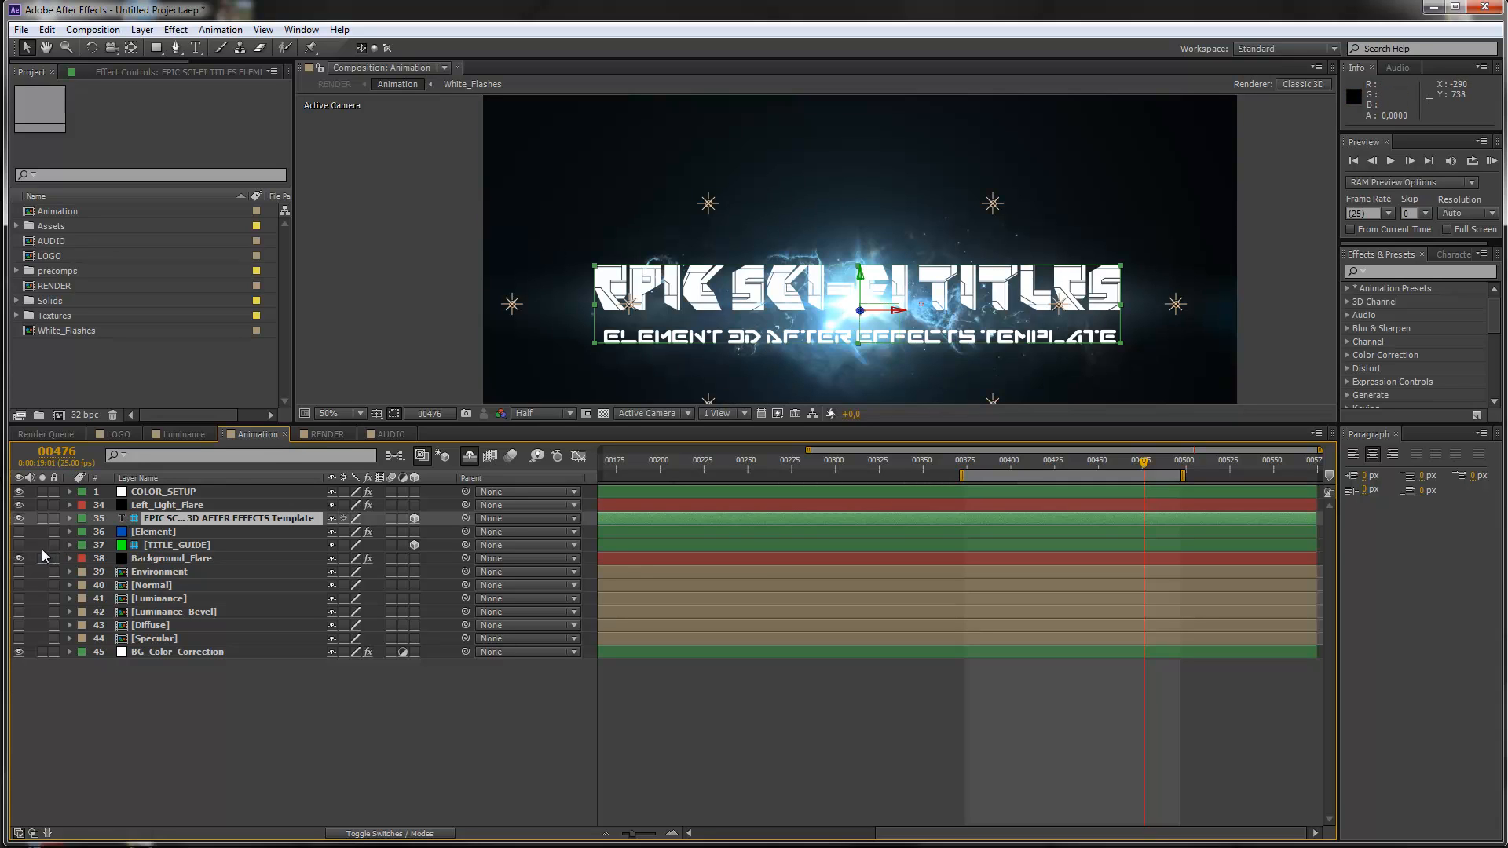
click(163, 549)
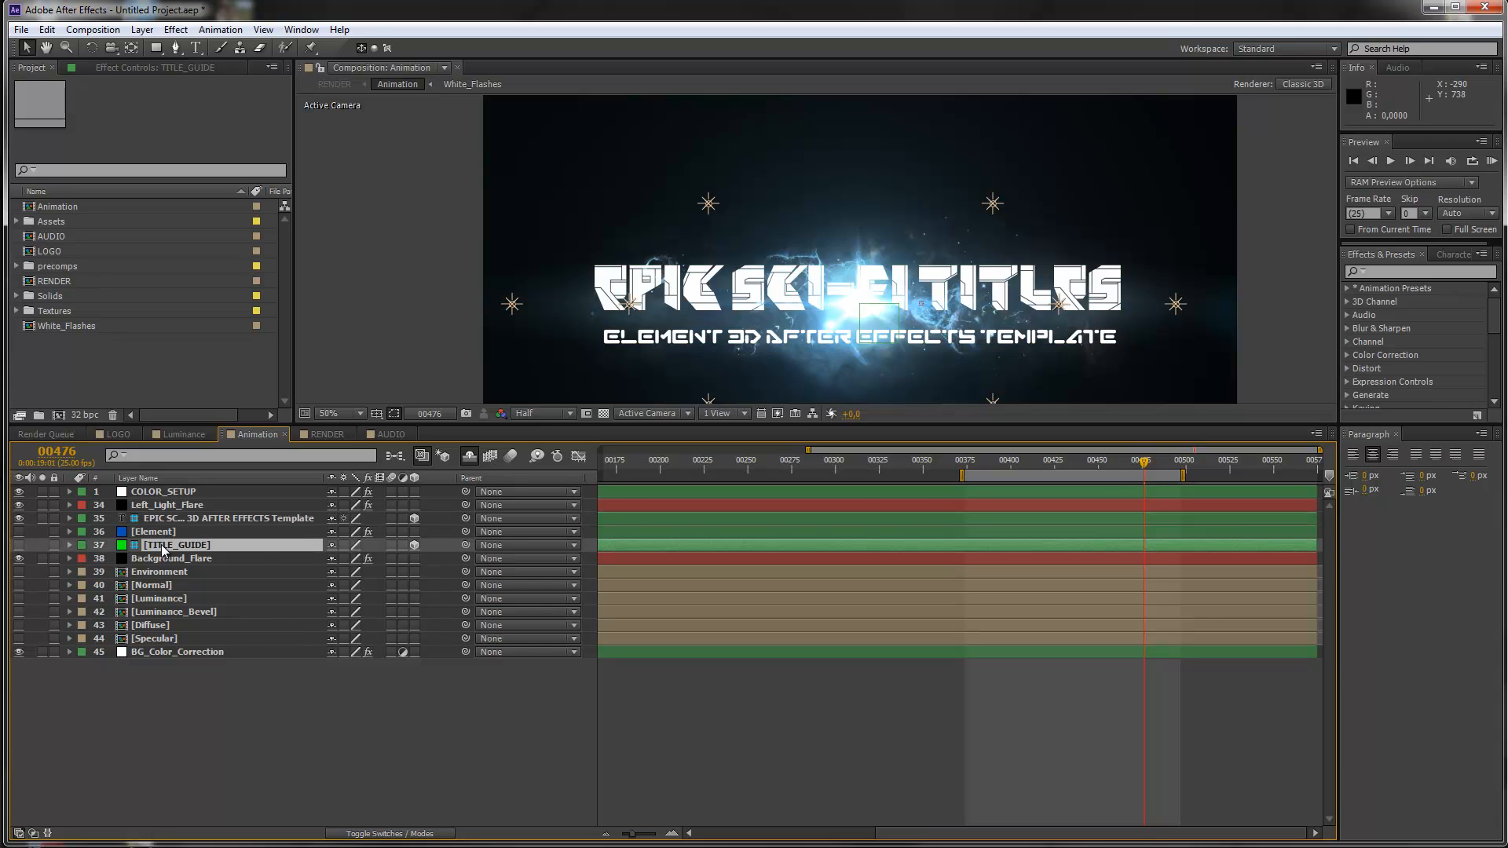
click(20, 545)
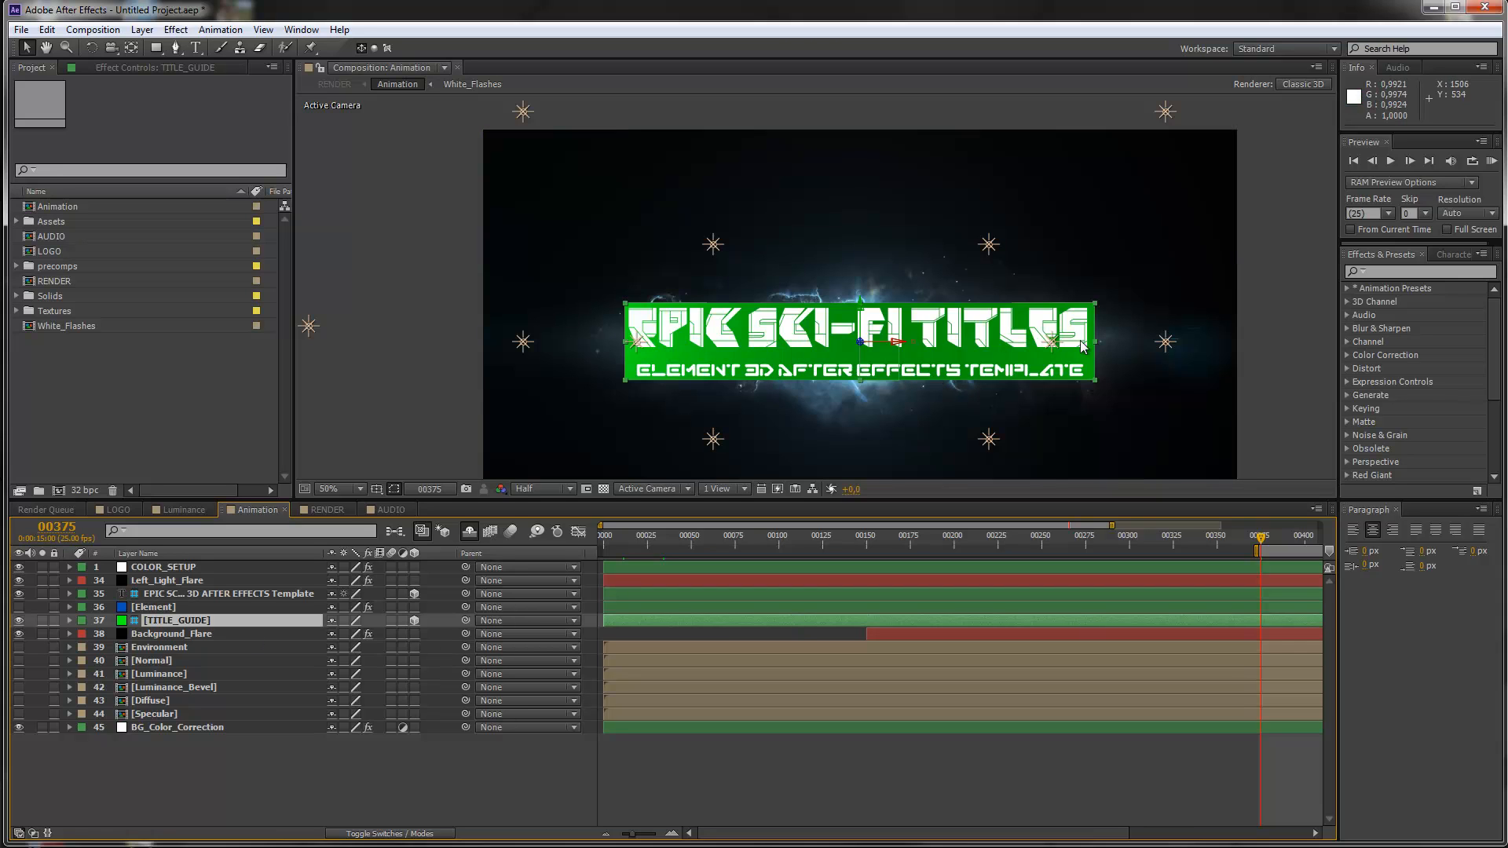
Select the title text layer and examine the font settings of its title and subtitle lines with the Type tool
click(174, 596)
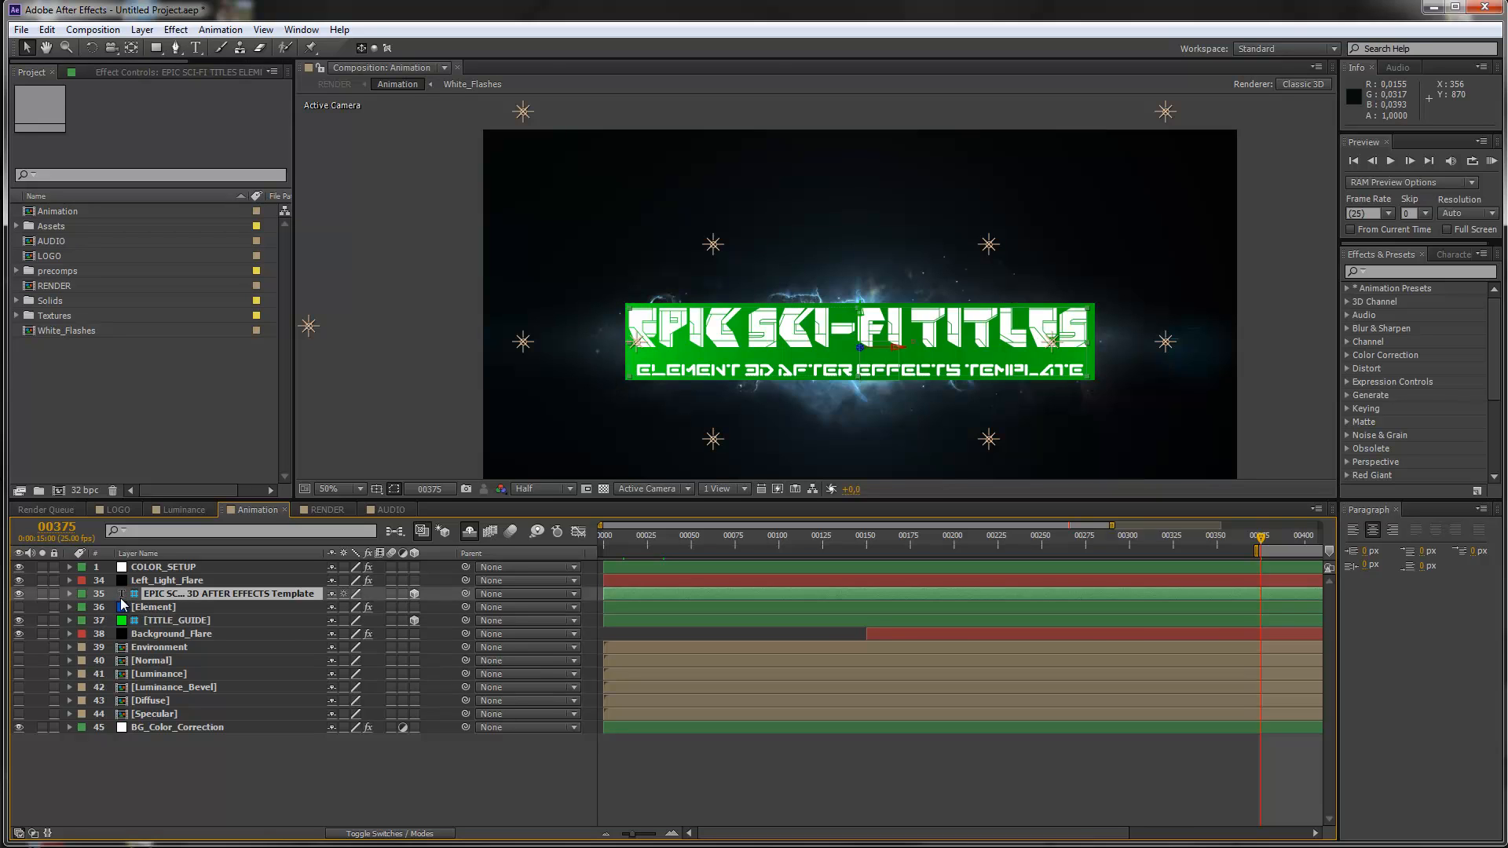
click(196, 48)
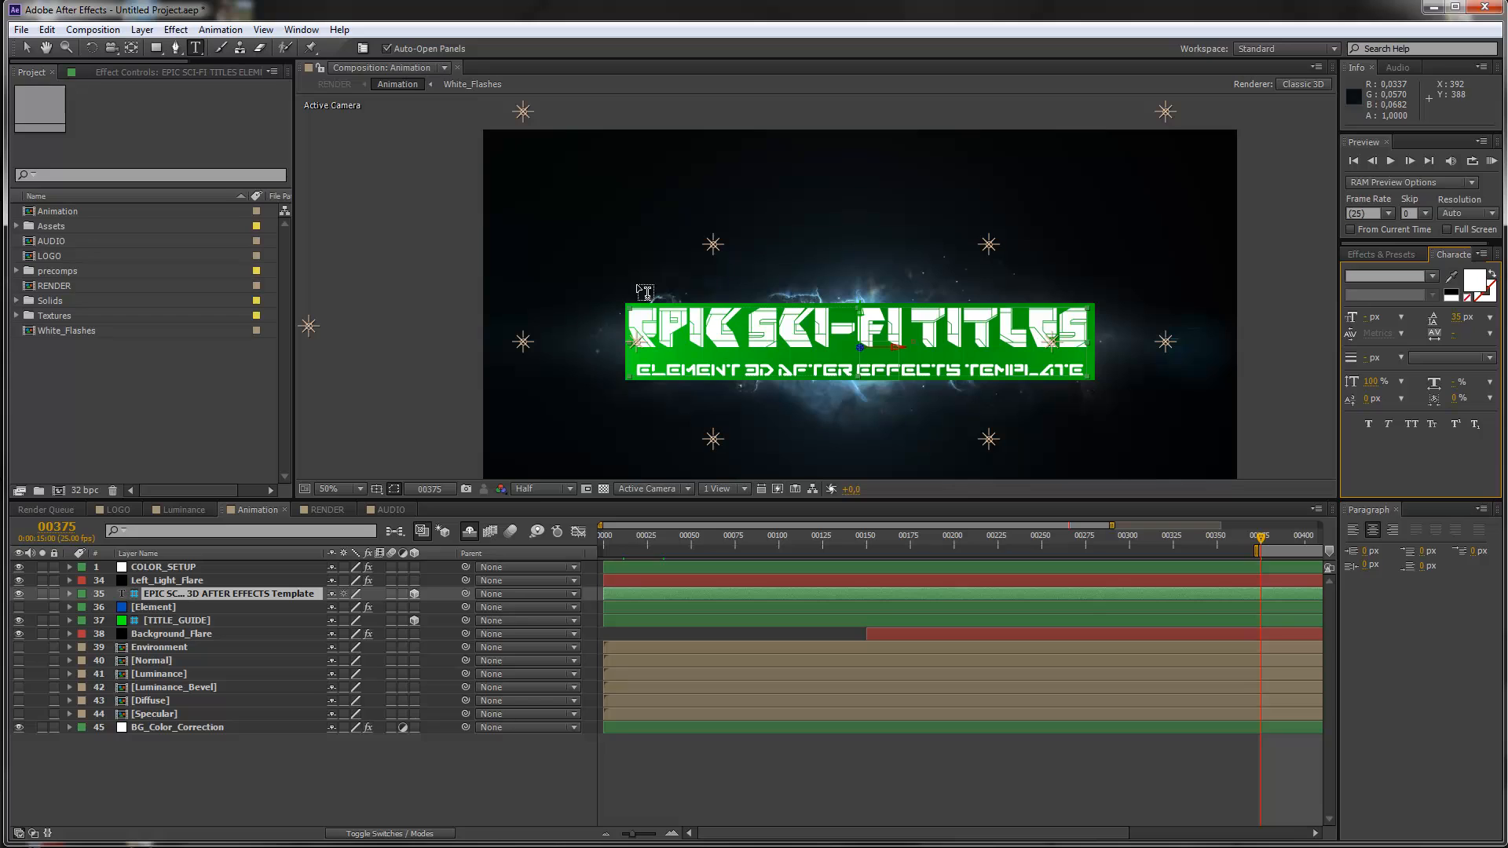
drag(631, 321, 1118, 318)
click(636, 369)
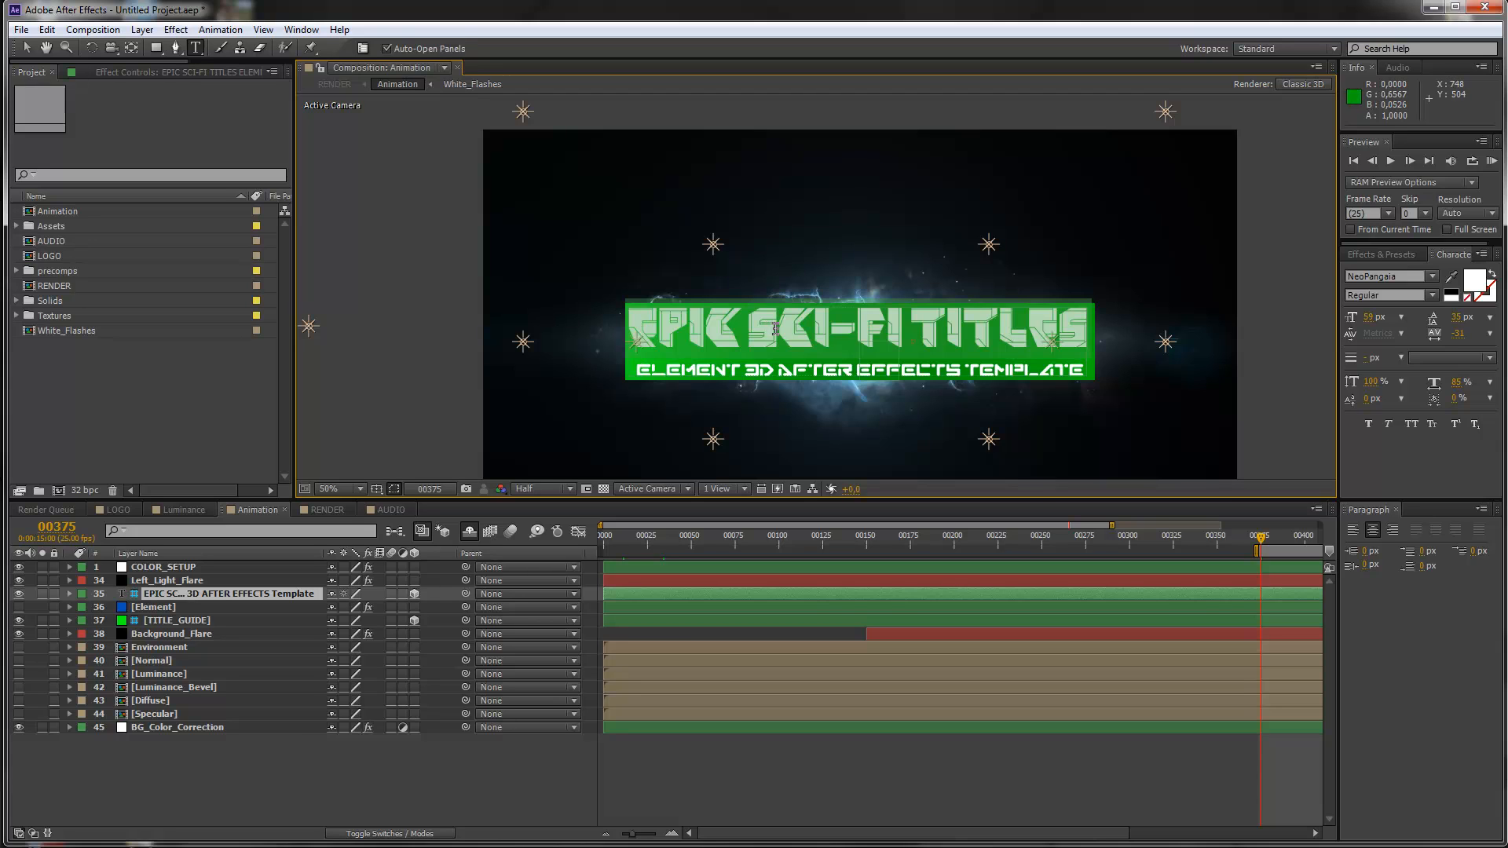
drag(640, 369, 1084, 380)
click(1084, 380)
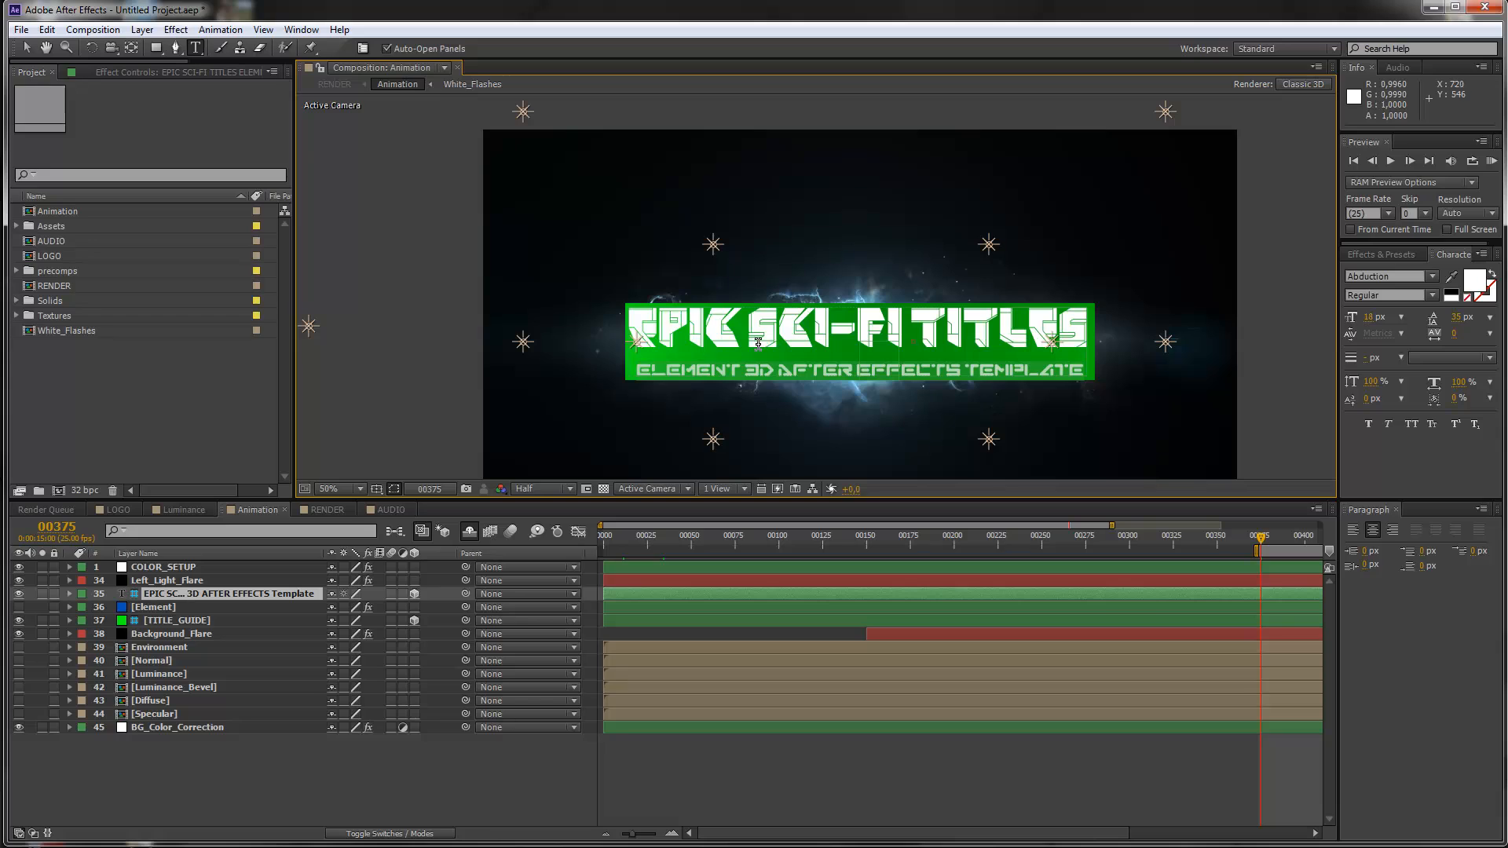
Replace the main title line with "ENTER YOUR TITLE"
drag(631, 318, 1085, 325)
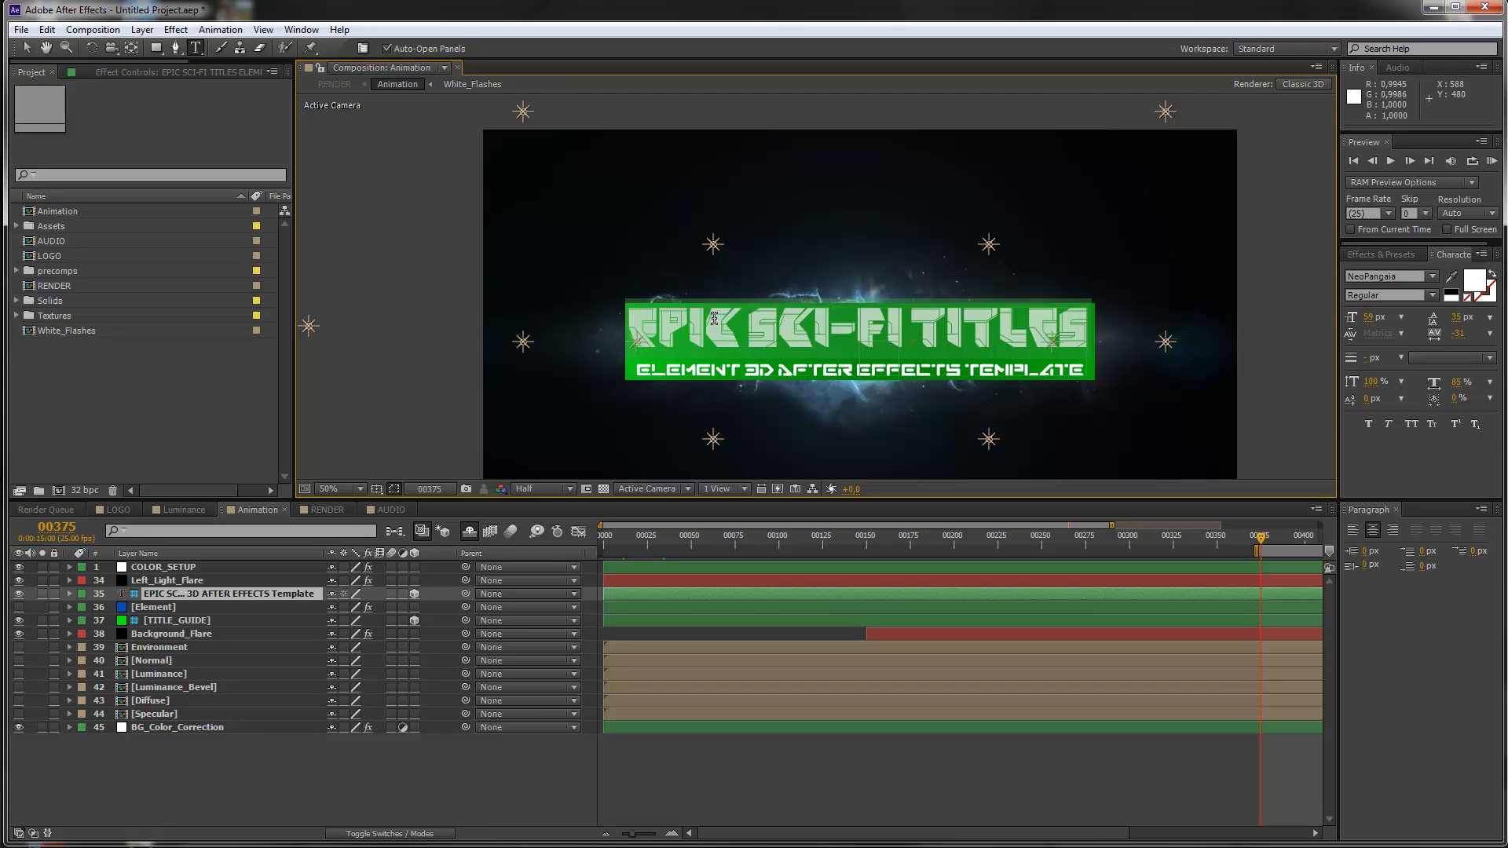
text(ENTER)
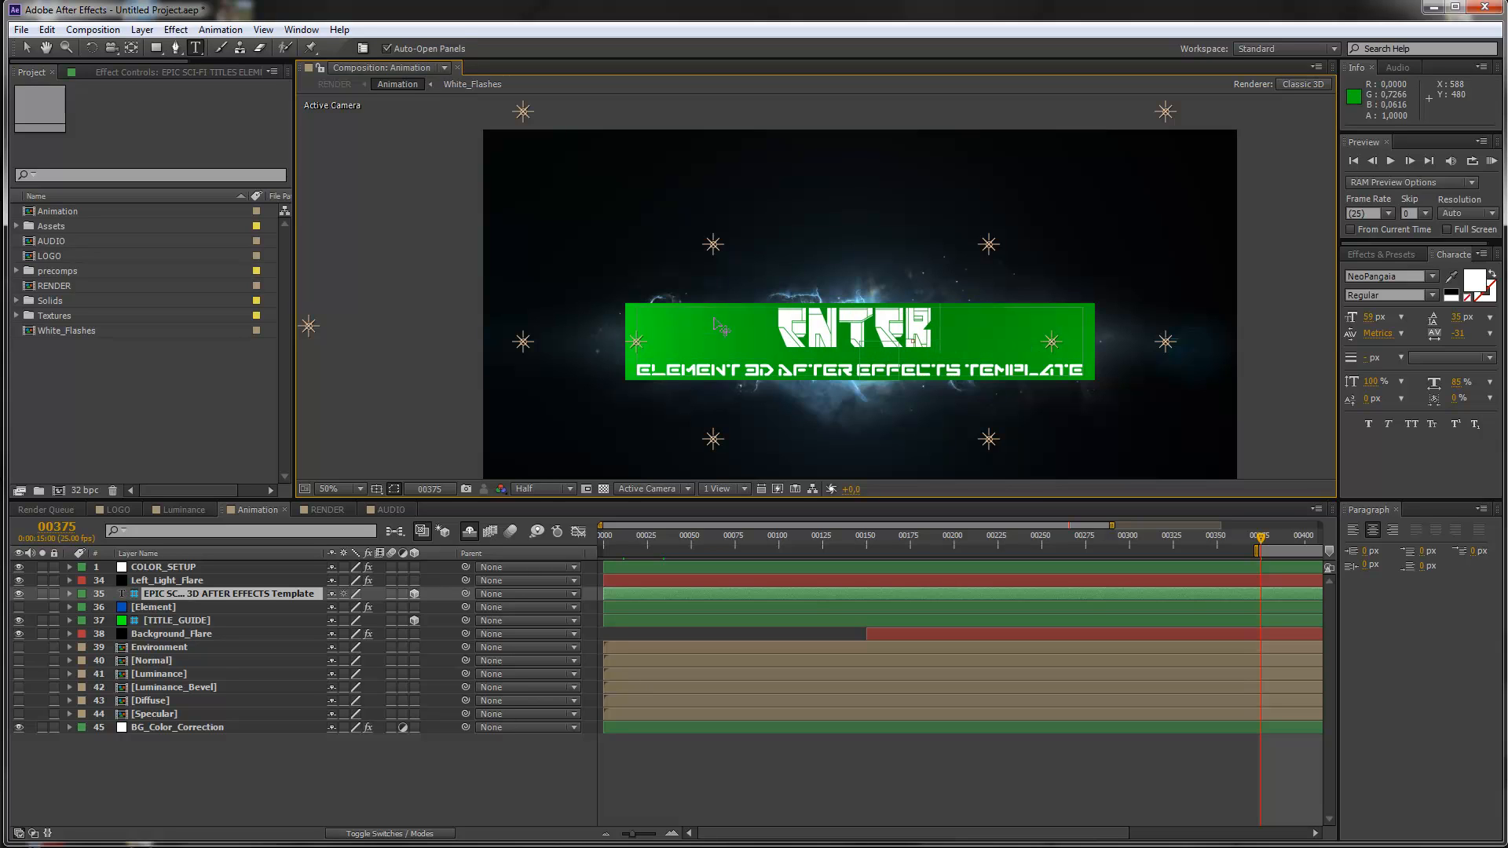
text( YOUR TITLE)
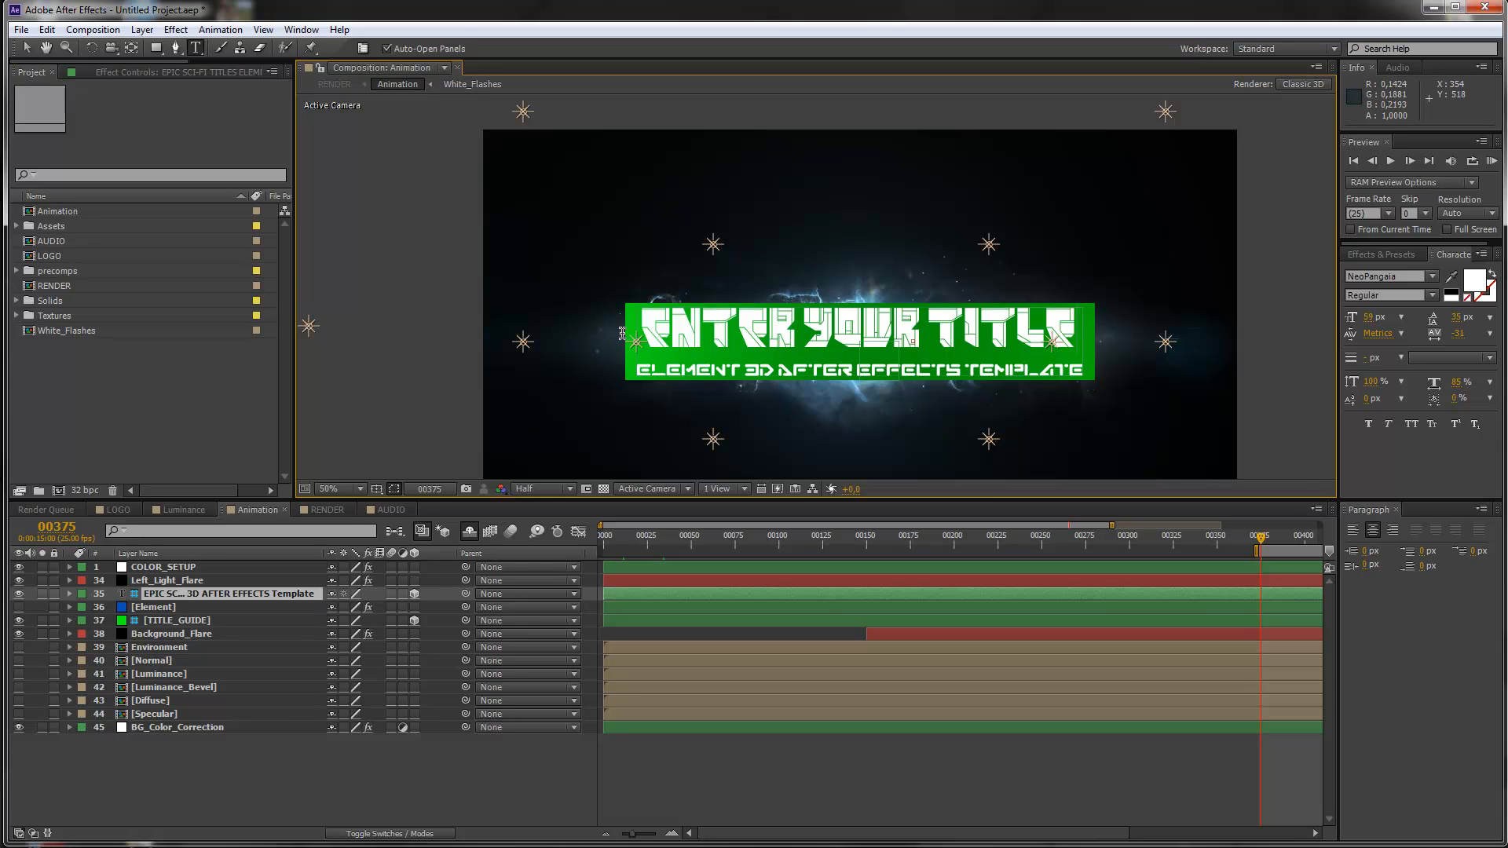
Set the main title line's font size to 62 px so it fits the green title guide
drag(644, 322, 1075, 309)
drag(1372, 317, 1375, 312)
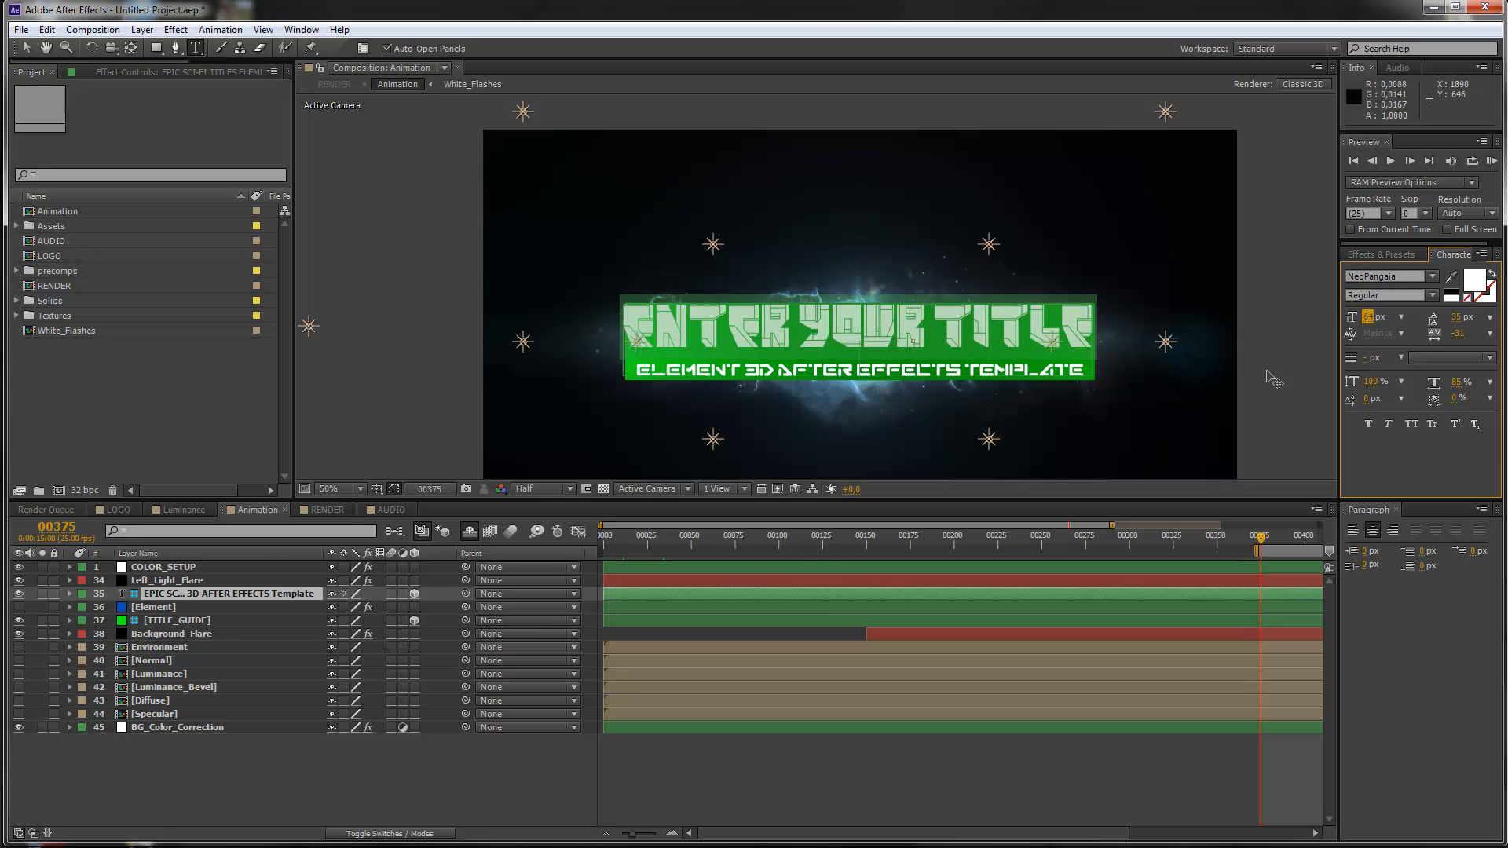
click(1369, 316)
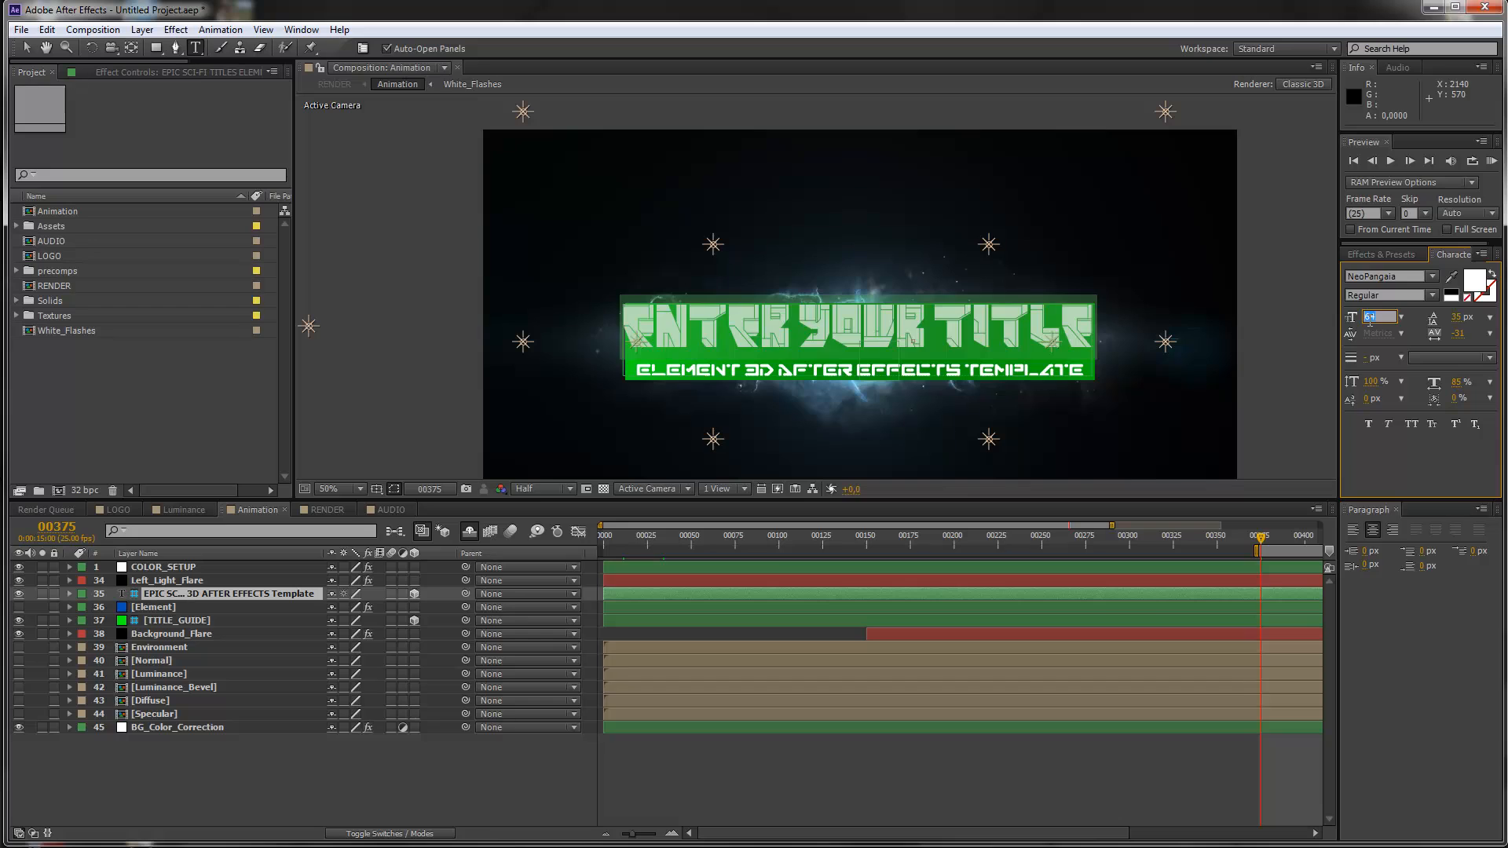
text(62)
key(Return)
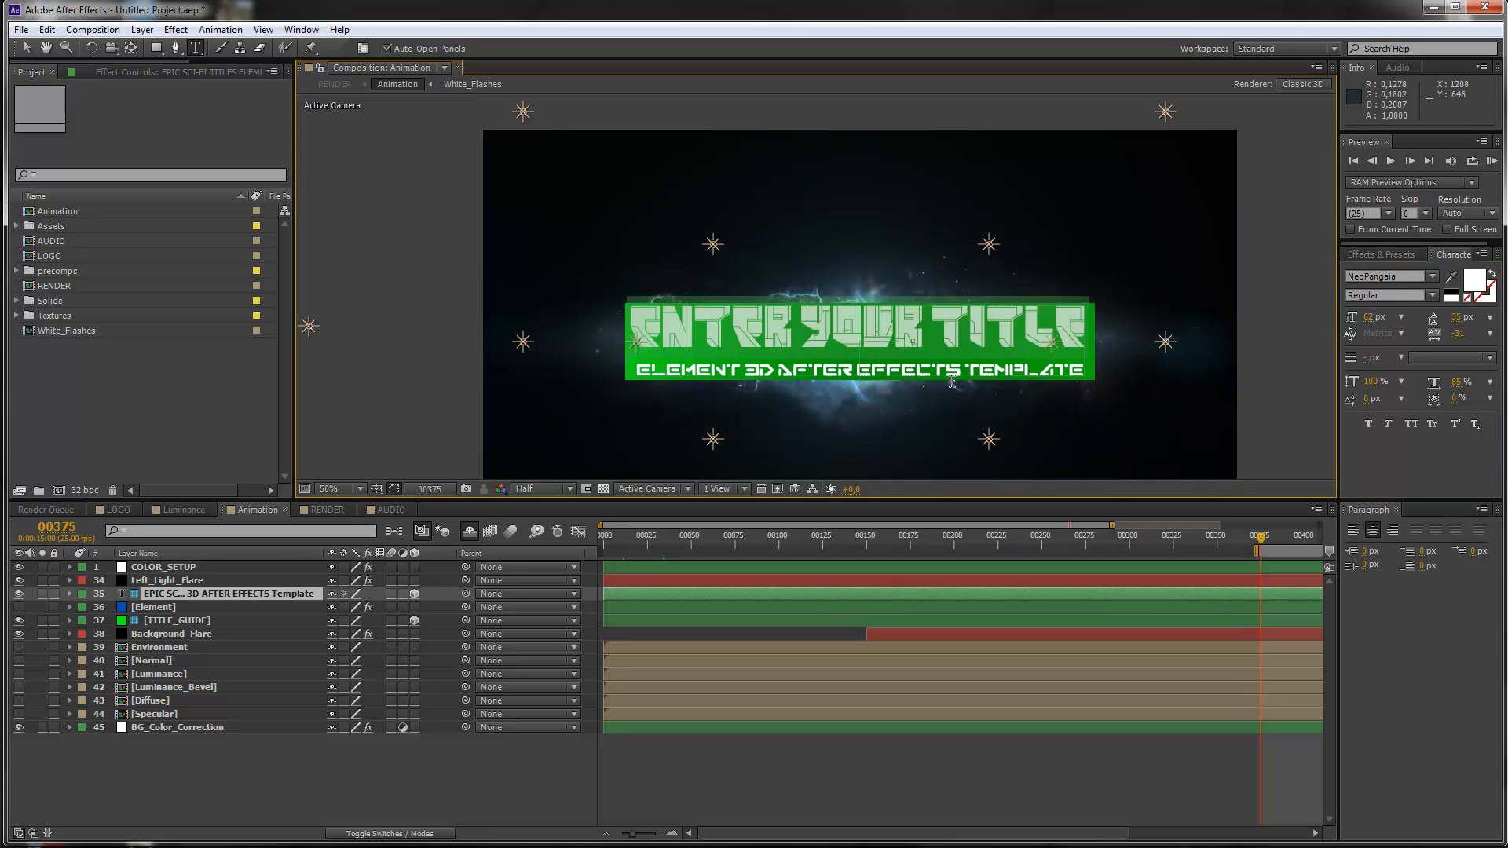
Replace the subtitle line with "works with any seperated font" and set its font size to 21 px
drag(647, 382, 1104, 366)
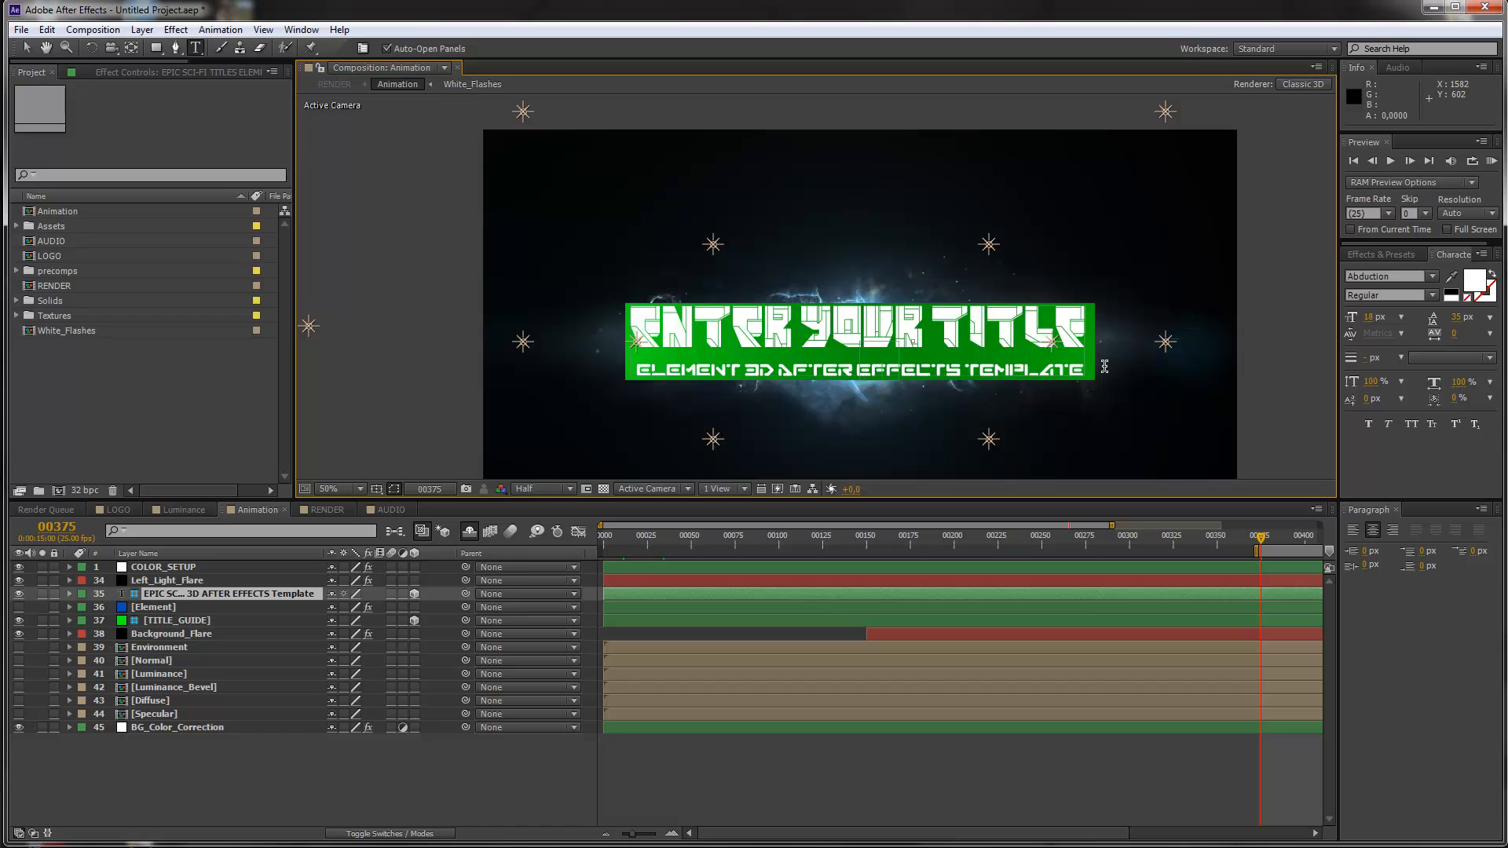
text(WORKS WITH ANT S)
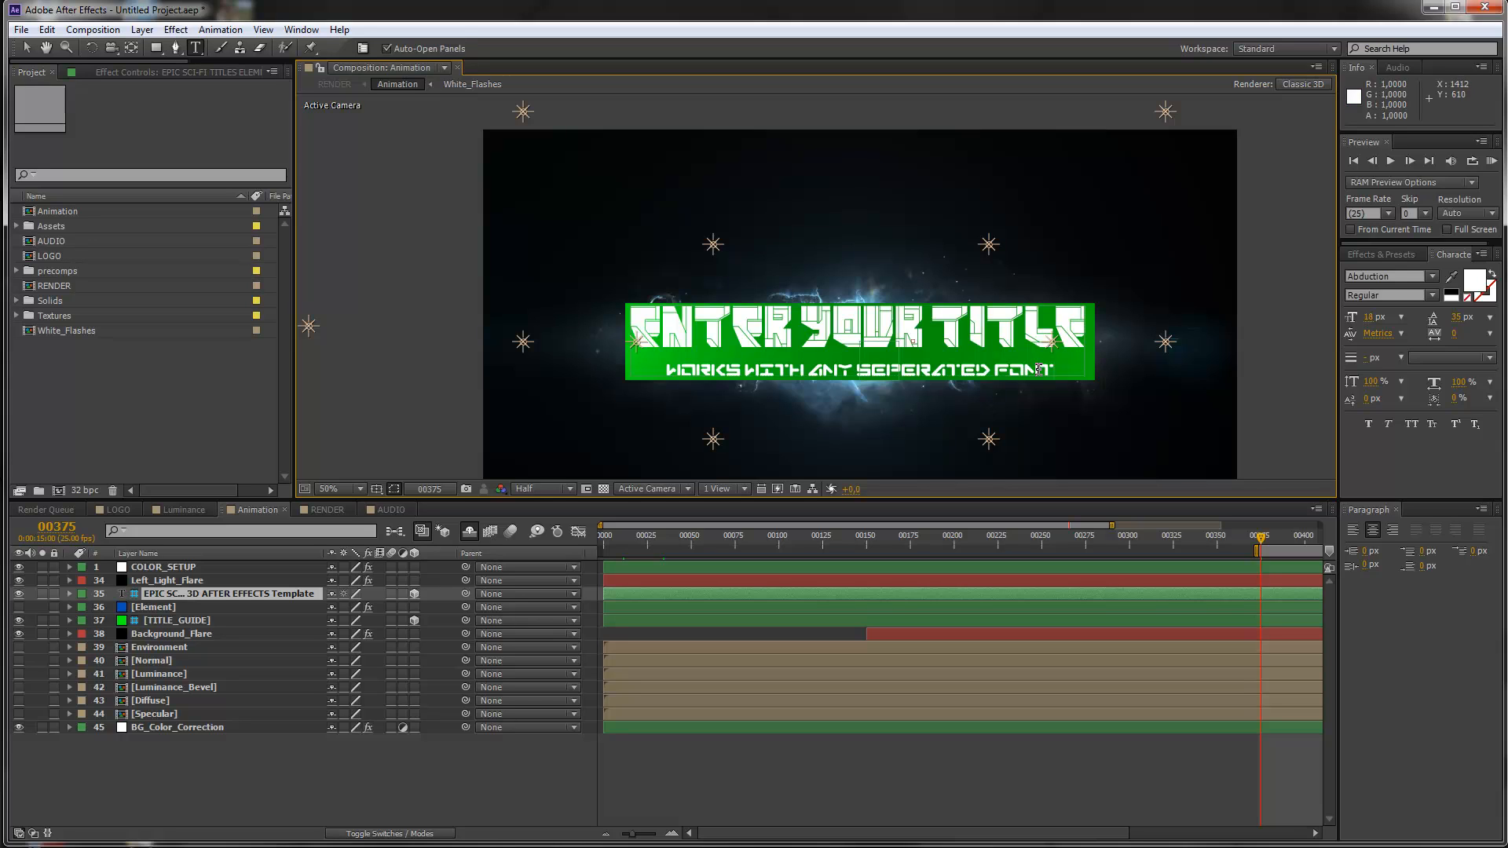
drag(1055, 369, 662, 369)
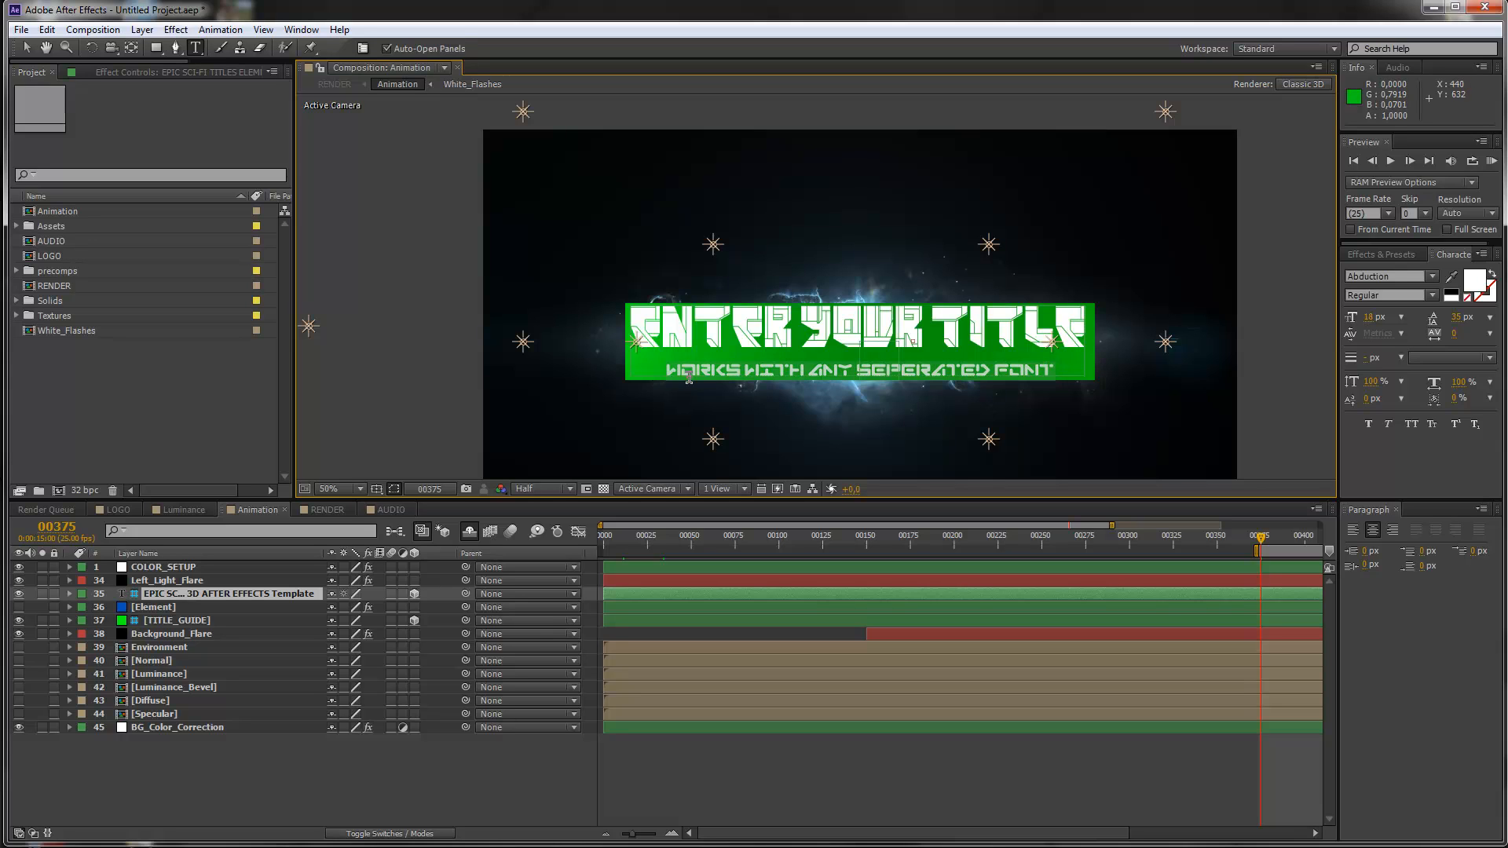
click(1374, 317)
text(20)
key(Return)
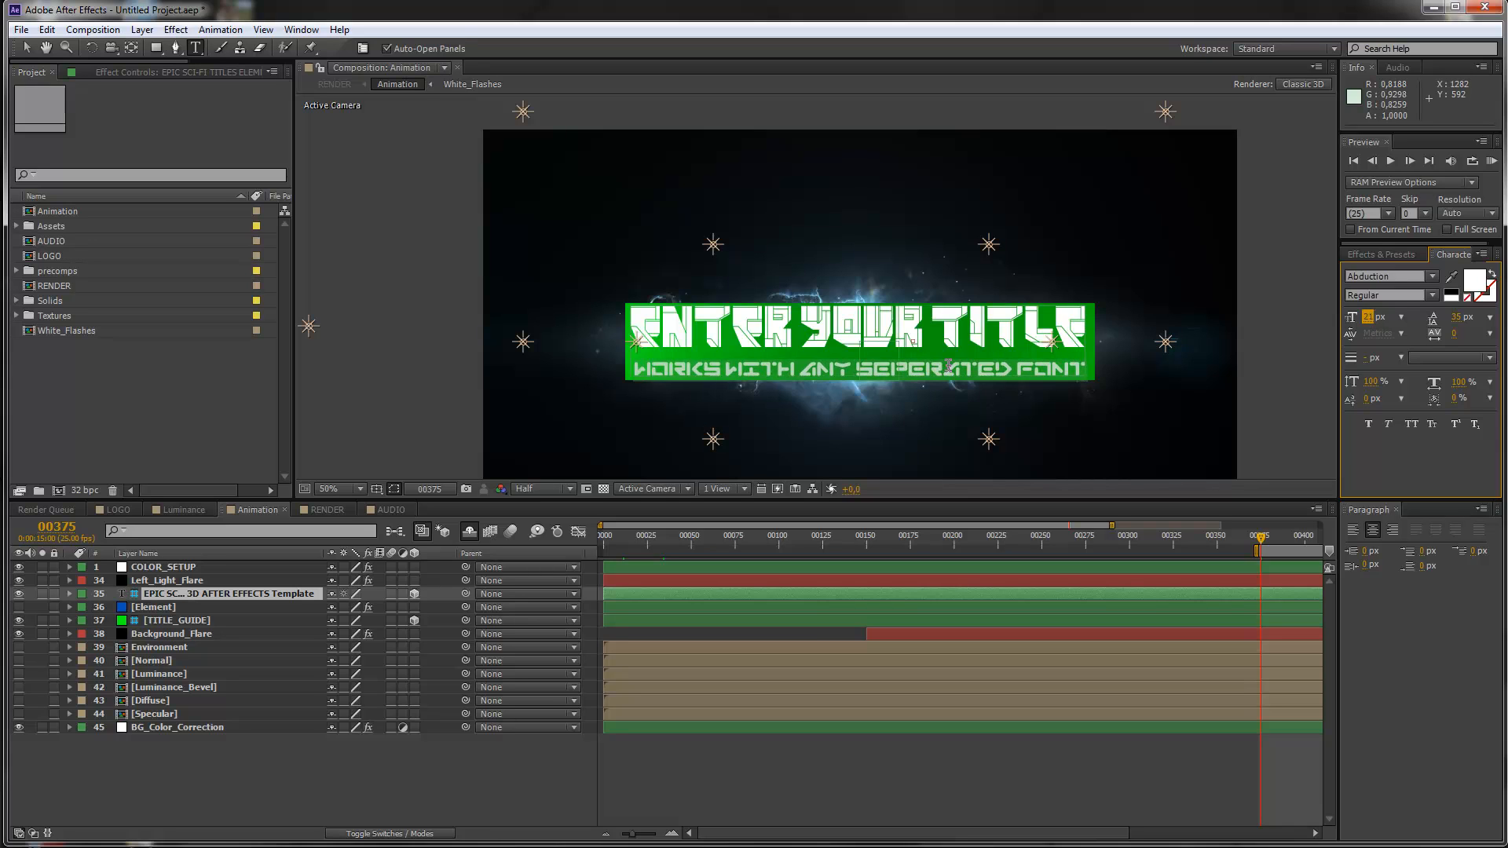
Check the font settings of both text lines and hide the title text layer
click(834, 329)
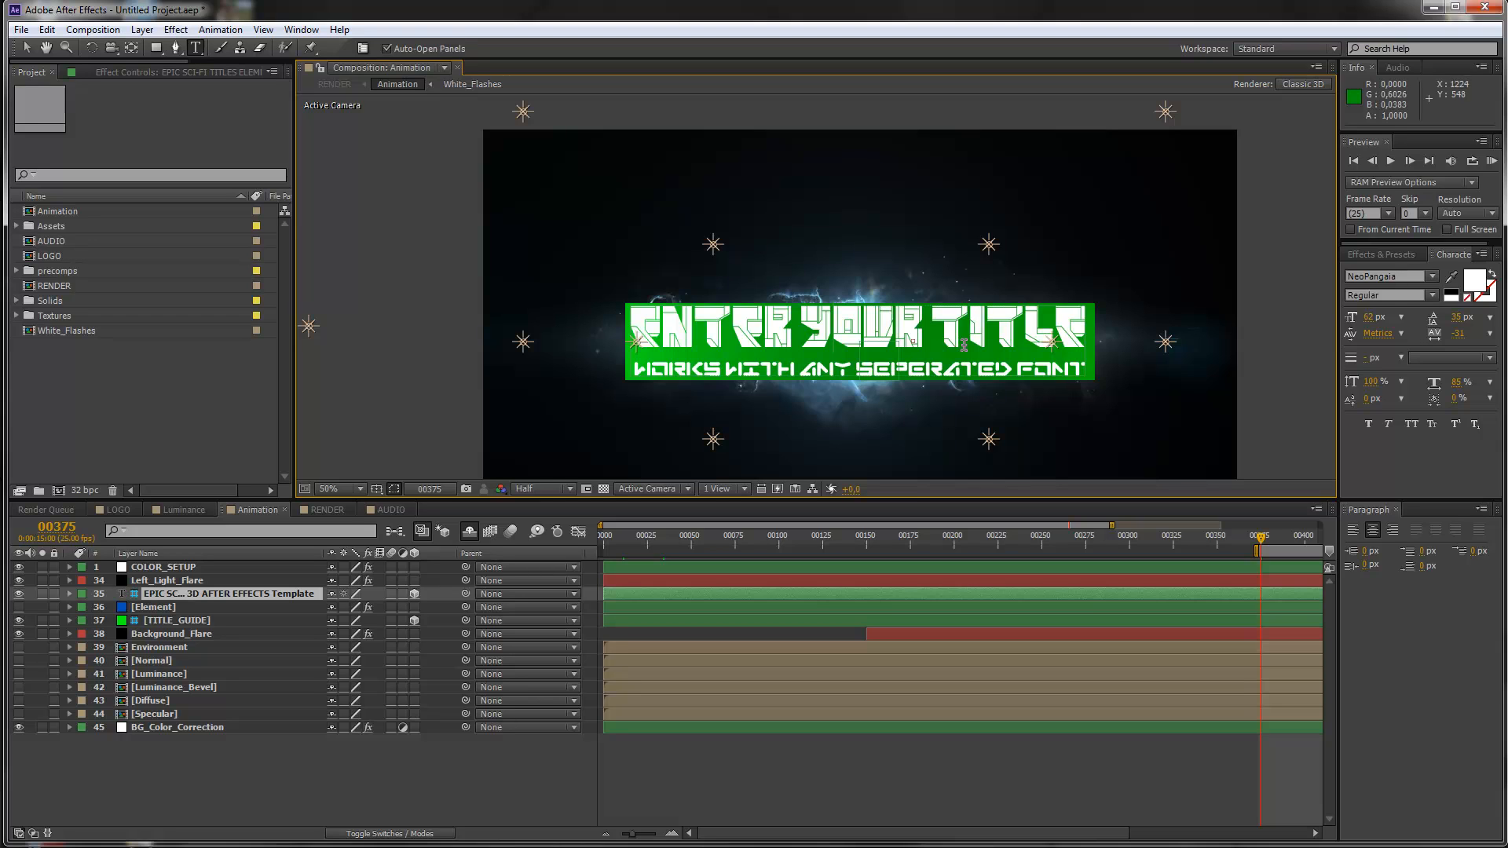
click(1149, 332)
click(795, 366)
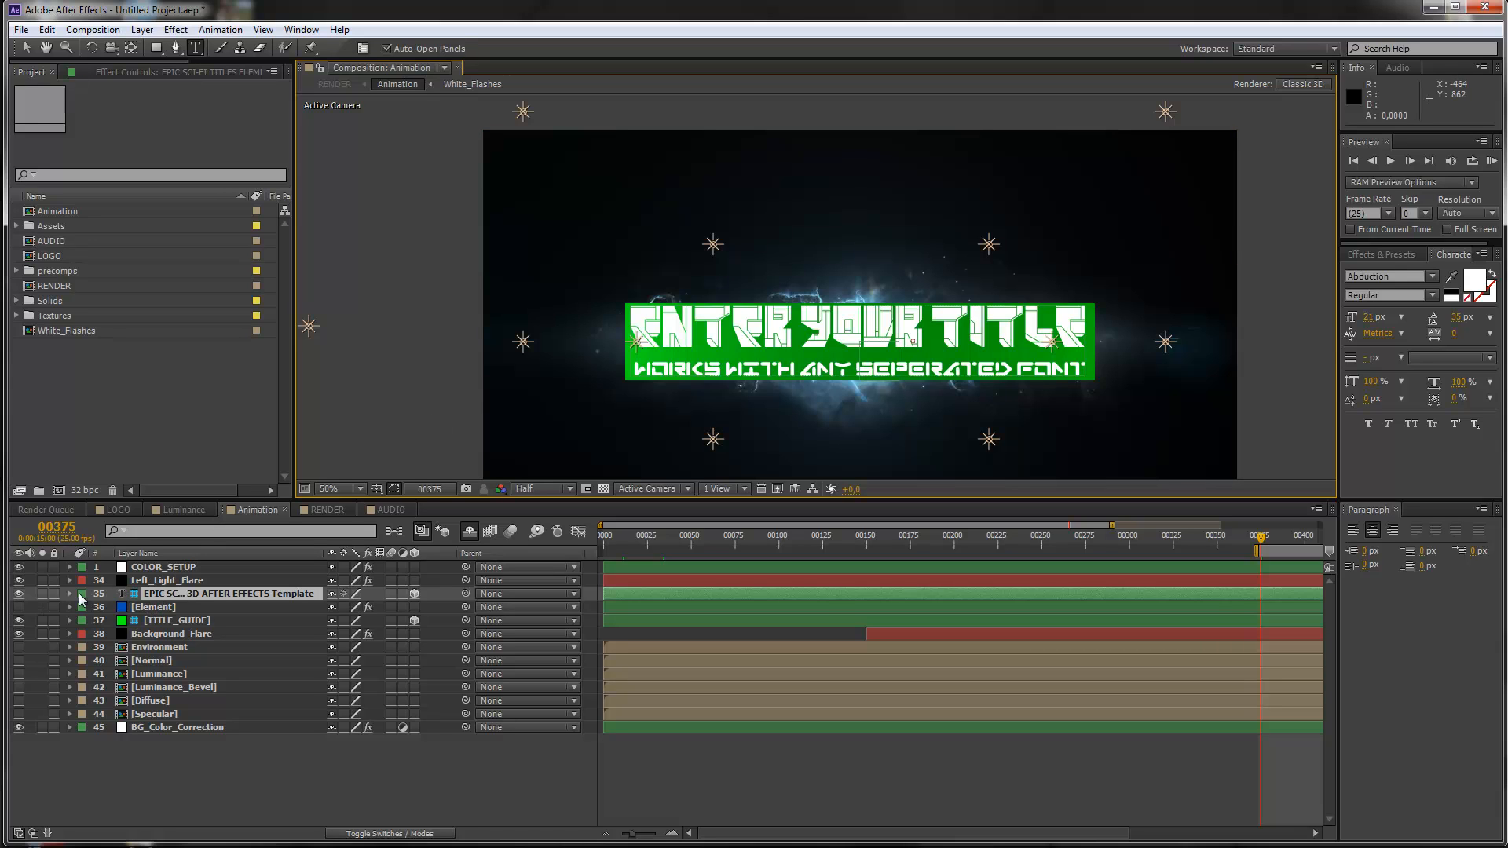
click(19, 593)
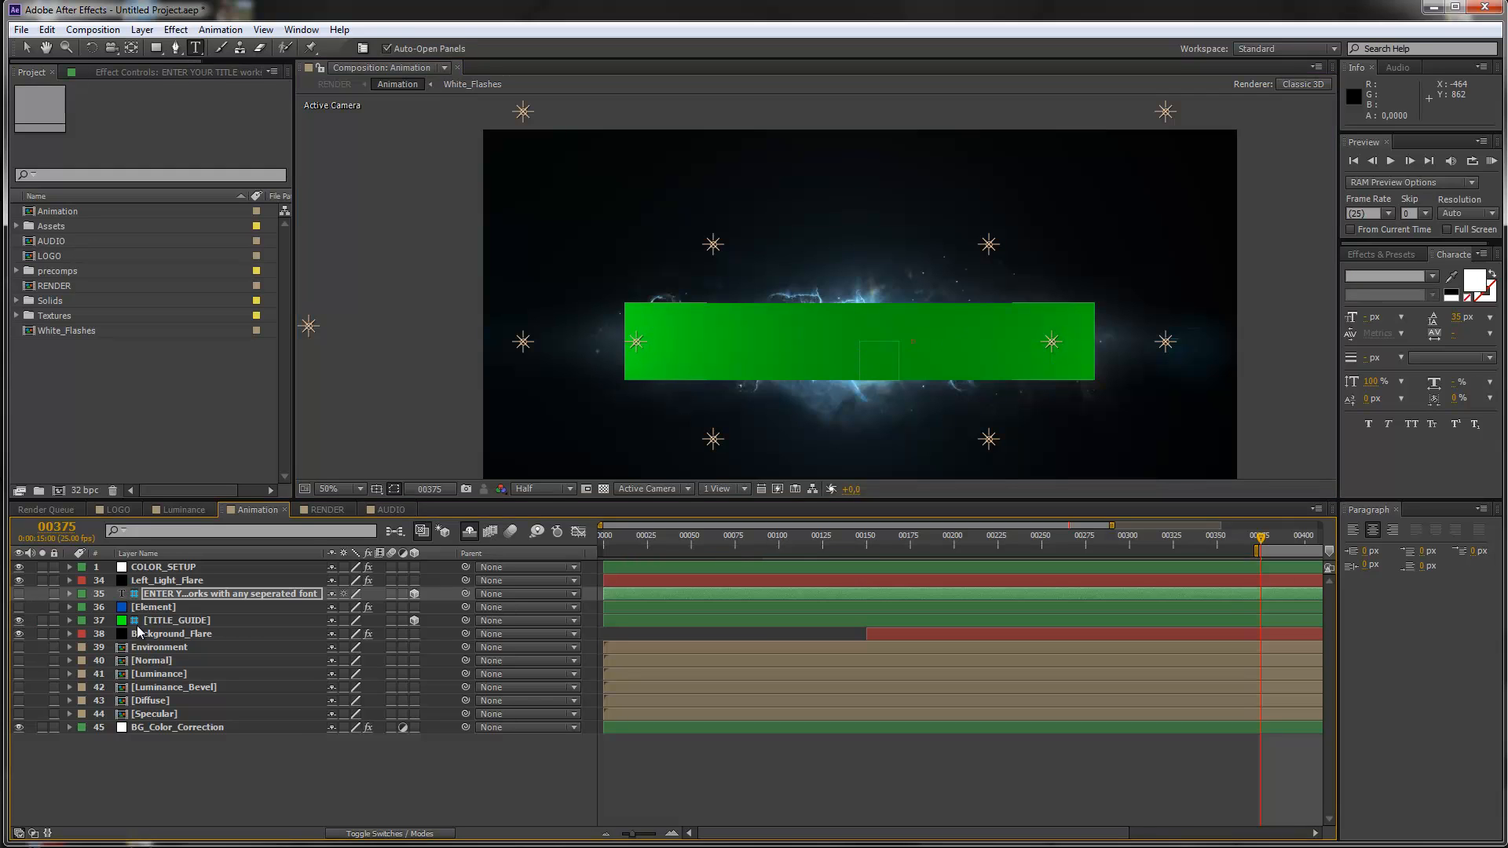
Hide the TITLE_GUIDE layer and make the Element layer visible
click(161, 620)
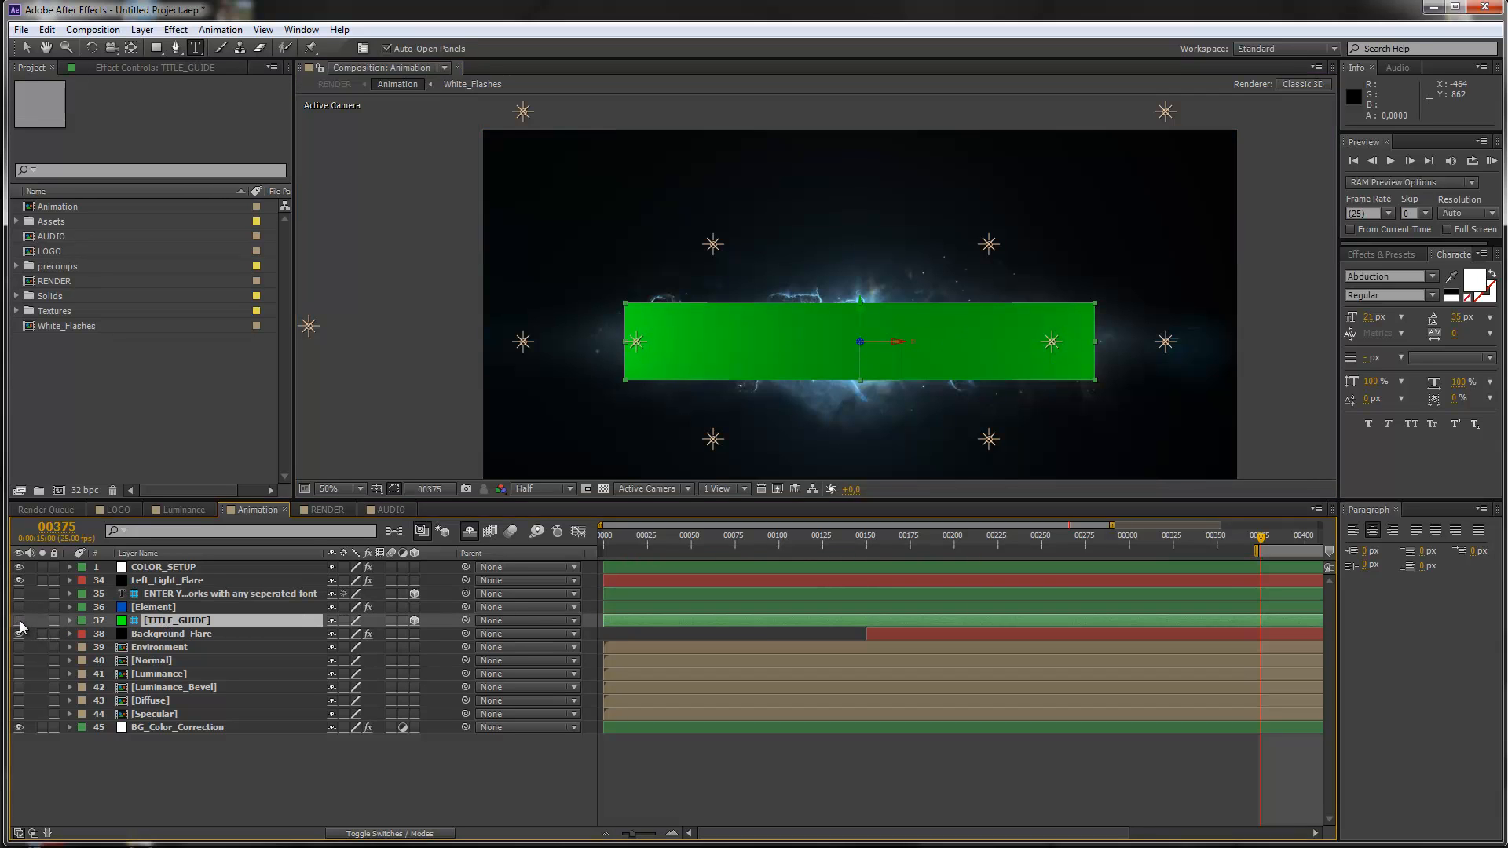
click(19, 620)
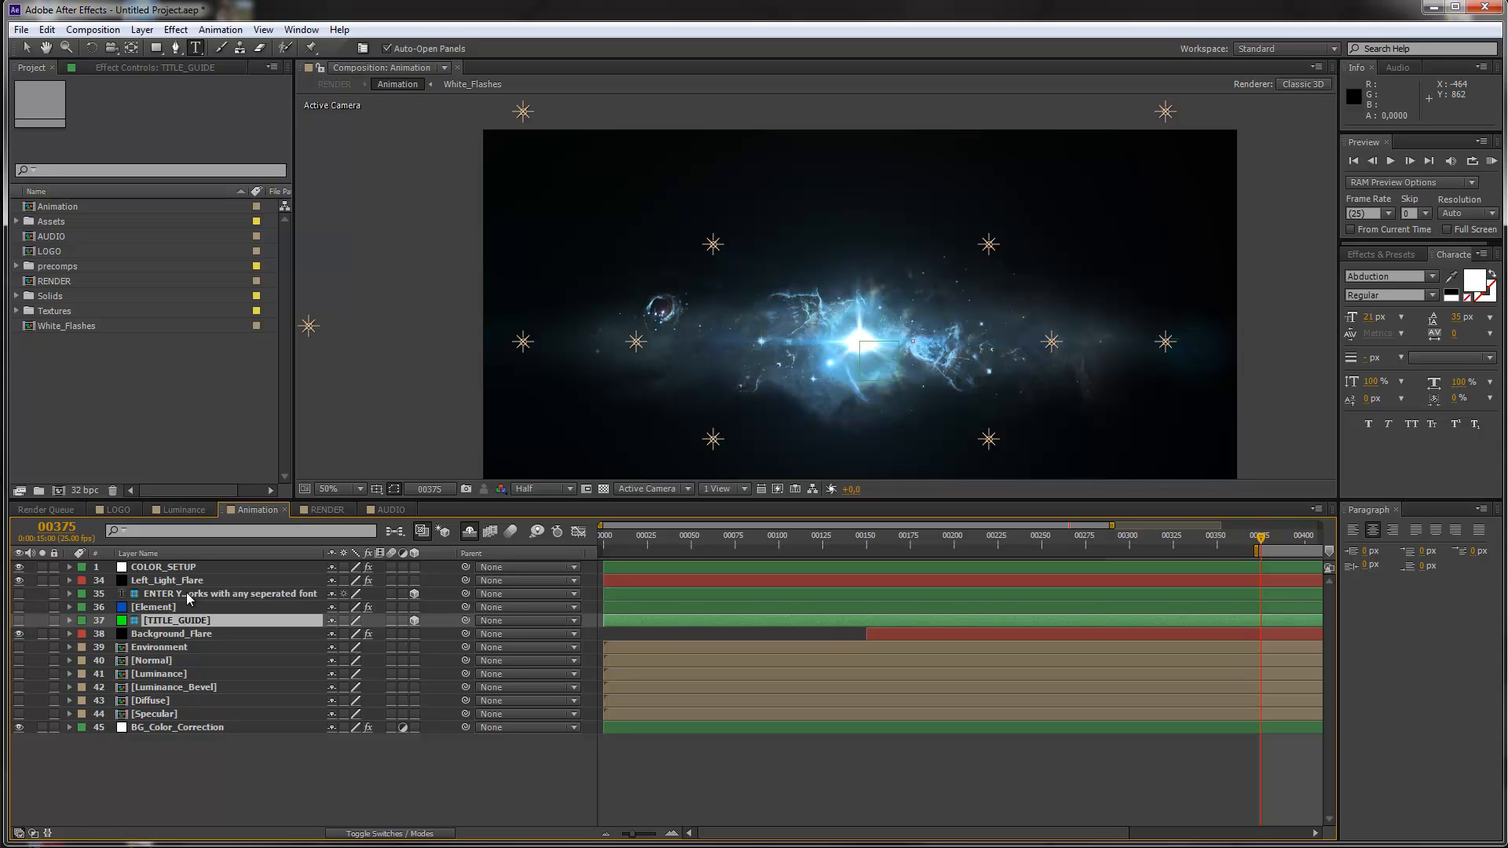
click(159, 608)
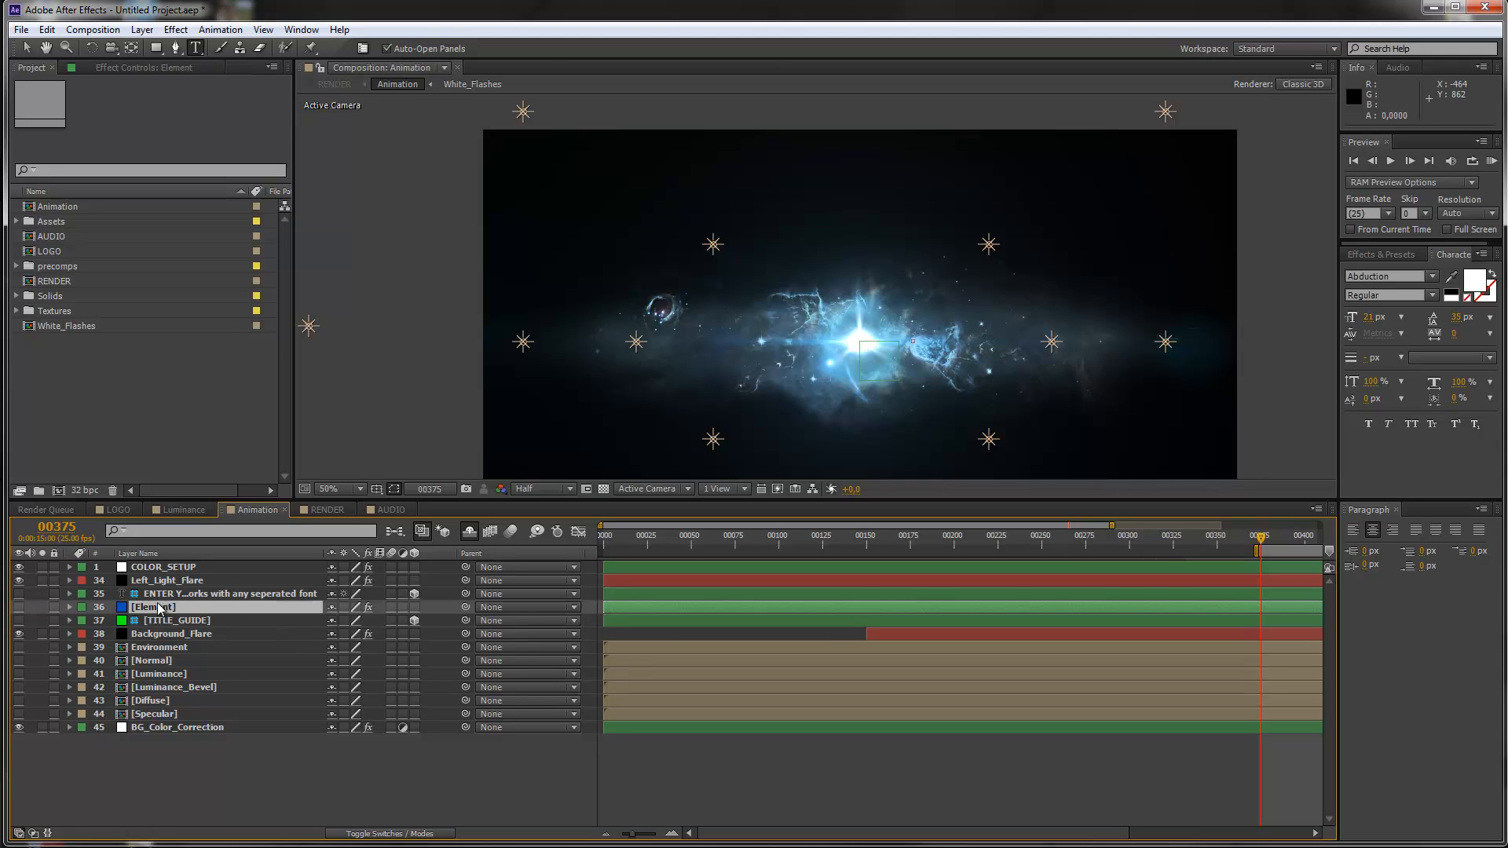
click(19, 608)
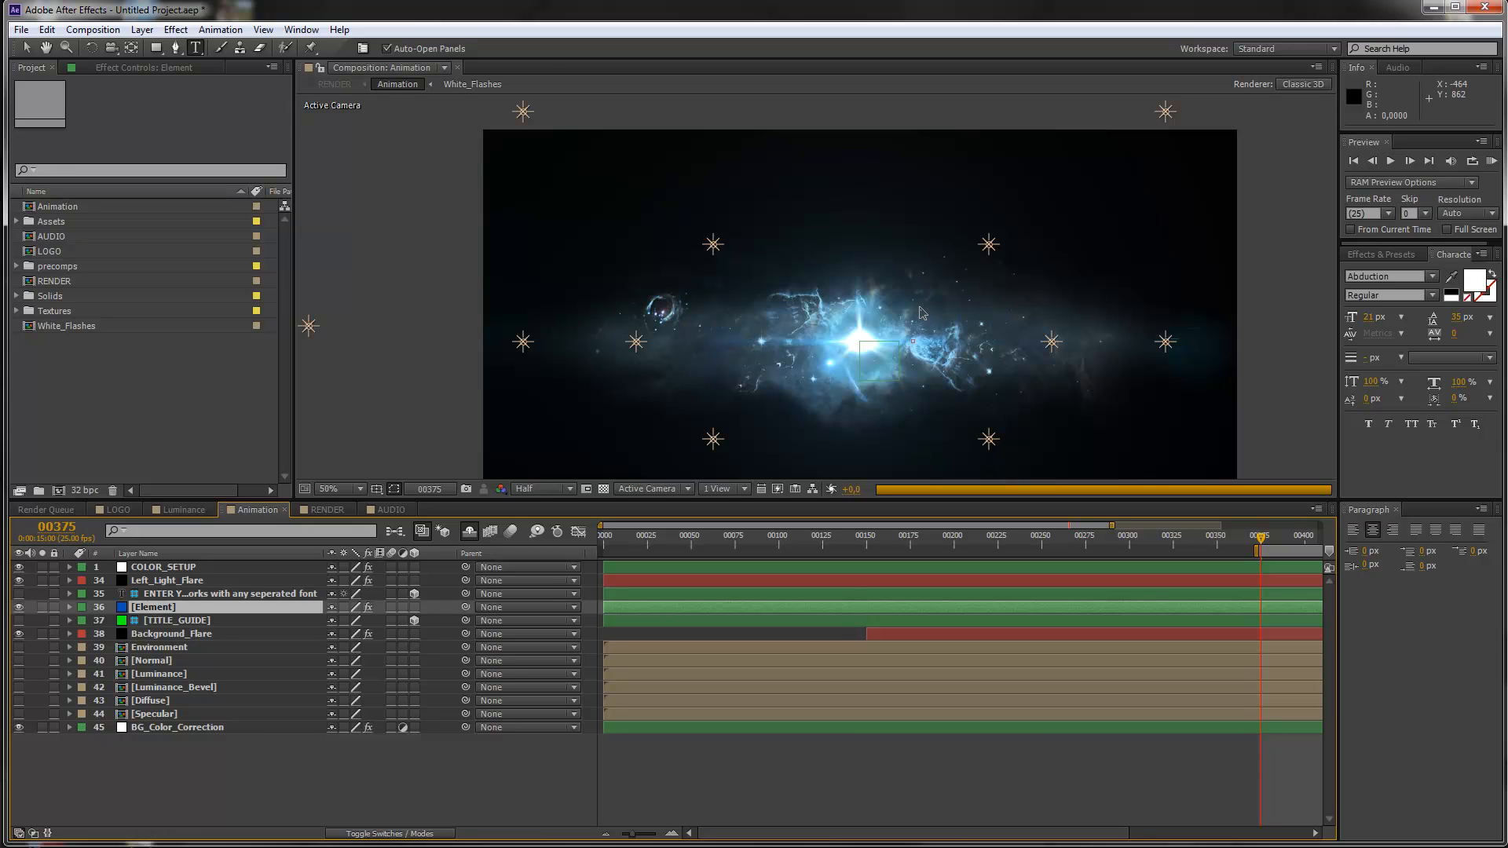
Preview the rendered 3D title and inspect its letters up close at frame 471
key(space)
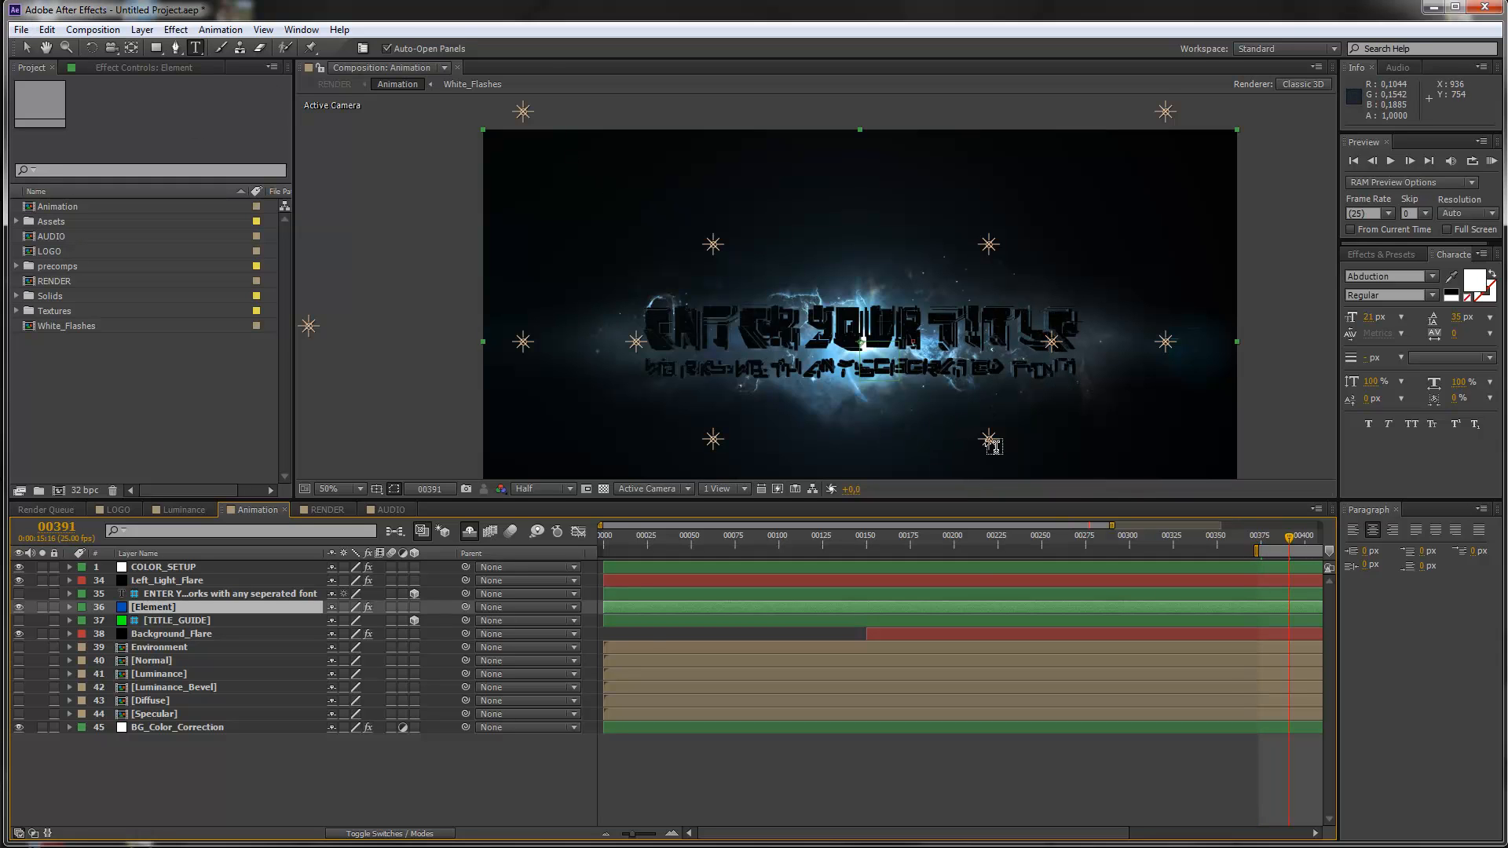
click(26, 47)
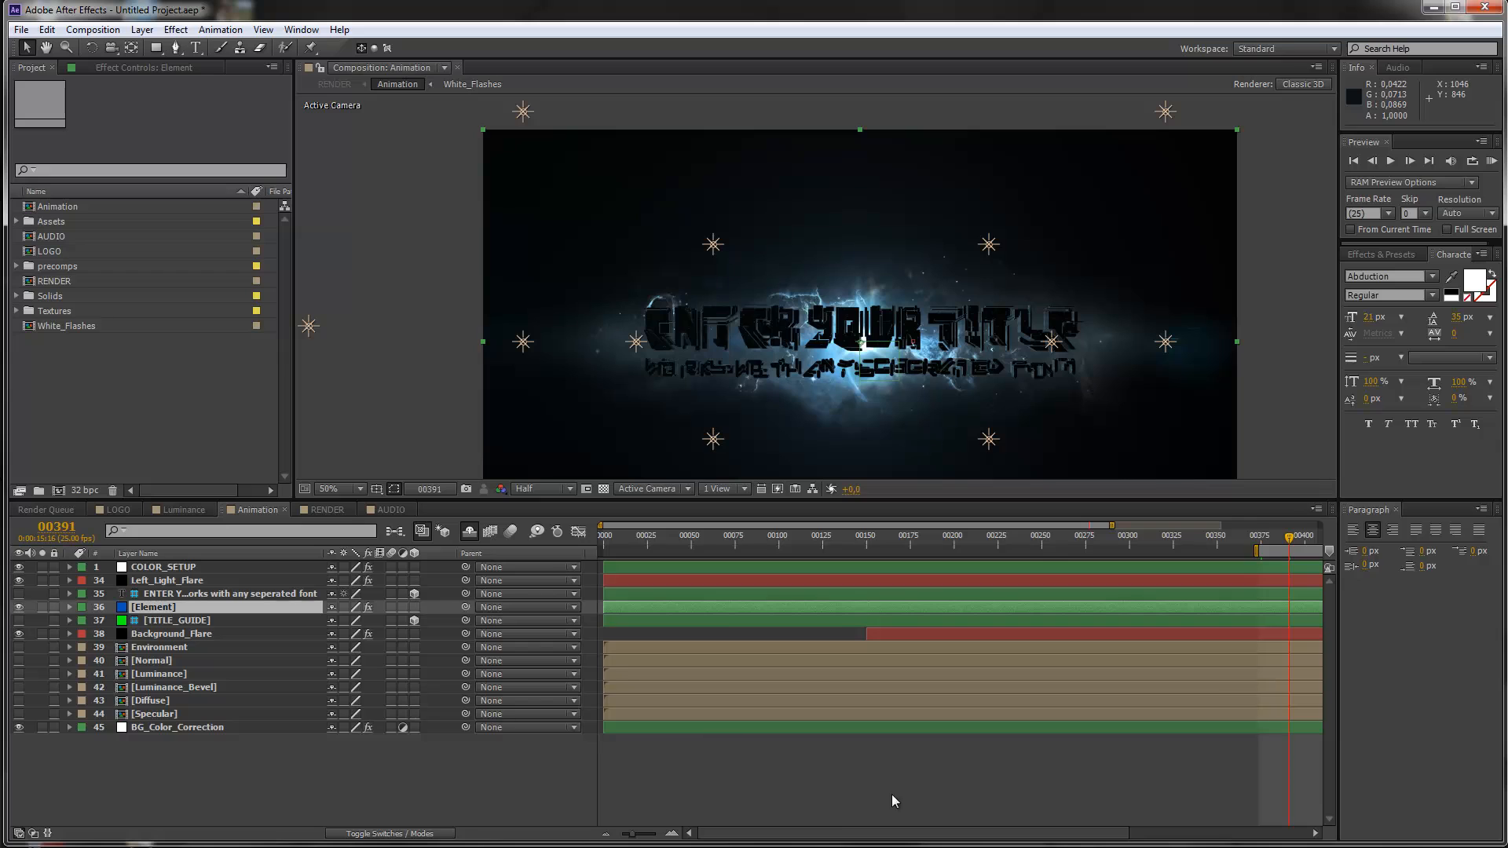
drag(633, 834, 624, 834)
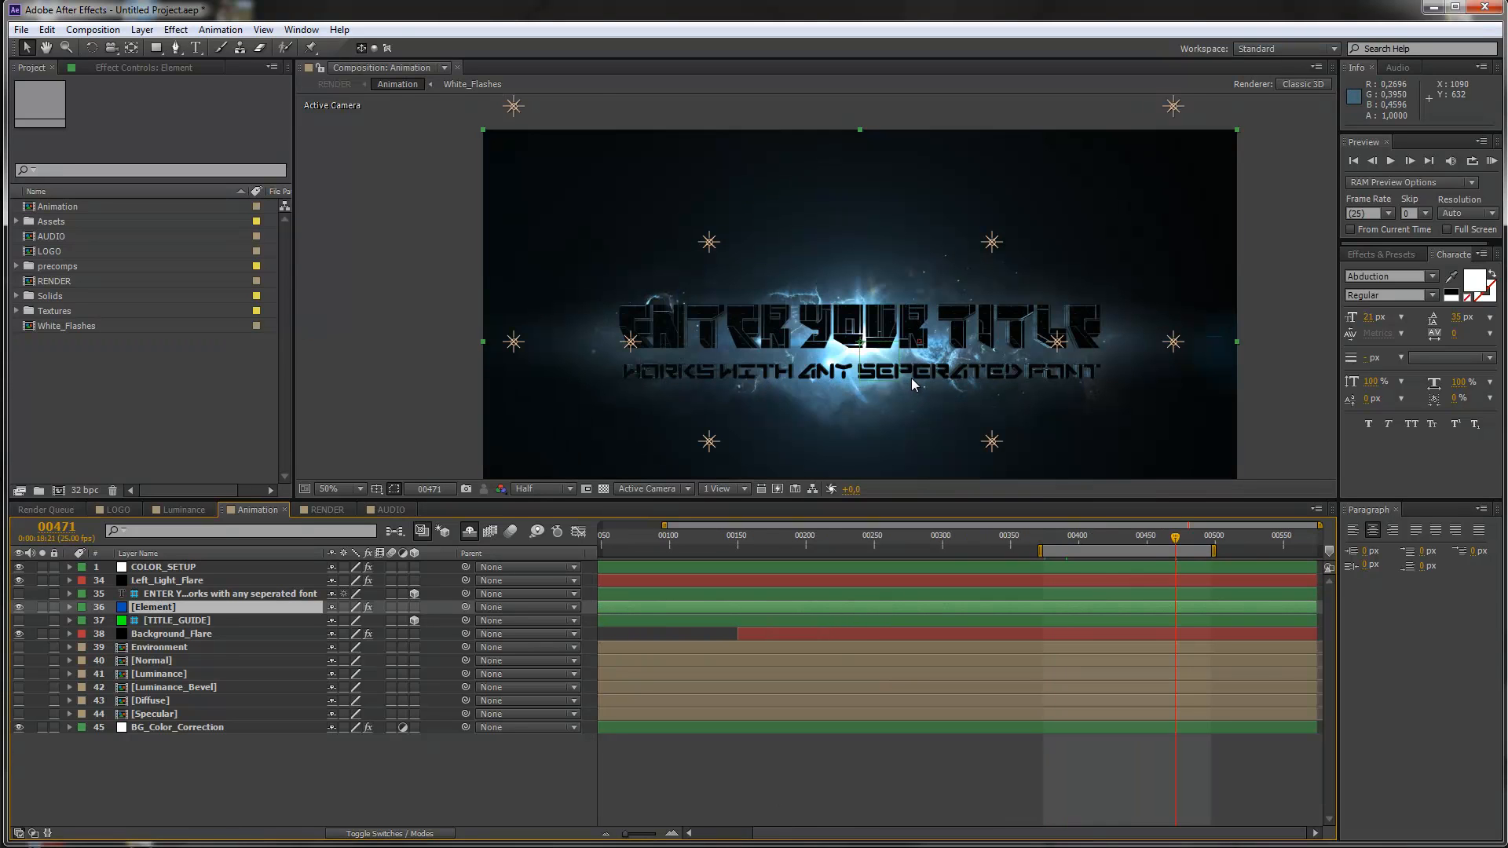
scroll(910, 382, up, 2)
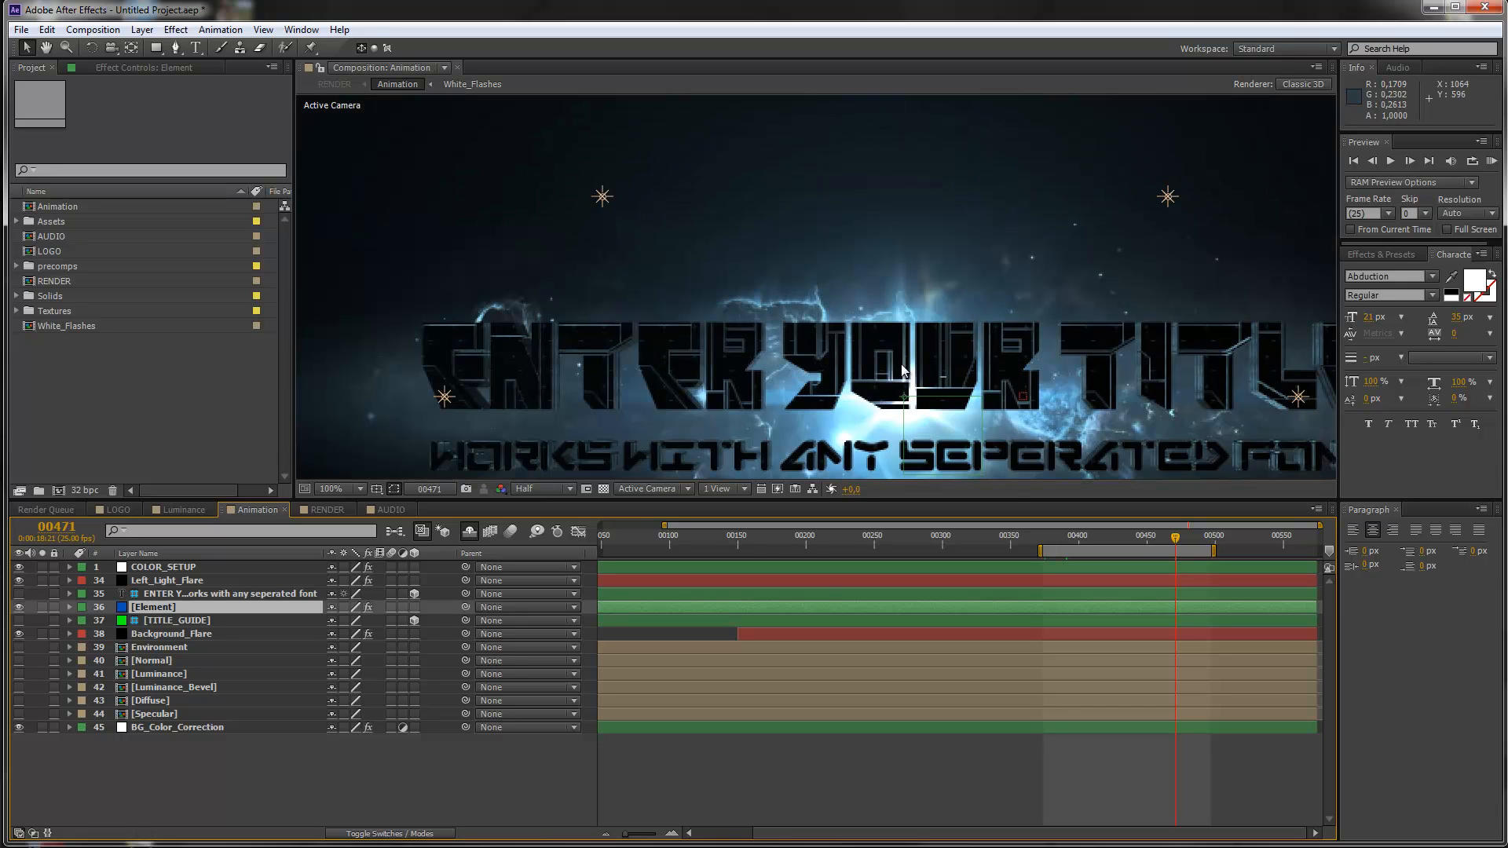
Set the viewer resolution to Full and check the title's surface detail at frame 344
click(542, 488)
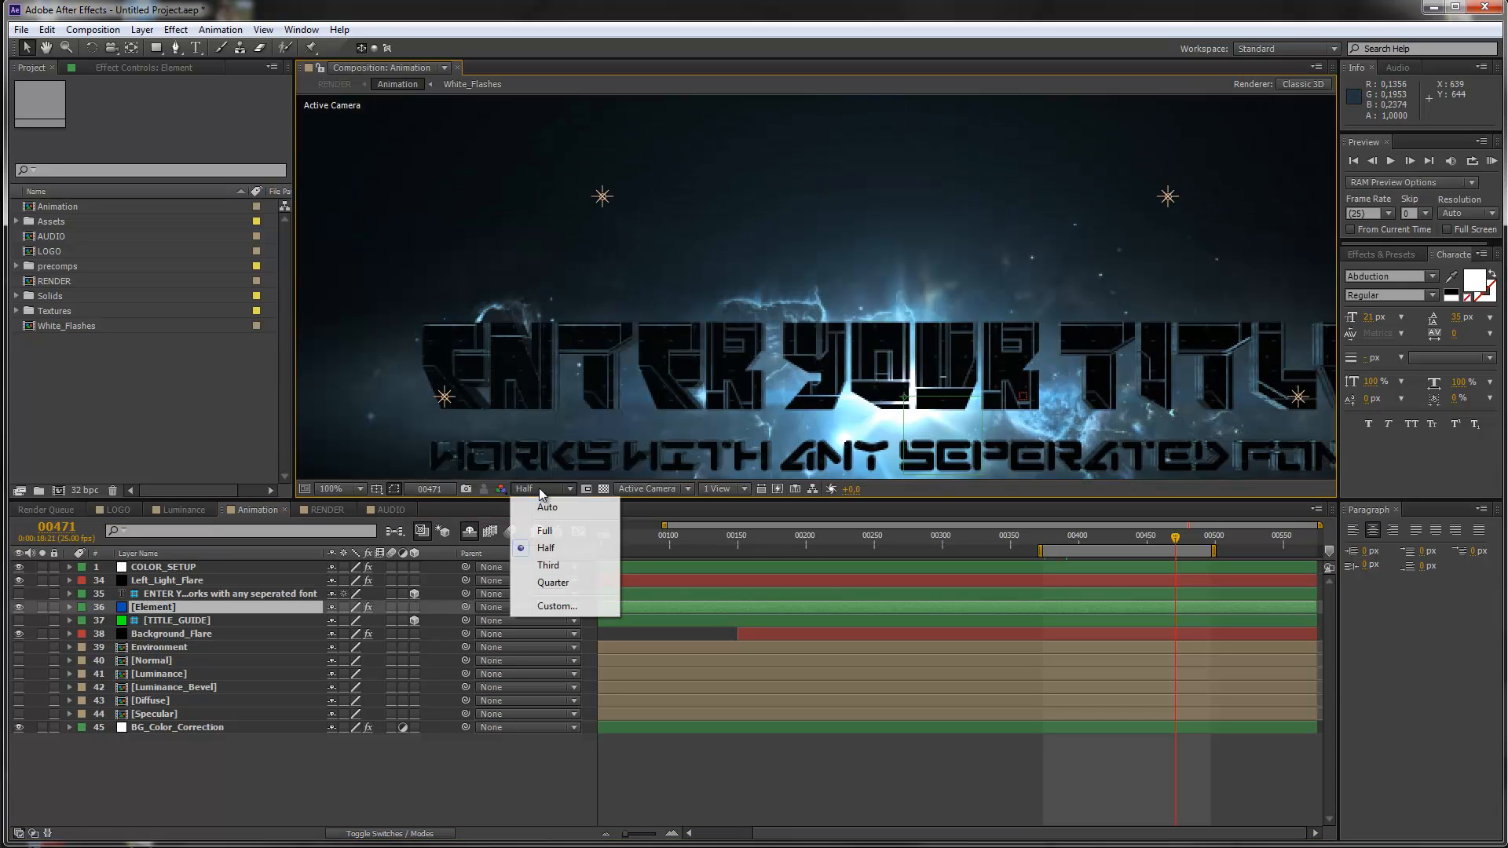
click(548, 531)
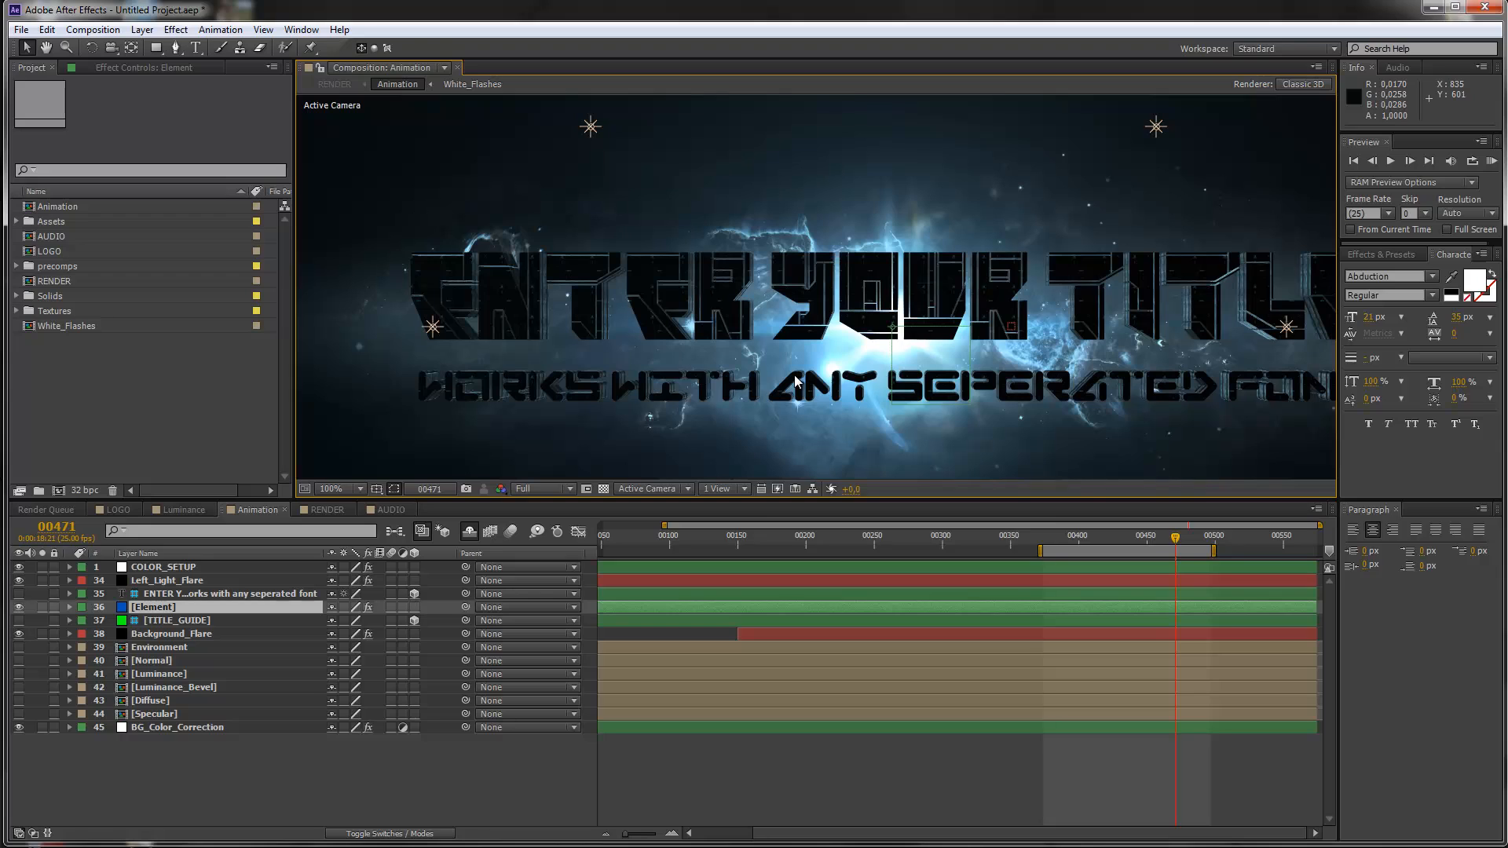
click(1003, 546)
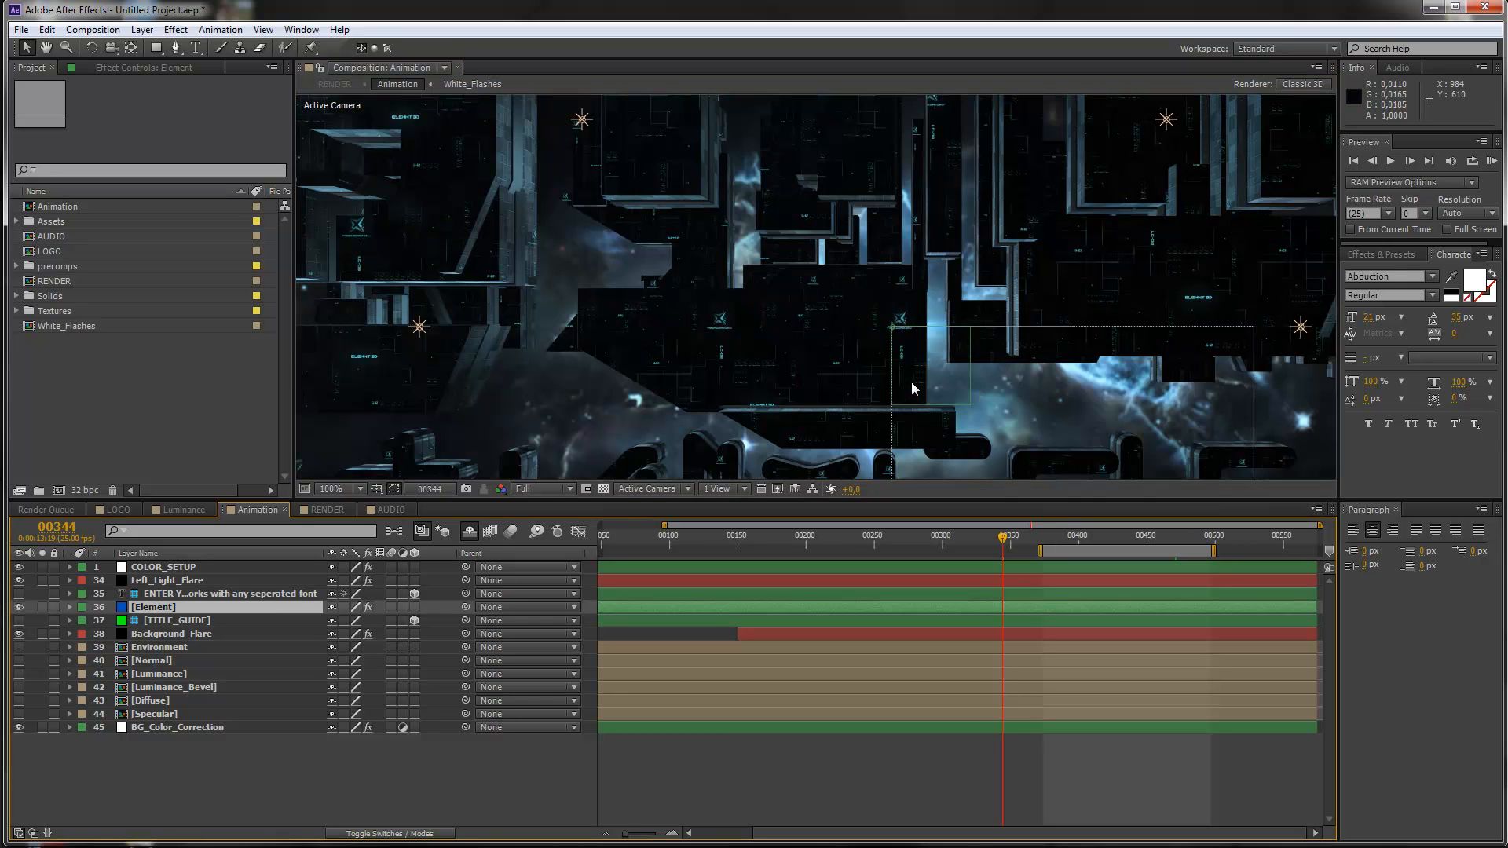
scroll(911, 388, down, 2)
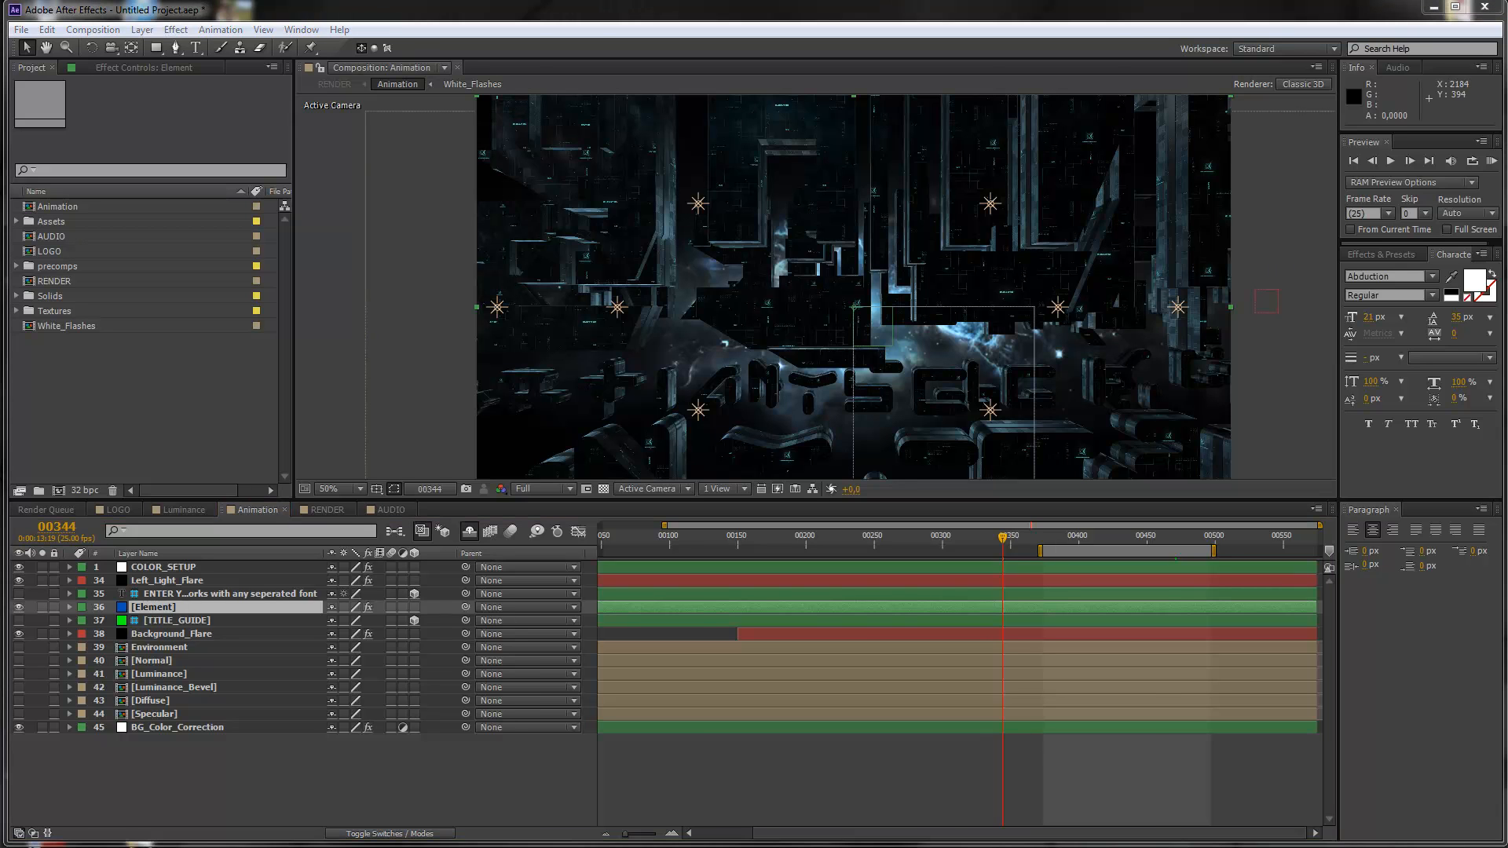
Switch to the web browser, search FontSpace for "sci-fi" and look through the first page of fonts
drag(1507, 31, 766, 30)
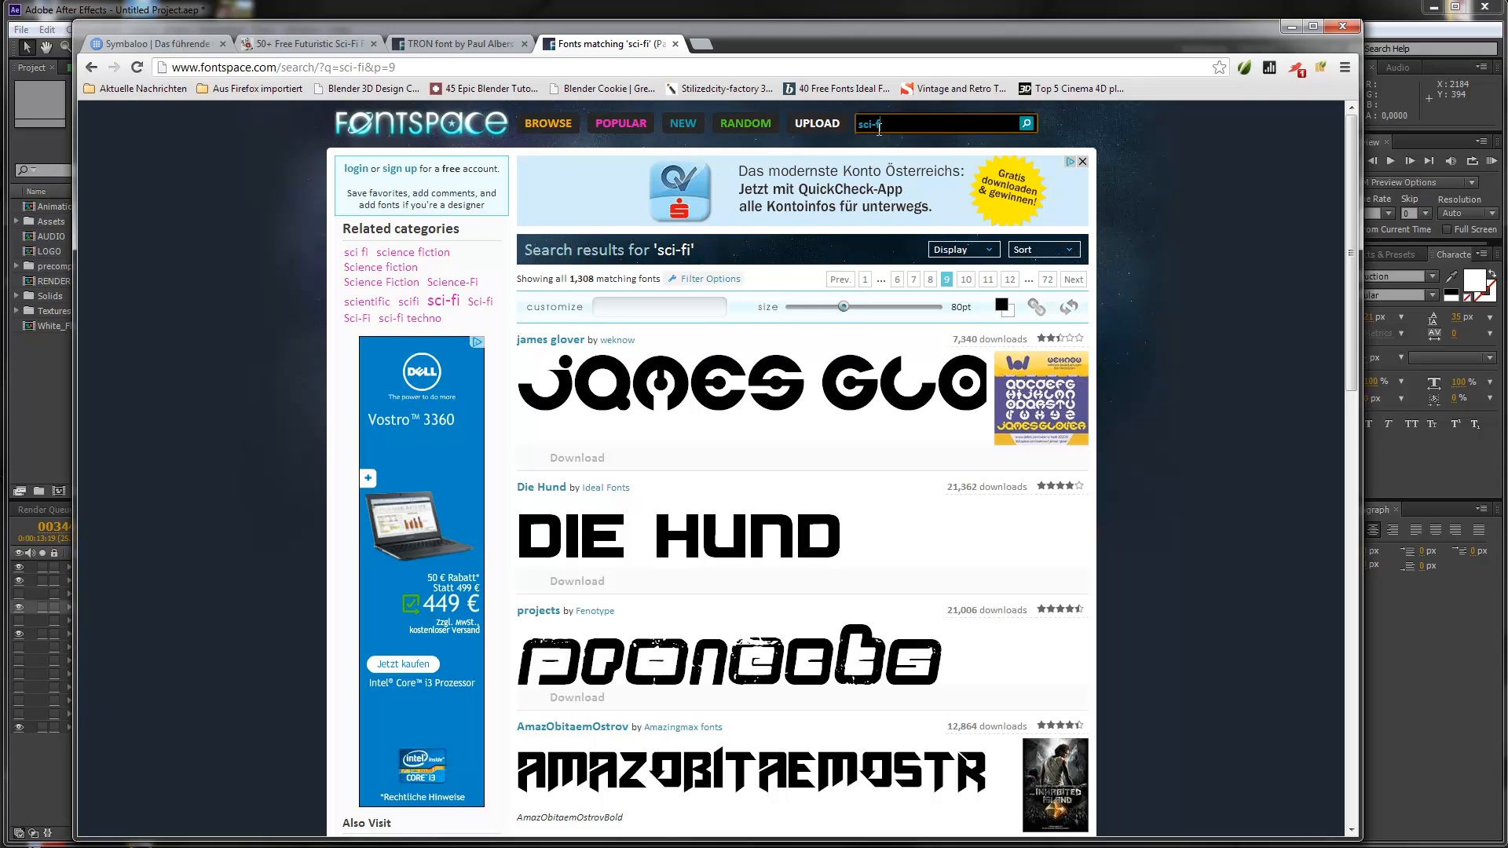
key(Return)
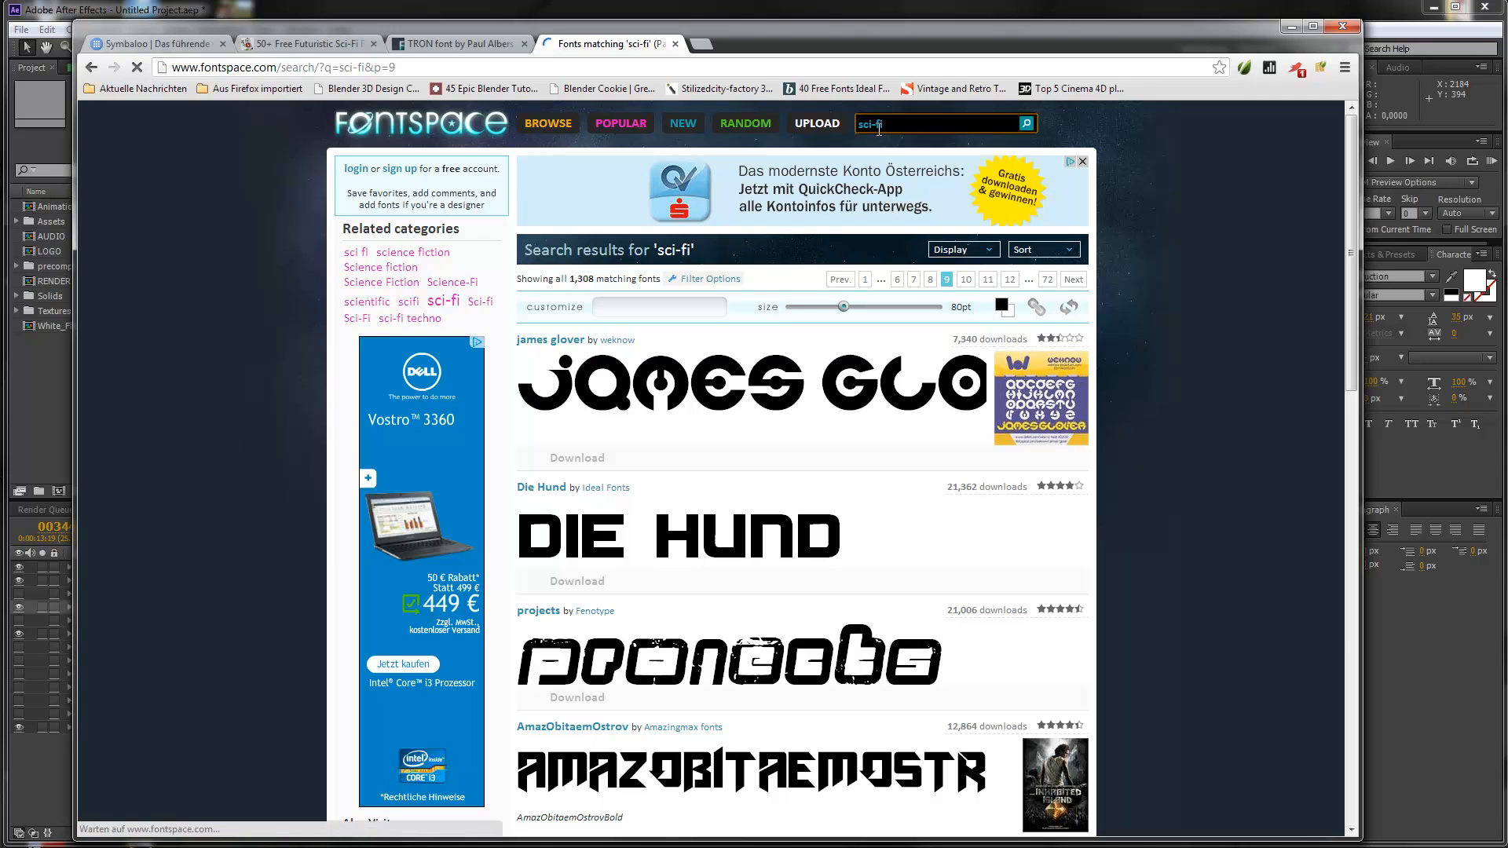
scroll(772, 437, down, 3)
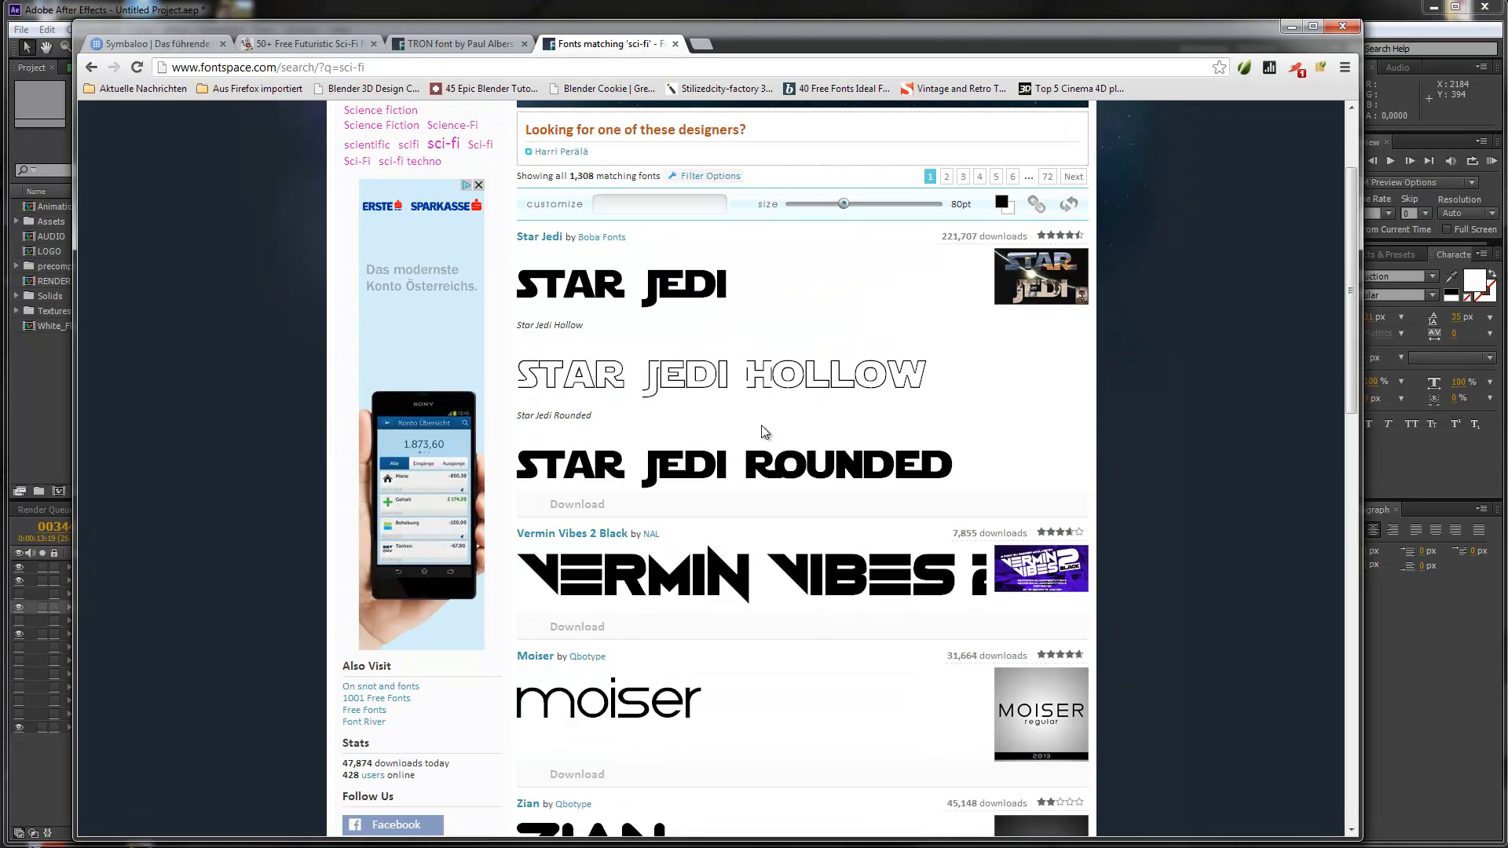
scroll(748, 430, down, 3)
scroll(748, 431, down, 12)
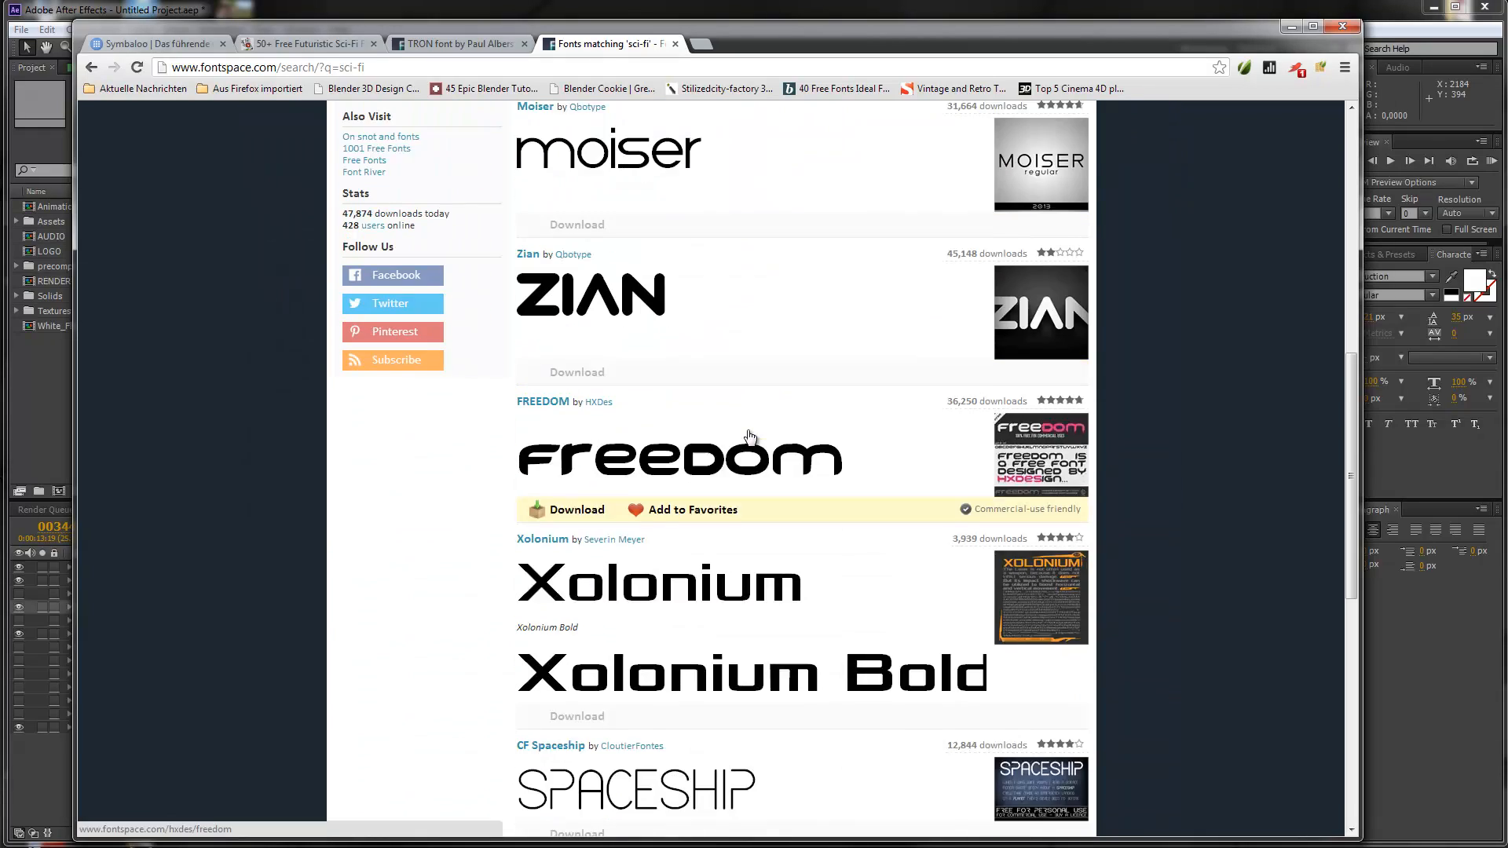
scroll(746, 430, down, 1)
Look through the second page of sci-fi fonts, view the Merkur font's page and return to the results
click(541, 610)
scroll(749, 499, down, 2)
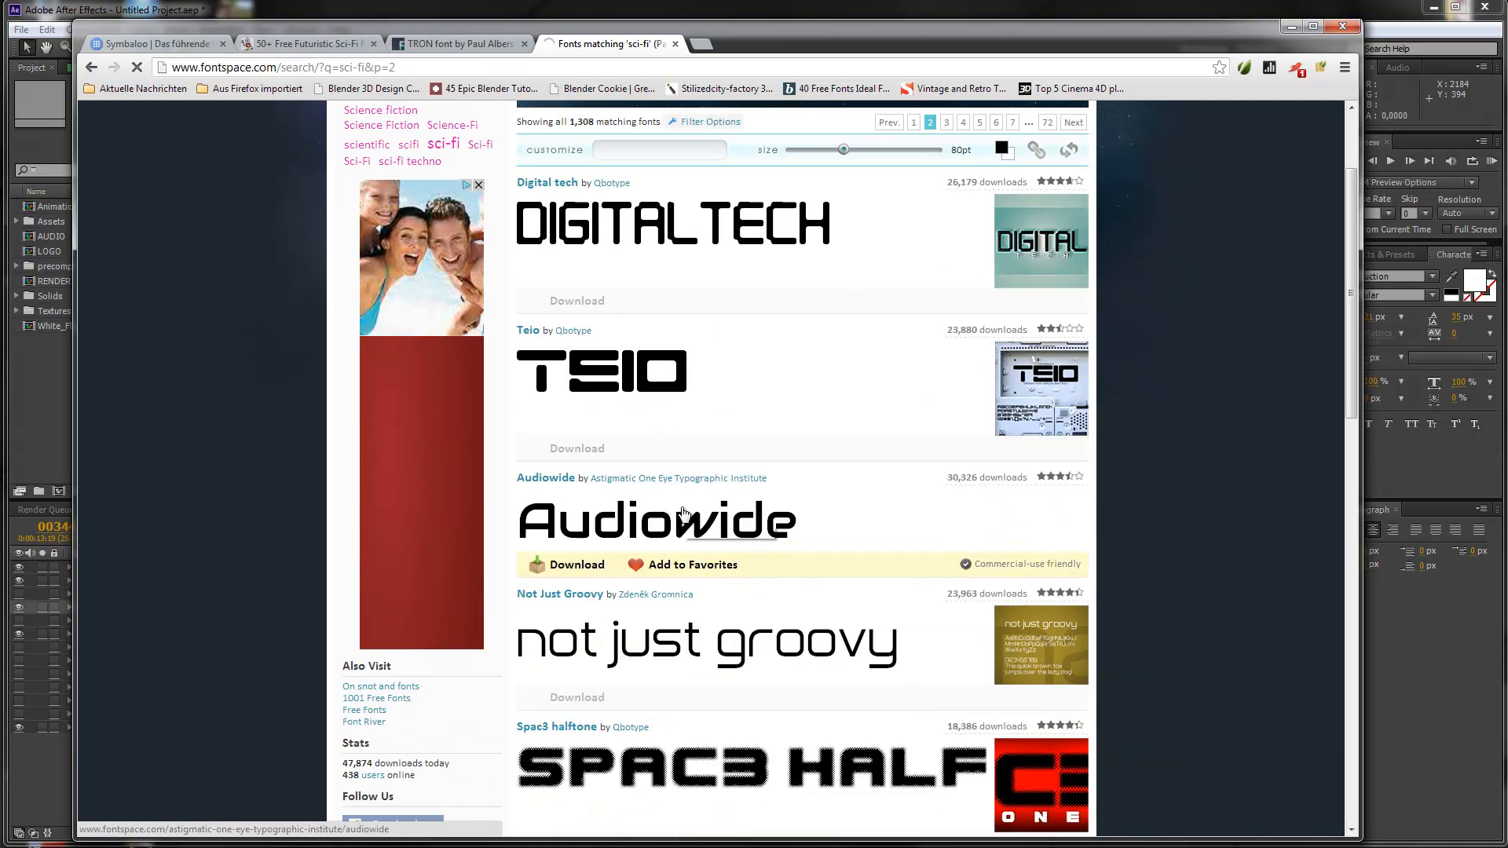
scroll(750, 498, down, 3)
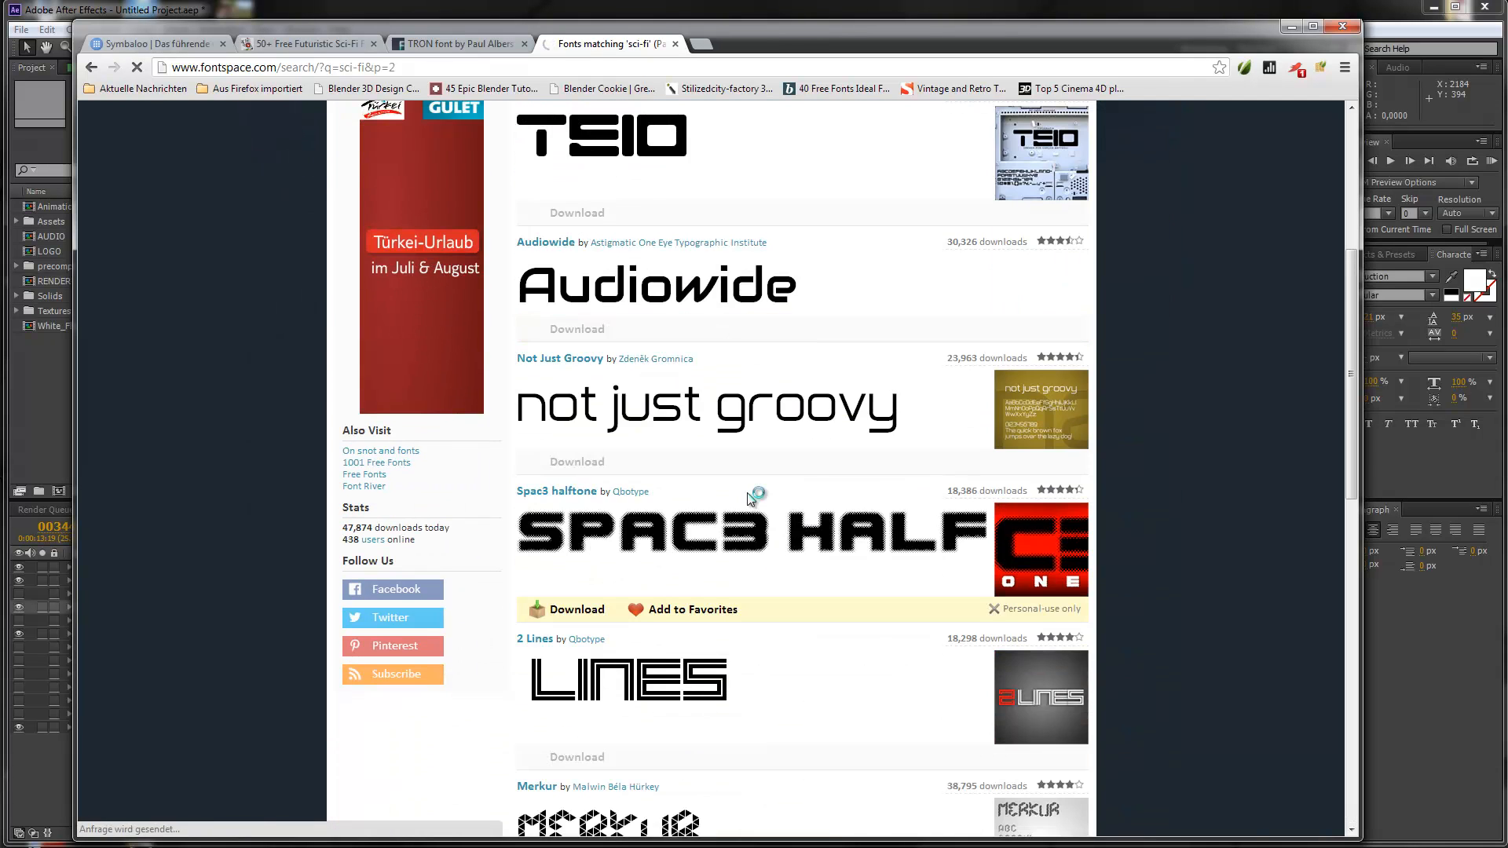
scroll(748, 497, down, 2)
scroll(747, 499, down, 2)
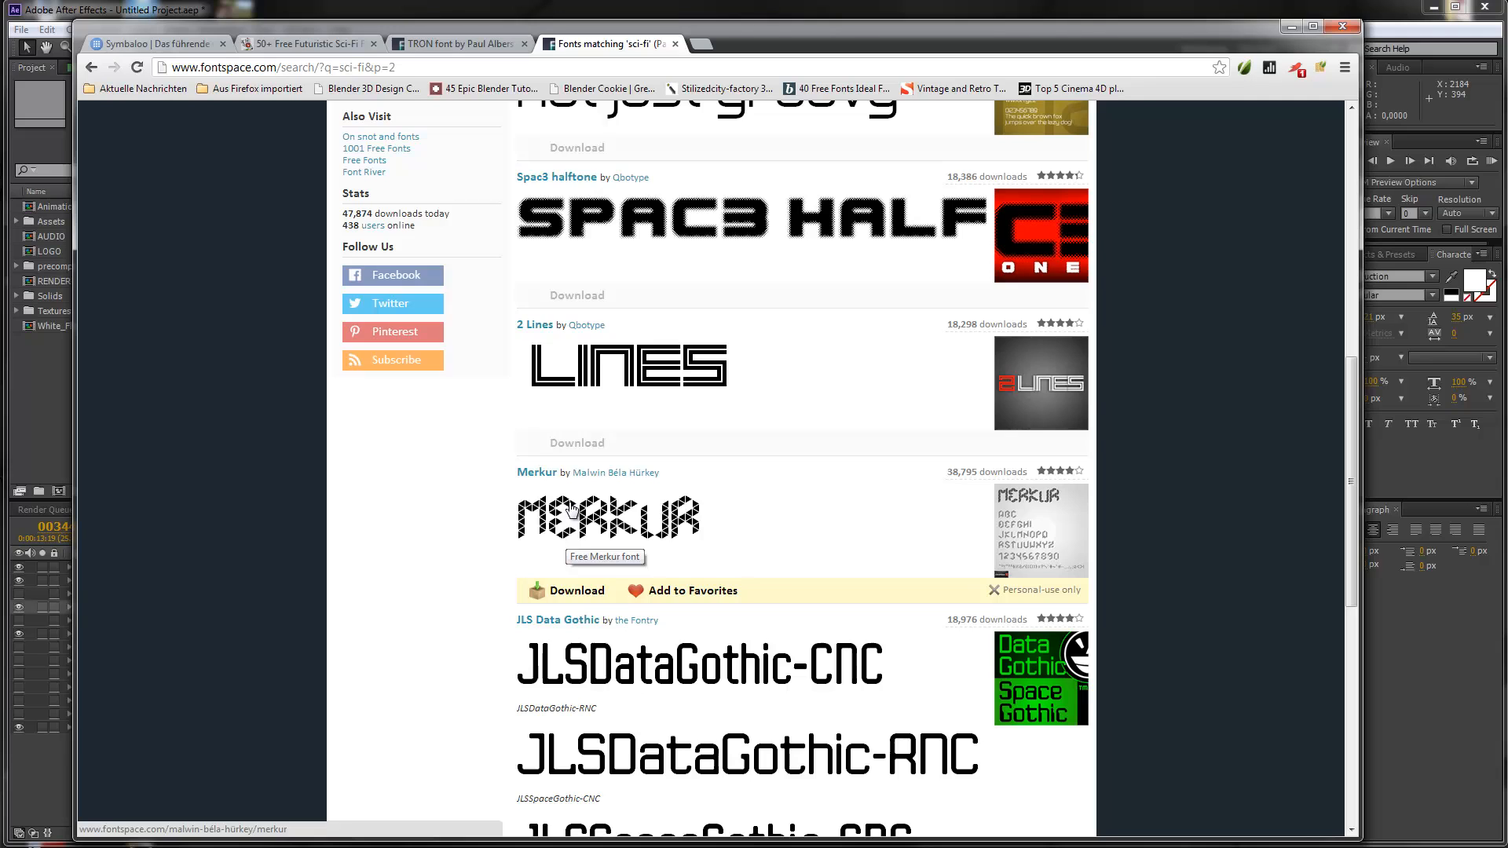
click(575, 508)
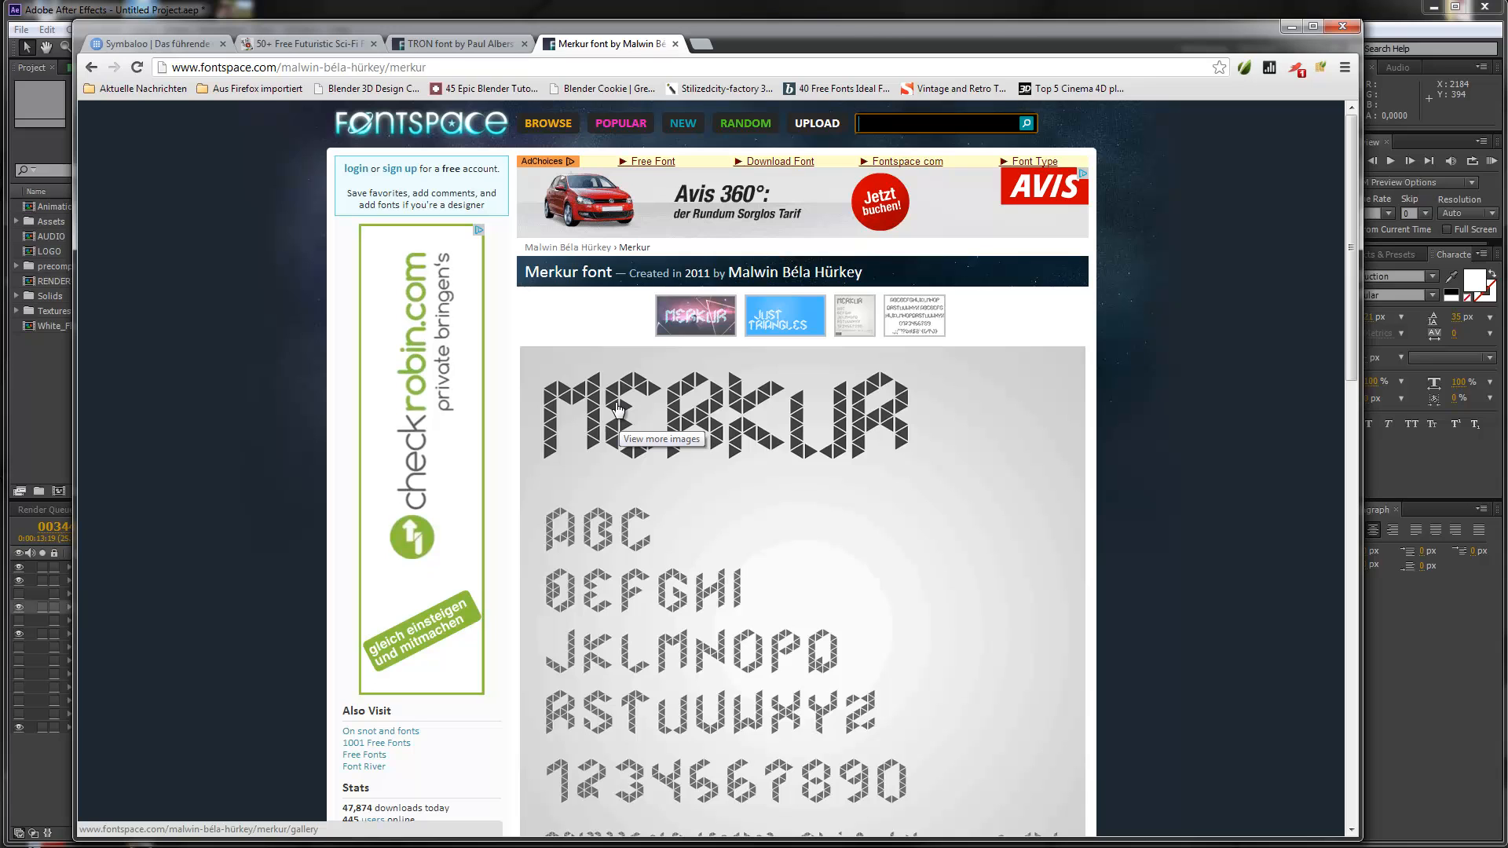
click(91, 67)
scroll(773, 511, down, 6)
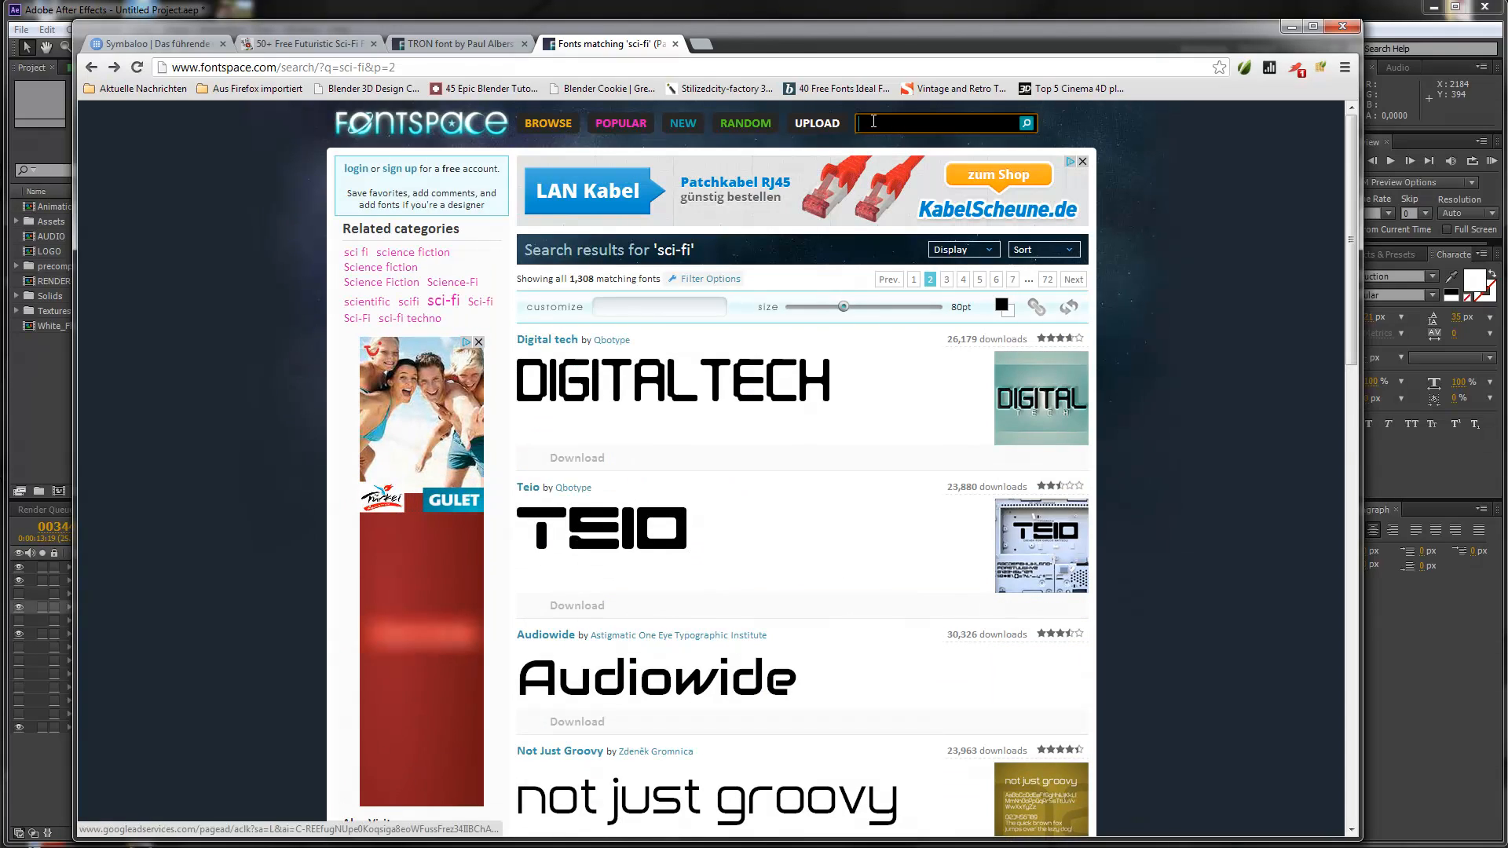
Search FontSpace for "dazzle" and look through the matching fonts
click(873, 122)
text(dazz)
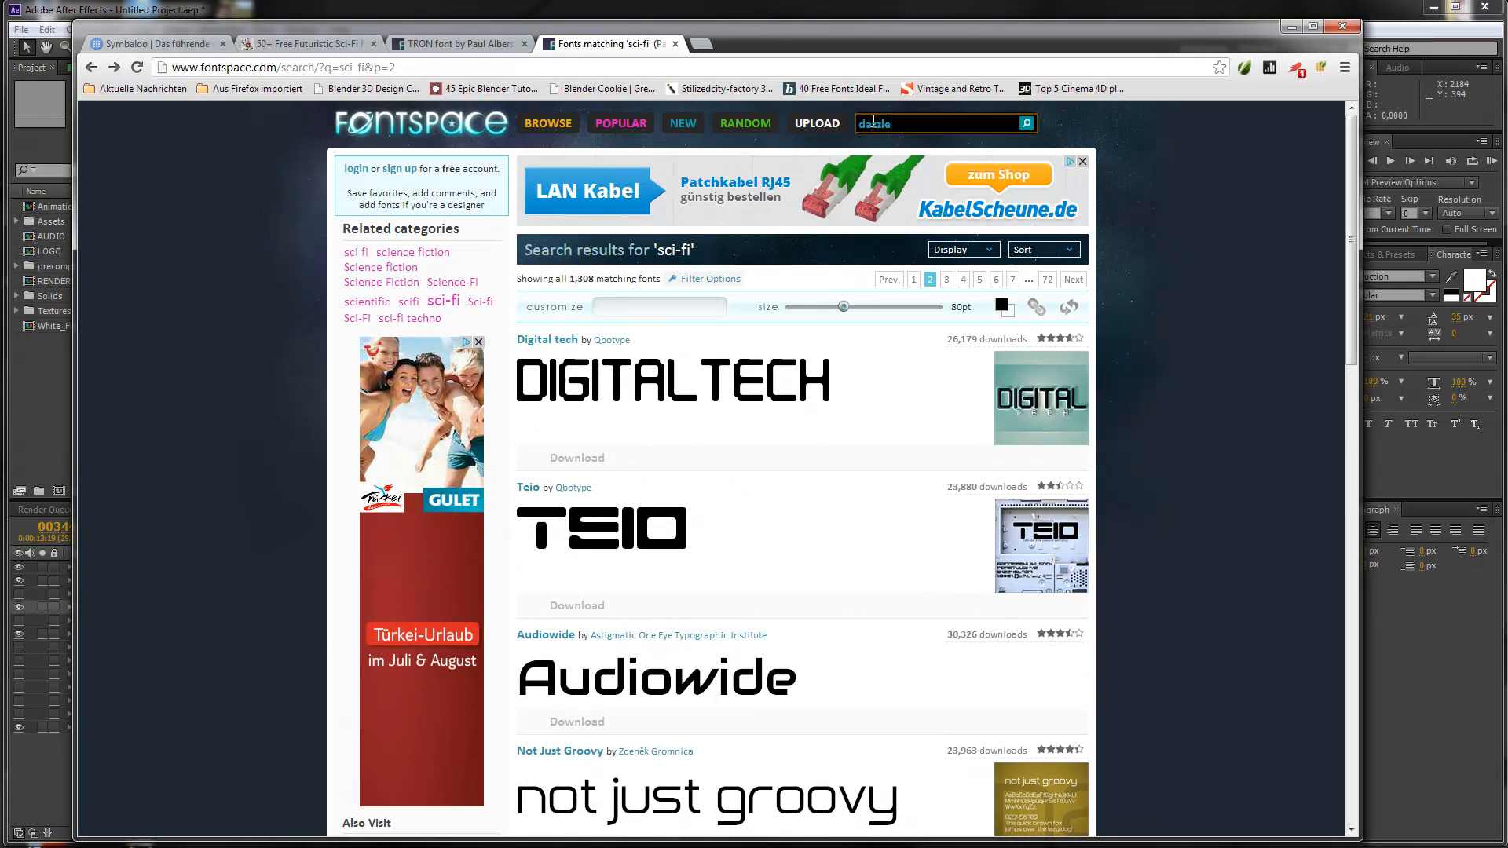
text(le)
key(Return)
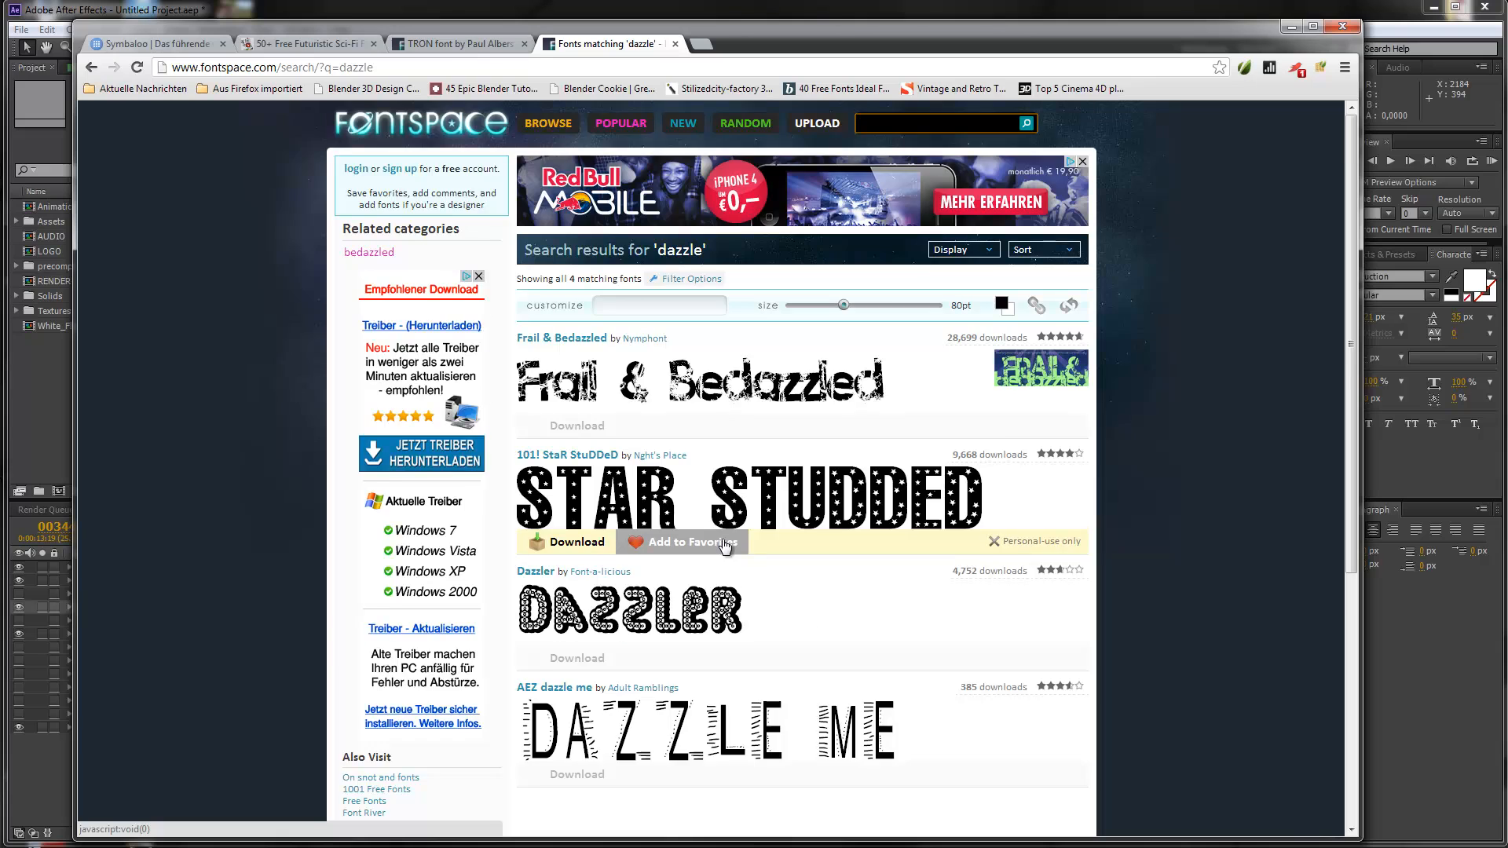
scroll(724, 547, down, 3)
scroll(724, 542, down, 3)
scroll(720, 539, up, 6)
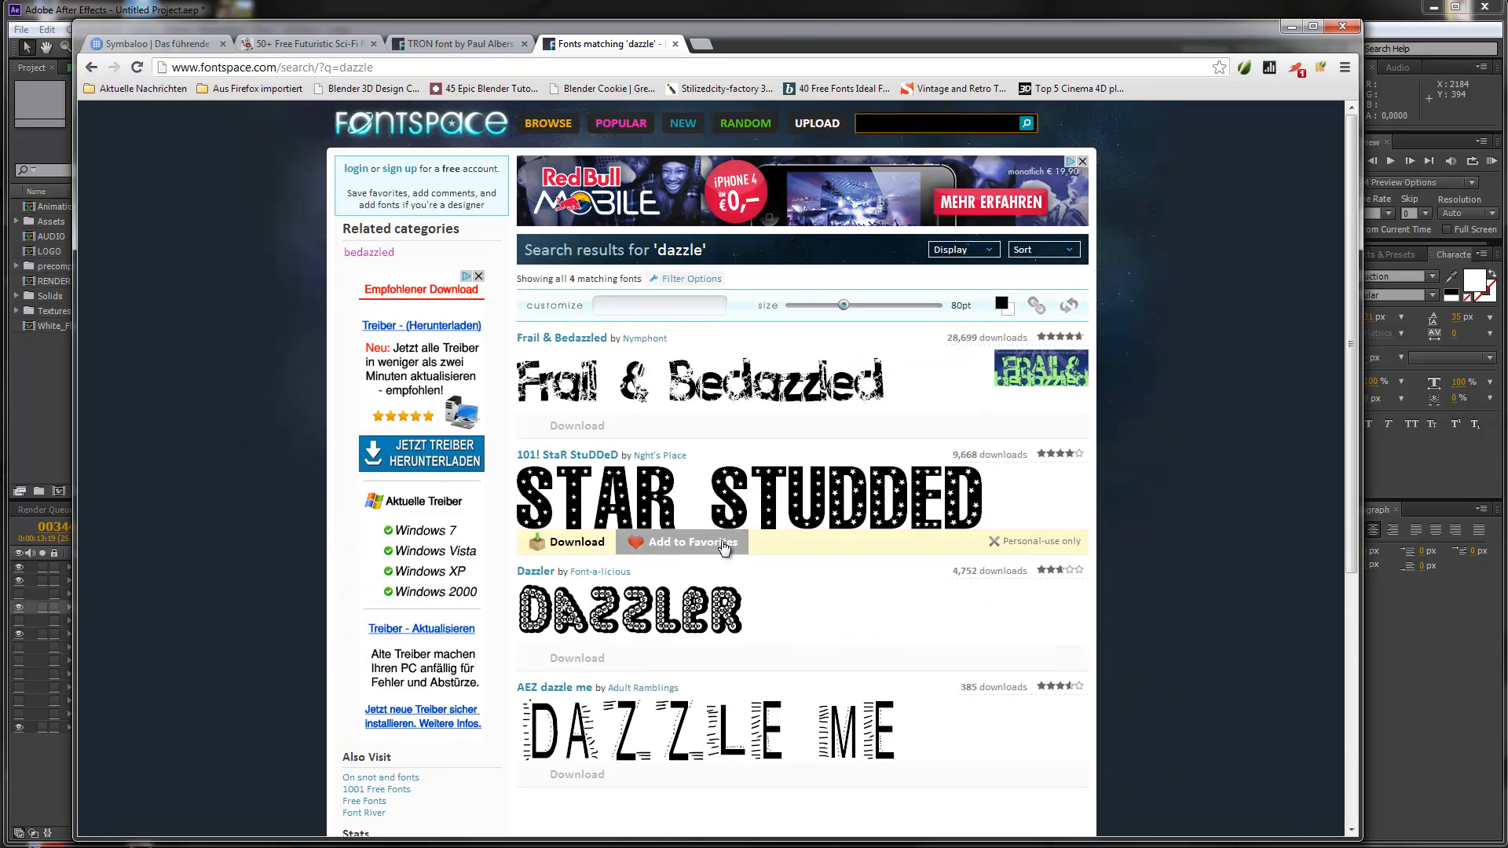
Search Google for "dazzle ships font" and open the font's page on DaFont
click(402, 67)
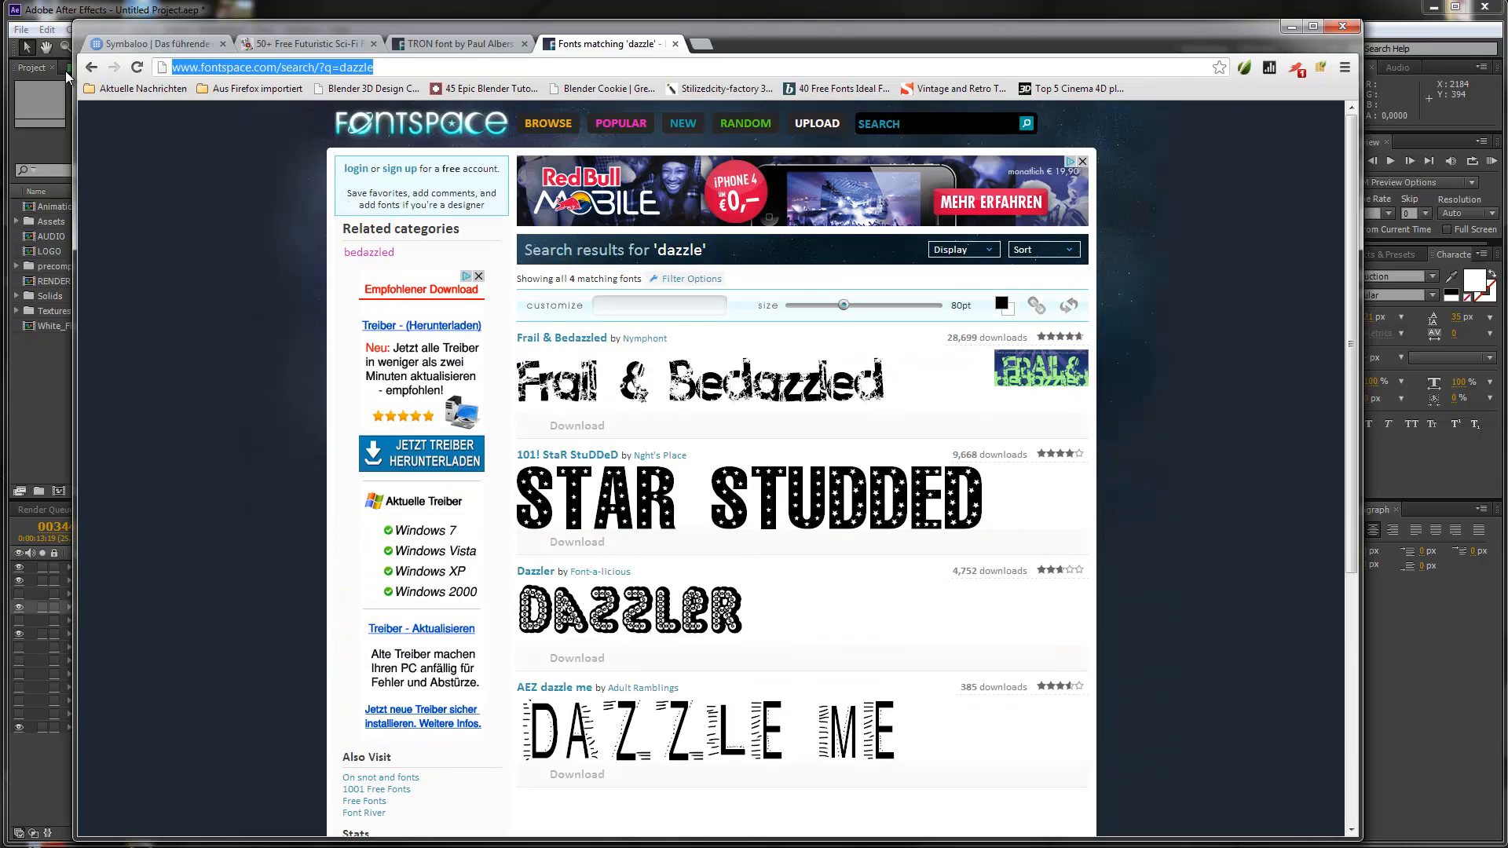
text(dazzle s)
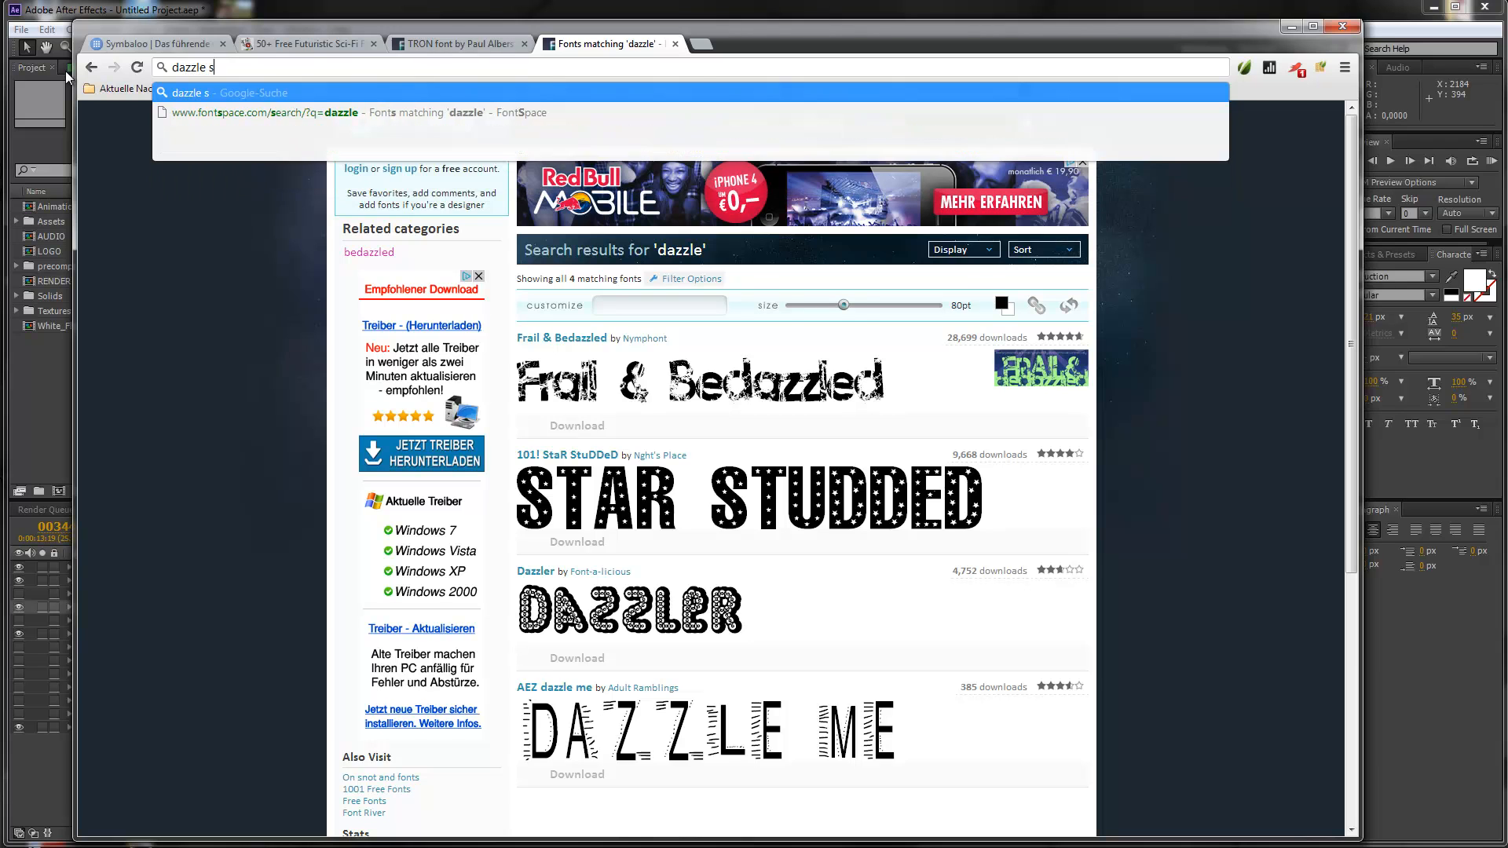
text(hips)
key(Return)
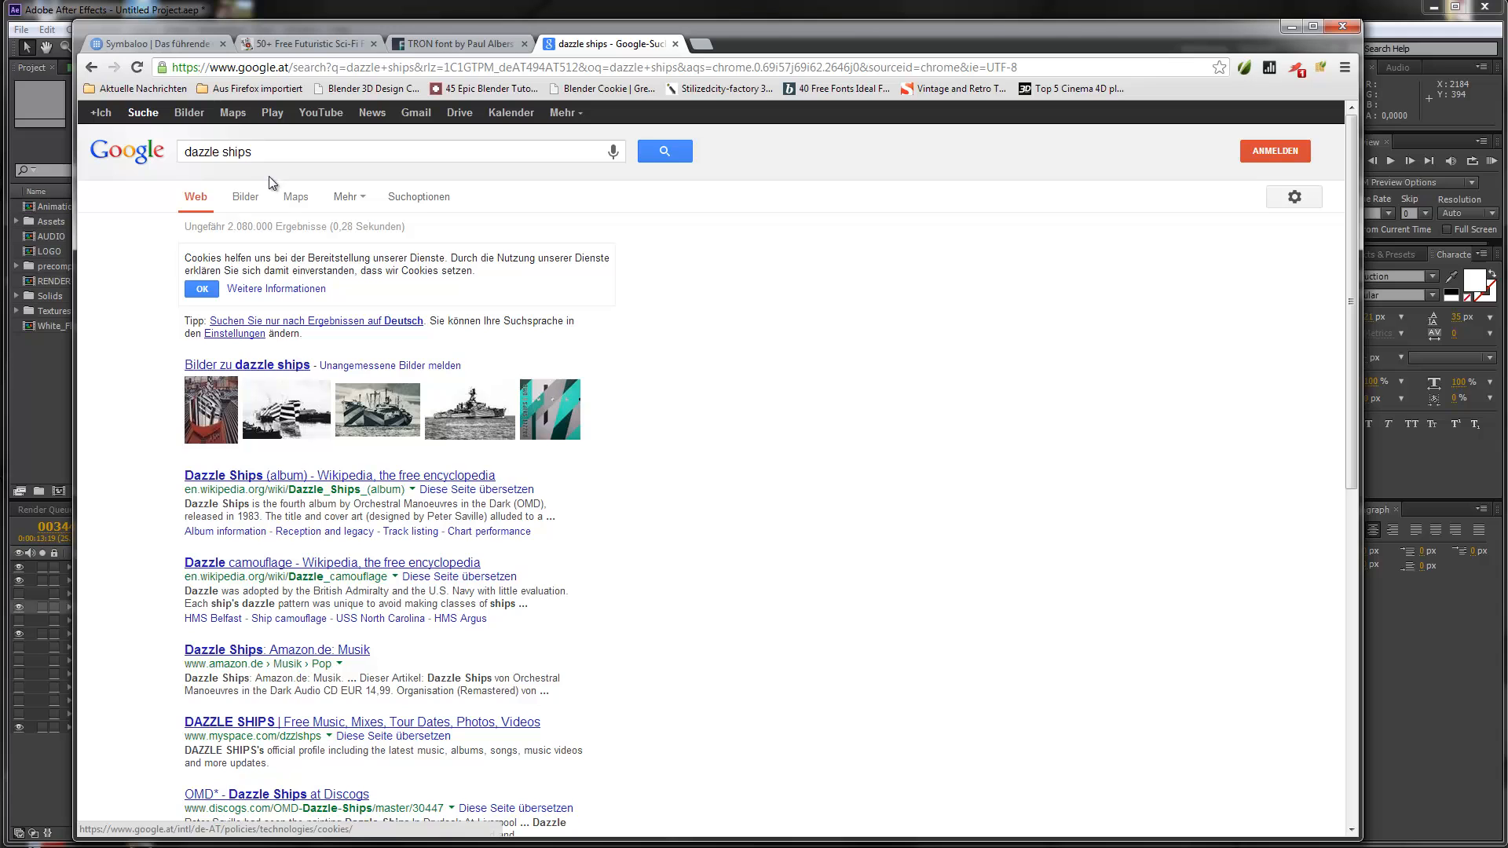
click(261, 153)
text(font)
key(Return)
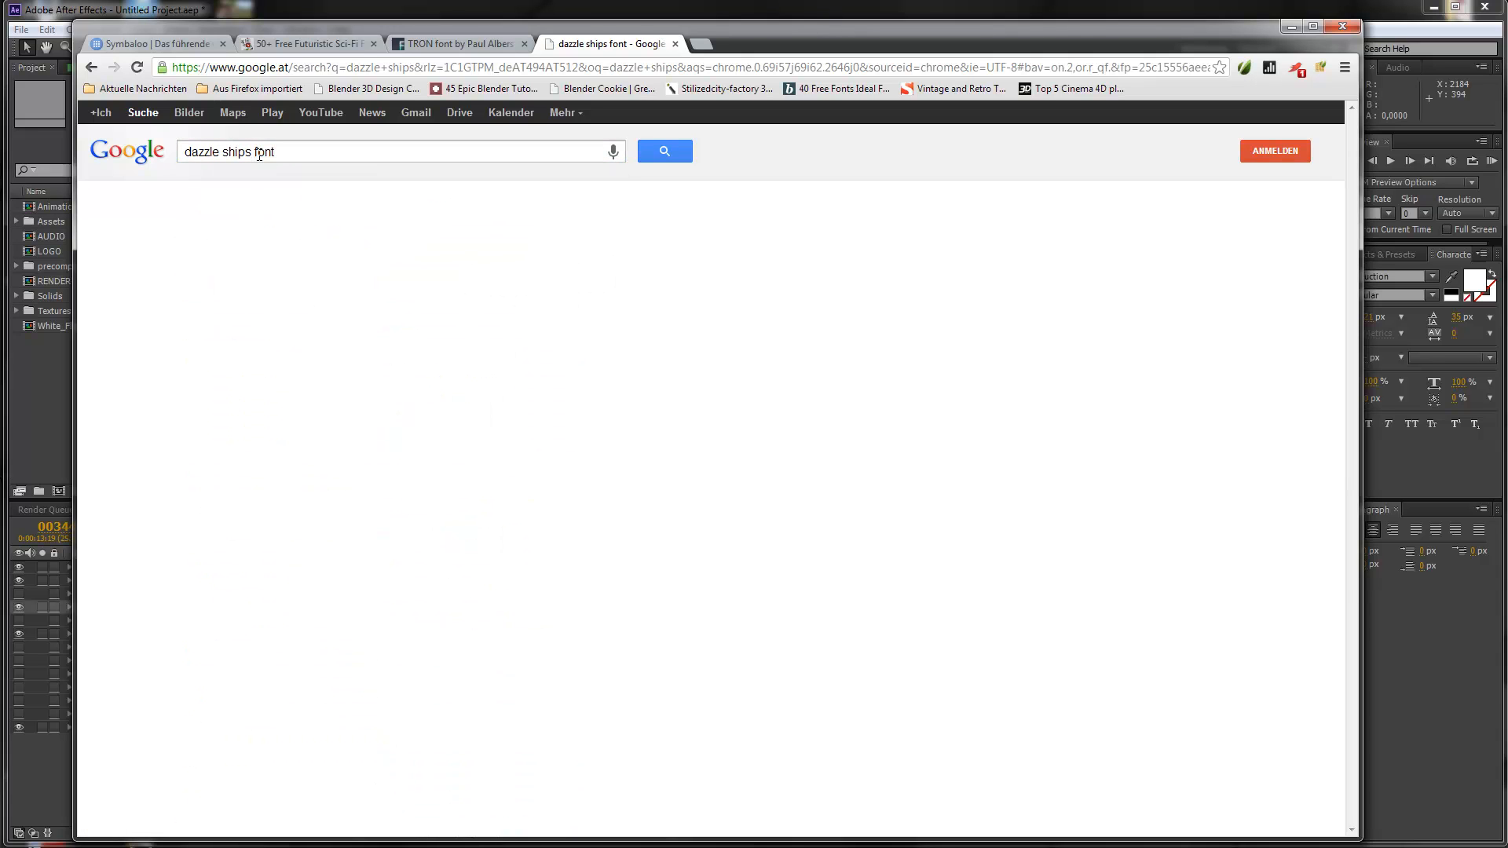
click(271, 331)
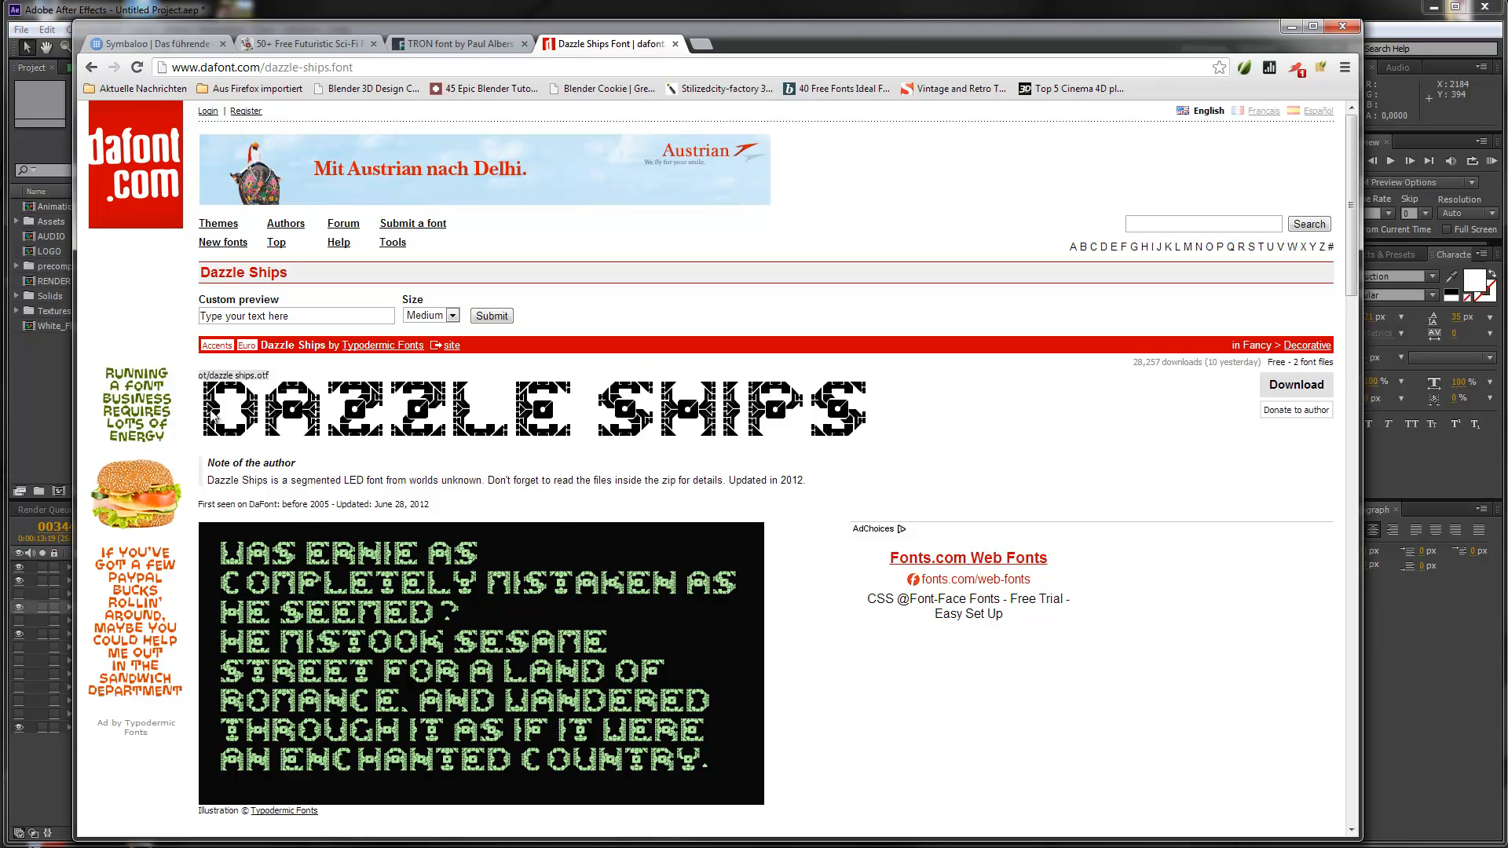
Examine the Dazzle Ships character set, including its letters, digits and symbols
scroll(722, 421, down, 9)
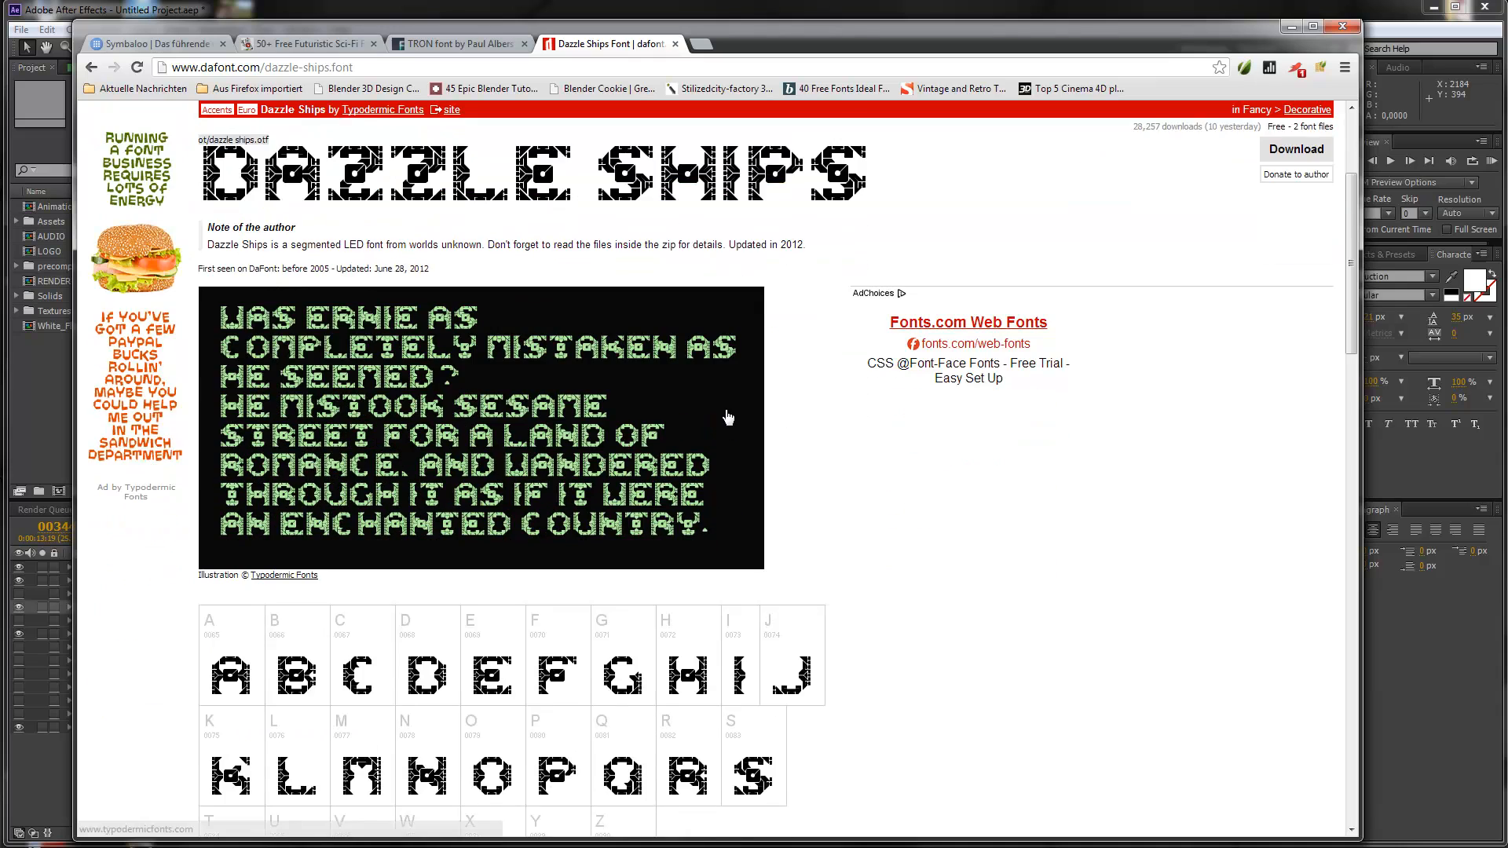
scroll(713, 473, down, 1)
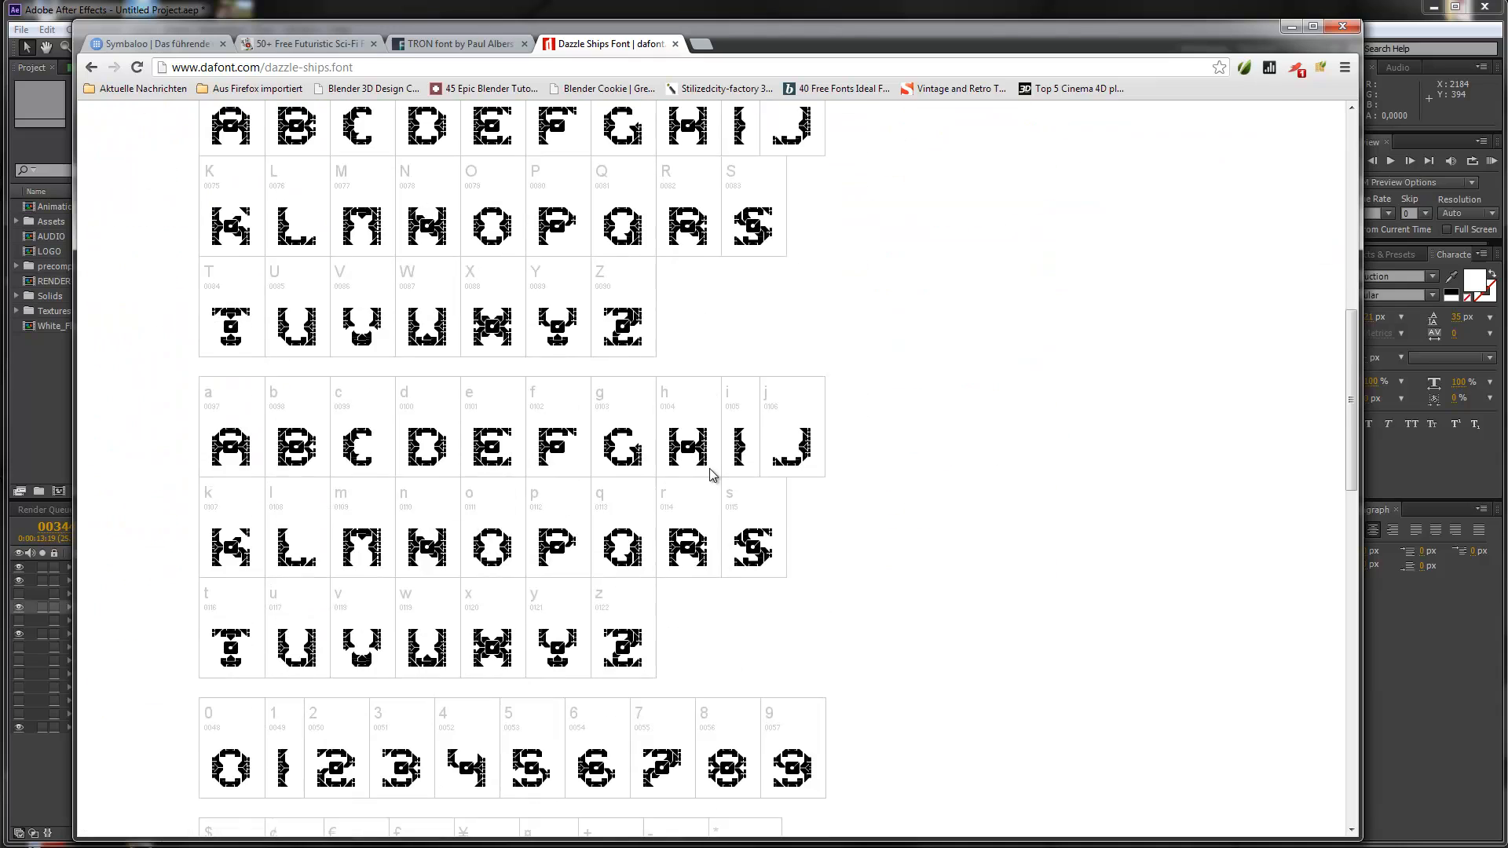
scroll(709, 471, down, 7)
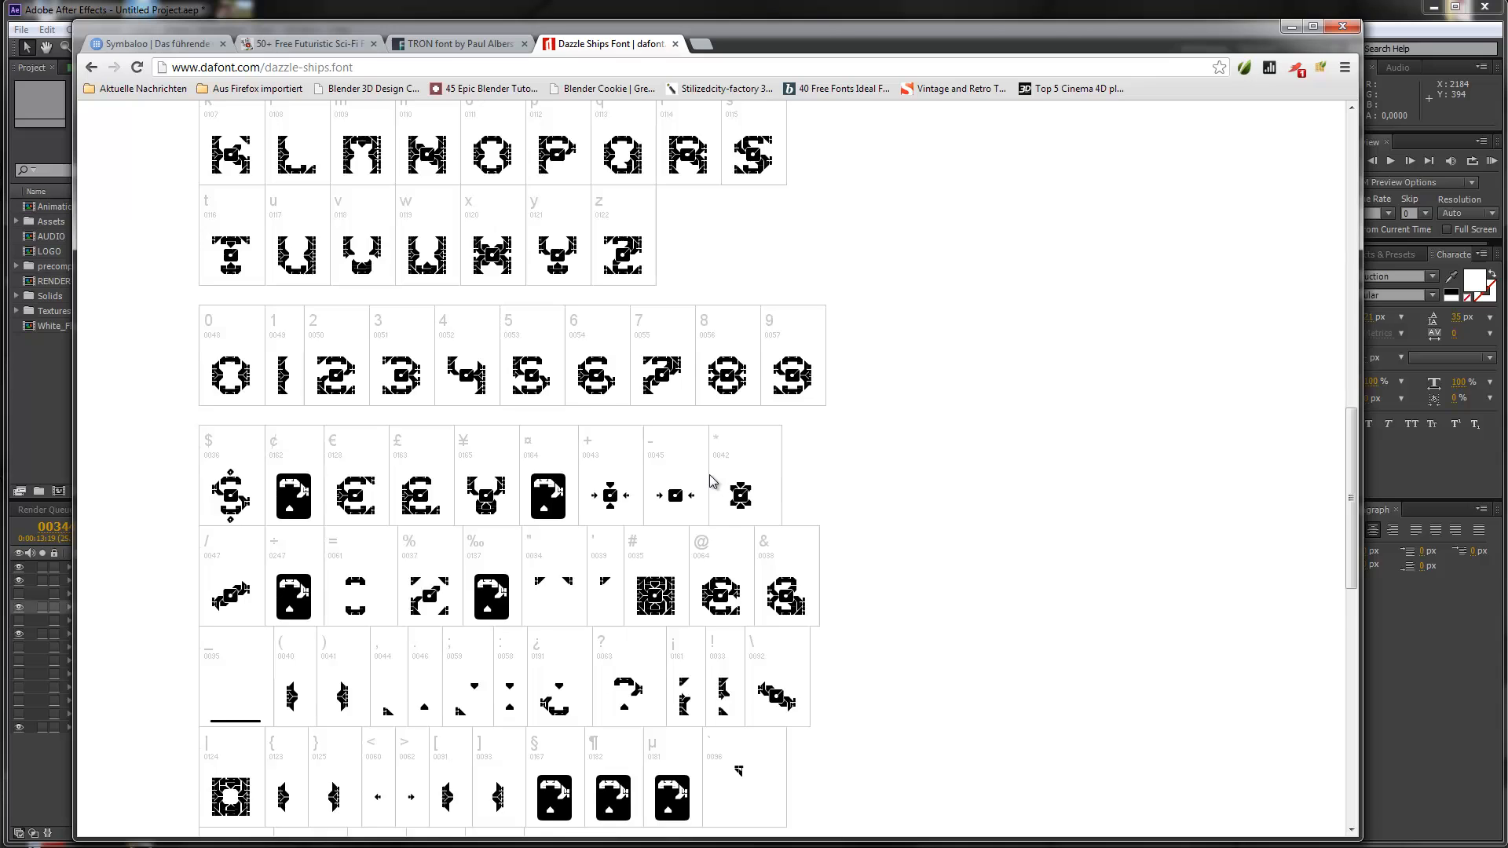
scroll(719, 503, up, 8)
scroll(722, 527, up, 9)
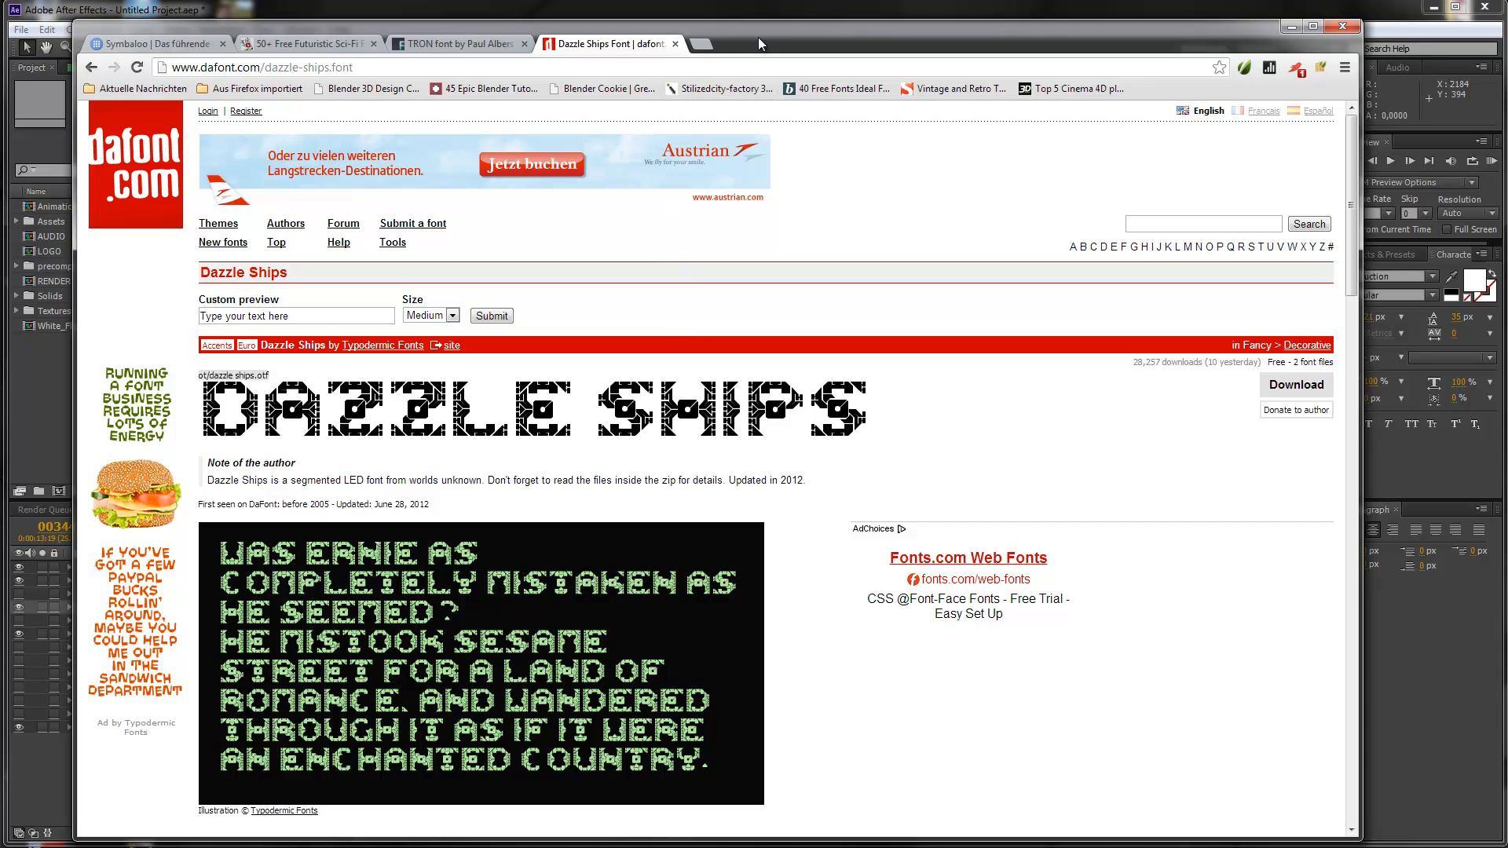
Switch back to After Effects and view the complete title at frame 478
drag(760, 44, 1507, 34)
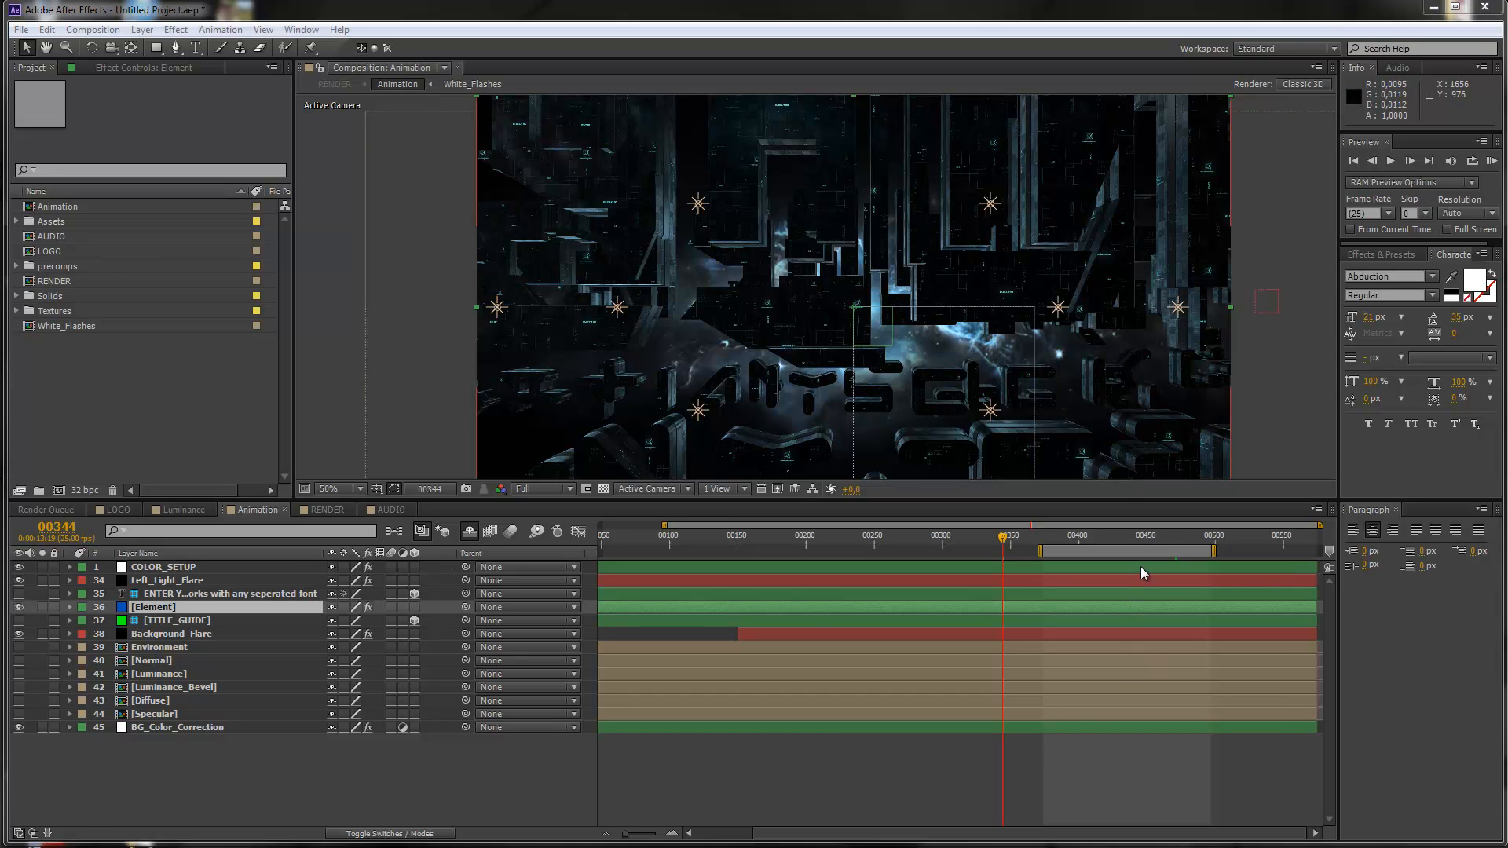
click(1184, 534)
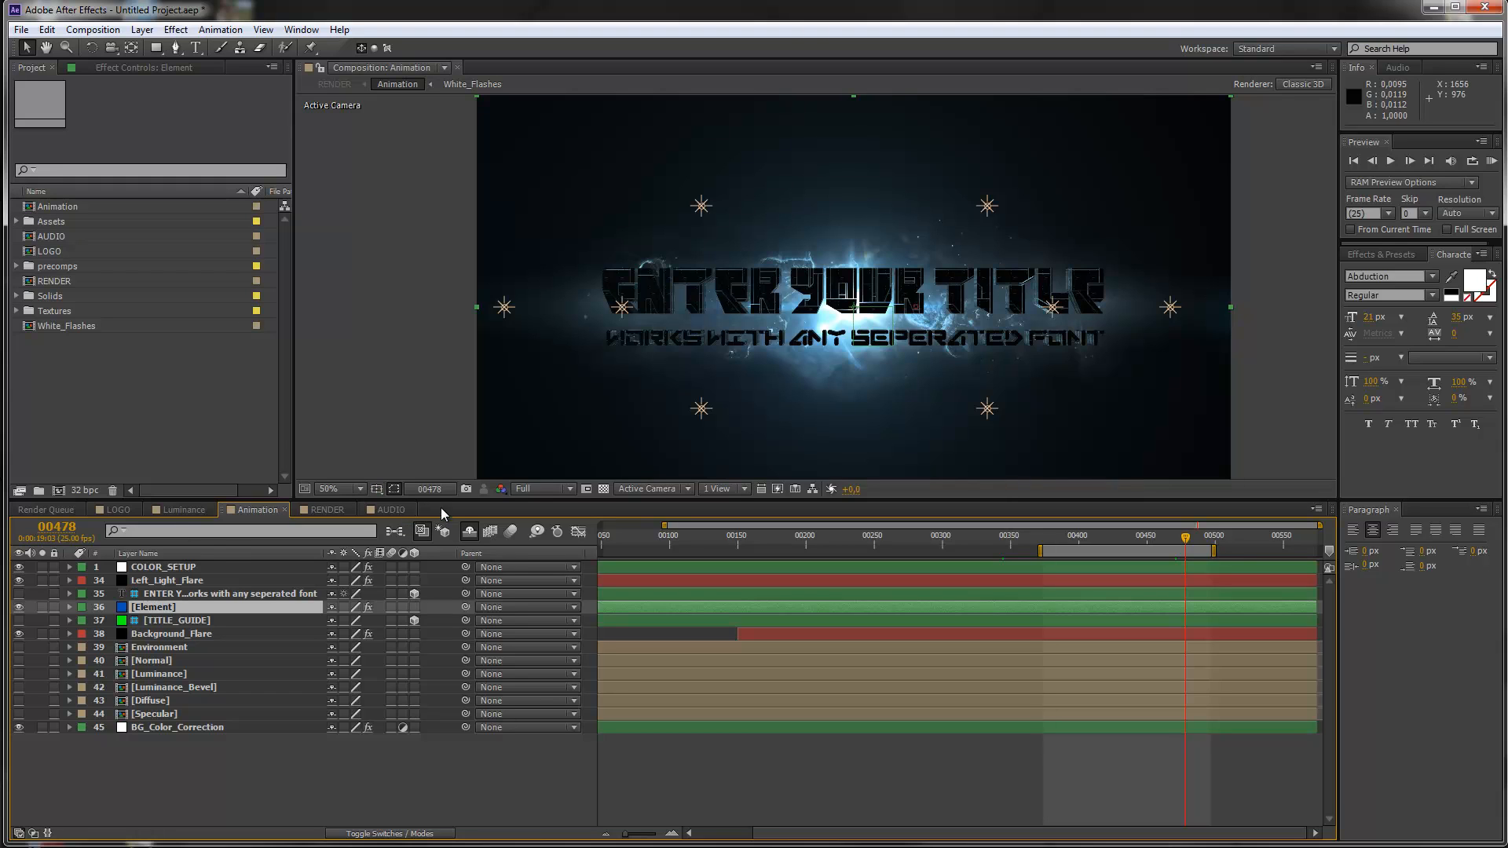
Hide the Element layer, show the title text and its guide, and set the "ENTER YOUR TITLE" line's font to Dazzle Ships
click(19, 608)
click(19, 593)
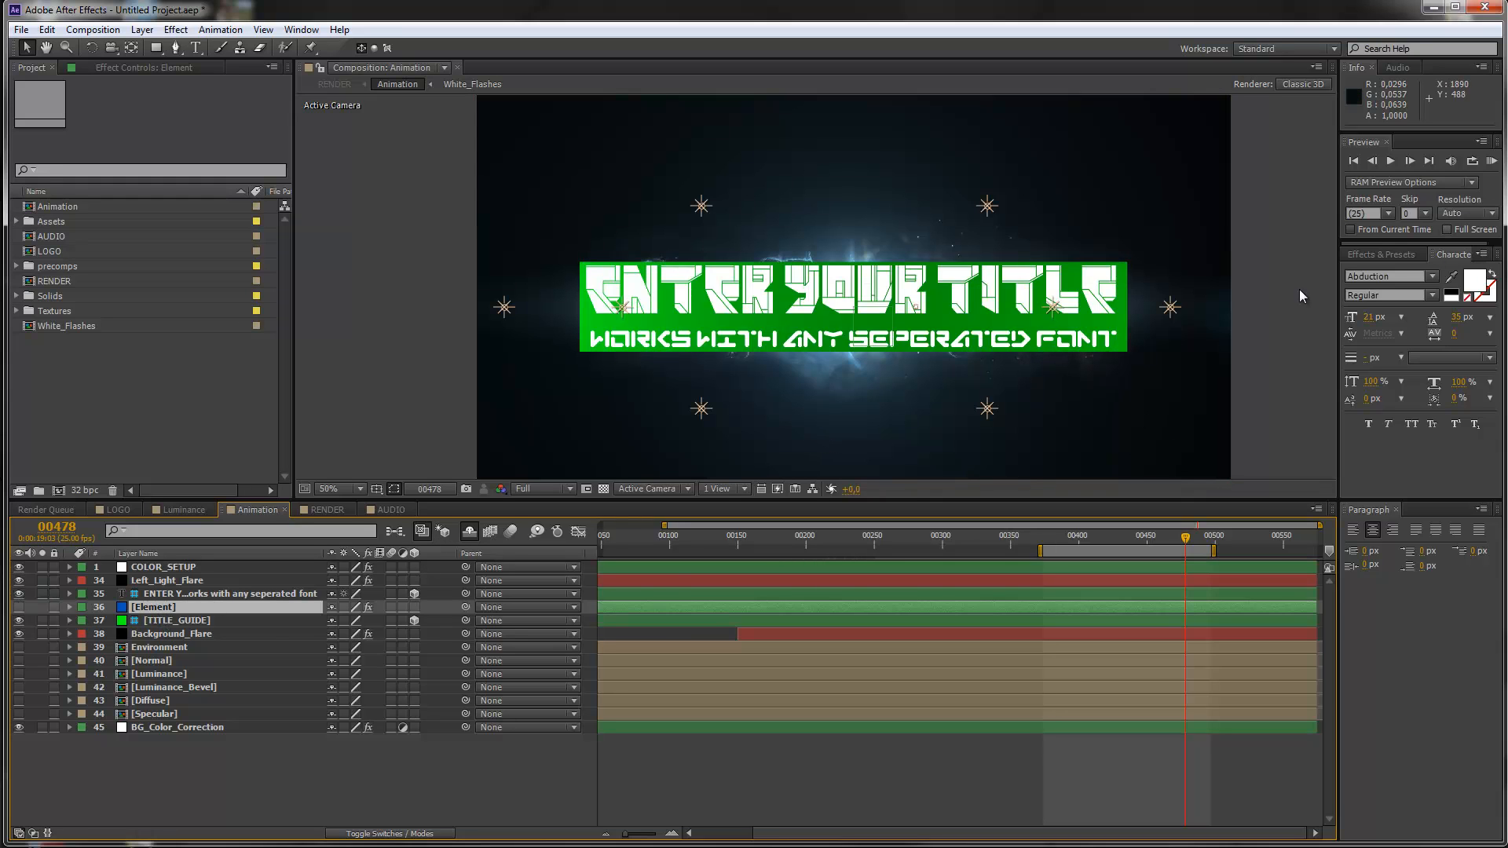
click(196, 48)
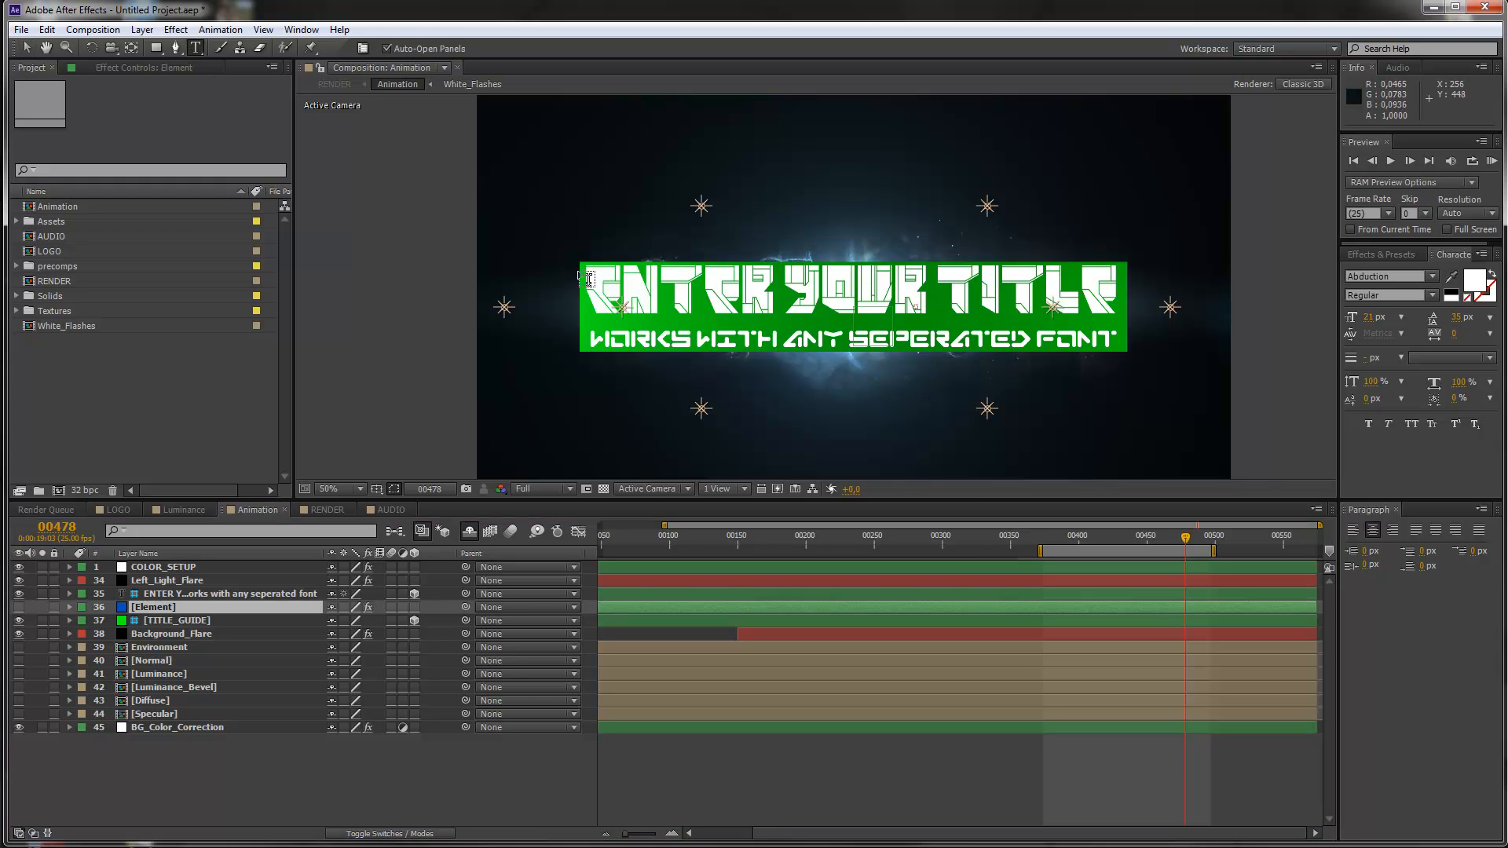
drag(592, 281, 1119, 311)
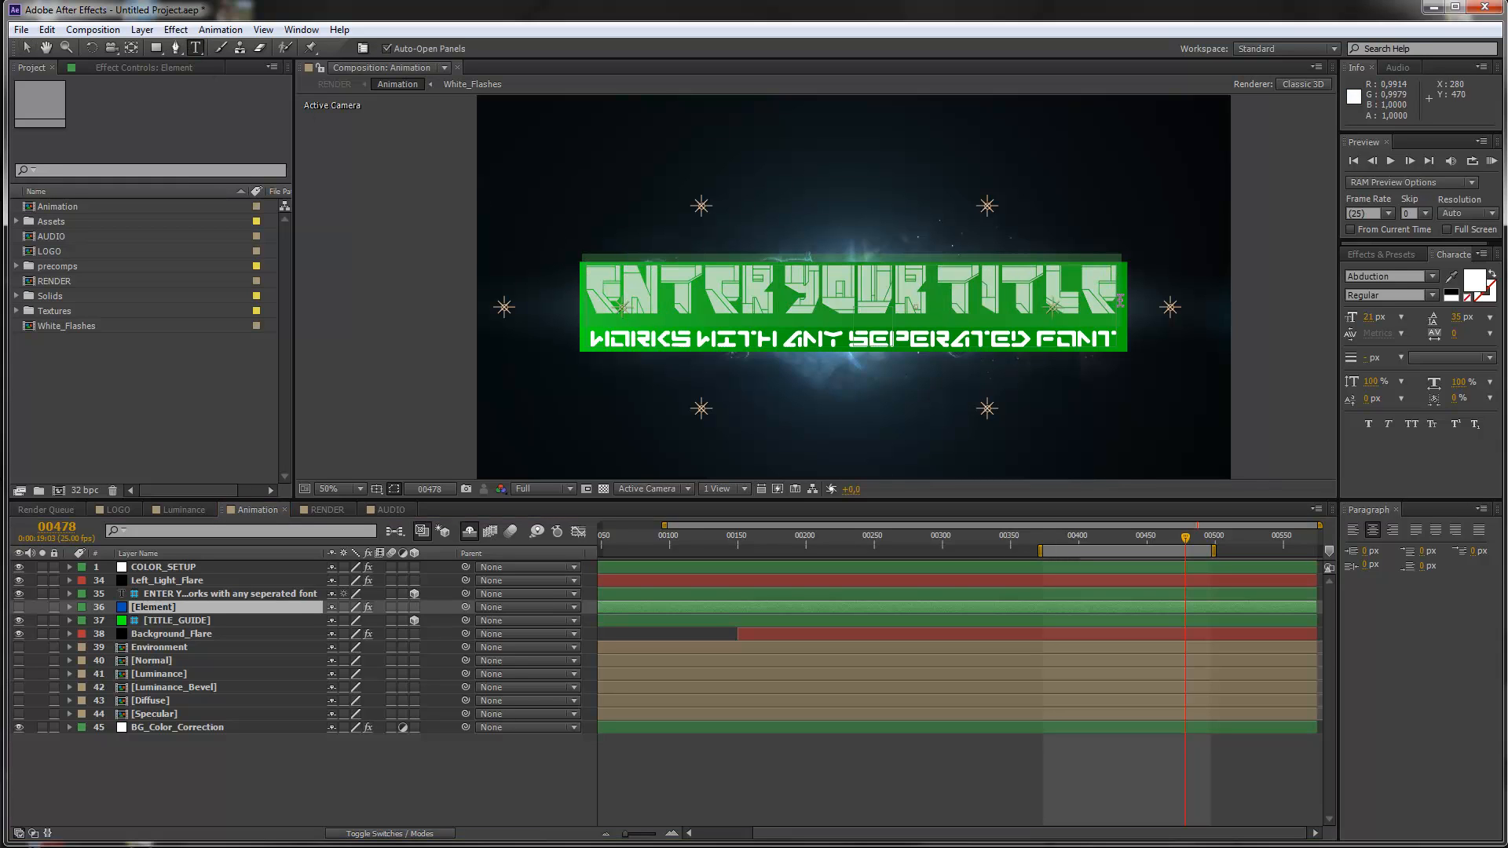
click(1387, 277)
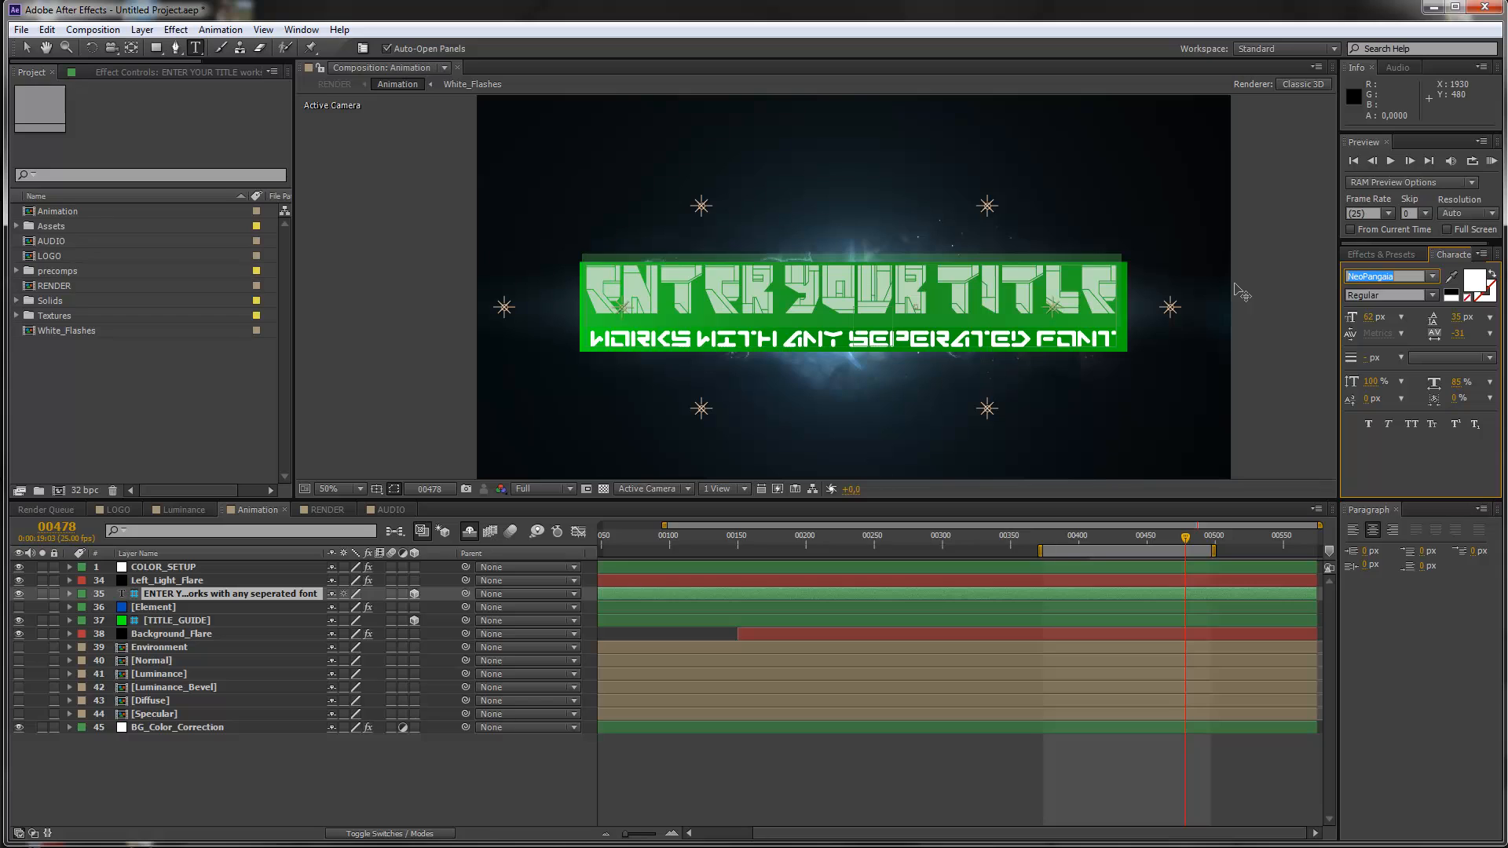
text(Dazzle Ships)
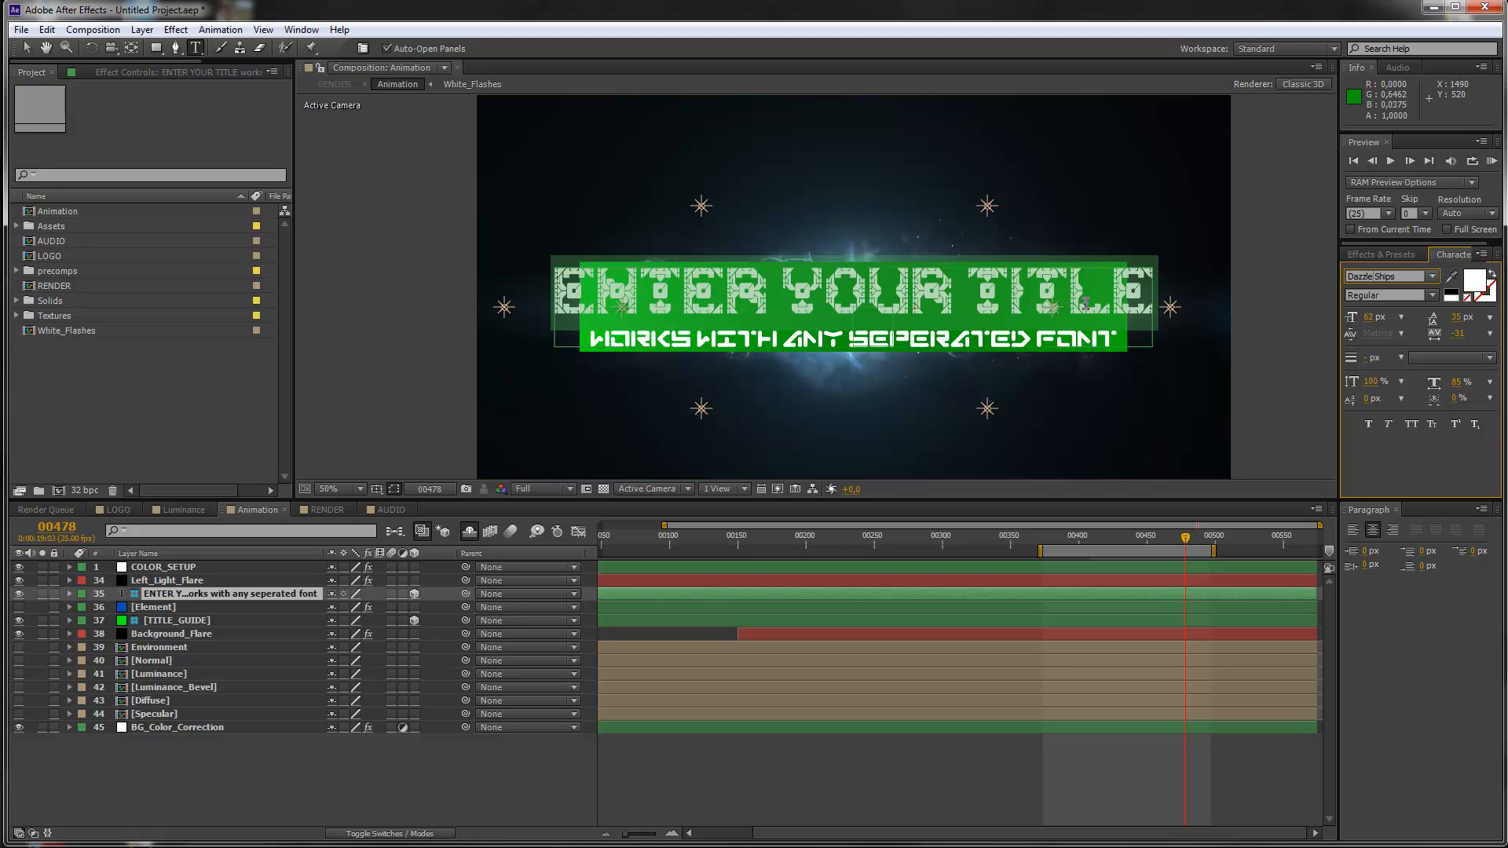
Reduce the "ENTER YOUR TITLE" line's font size to 56 px to fit it inside the green title guide
click(1368, 318)
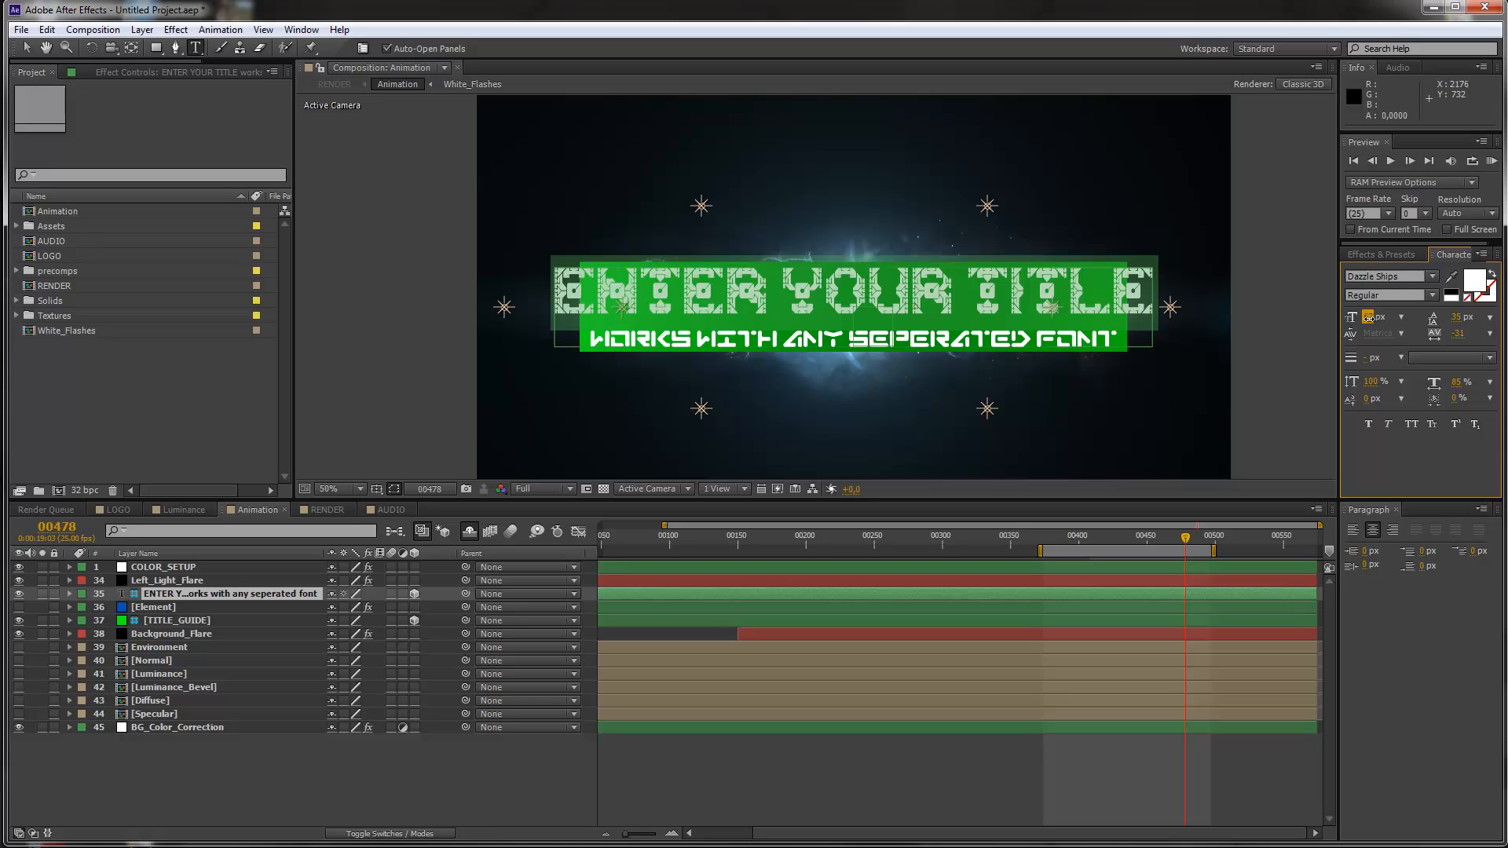
drag(1366, 316, 1363, 318)
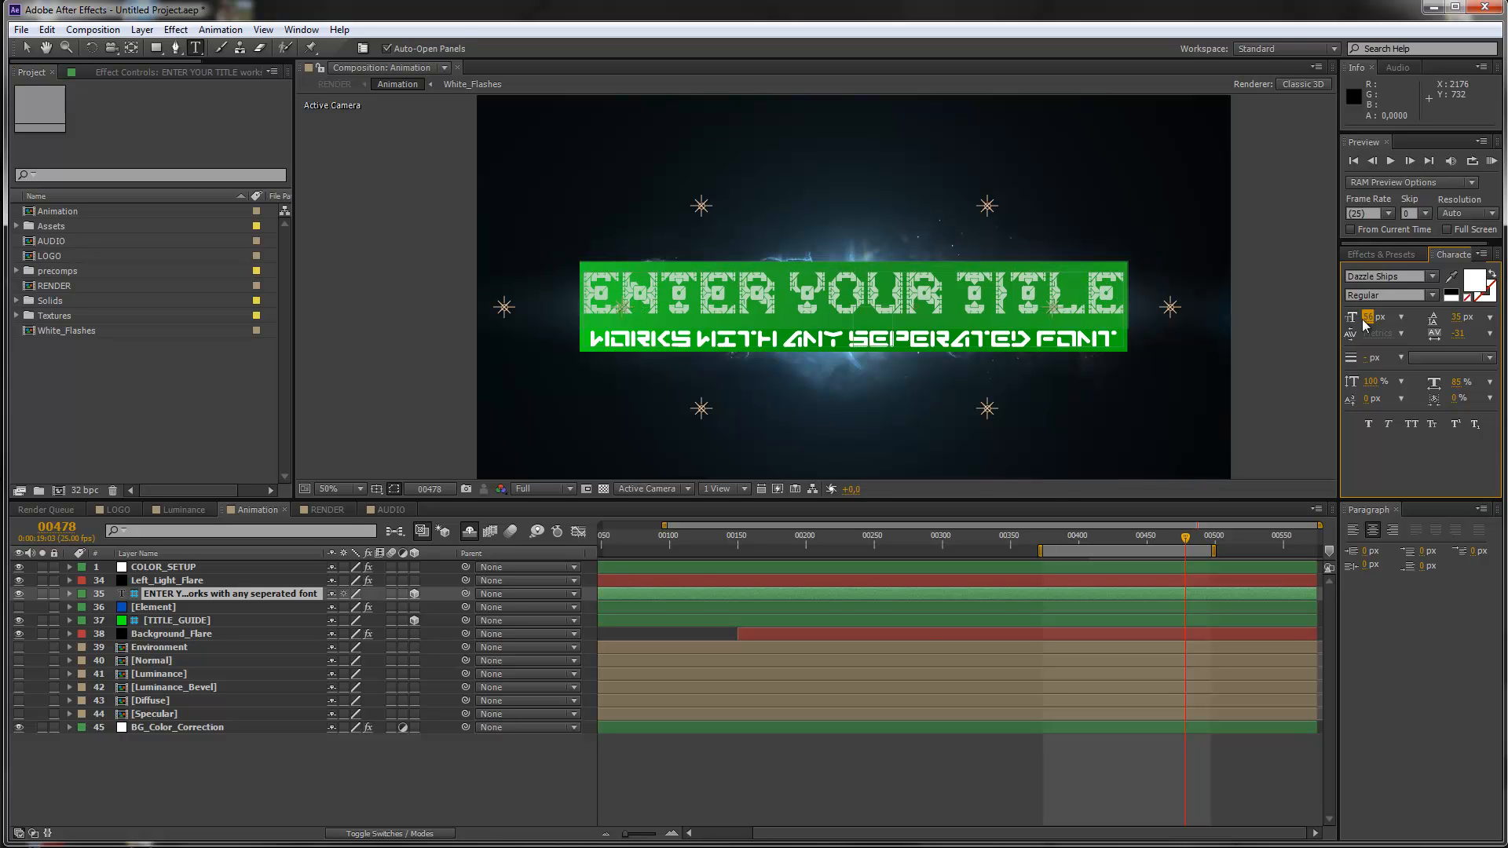
click(266, 771)
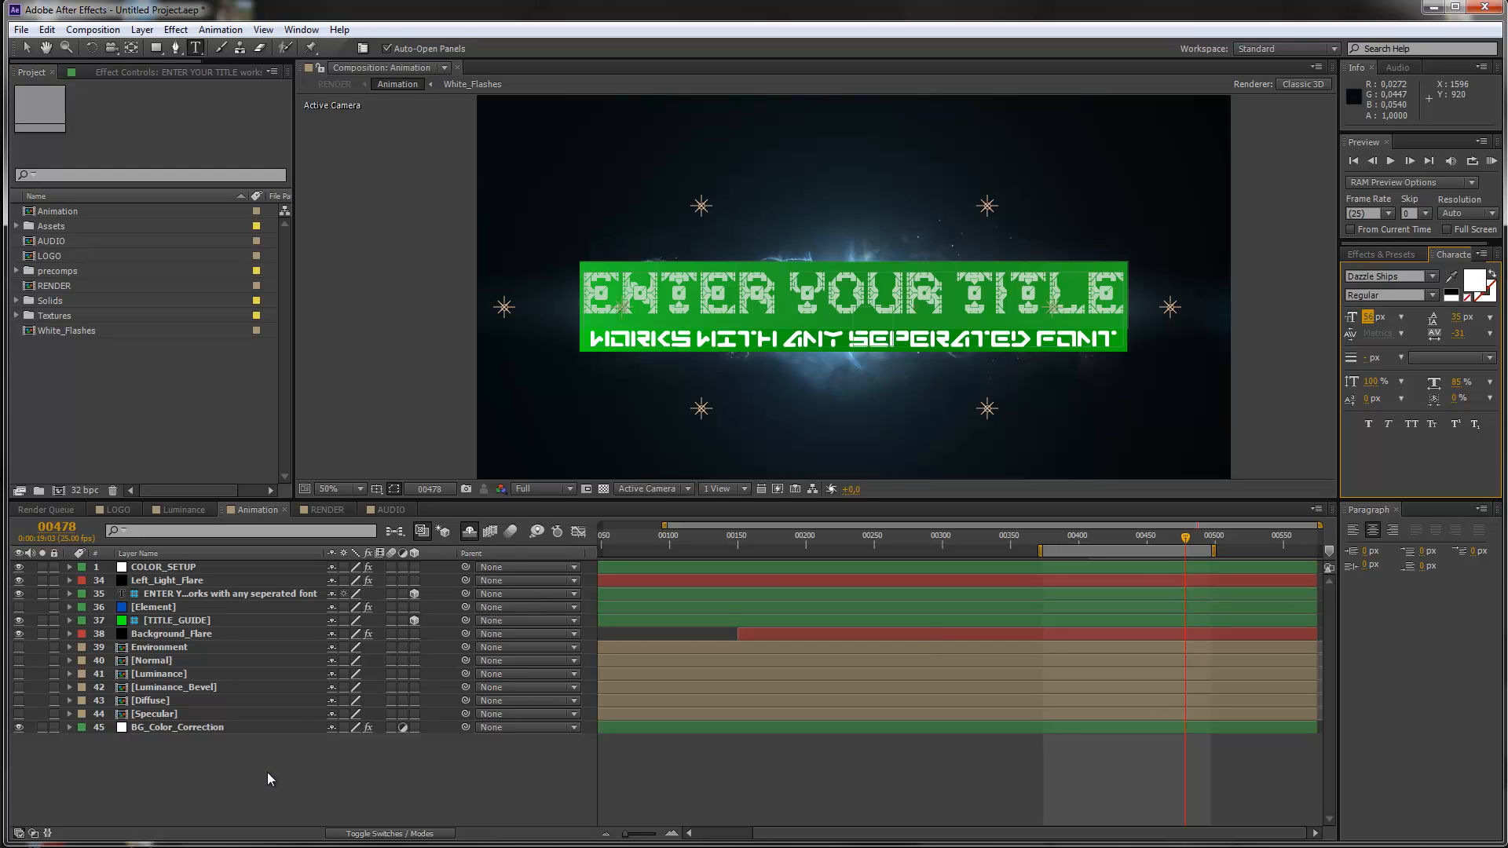
Hide the title text and TITLE_GUIDE layers and show the Element layer to render the 3D title again
click(20, 594)
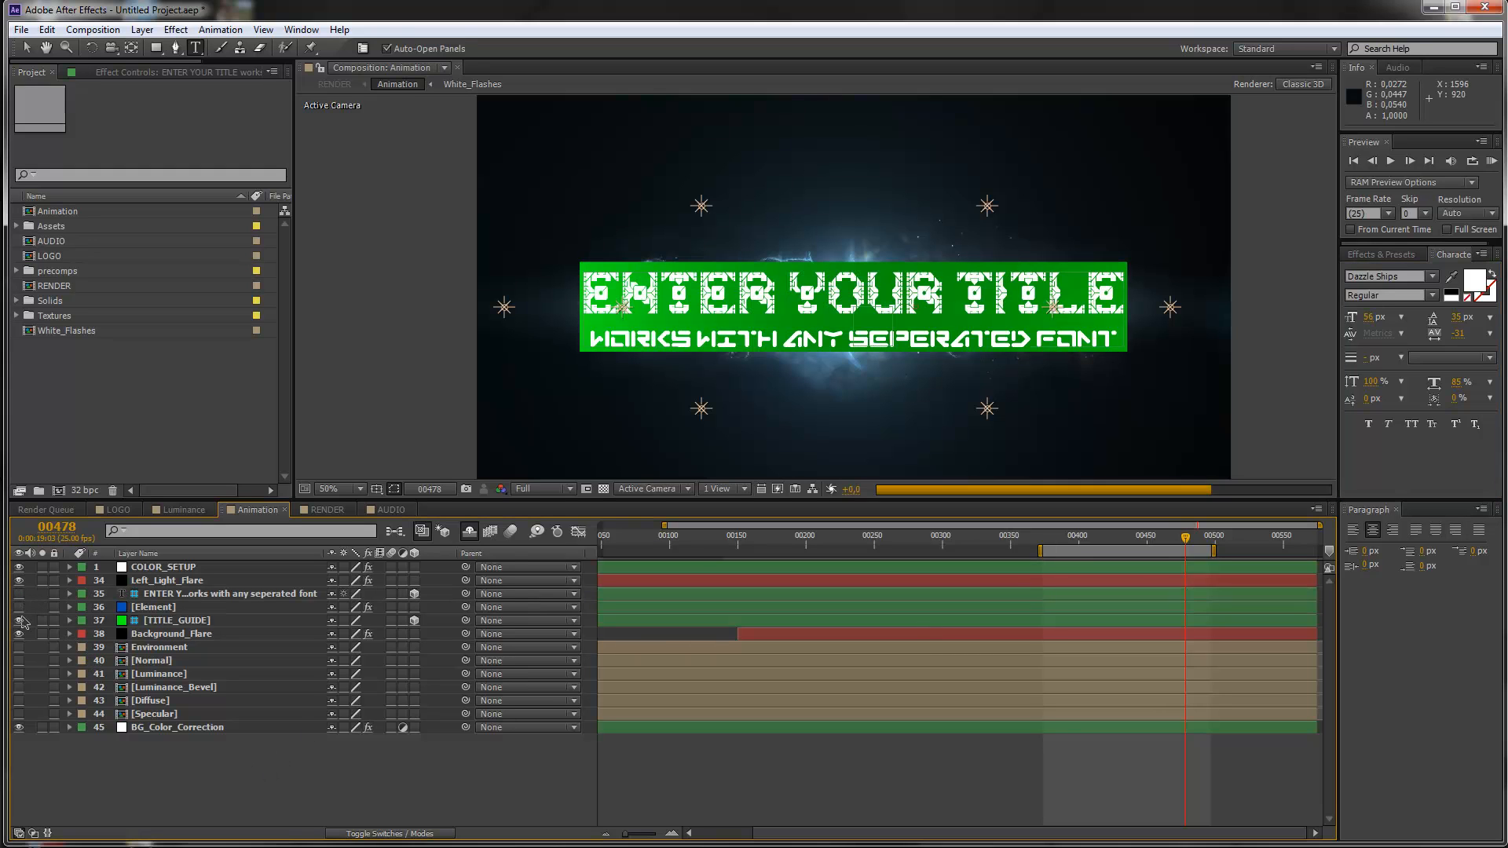
click(20, 620)
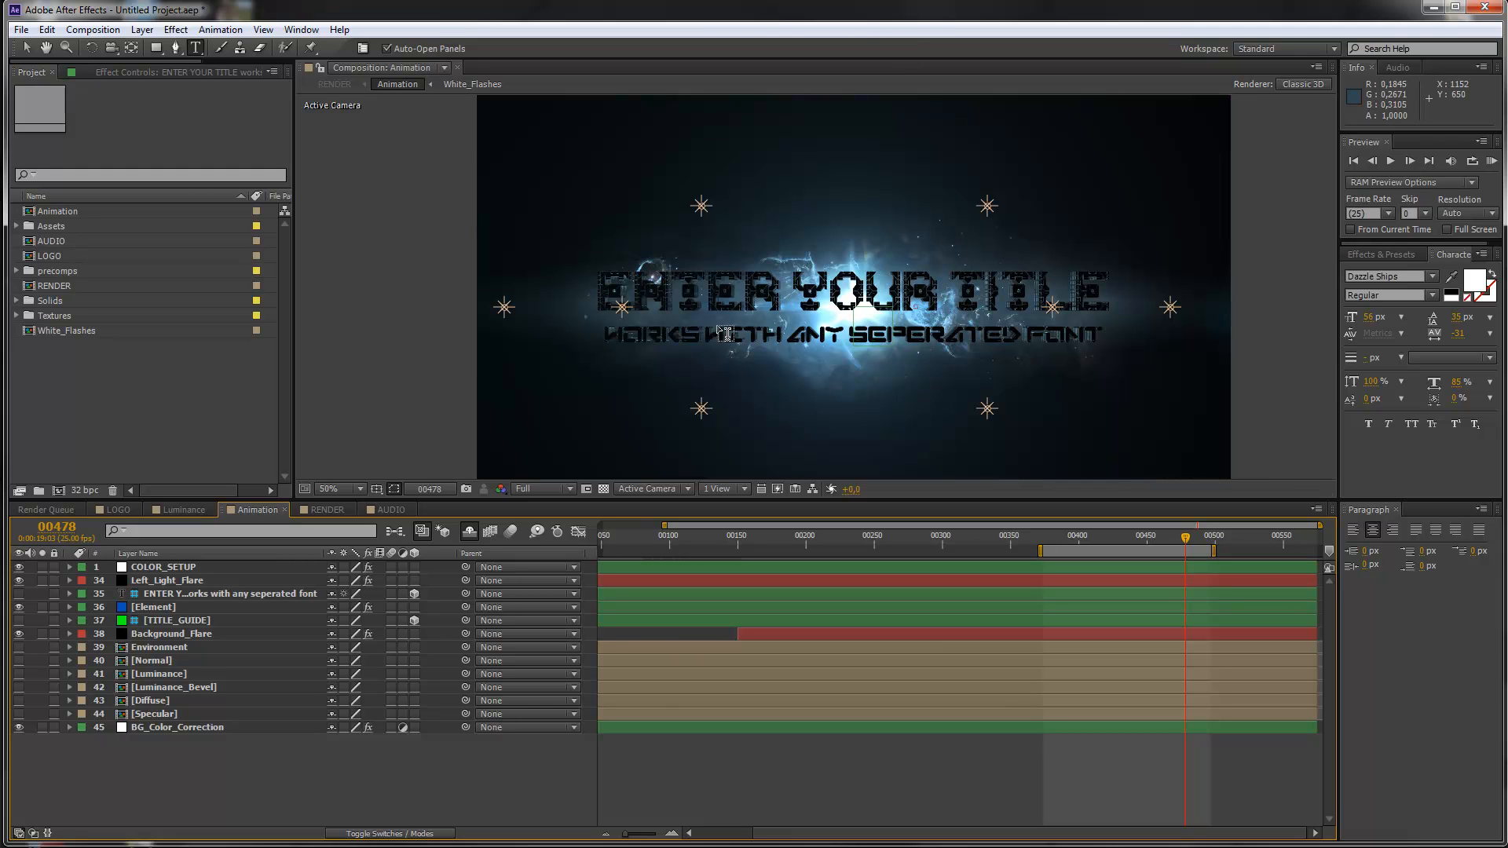
click(26, 47)
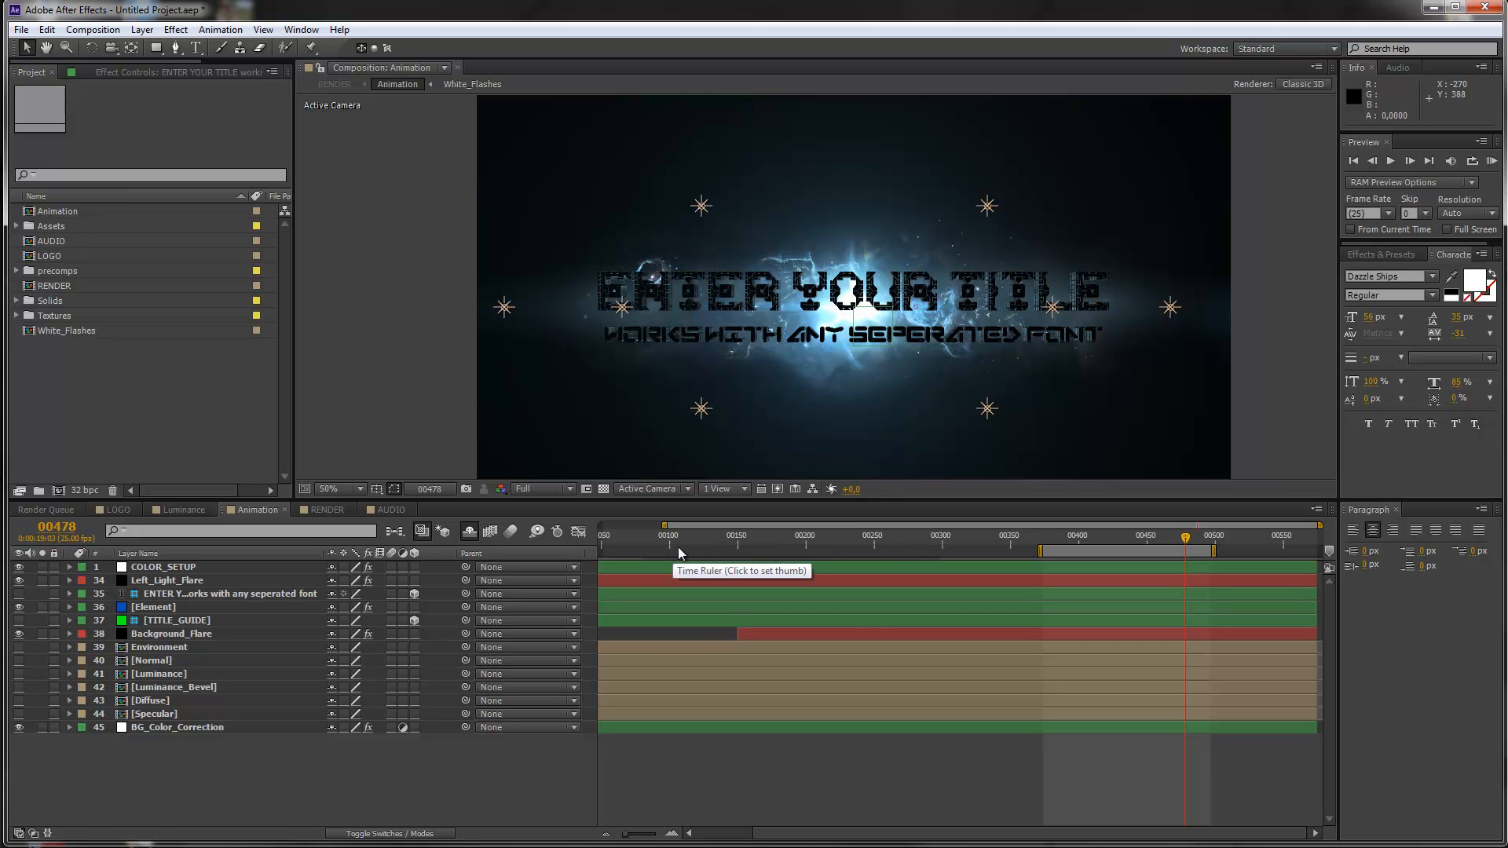
Preview the restyled title animation at half resolution, examining frames 122, 215, 264 and 341
click(699, 545)
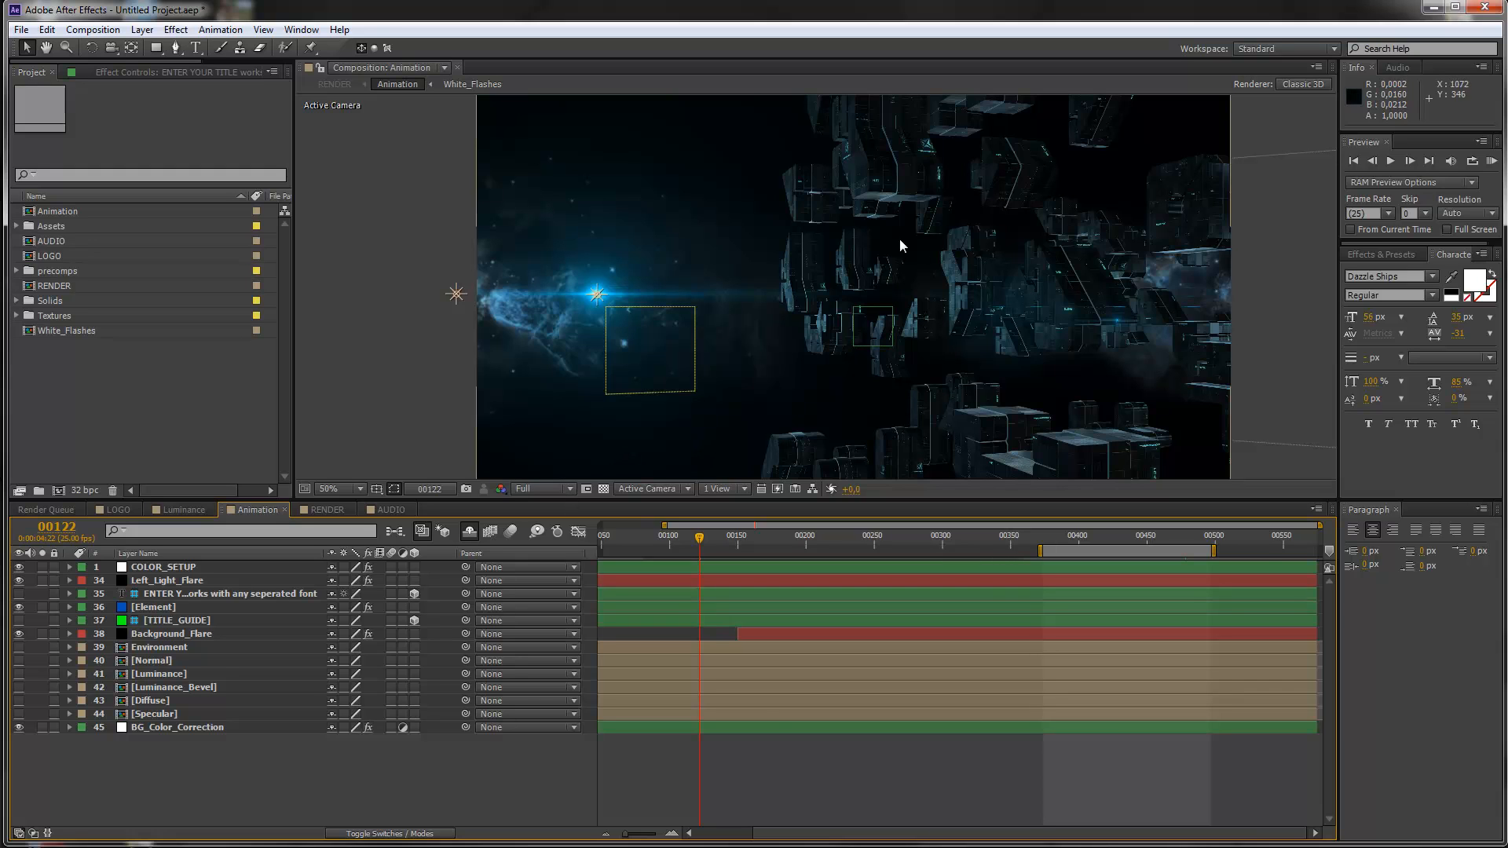
click(562, 488)
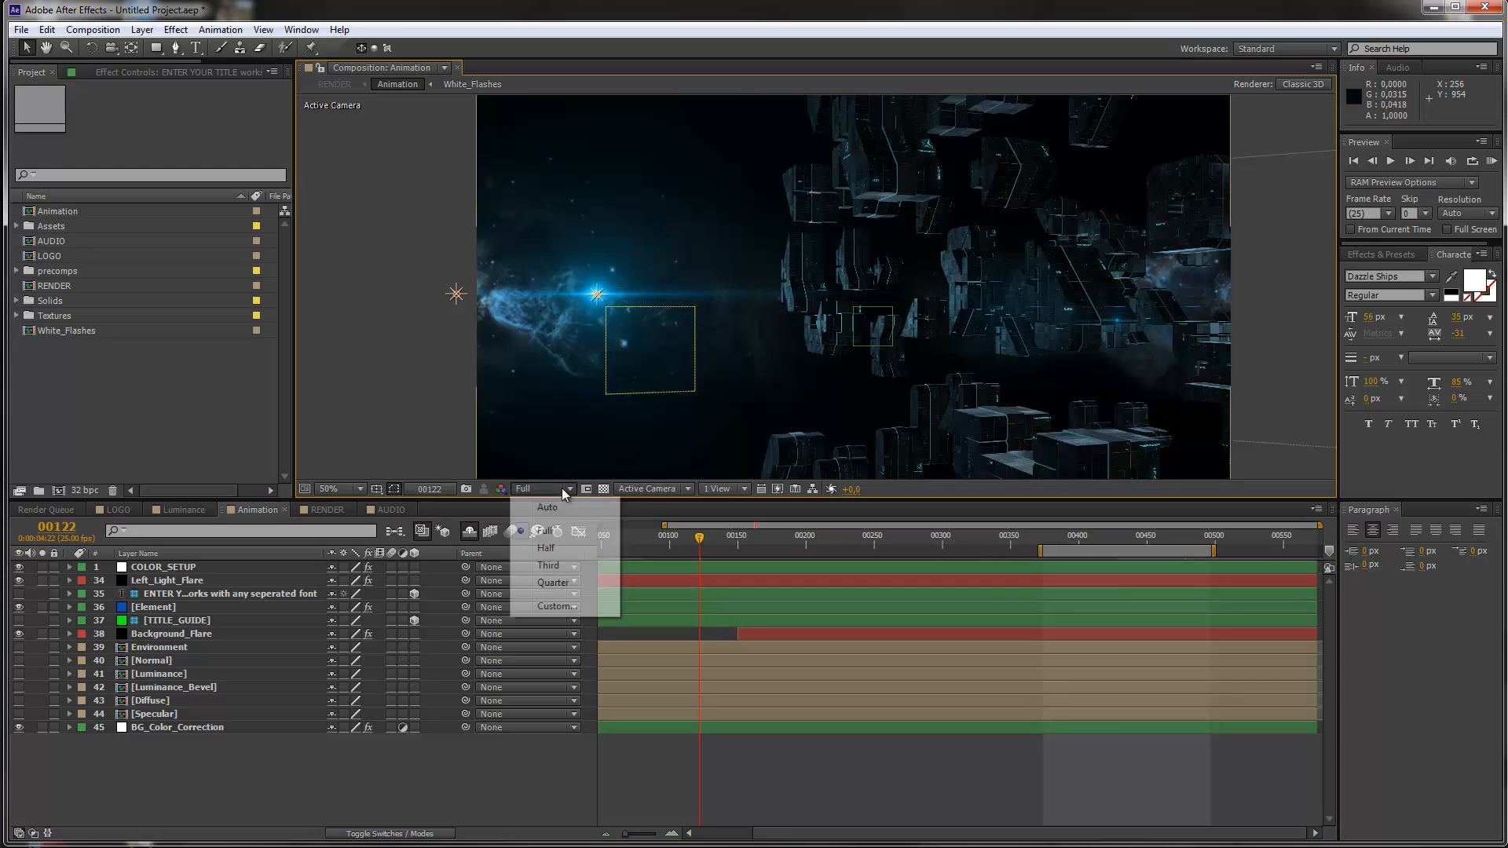
click(547, 548)
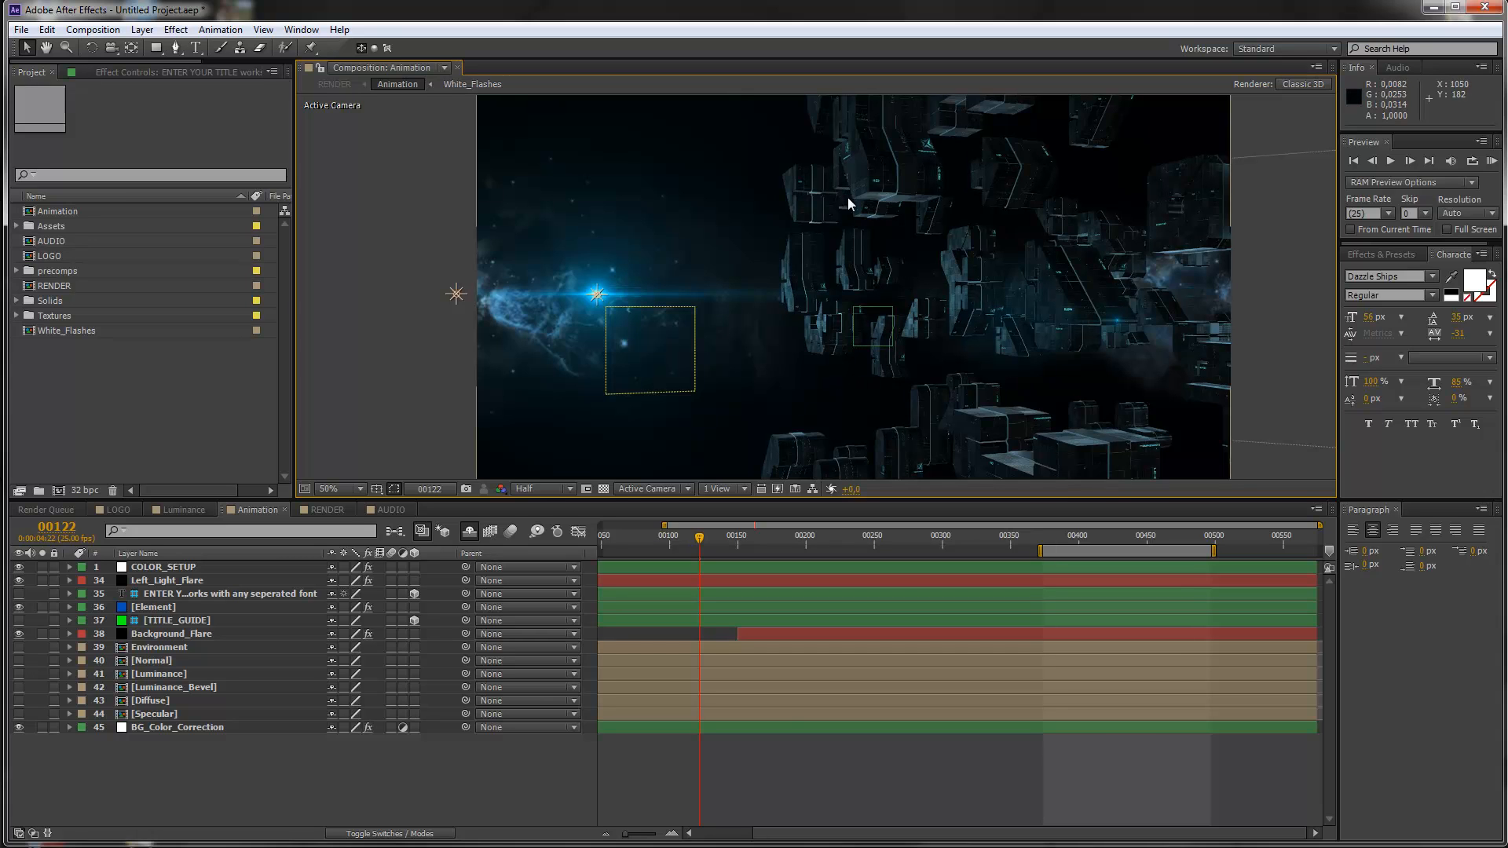
click(826, 544)
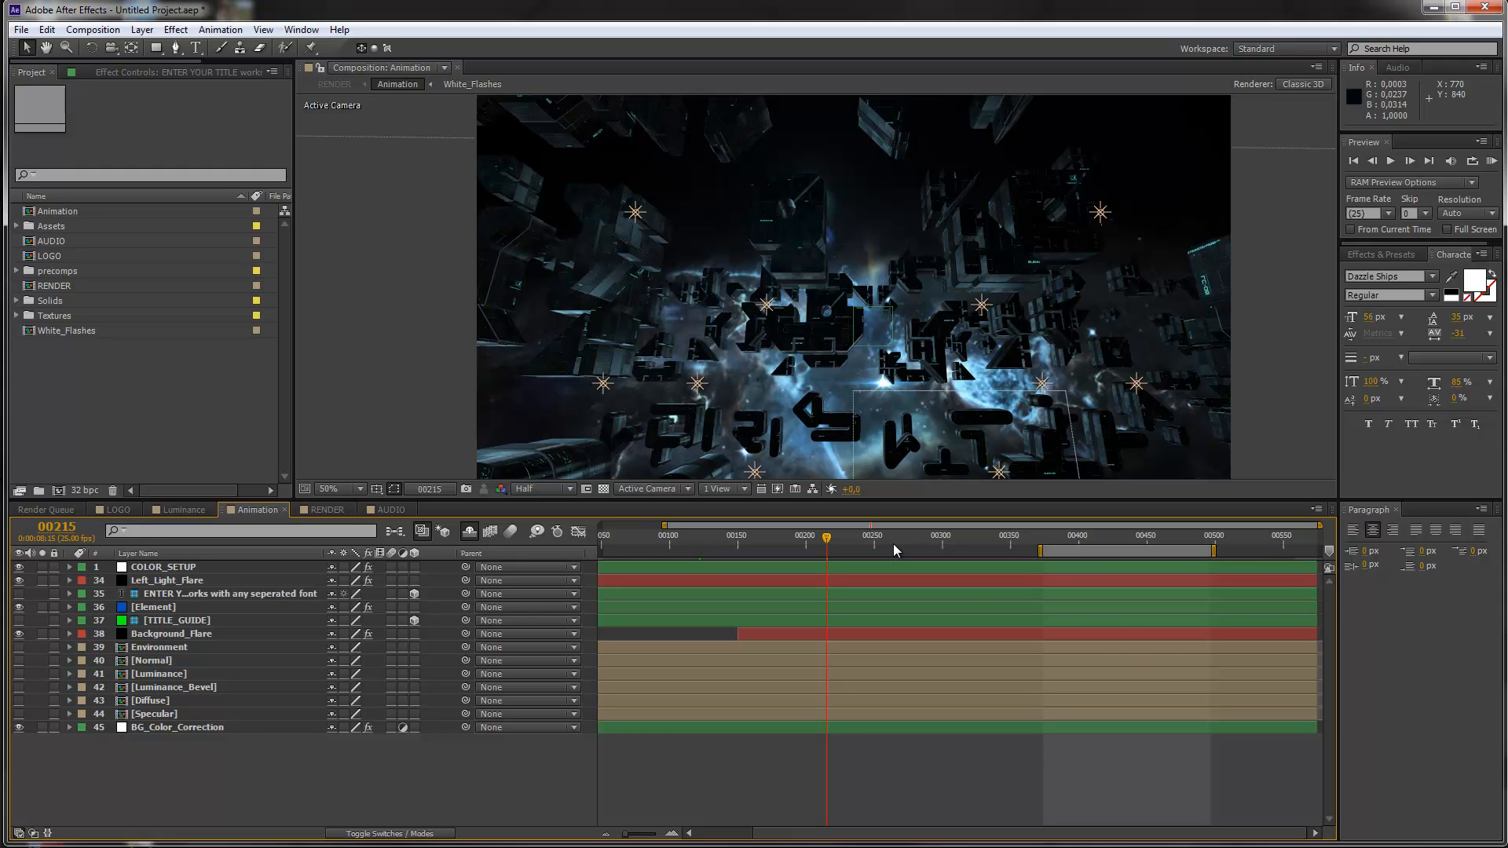
click(893, 543)
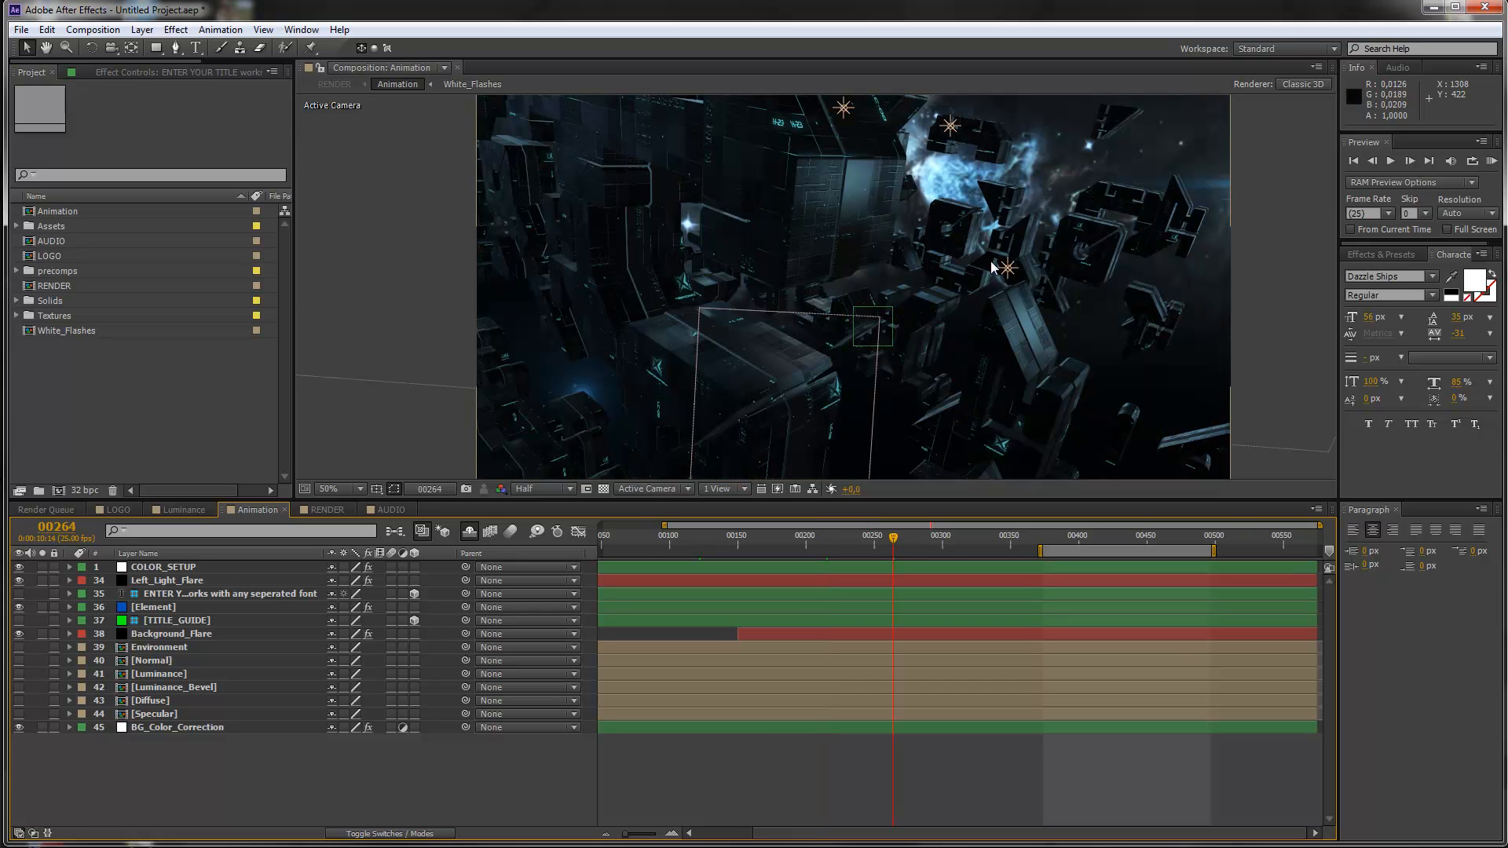
click(970, 543)
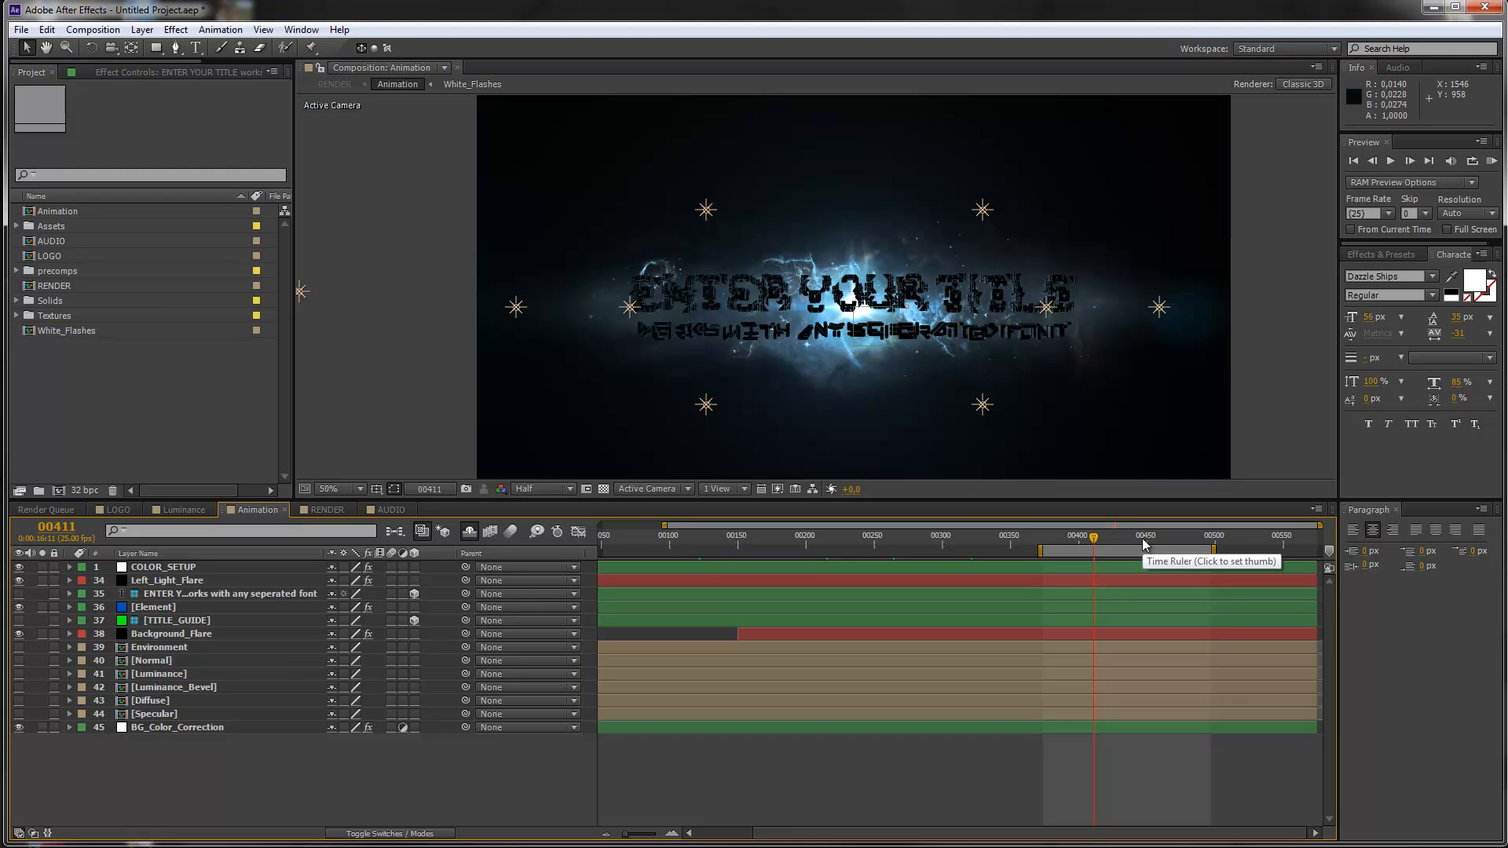
click(1000, 546)
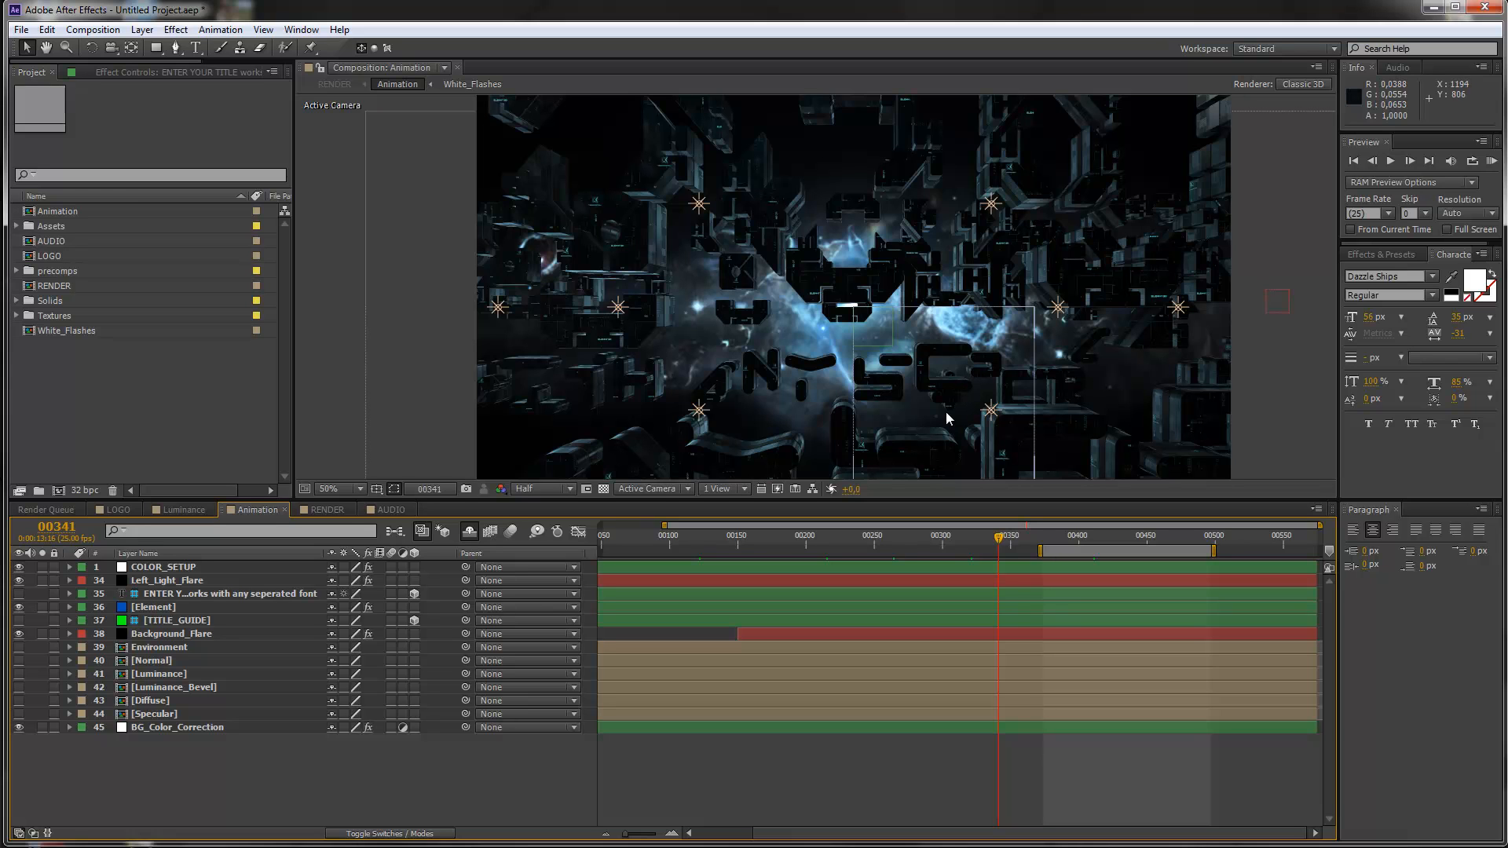
Enlarge the composition viewing area and inspect frame 341 at full resolution and 100% magnification
drag(896, 539, 640, 603)
click(549, 596)
click(541, 629)
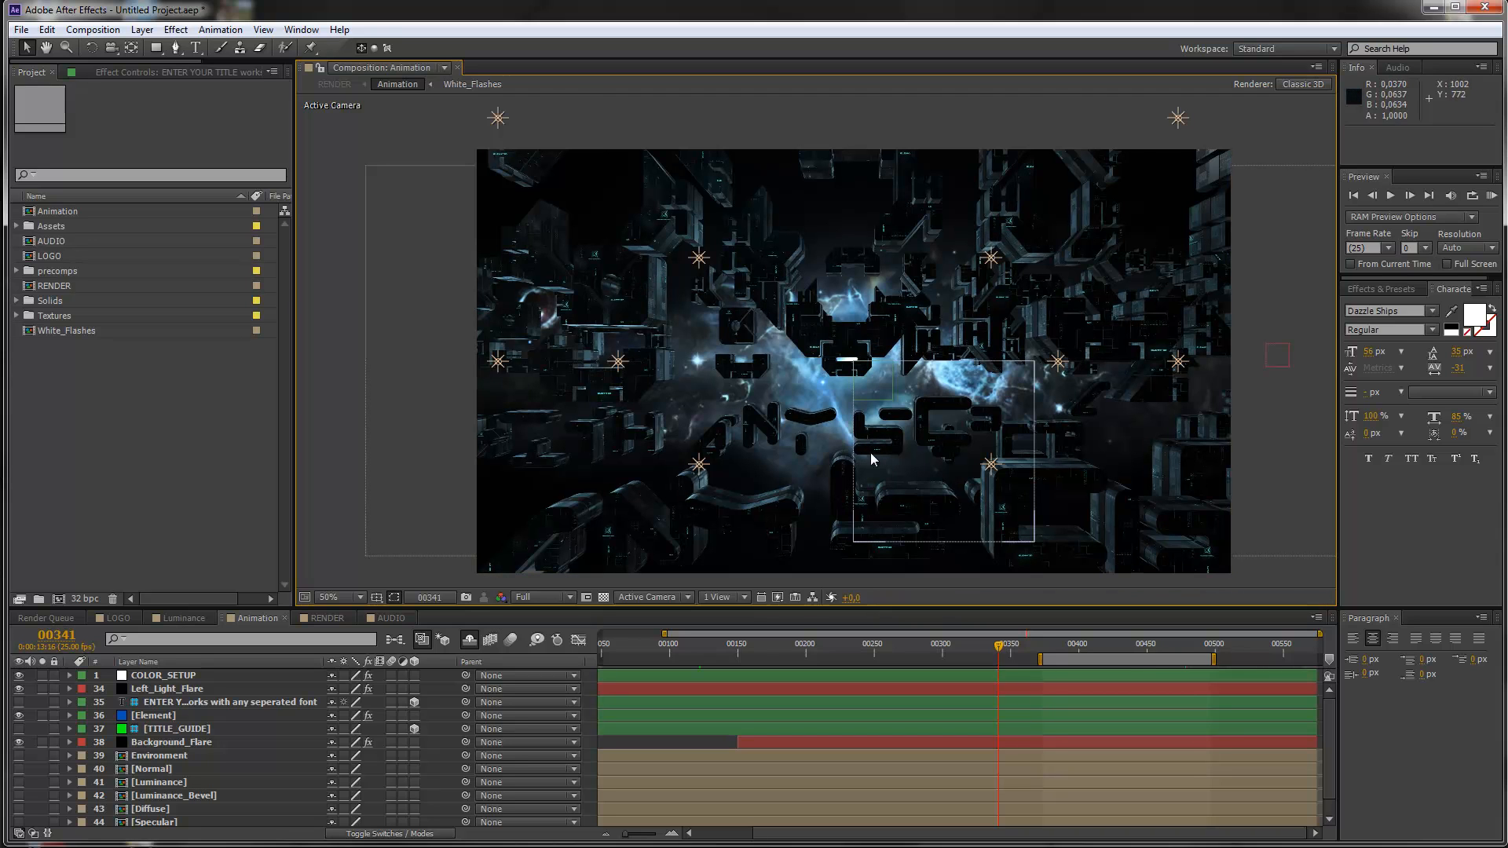
key(period)
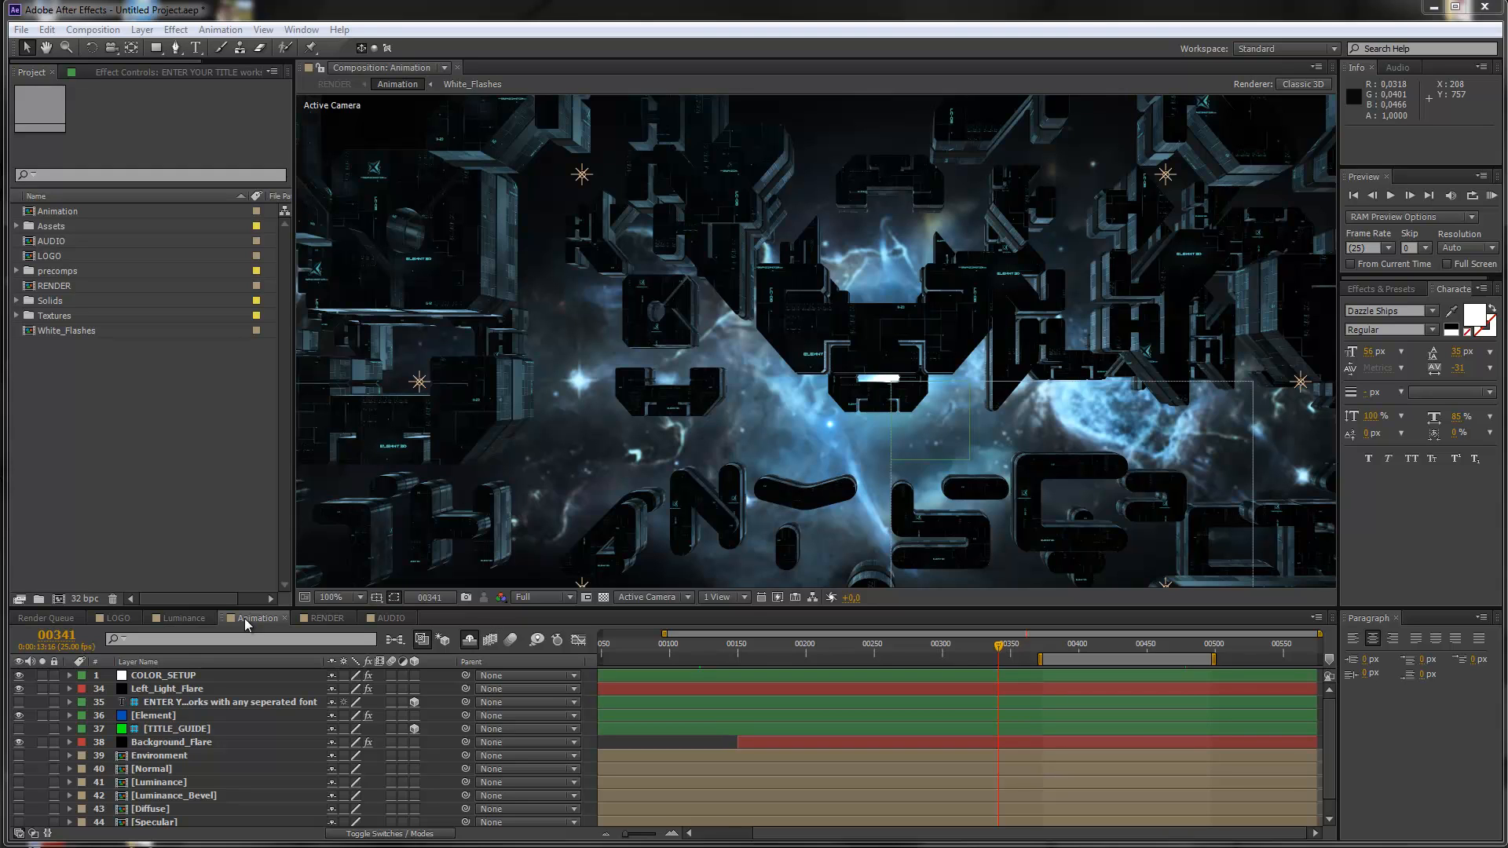
Open the effect controls of the COLOR_SETUP layer and go to frame 106, where the blue flare shows
click(161, 677)
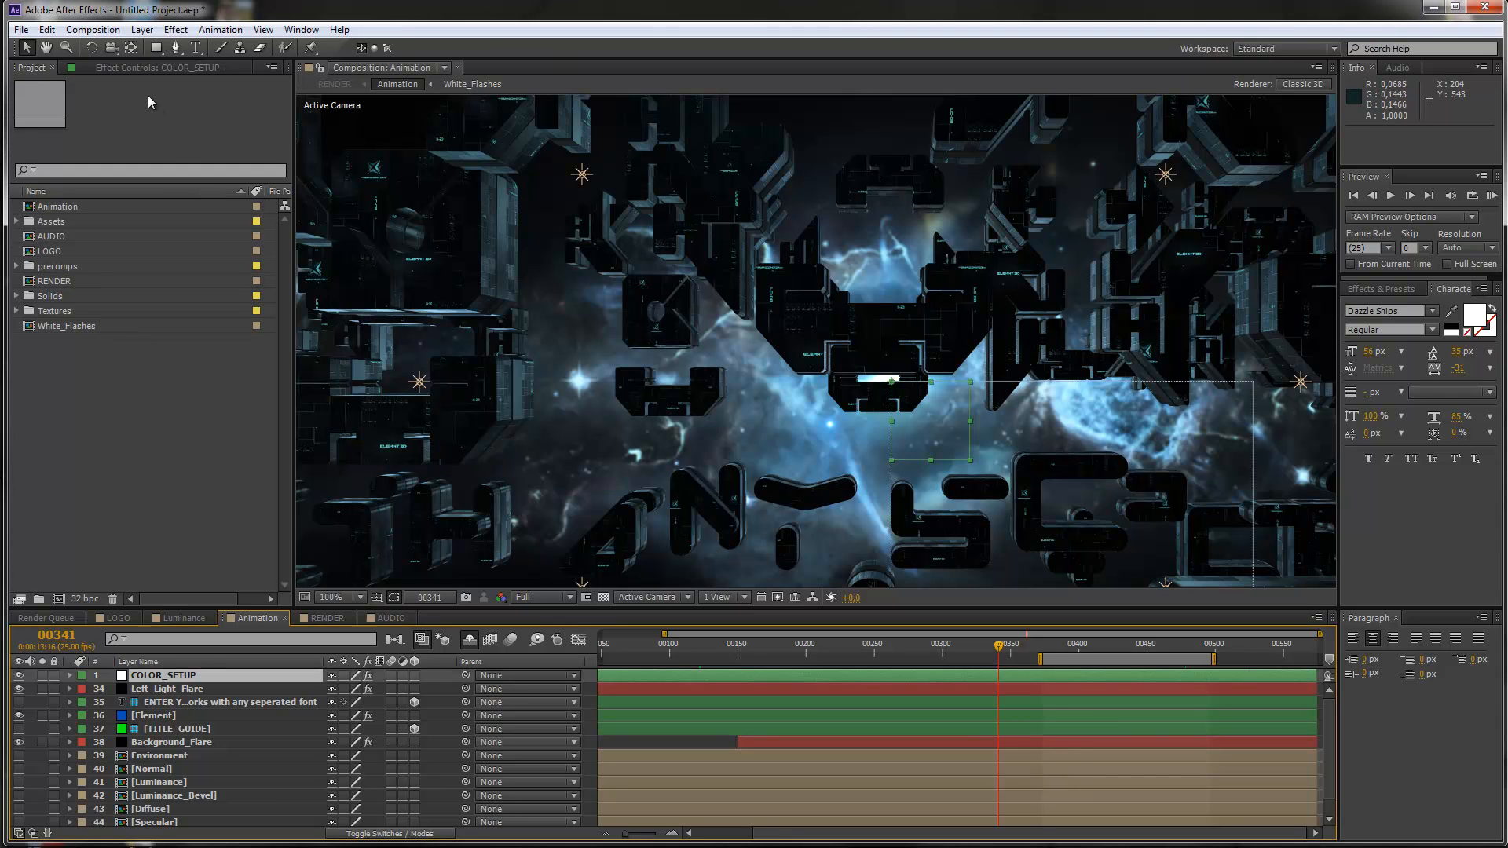
click(135, 69)
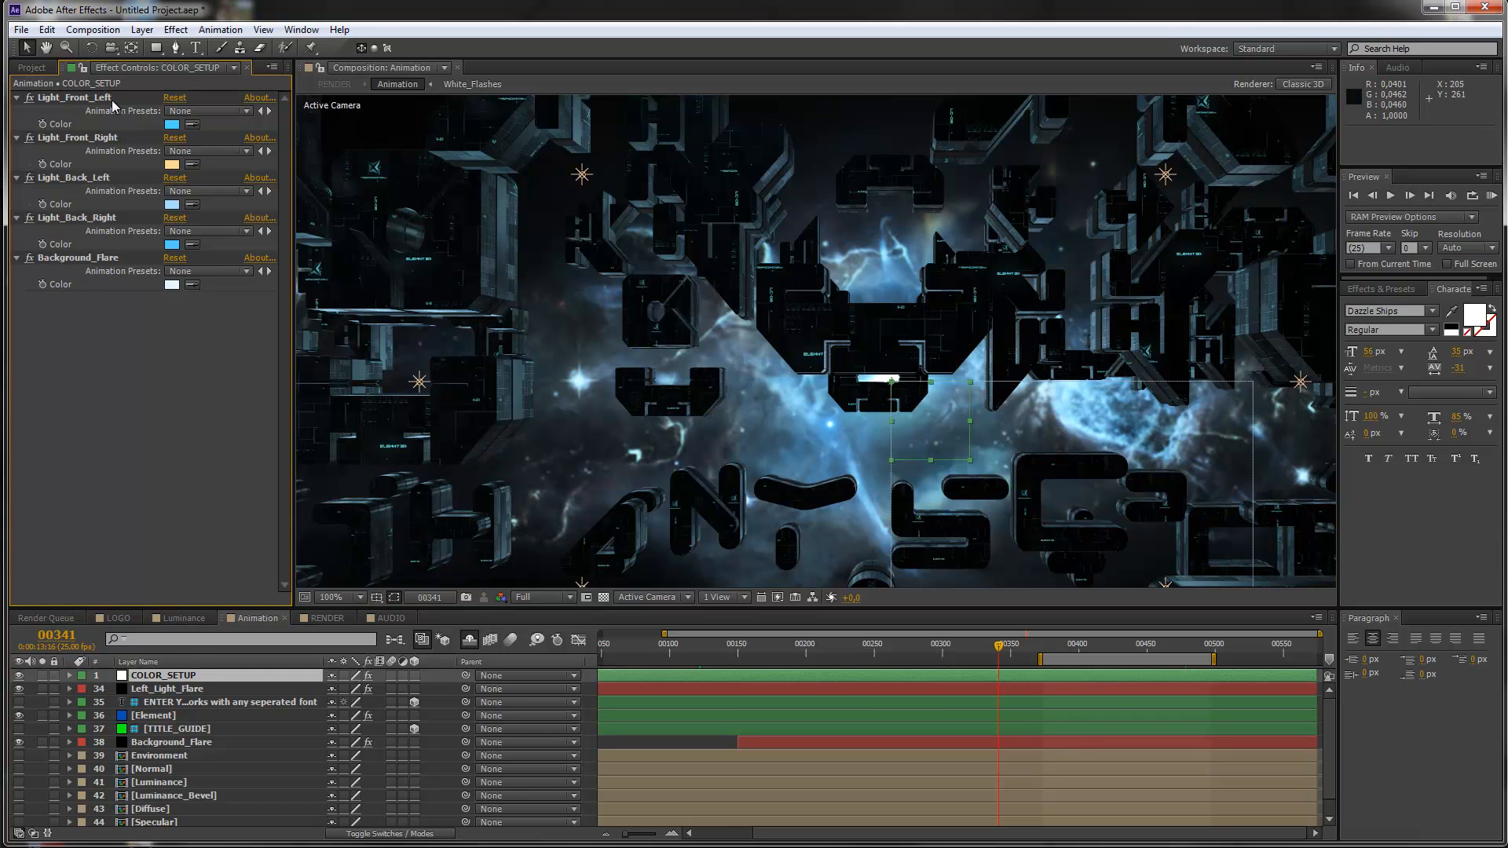
click(677, 646)
key(KP_0)
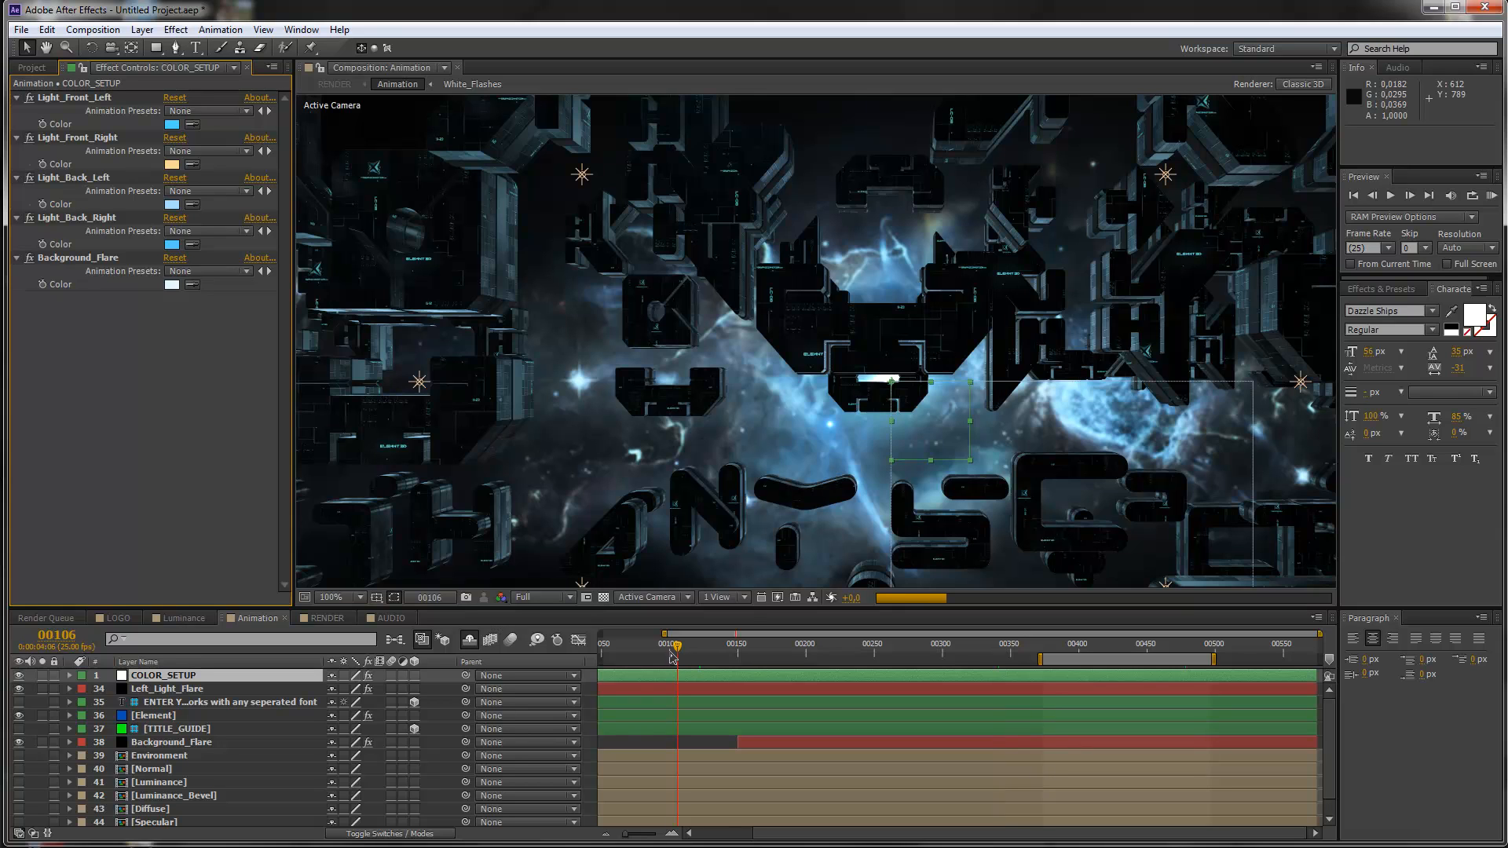
click(699, 648)
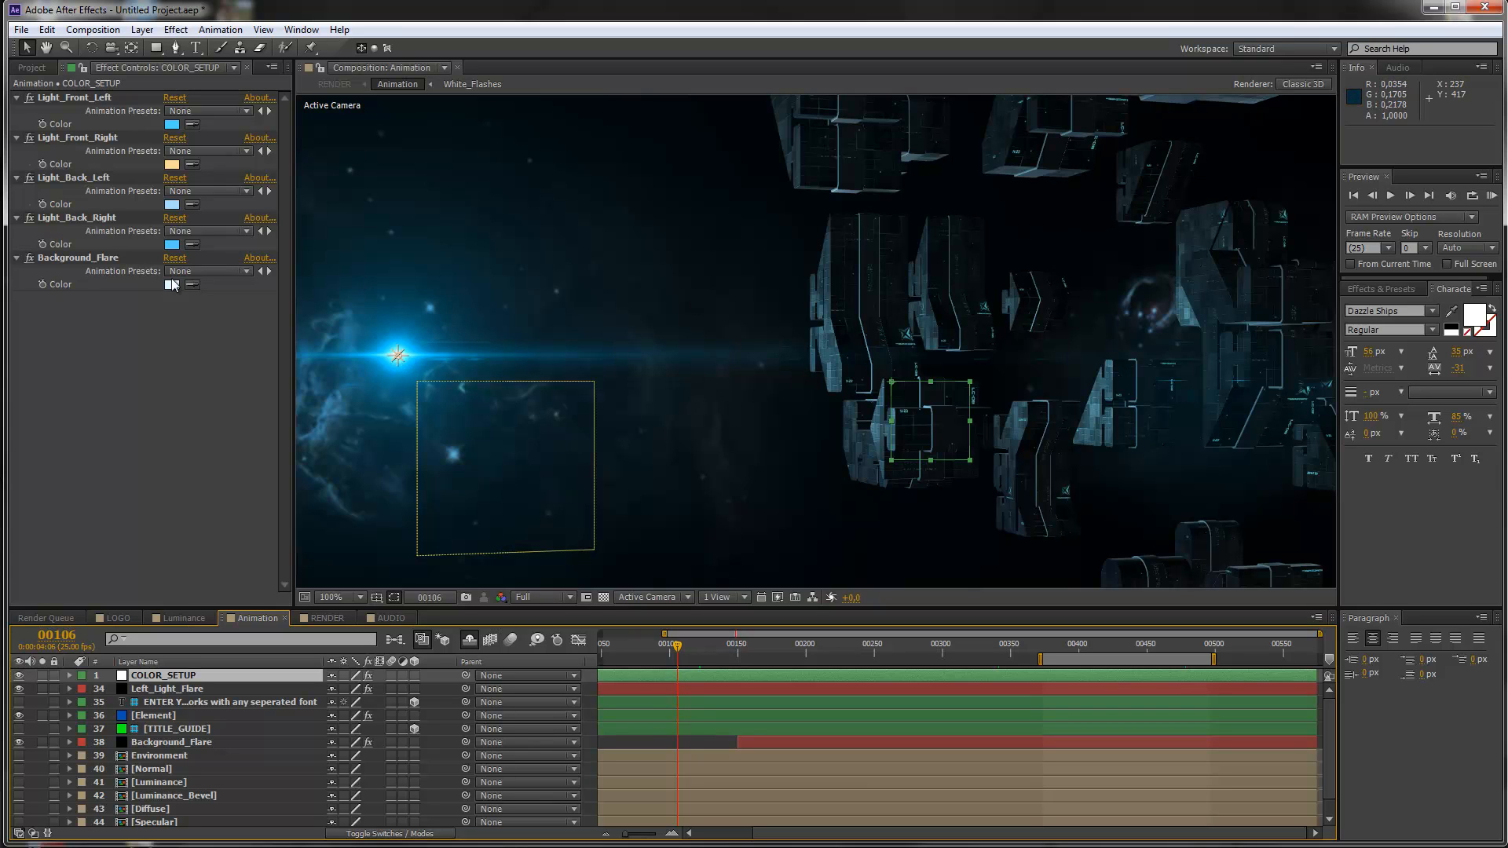
Change the Light_Front_Left colour to pale yellow FEE9A7
click(171, 126)
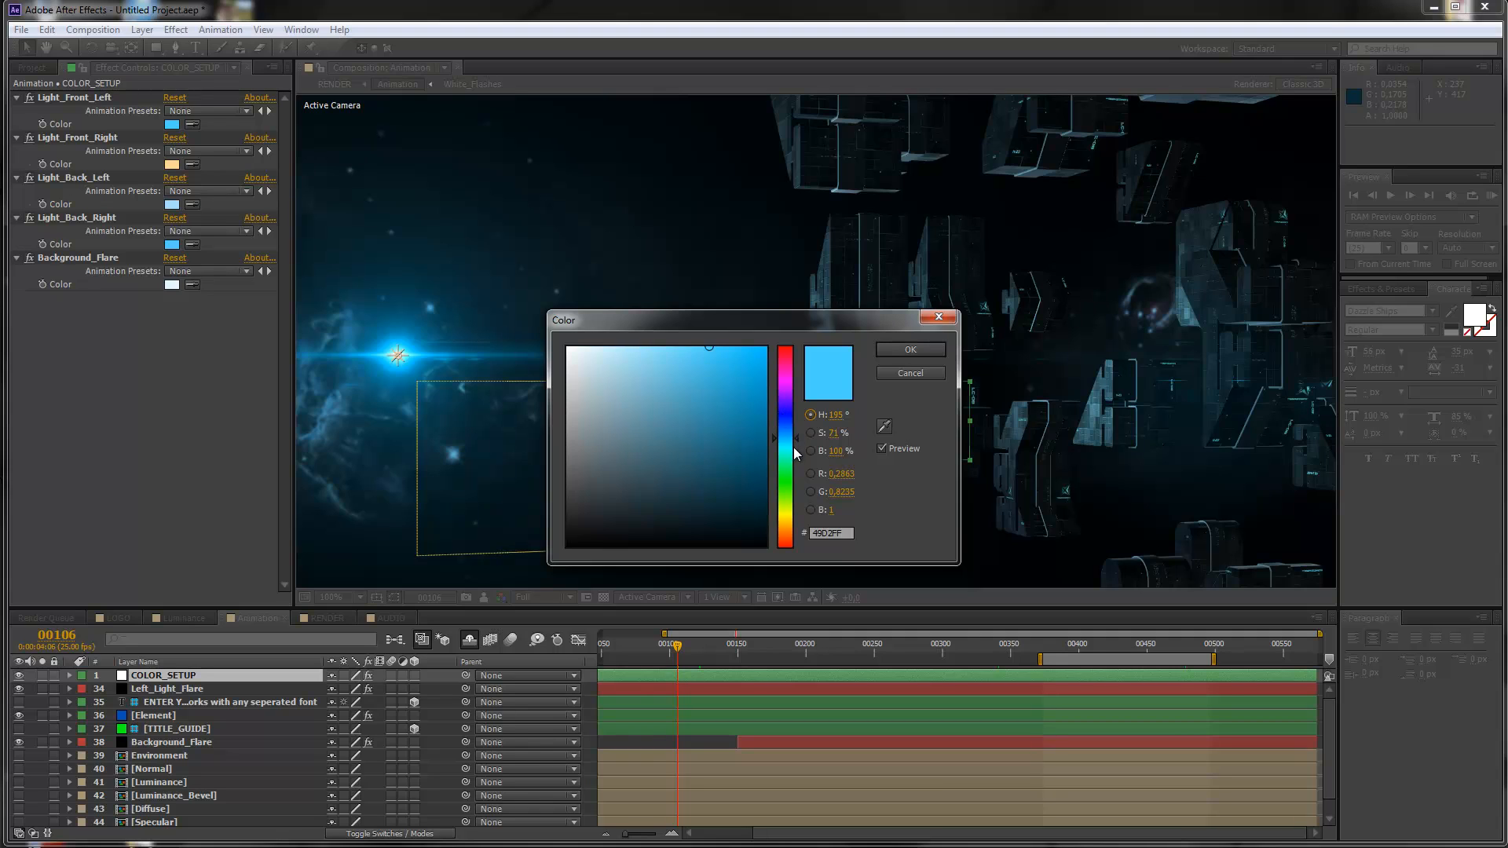
click(790, 515)
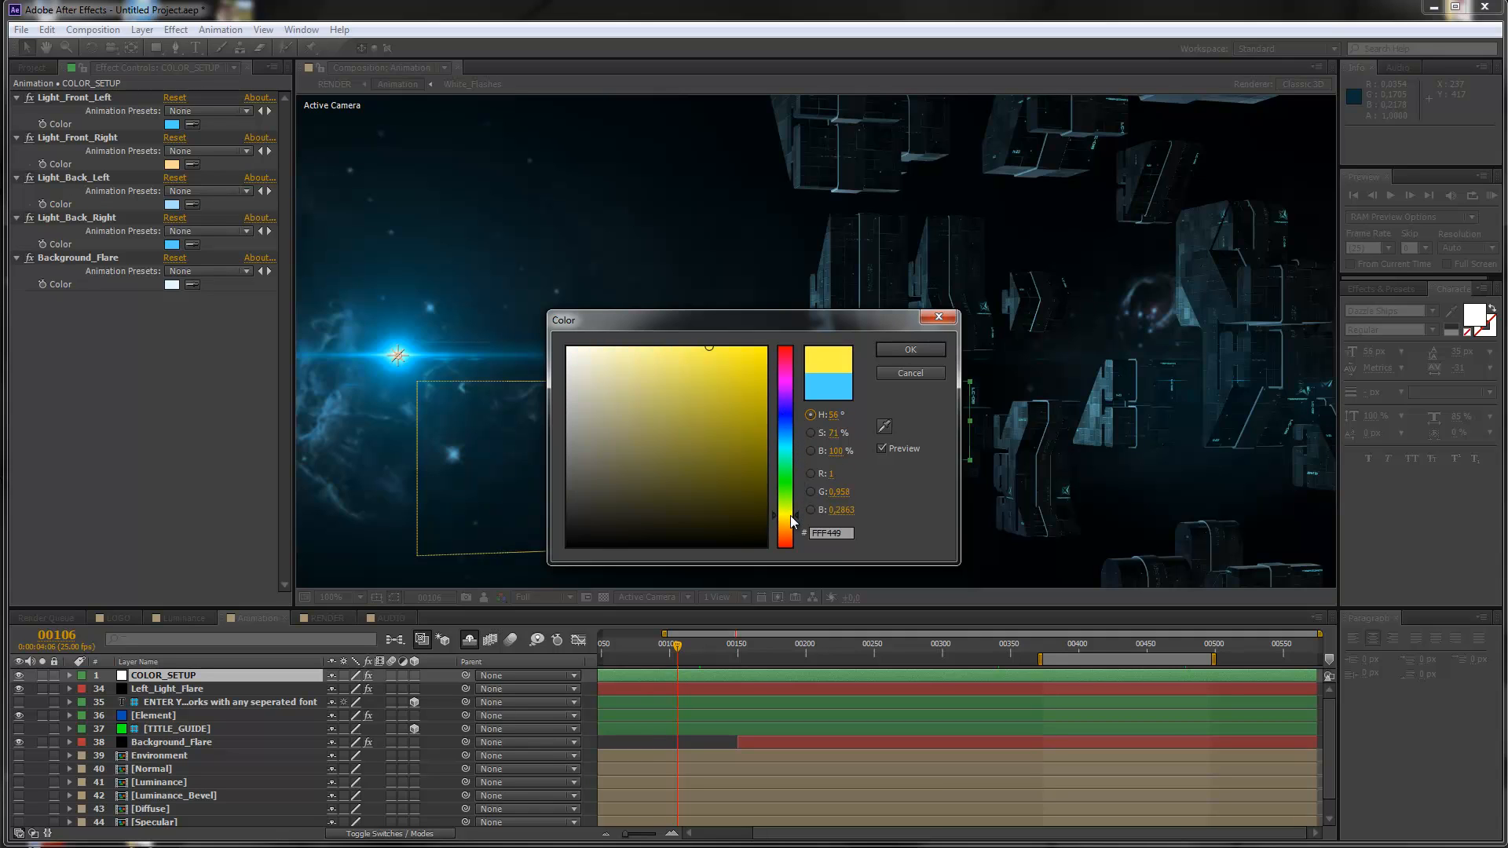
drag(791, 524, 791, 525)
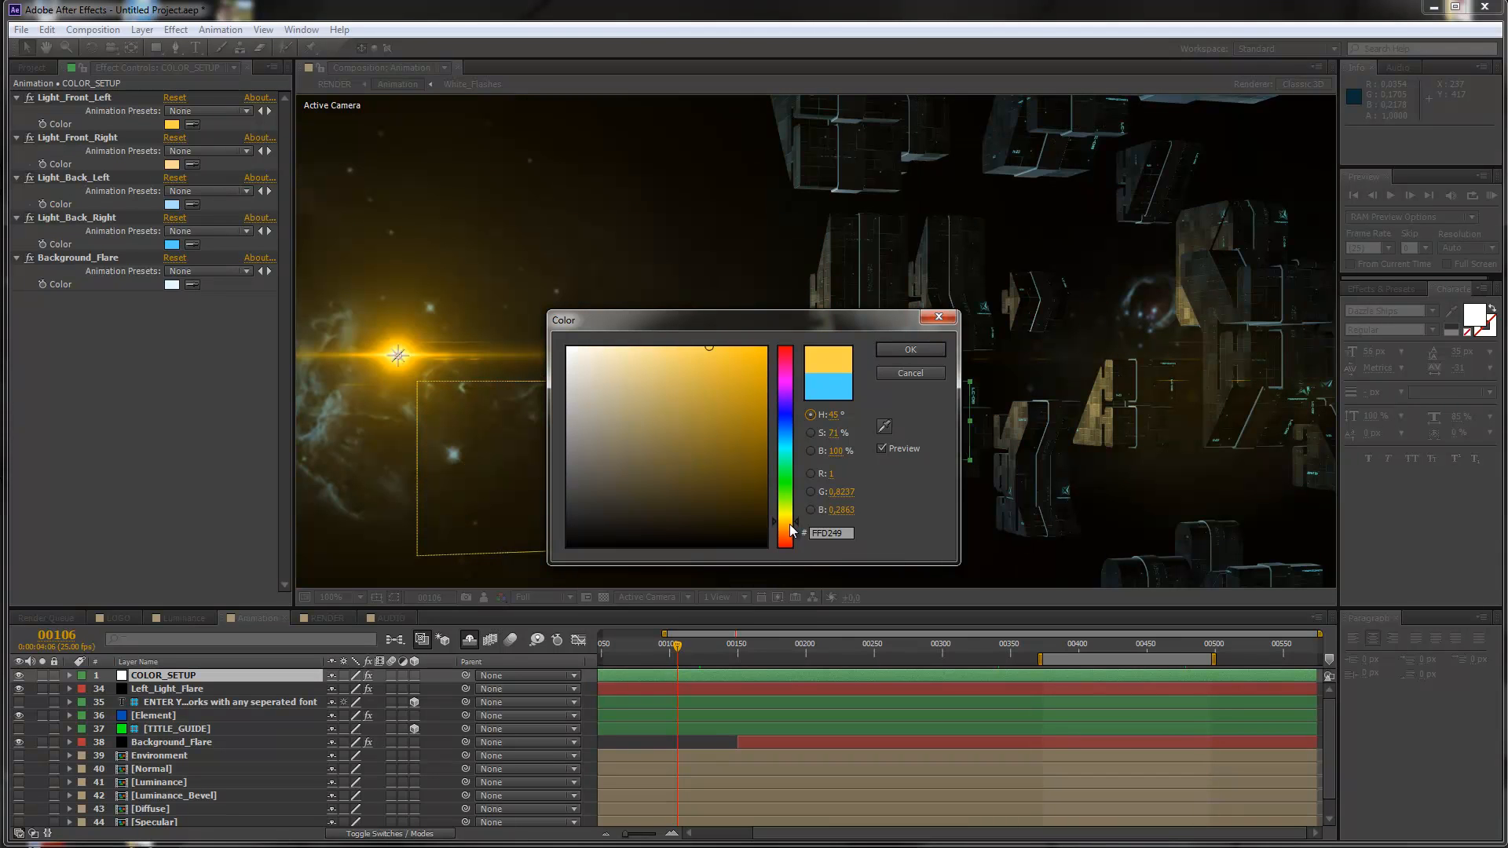
click(634, 347)
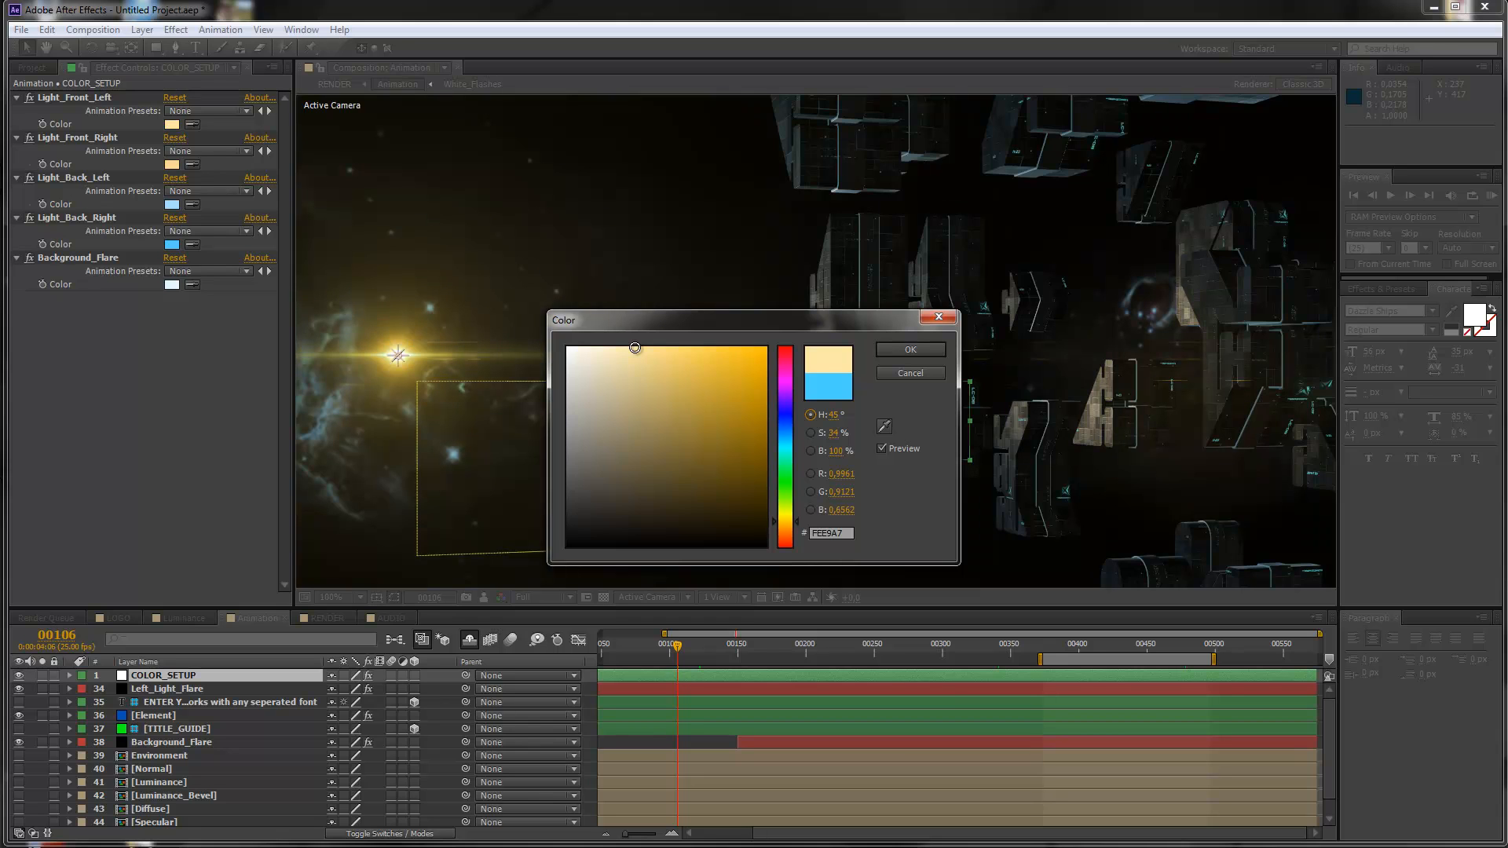
click(902, 351)
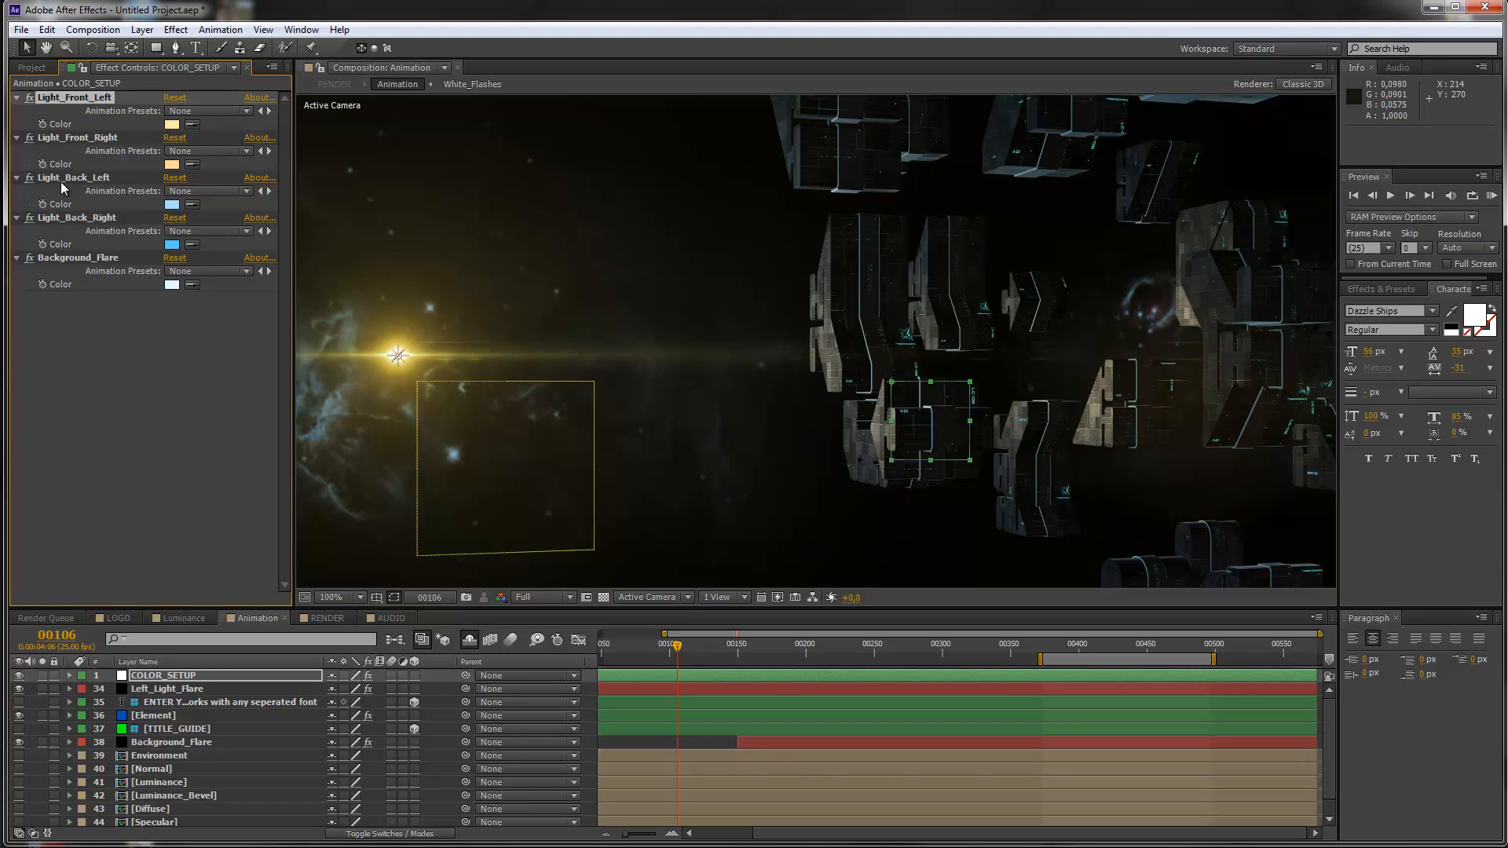
At frame 268, change the Light_Front_Right colour to blue 337AFD and view the whole frame at 50% magnification
click(897, 644)
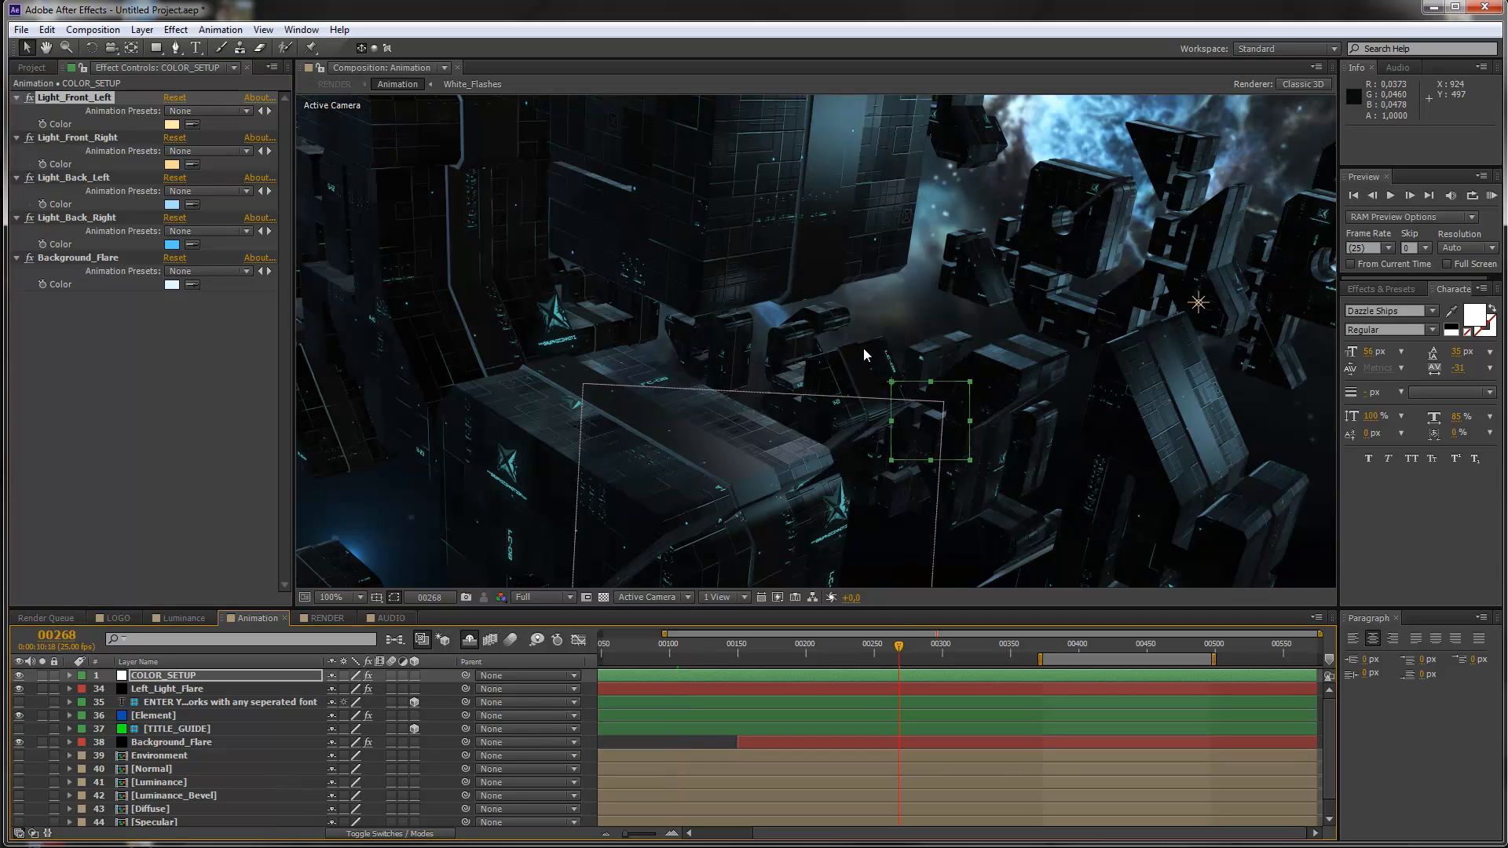
click(171, 165)
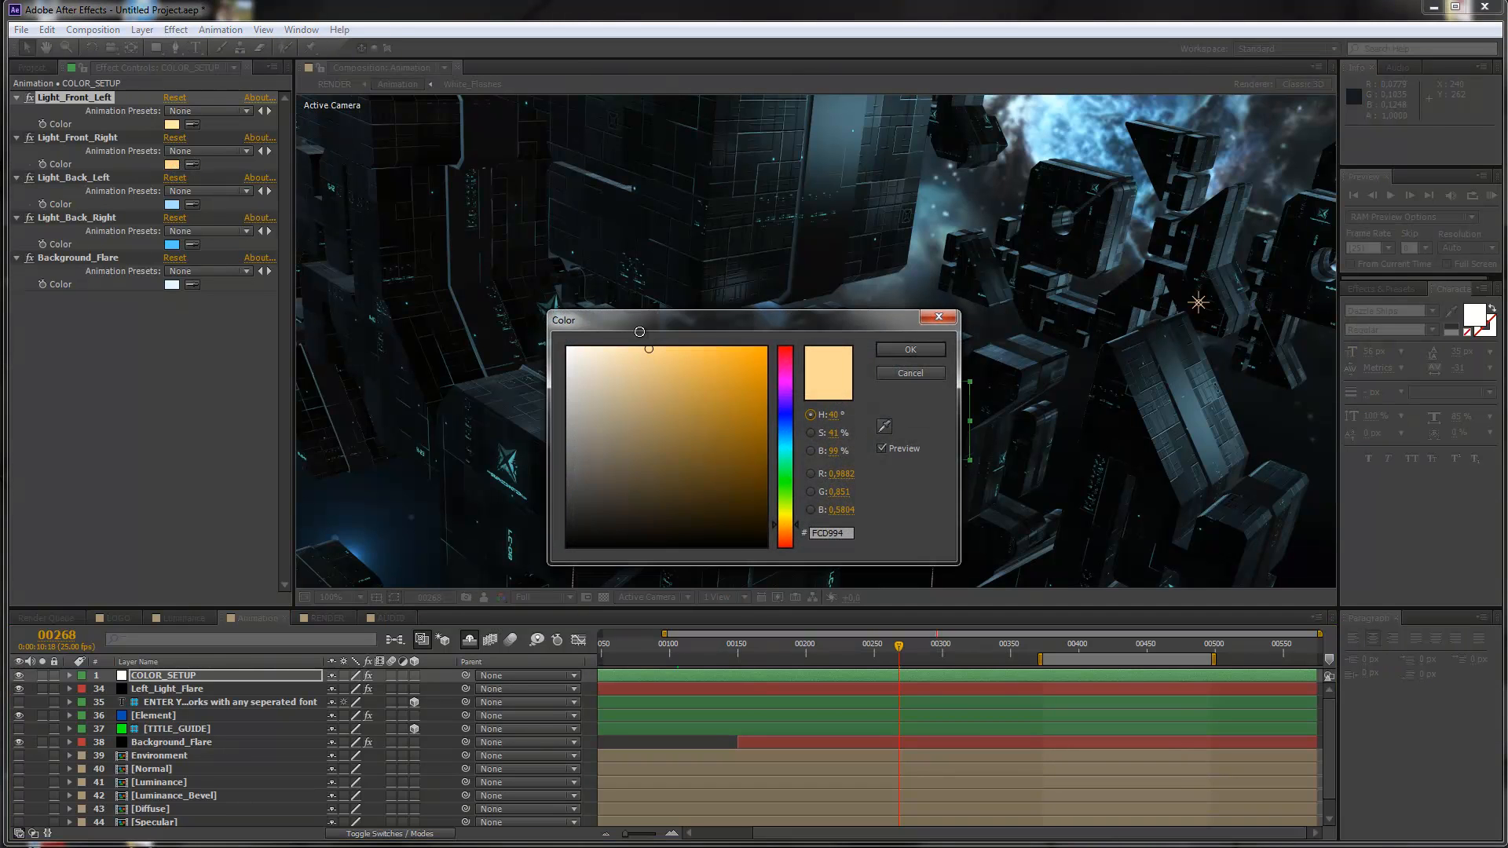
click(787, 425)
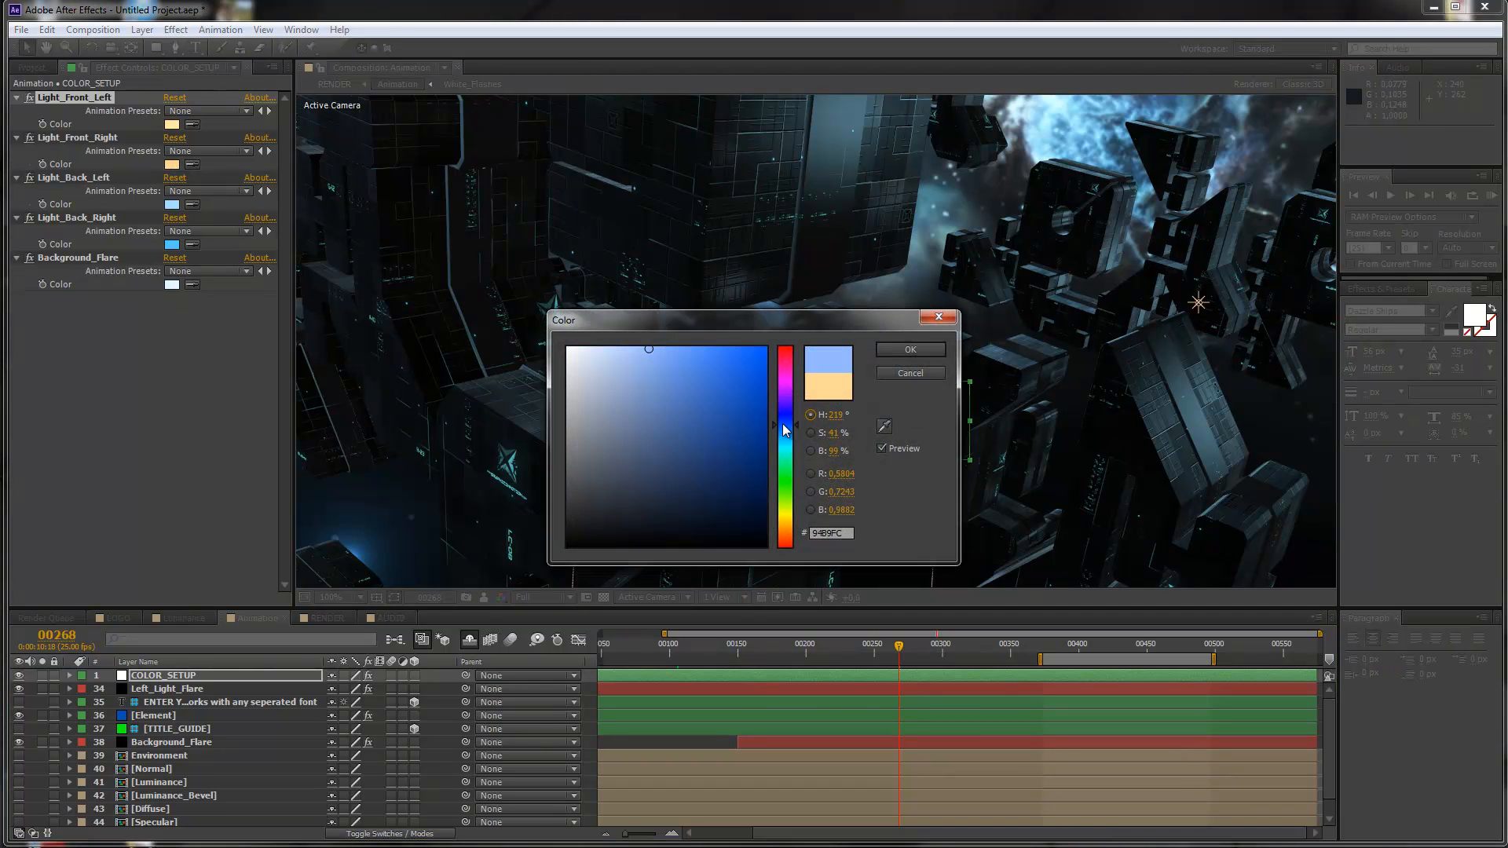
click(727, 347)
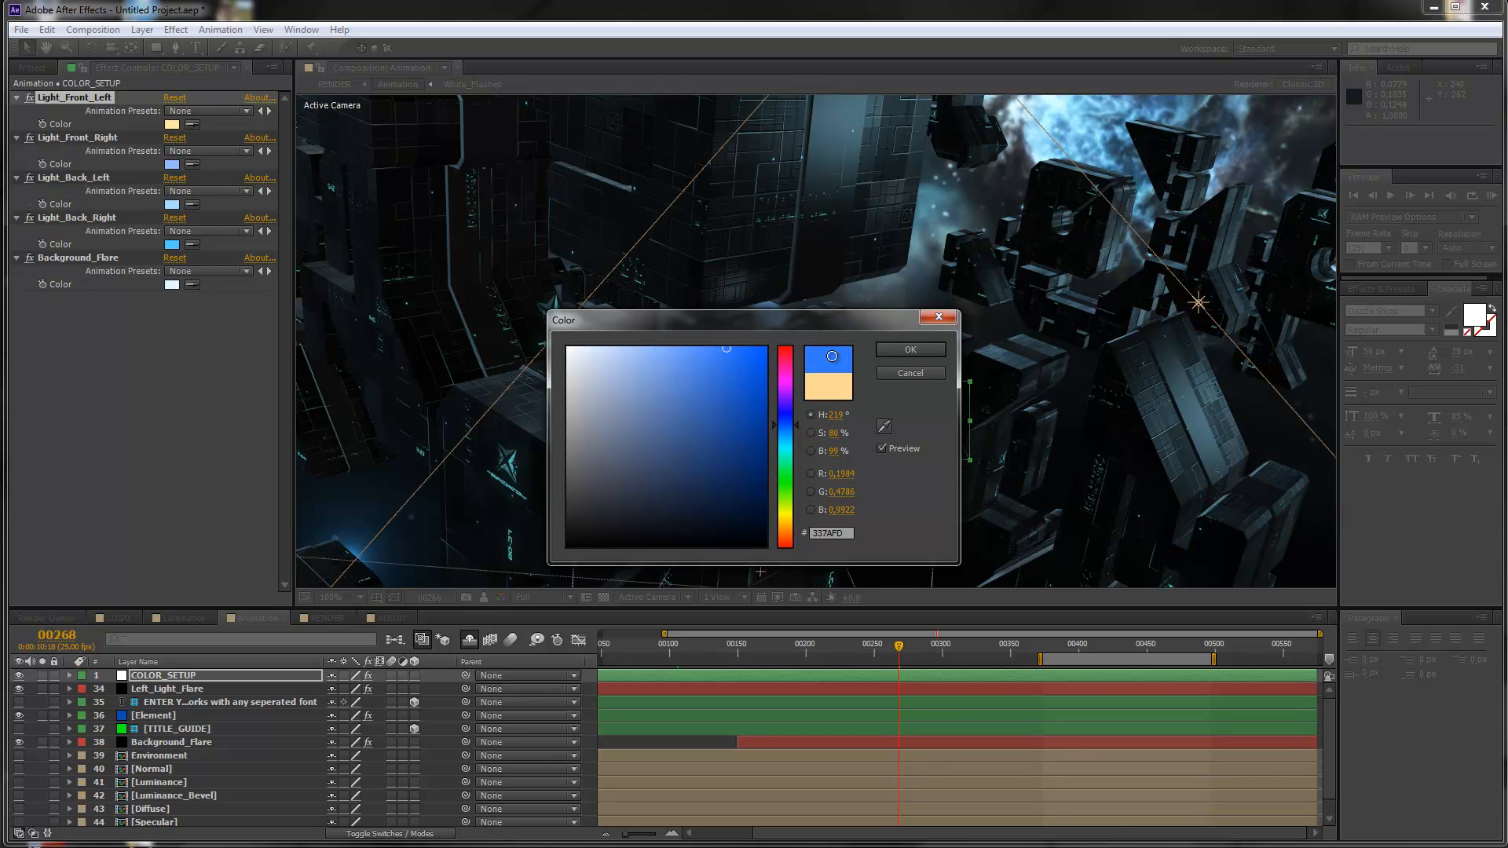
click(909, 350)
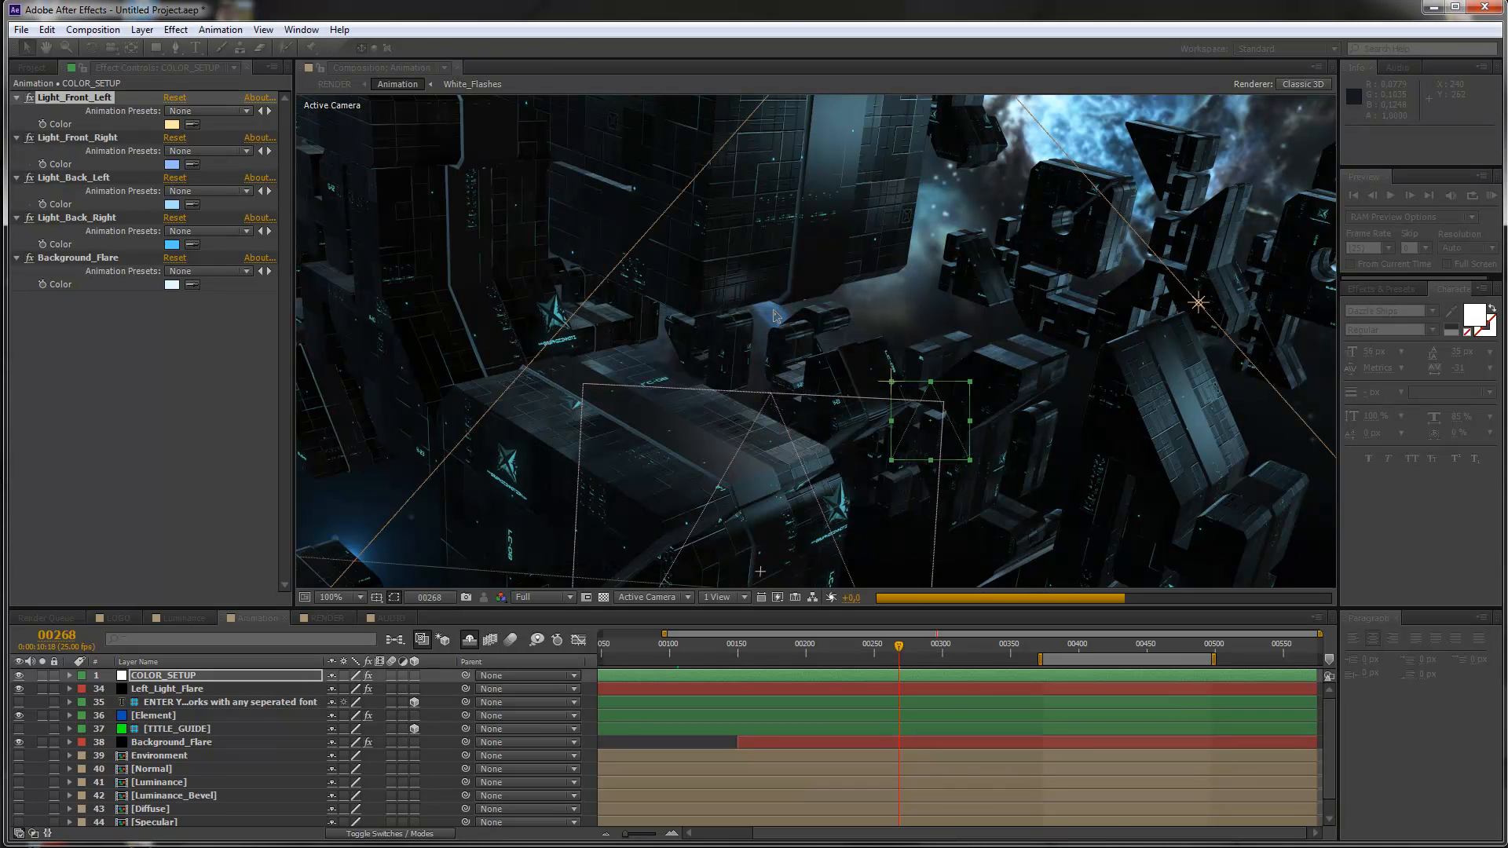
scroll(774, 314, down, 2)
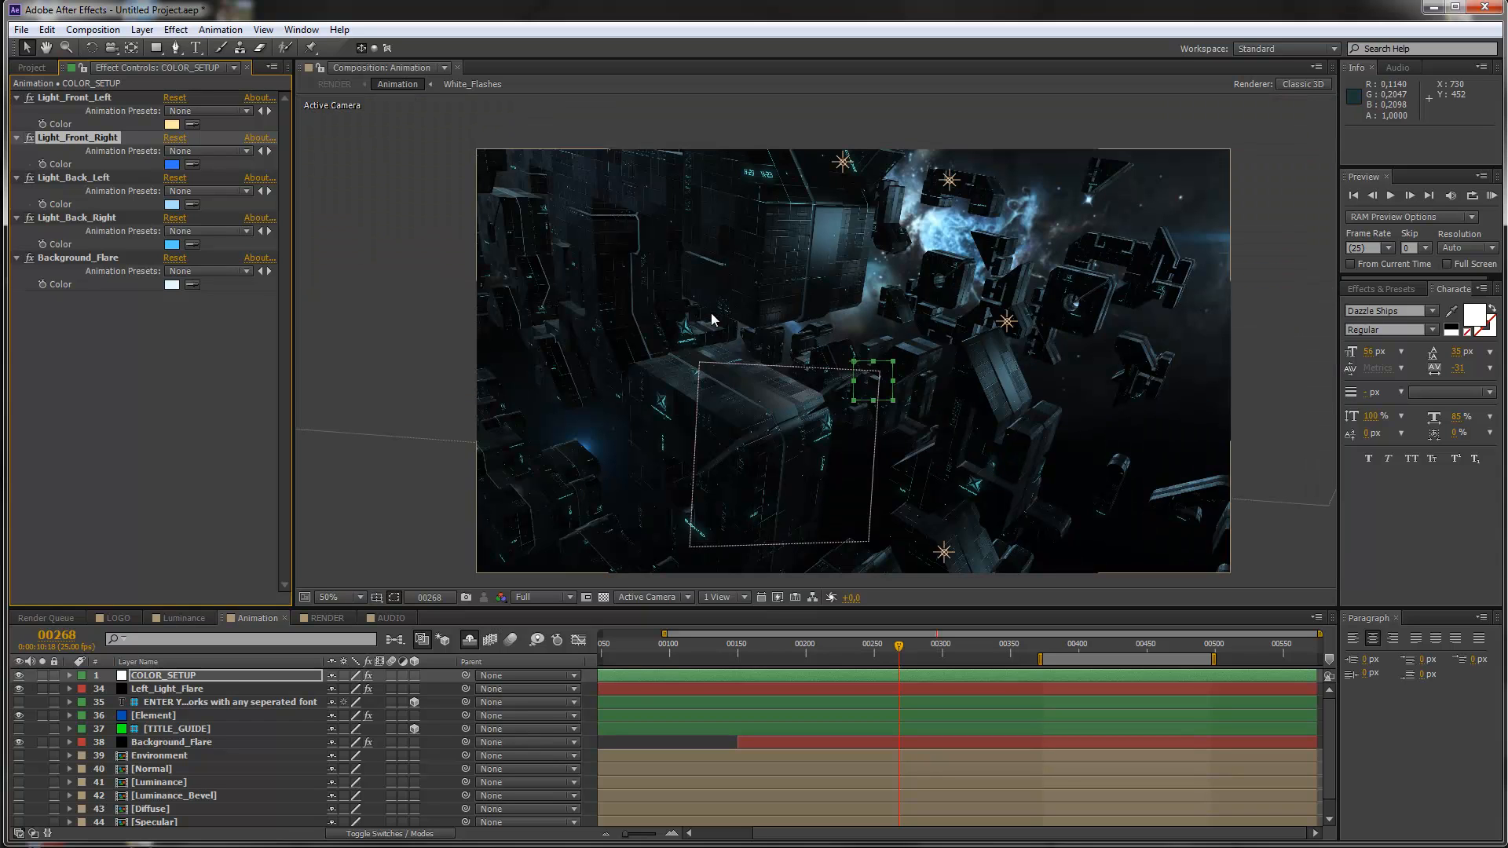
Set the Light_Back_Right colour to pale orange FED4A7, starting from the colour sampled from Light_Front_Left
scroll(1064, 196, up, 2)
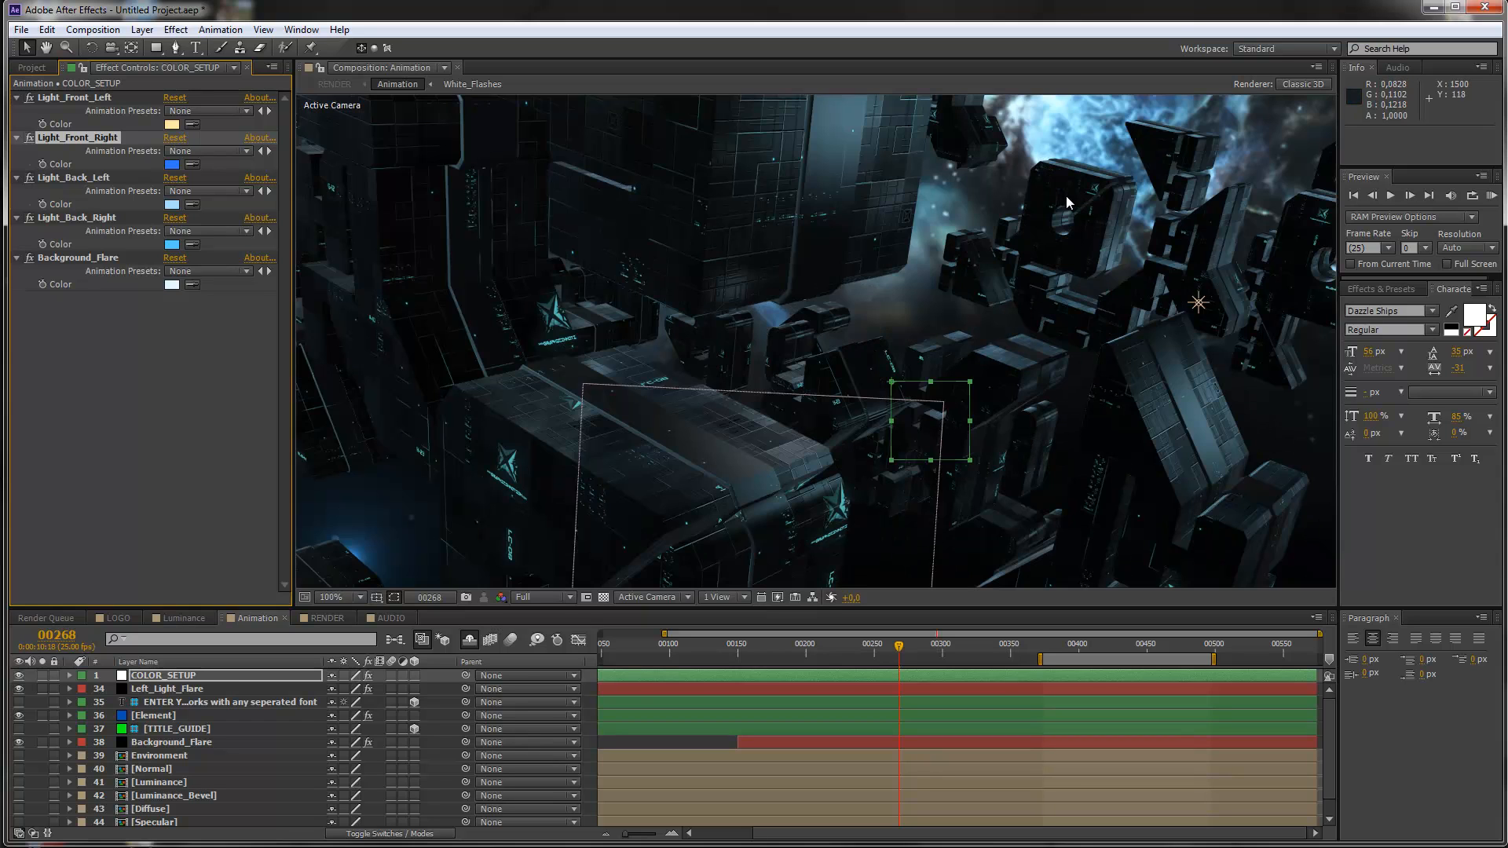
scroll(982, 204, down, 2)
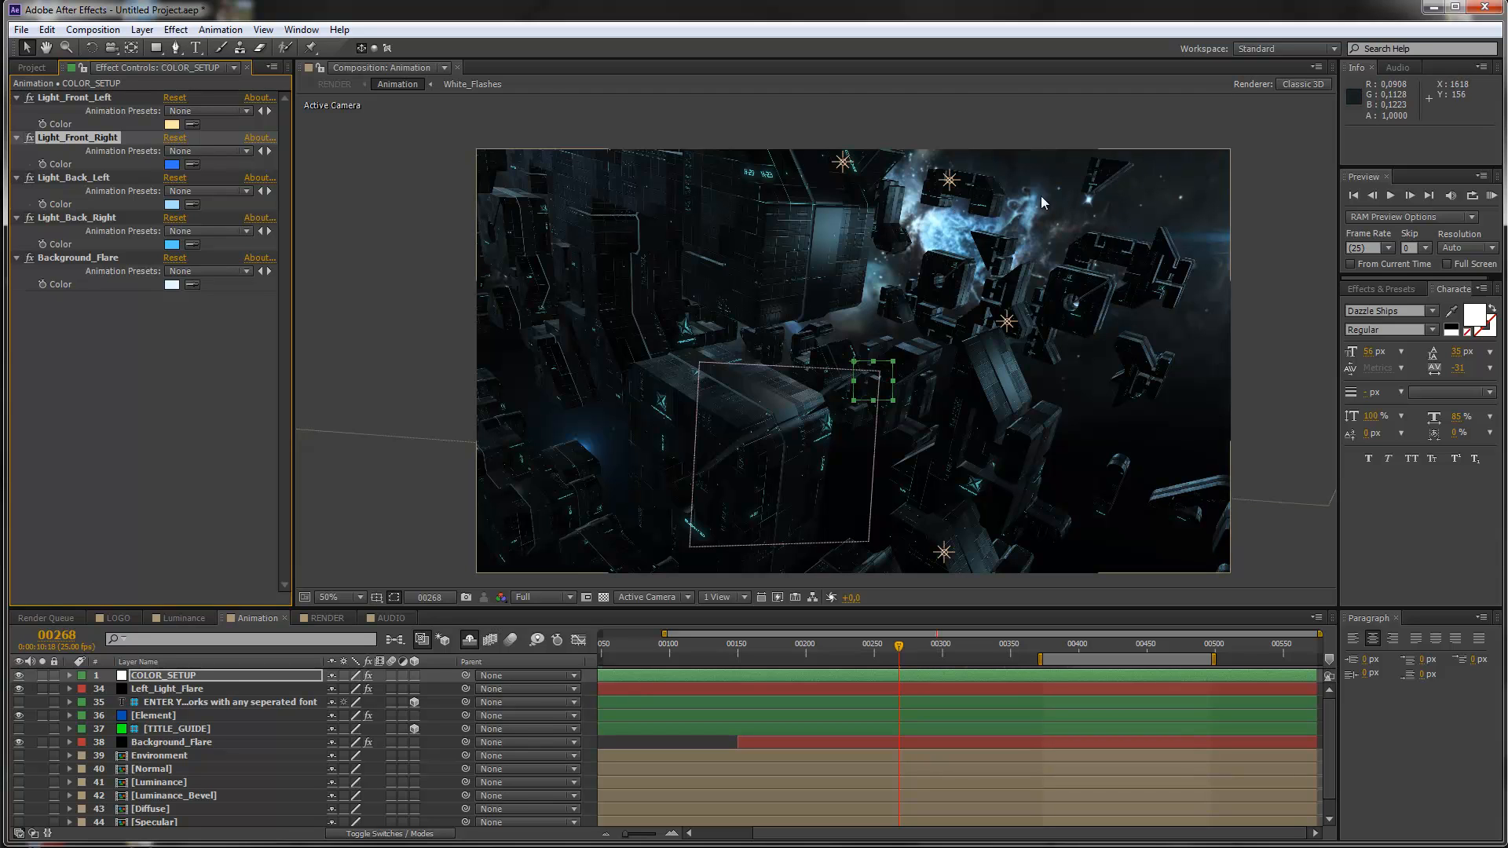
scroll(991, 206, up, 2)
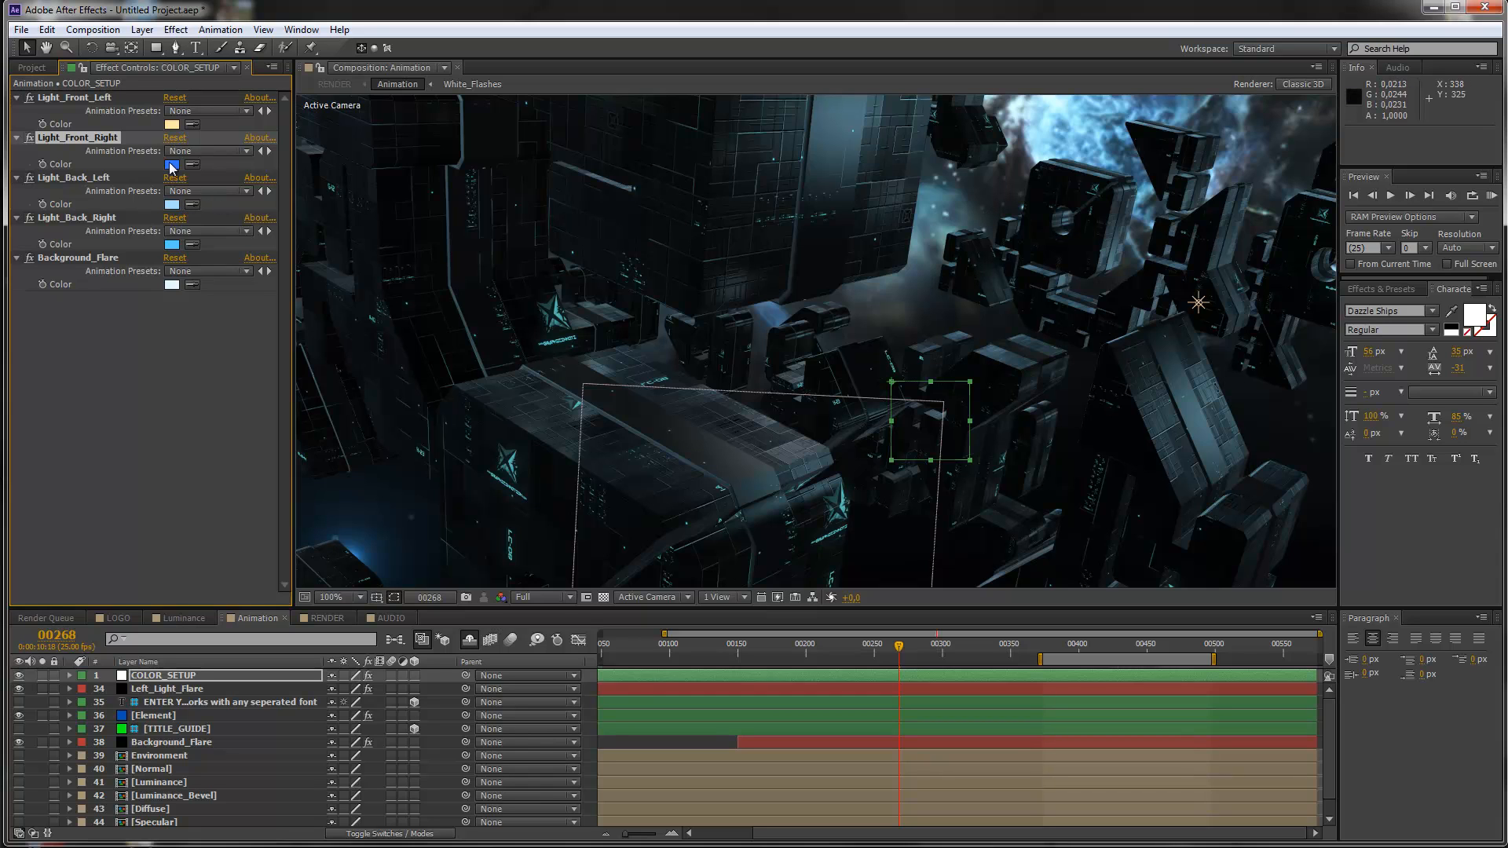
scroll(755, 219, down, 2)
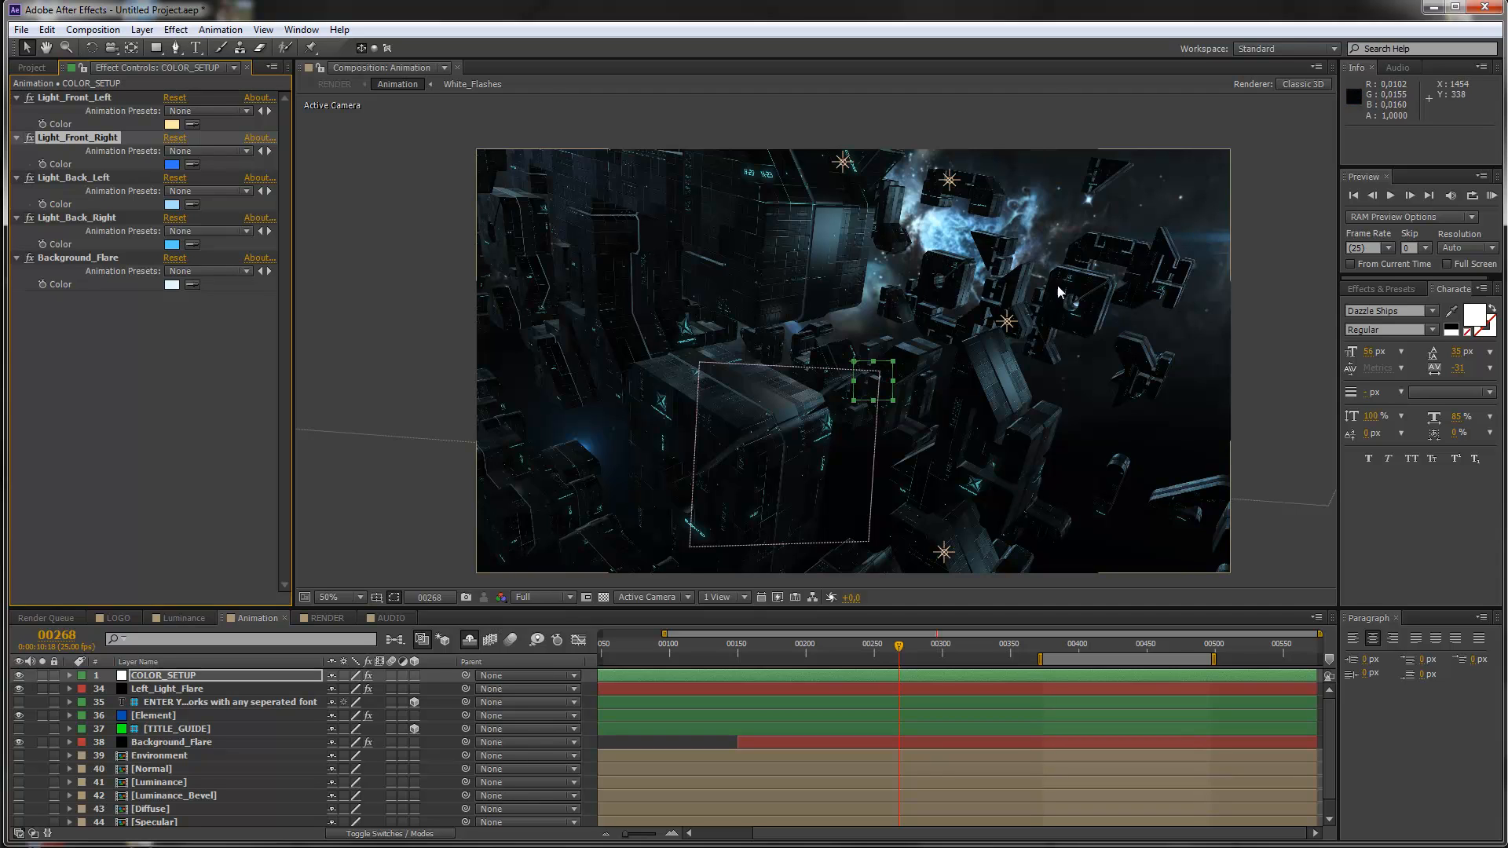
click(193, 244)
click(175, 125)
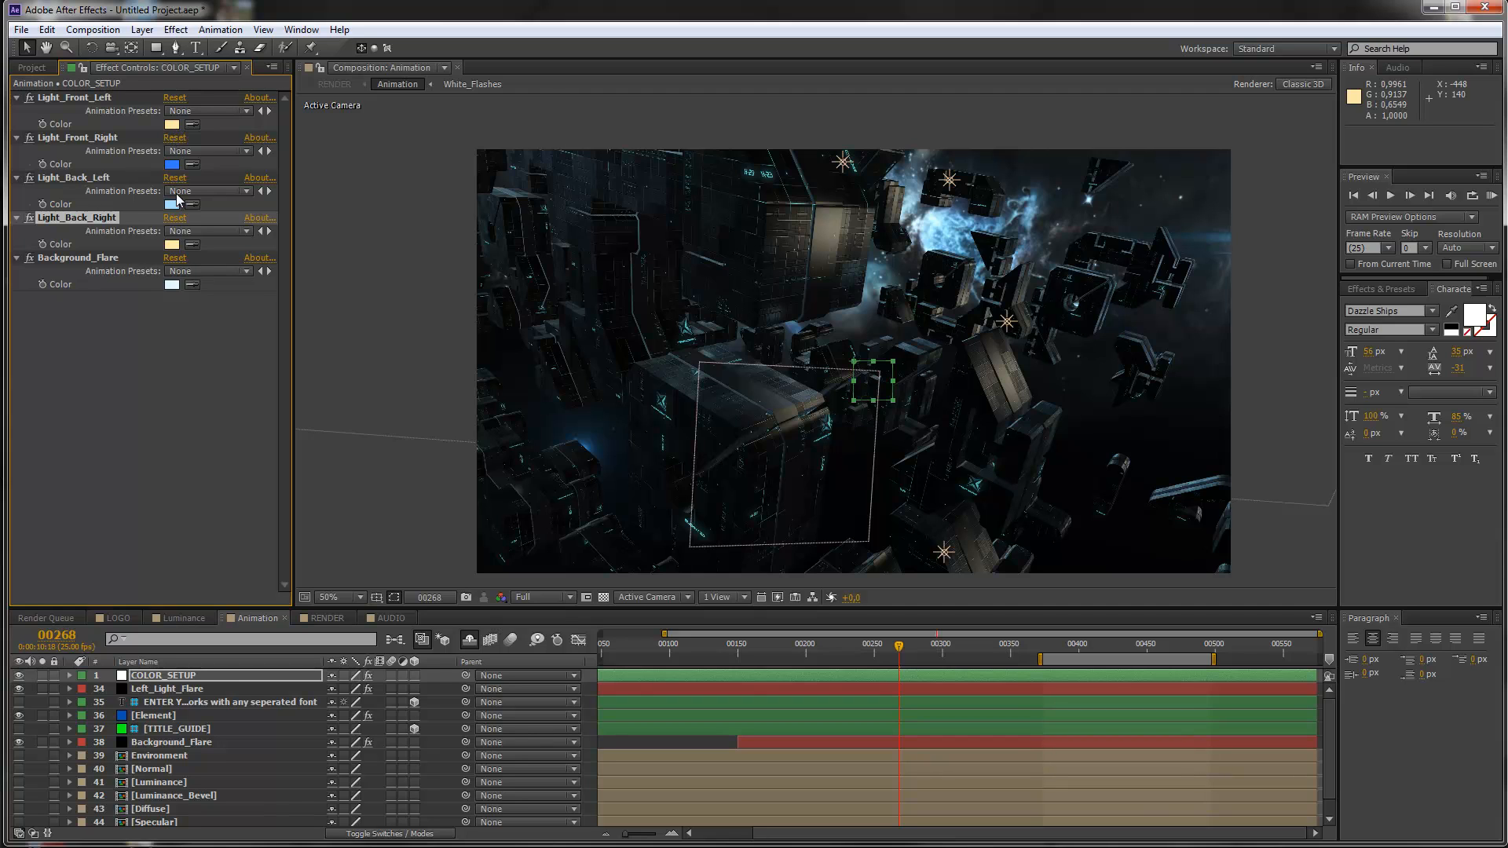
click(171, 246)
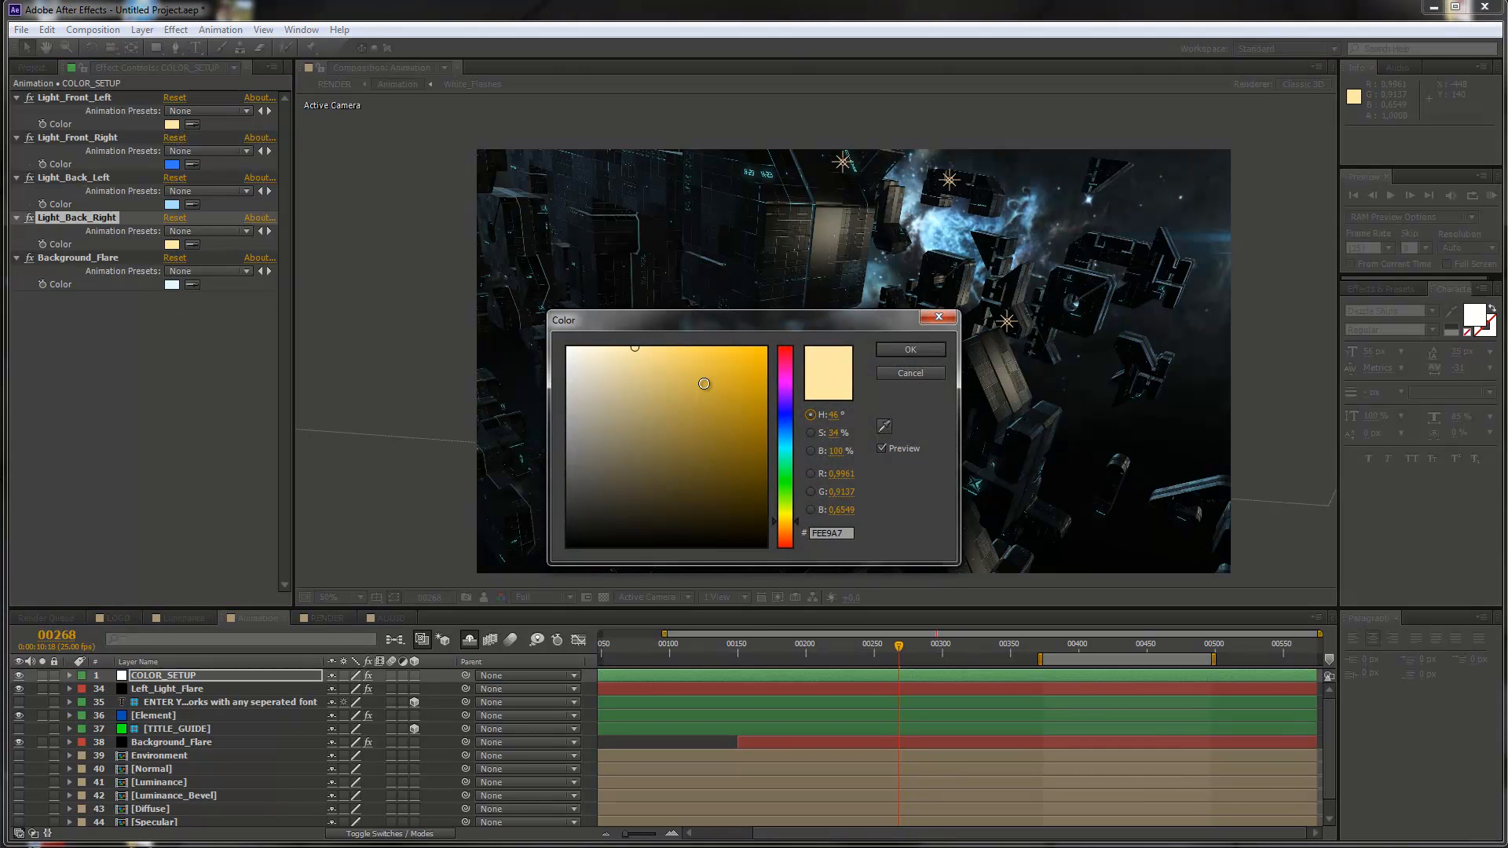
drag(798, 525, 799, 529)
drag(798, 527, 797, 536)
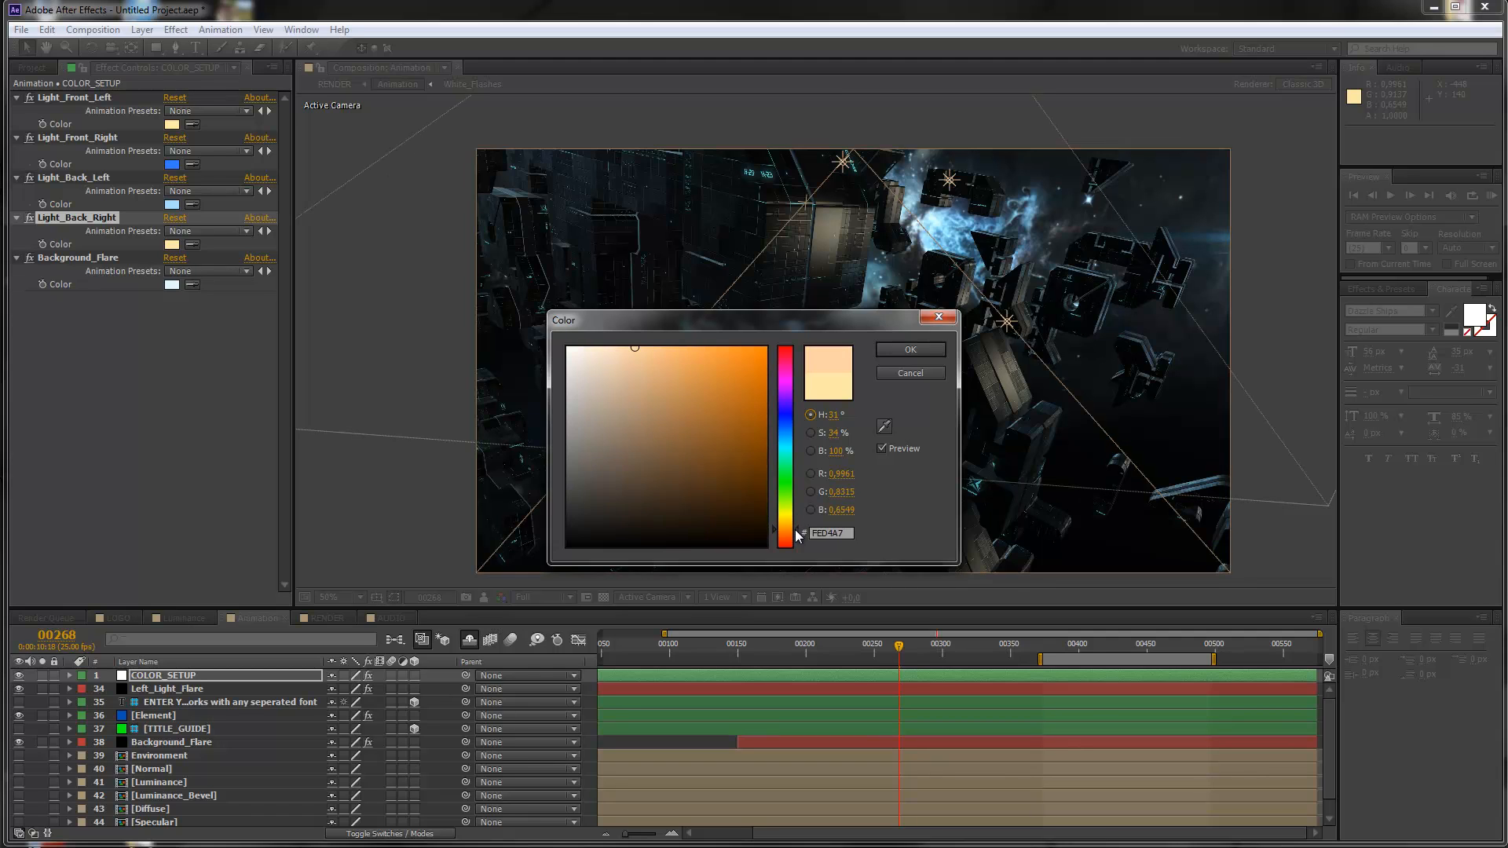
click(910, 352)
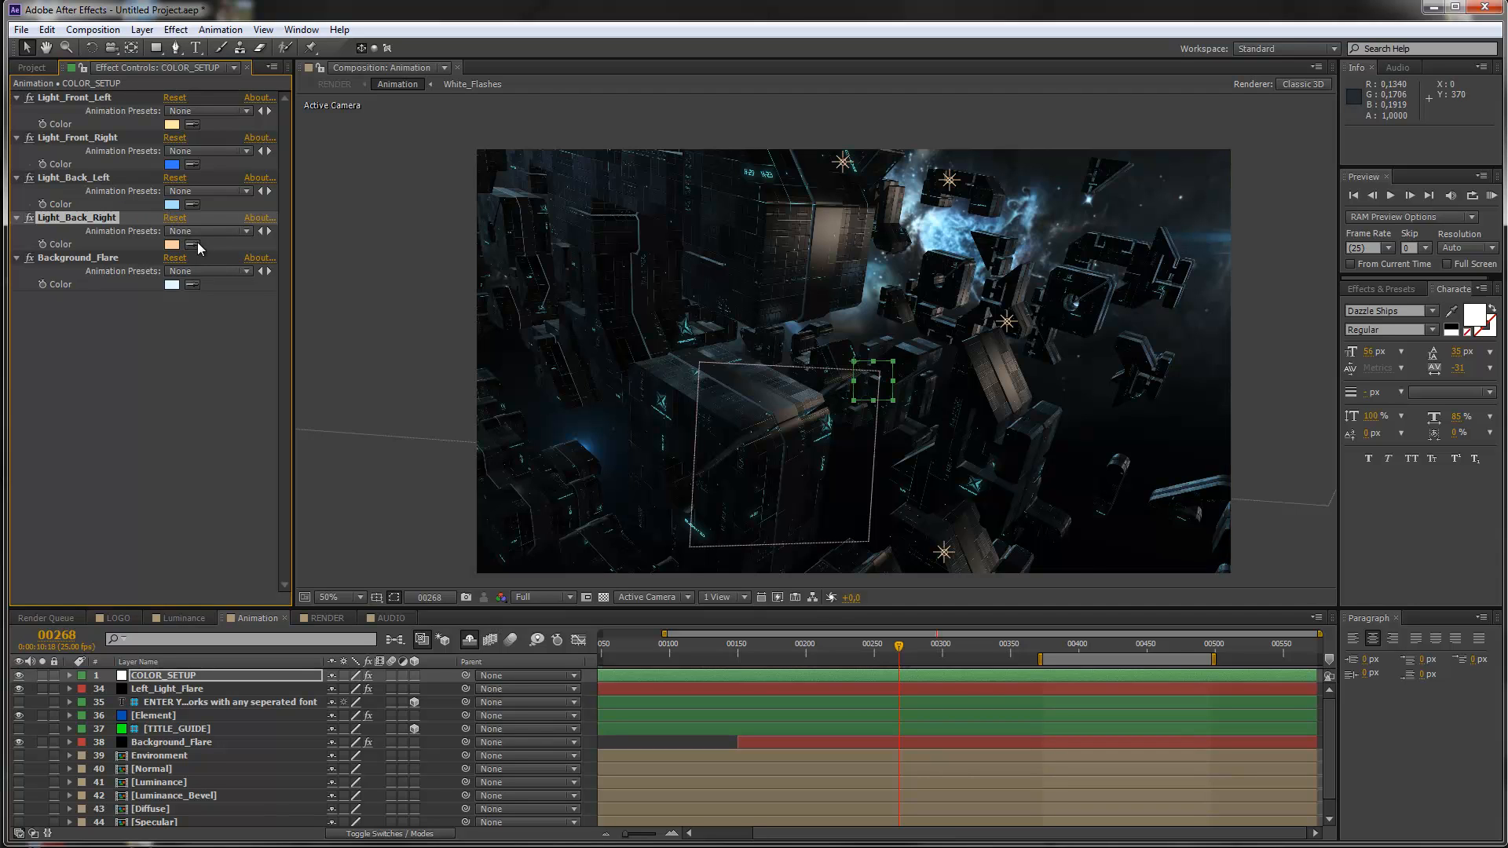
Change the Light_Back_Left colour to pale yellow FFF0A8
click(172, 204)
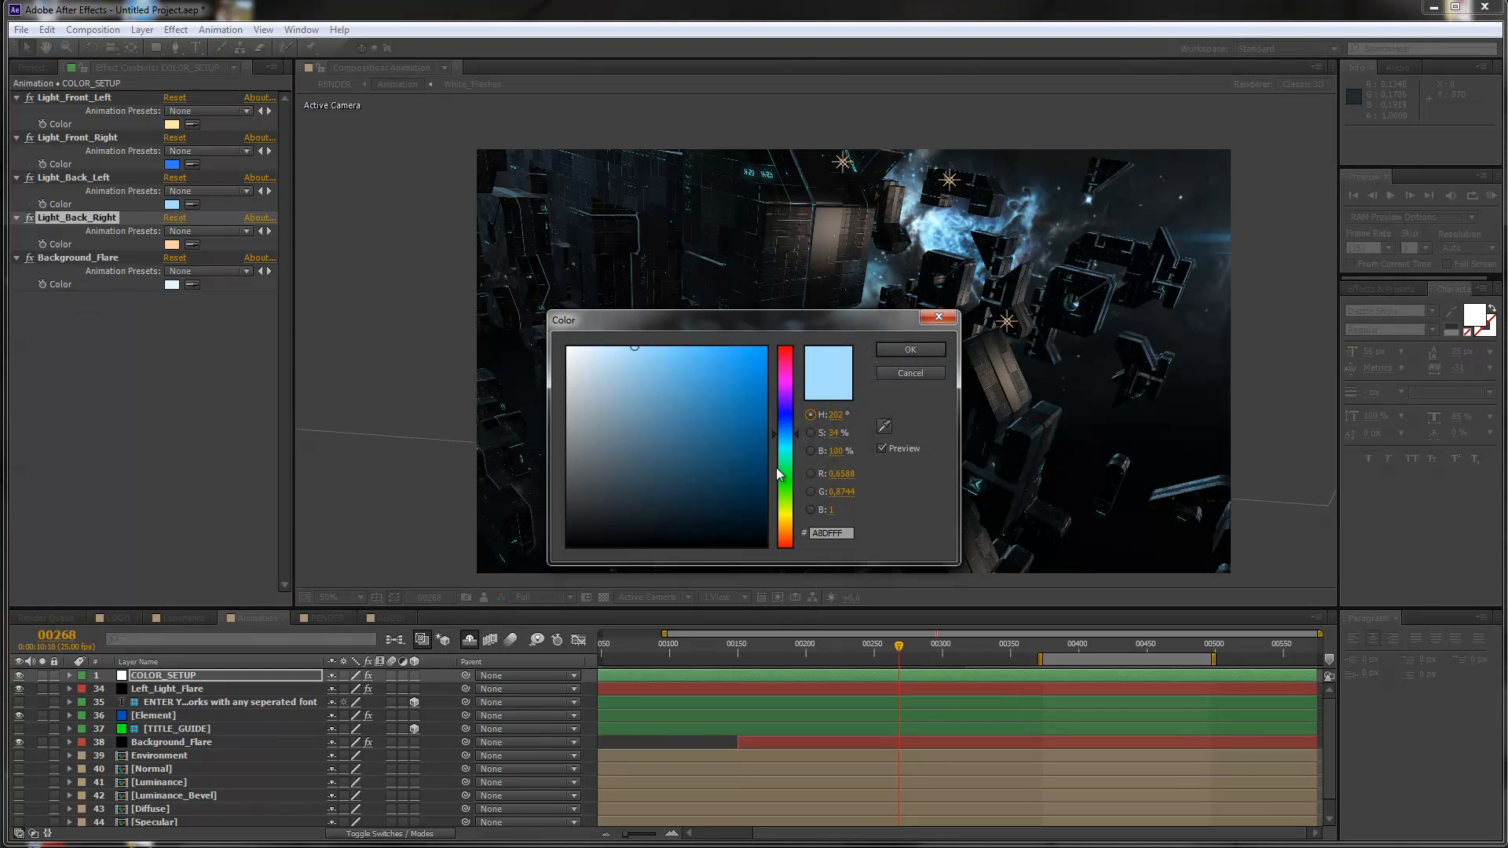
click(788, 520)
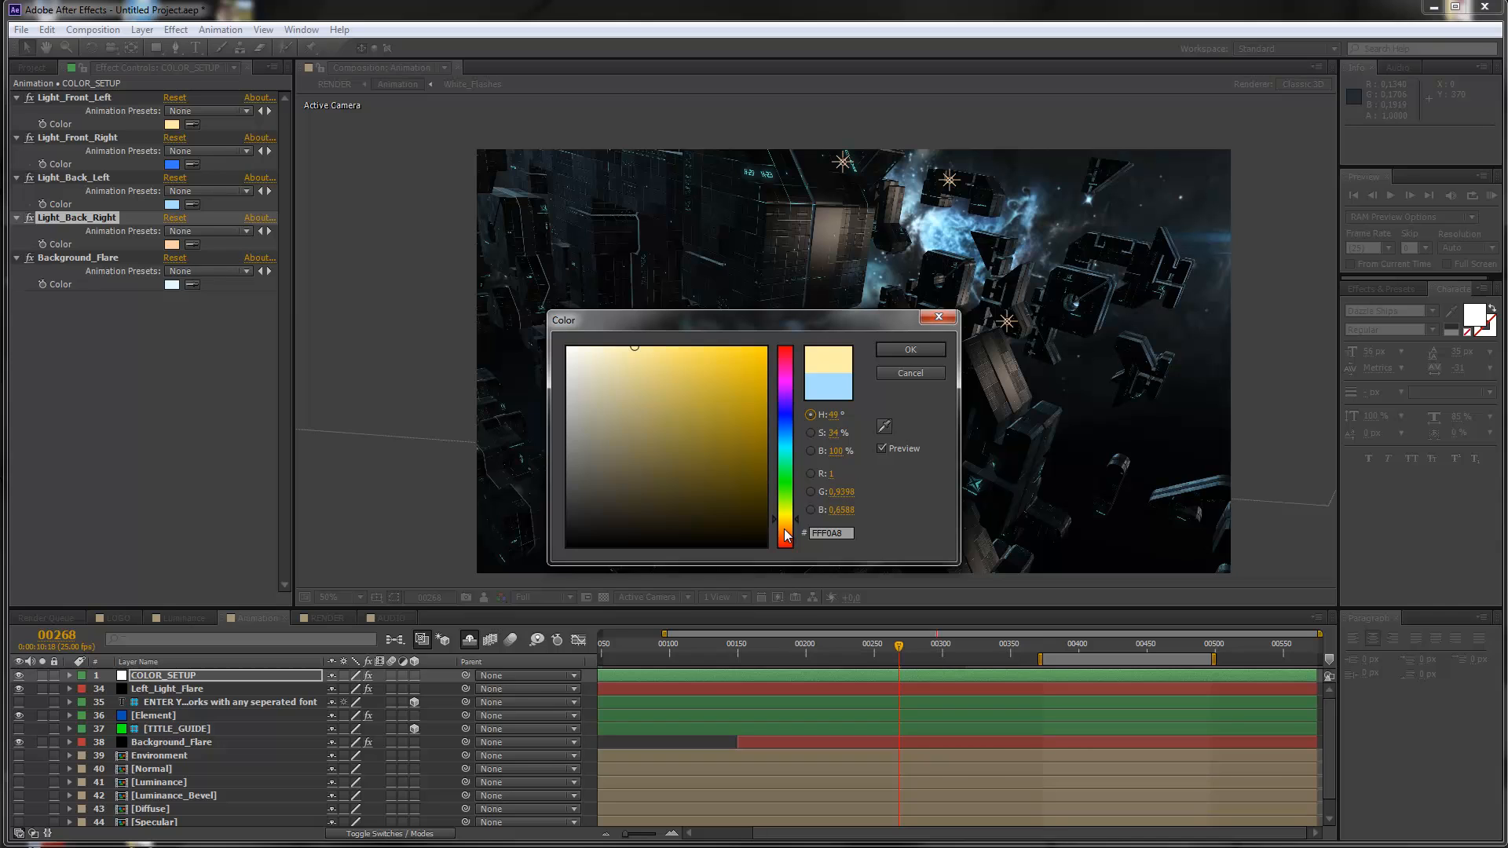
click(908, 349)
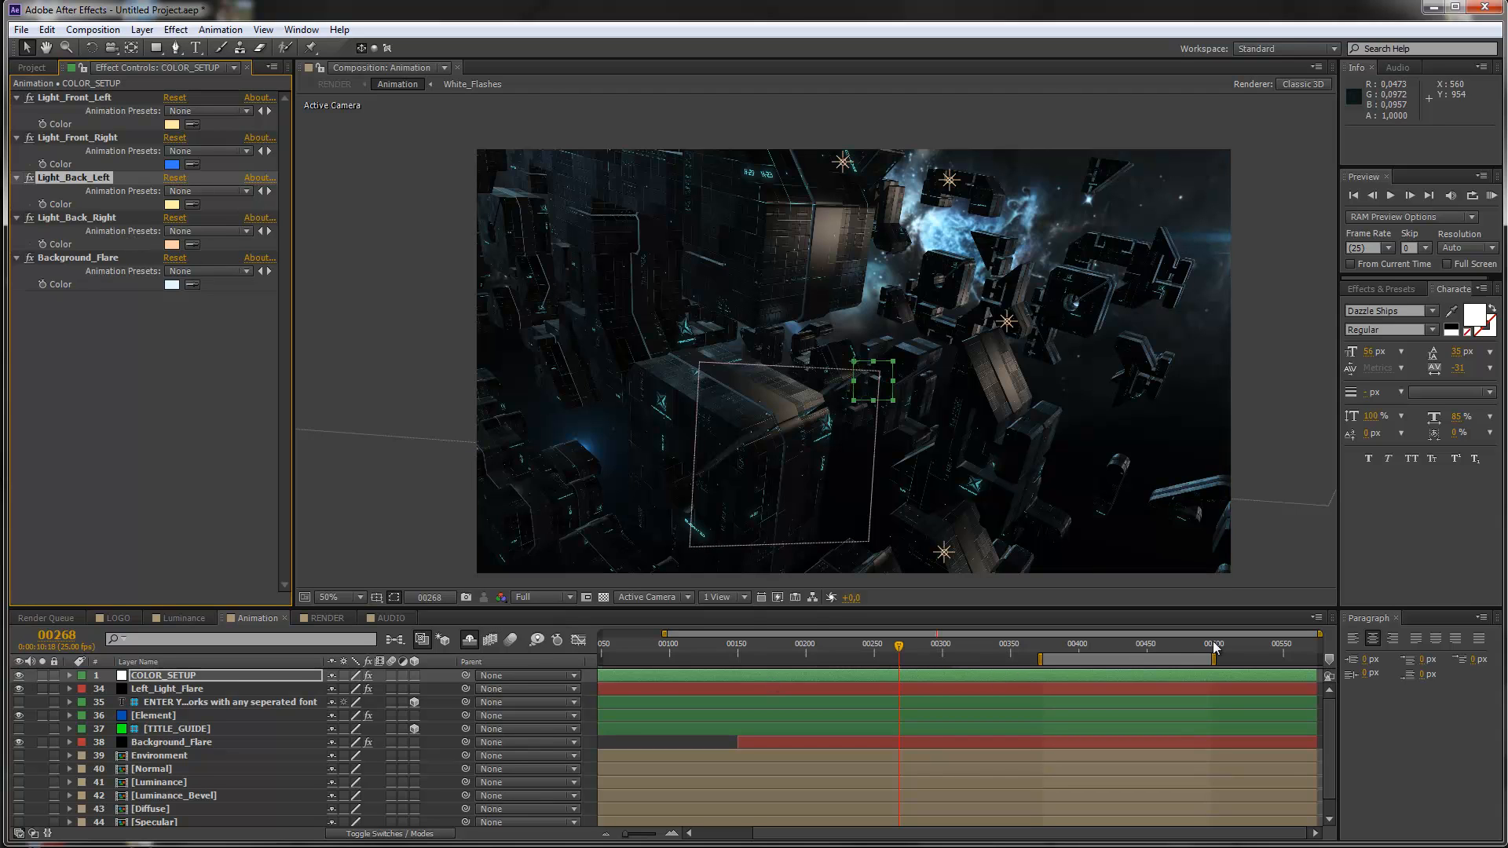
At frame 470, where the title shows, change the Background_Flare colour to a warm cream, about FFF5E3
click(1175, 647)
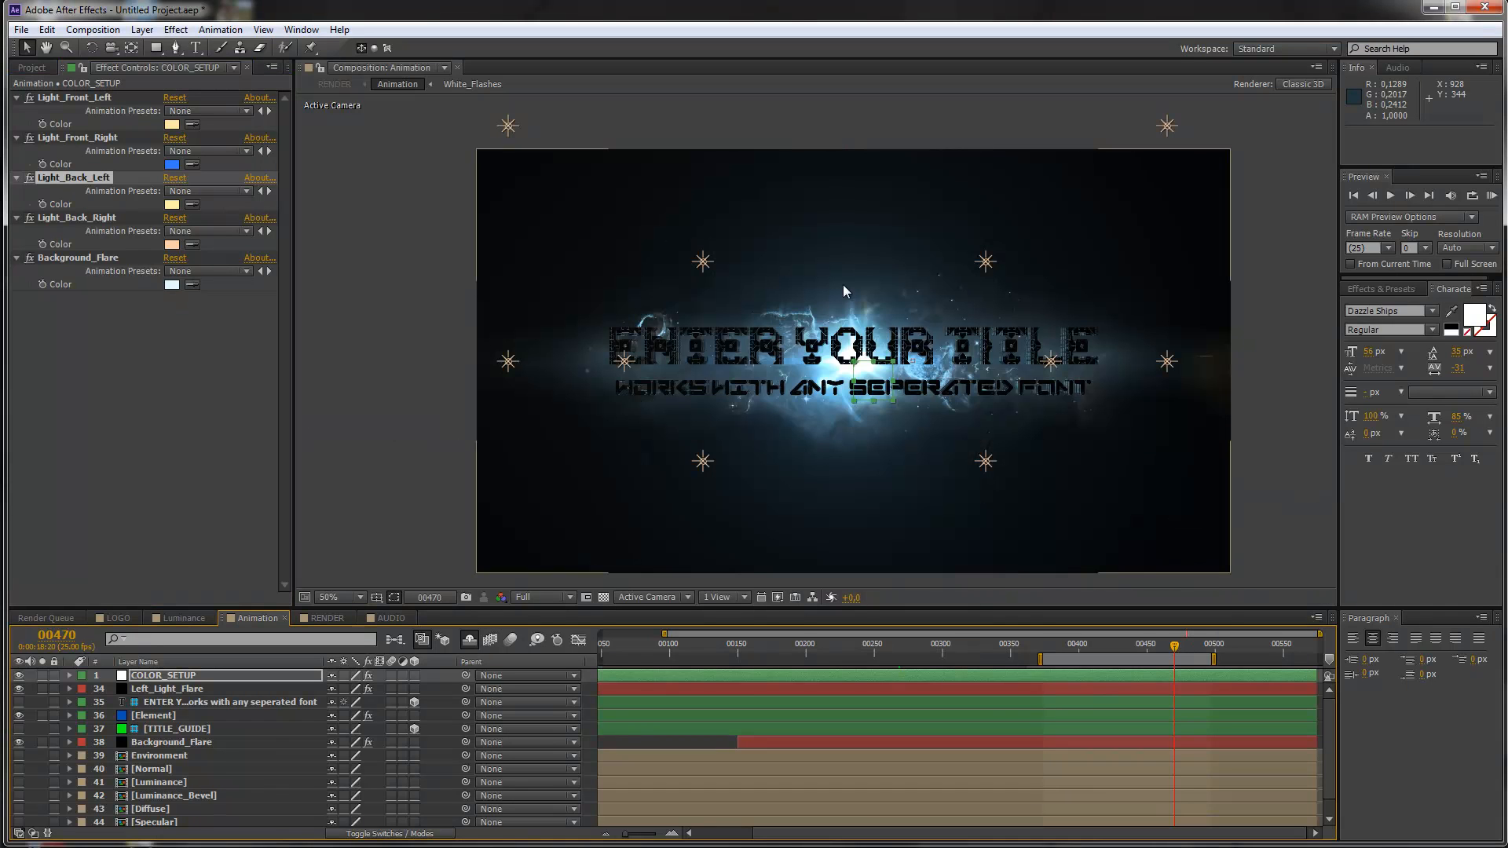
click(173, 284)
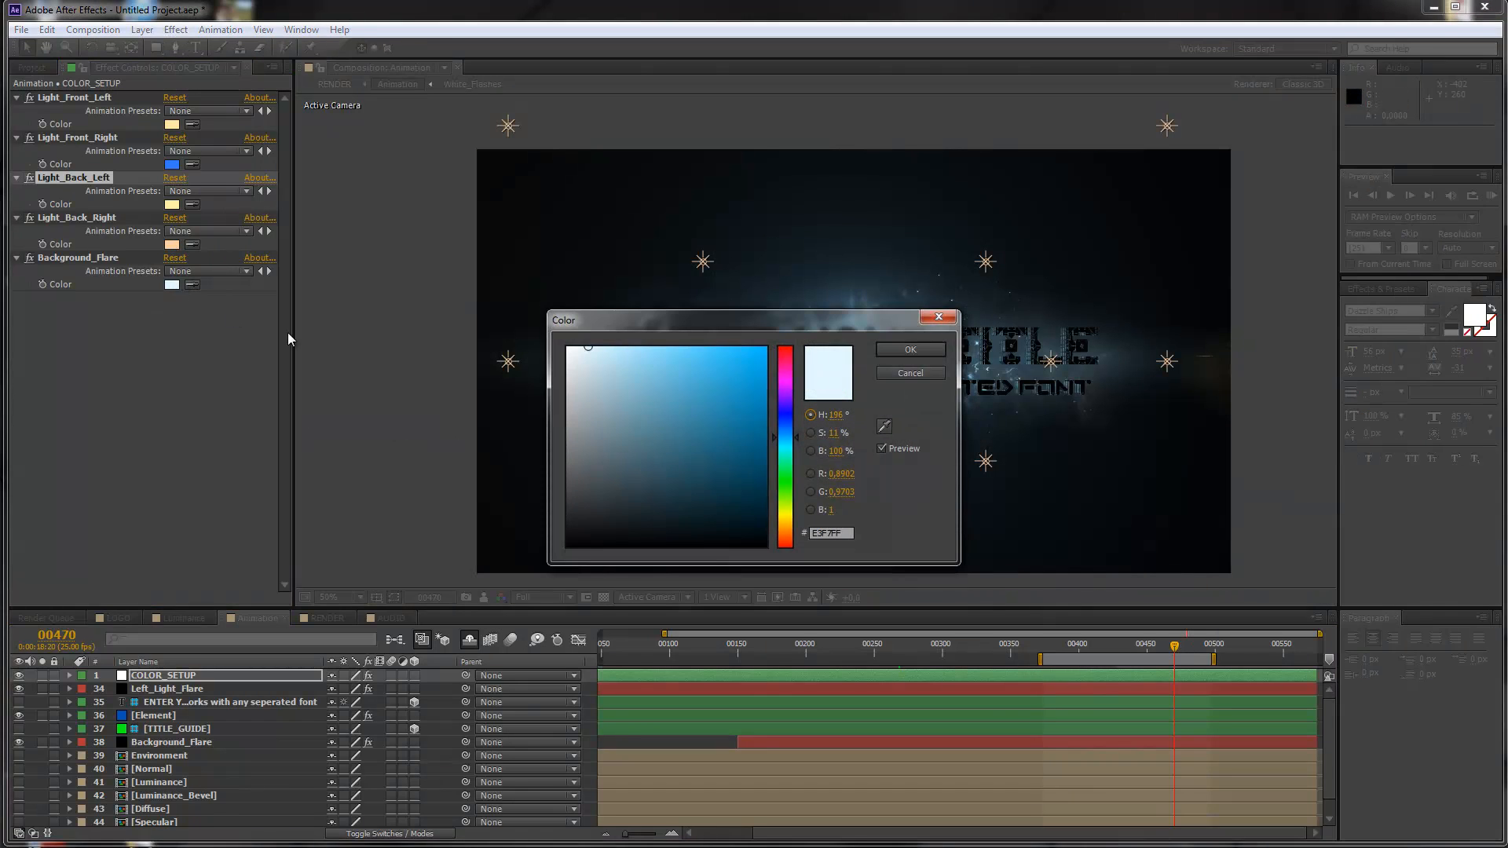
click(788, 506)
drag(788, 514, 789, 527)
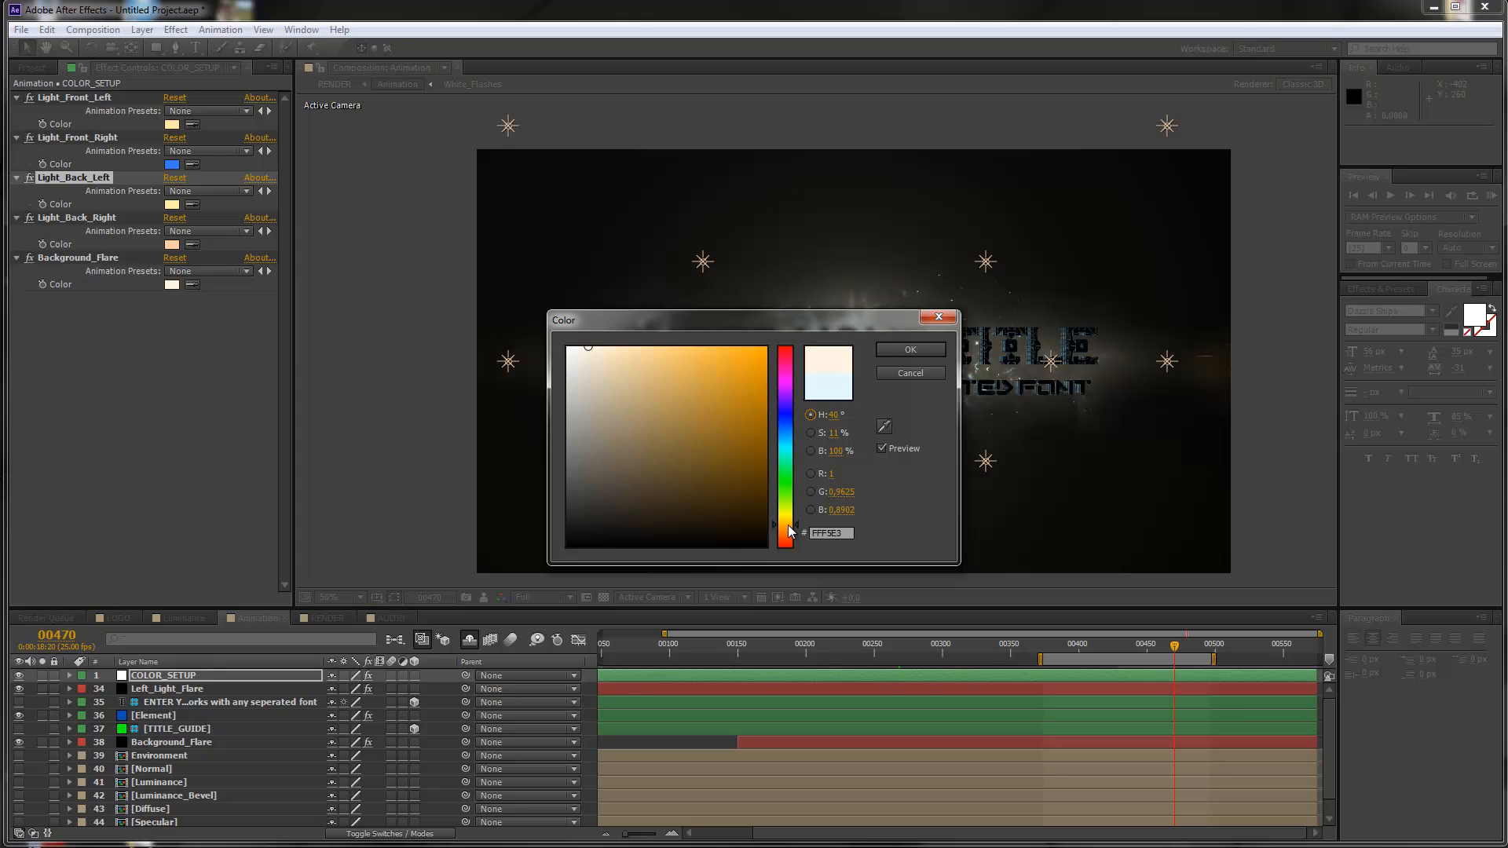
click(910, 349)
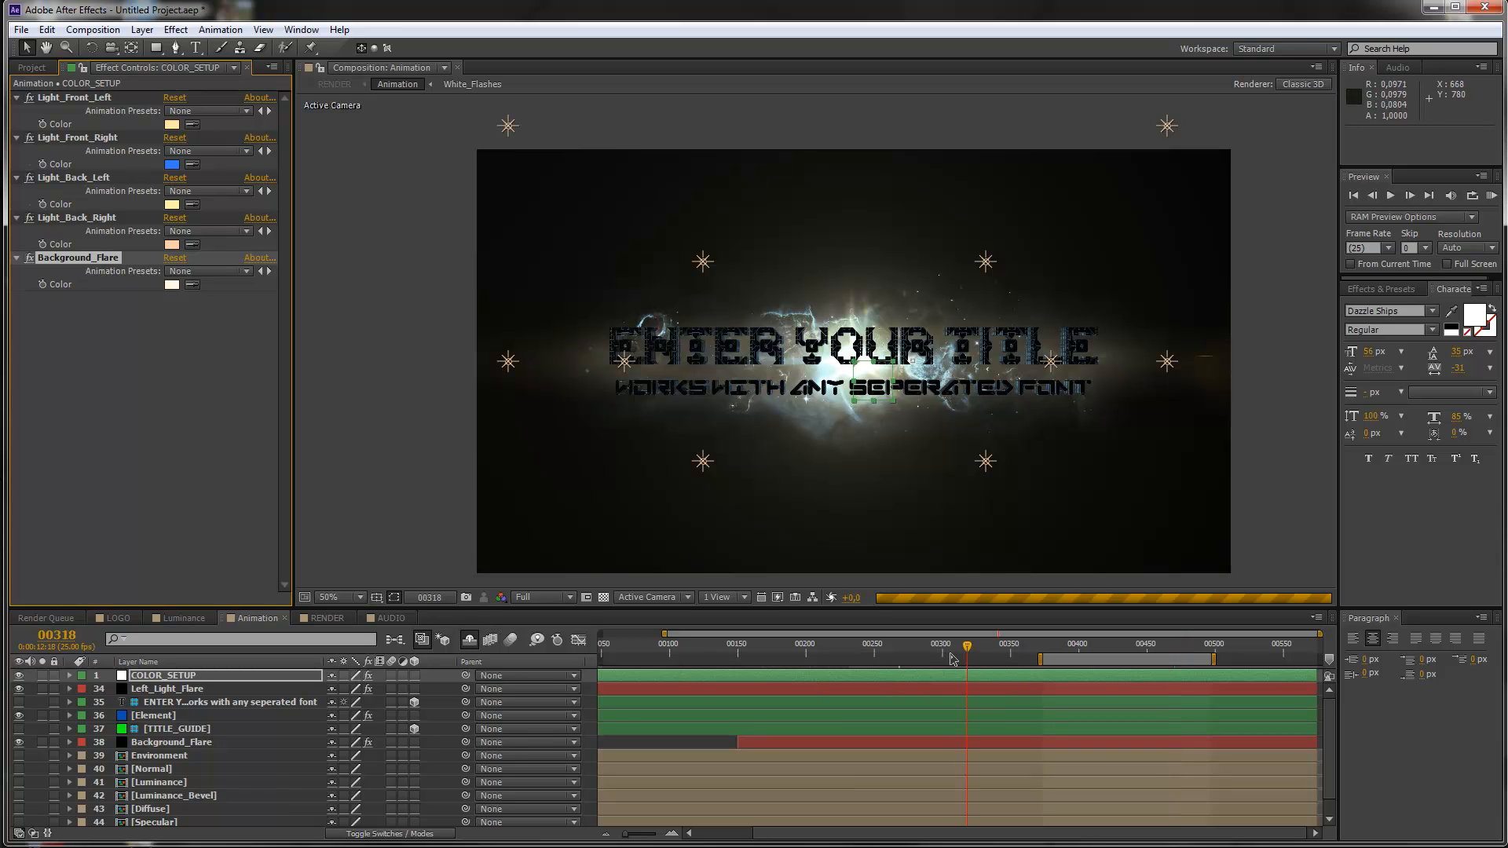
Undo the last value change and inspect frame 318 at 100% magnification
key(ctrl+z)
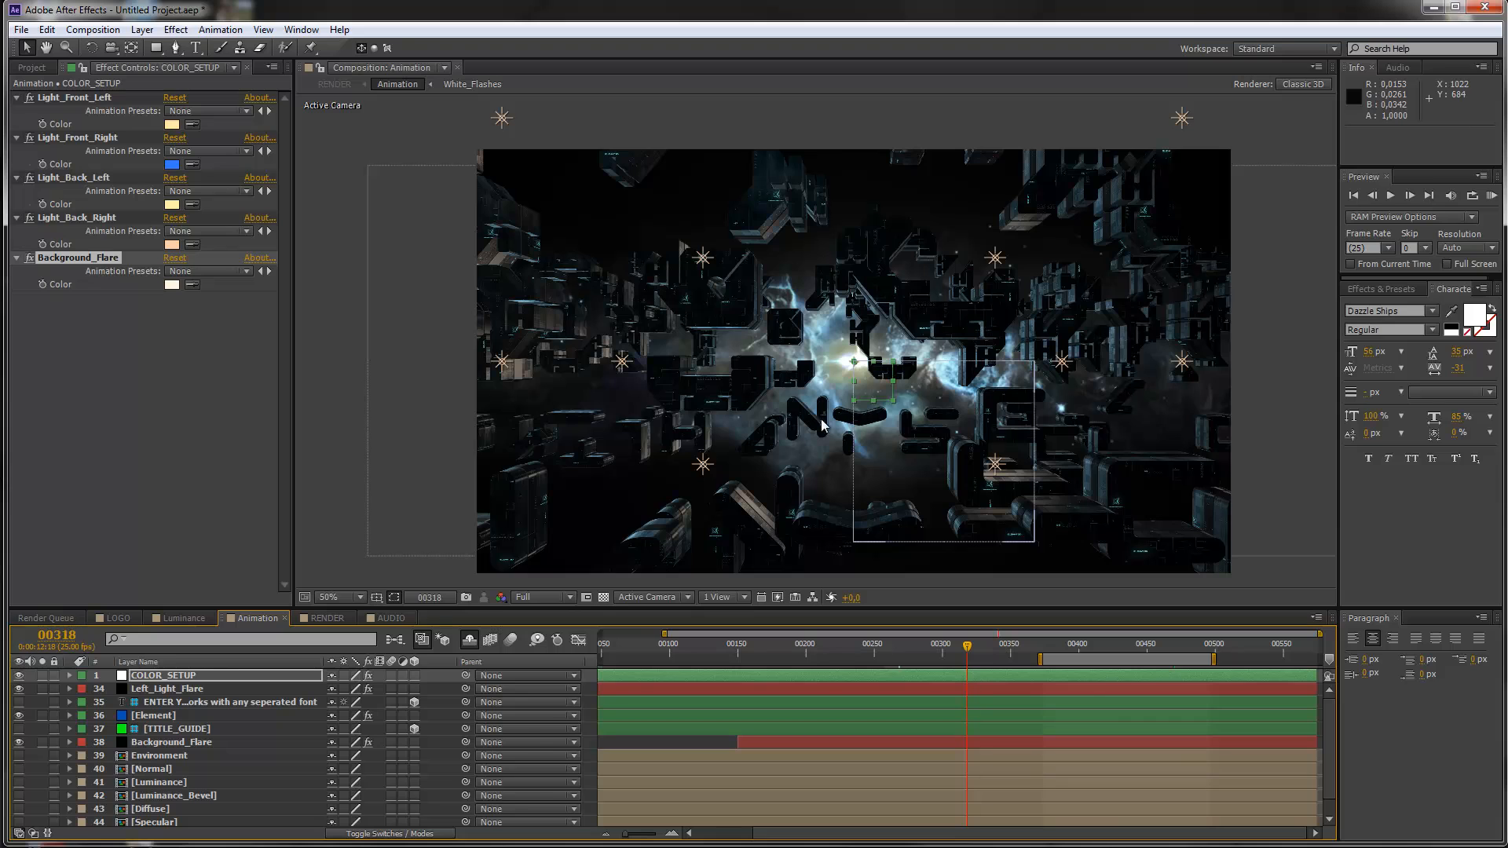
key(period)
key(comma)
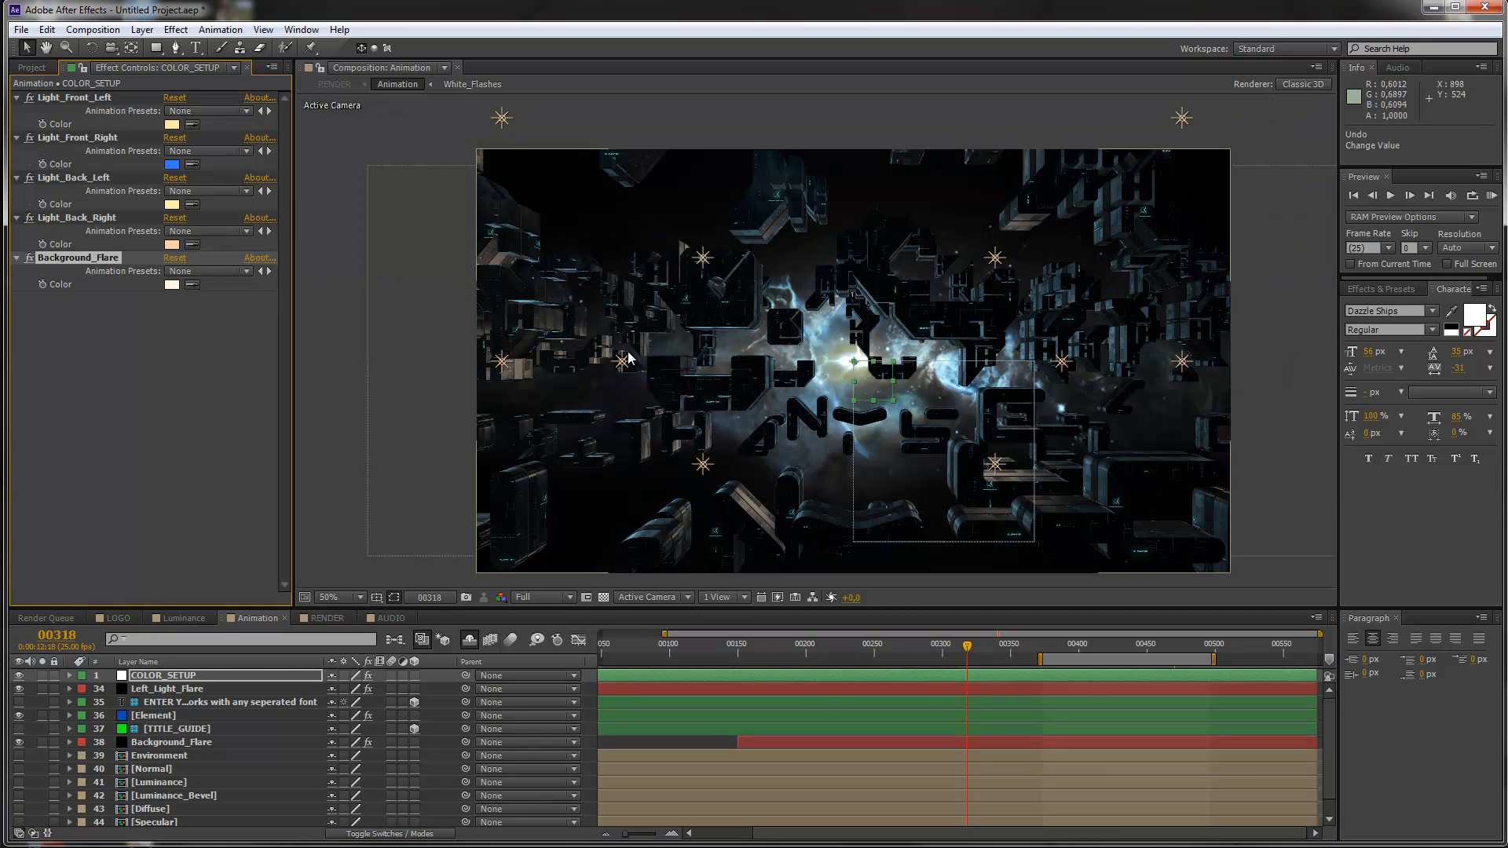
key(period)
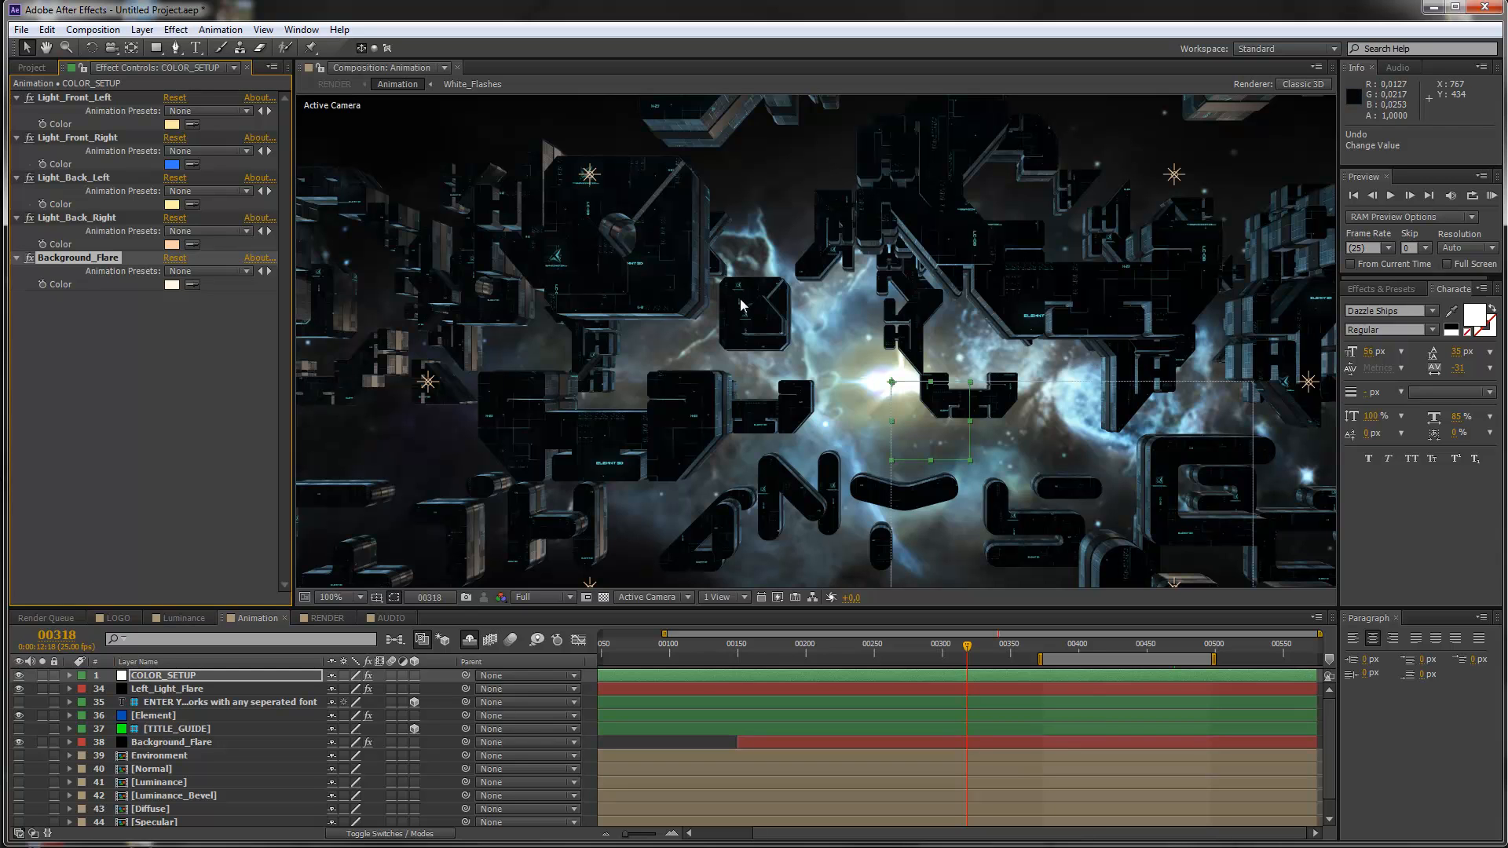
scroll(741, 305, down, 2)
scroll(740, 305, up, 2)
In the BG_Color_Correction layer's Tint effect, set Map White To to pale yellow FDE8A7 and Amount to Tint to 40%
click(155, 744)
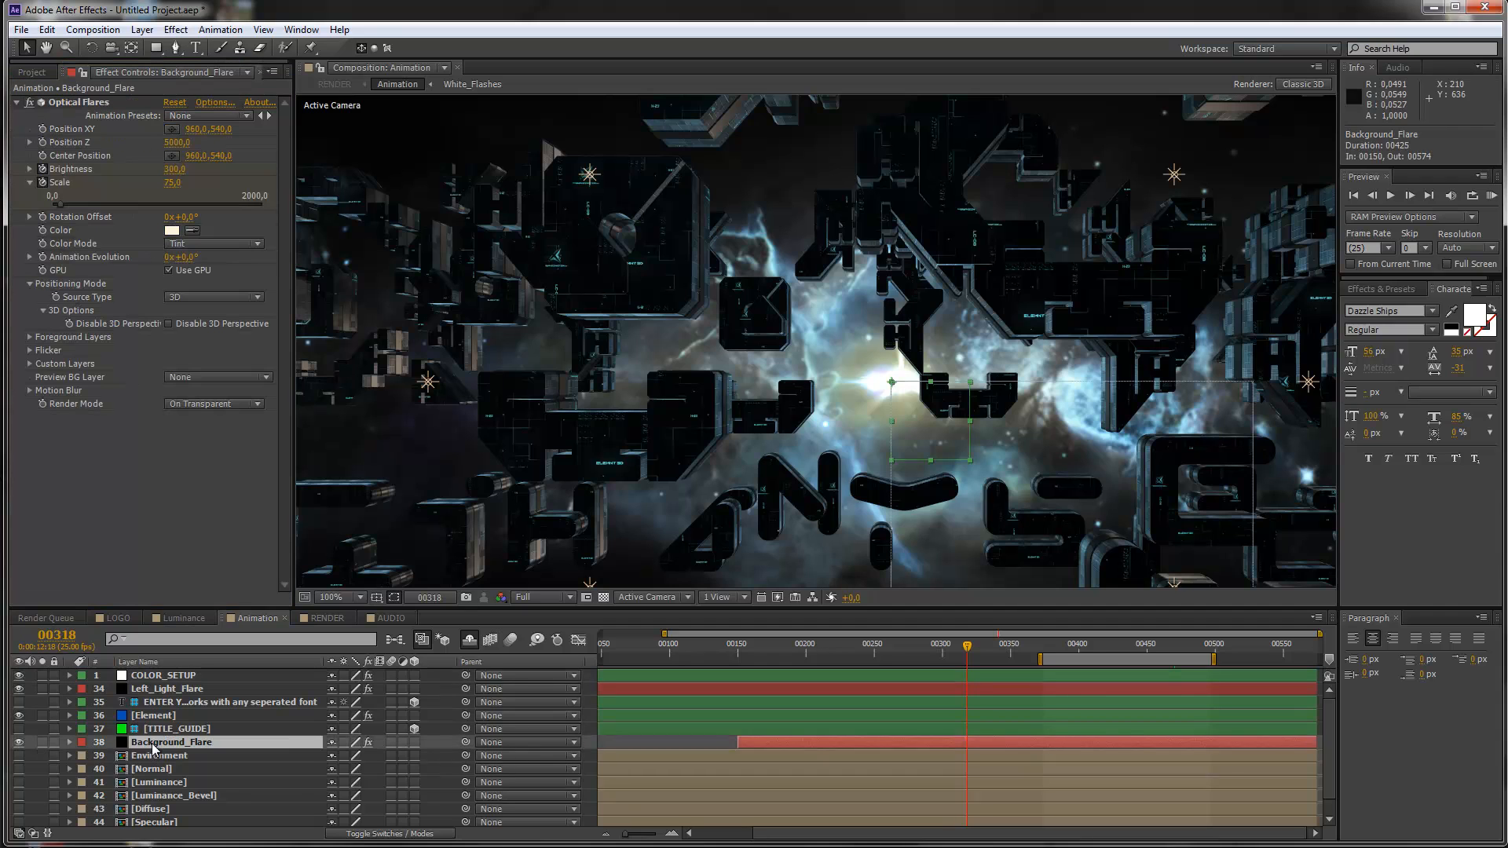
scroll(157, 751, down, 1)
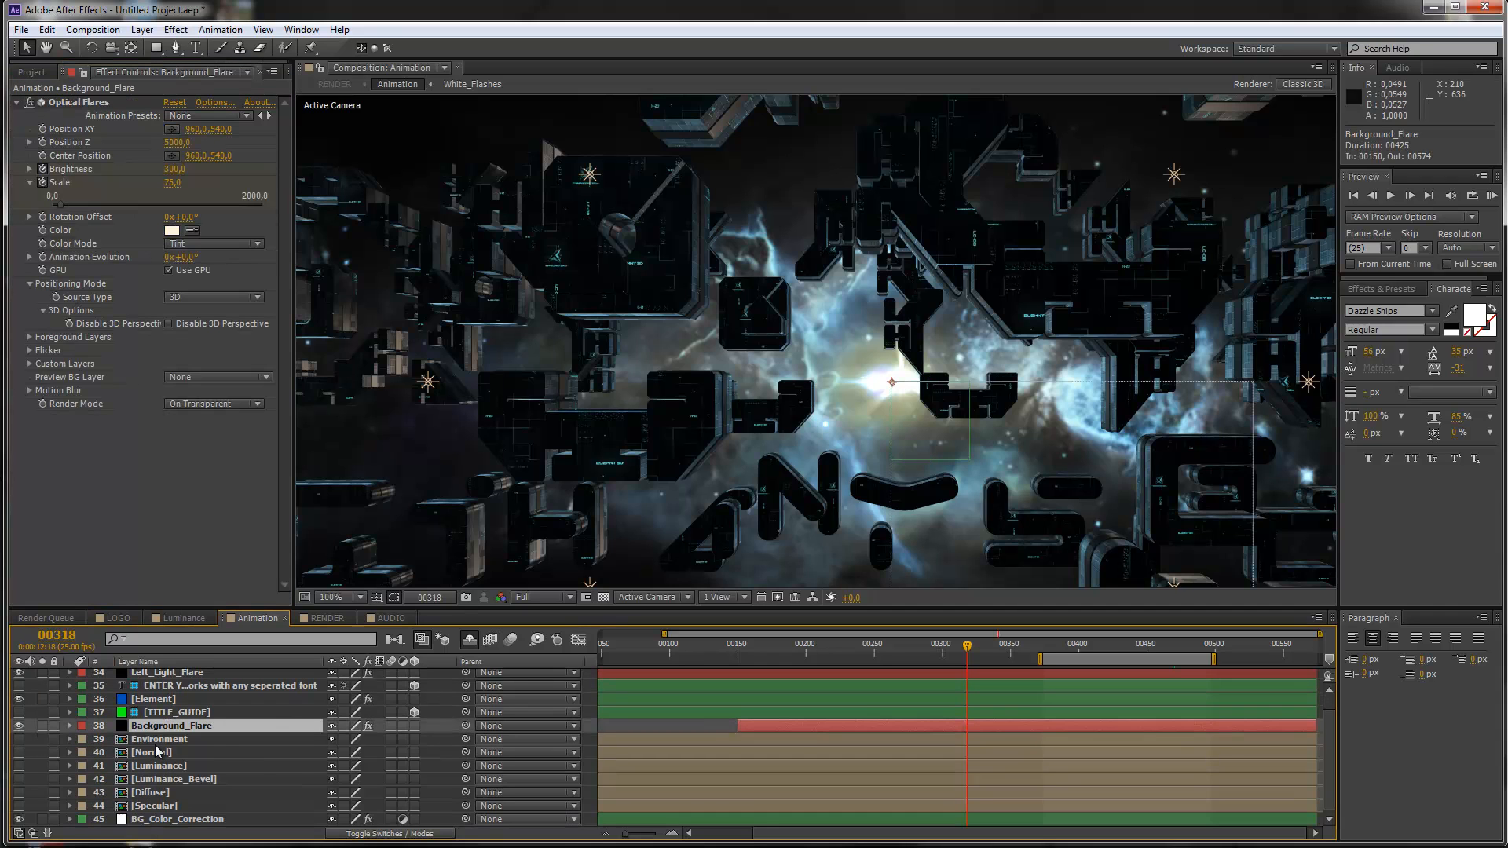
click(141, 819)
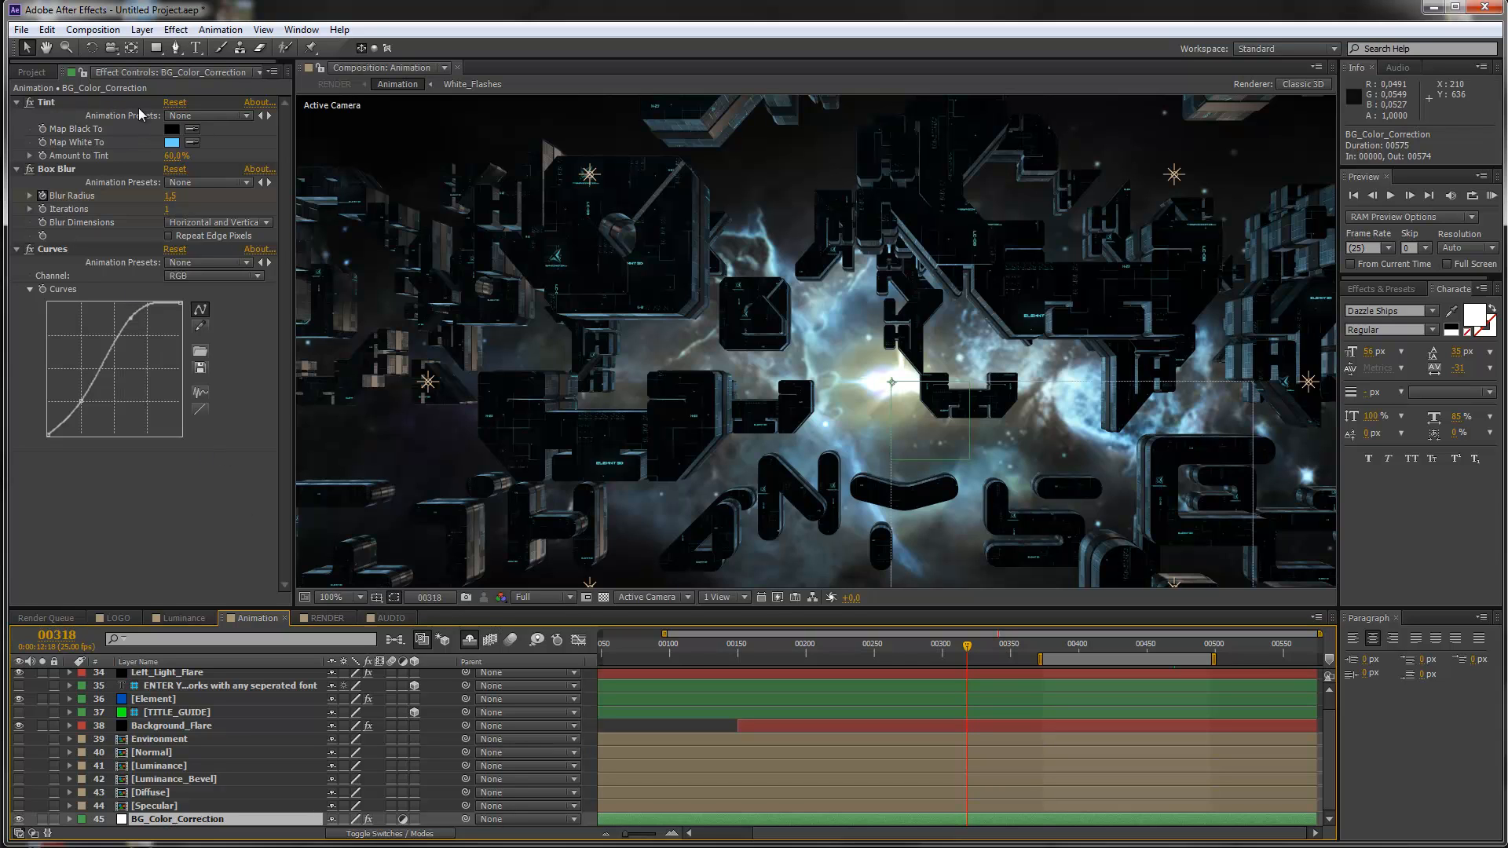
click(171, 143)
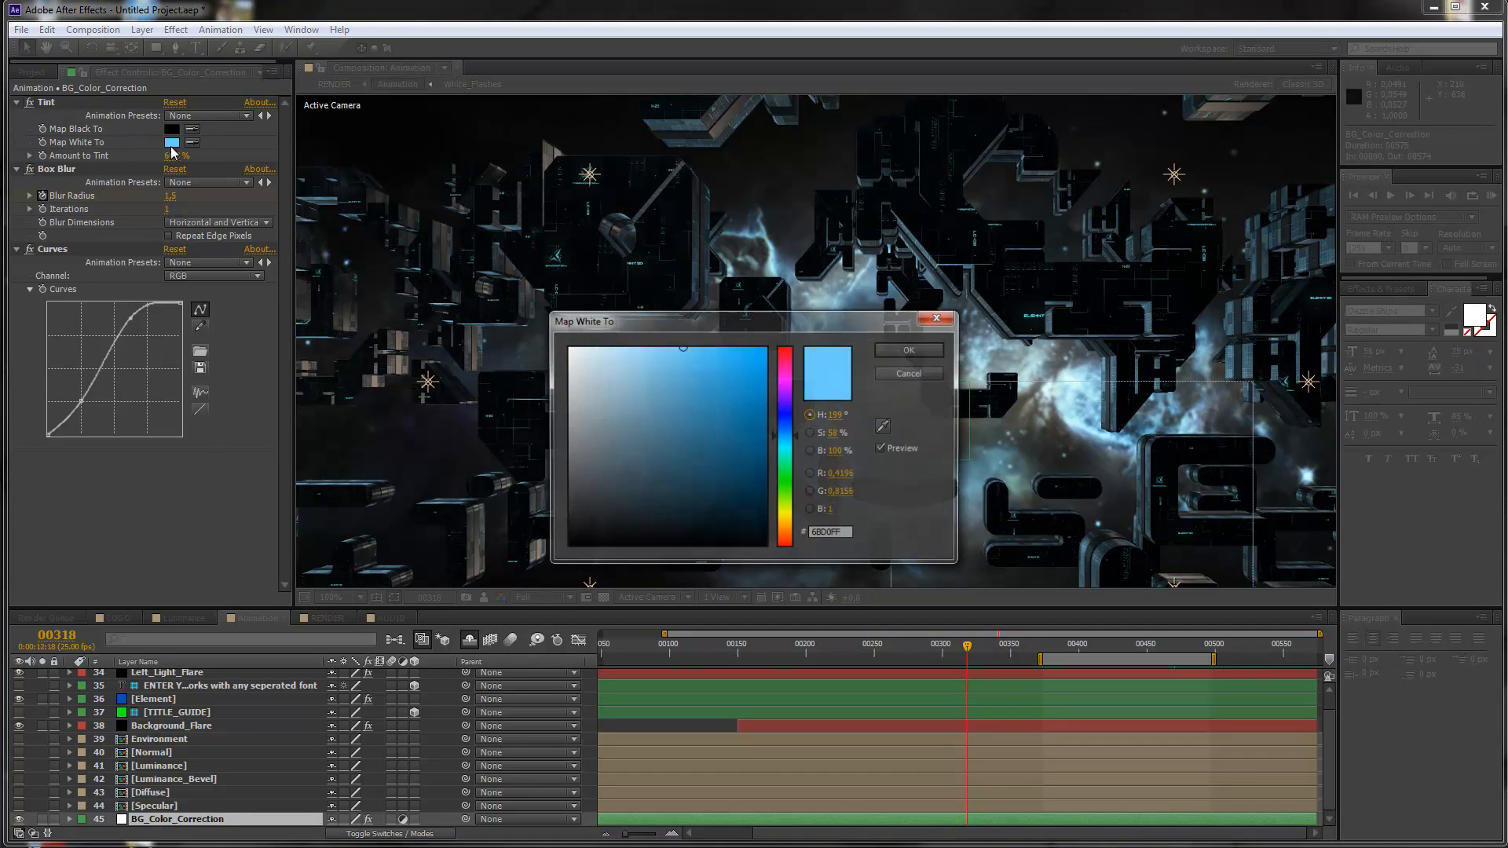
click(787, 520)
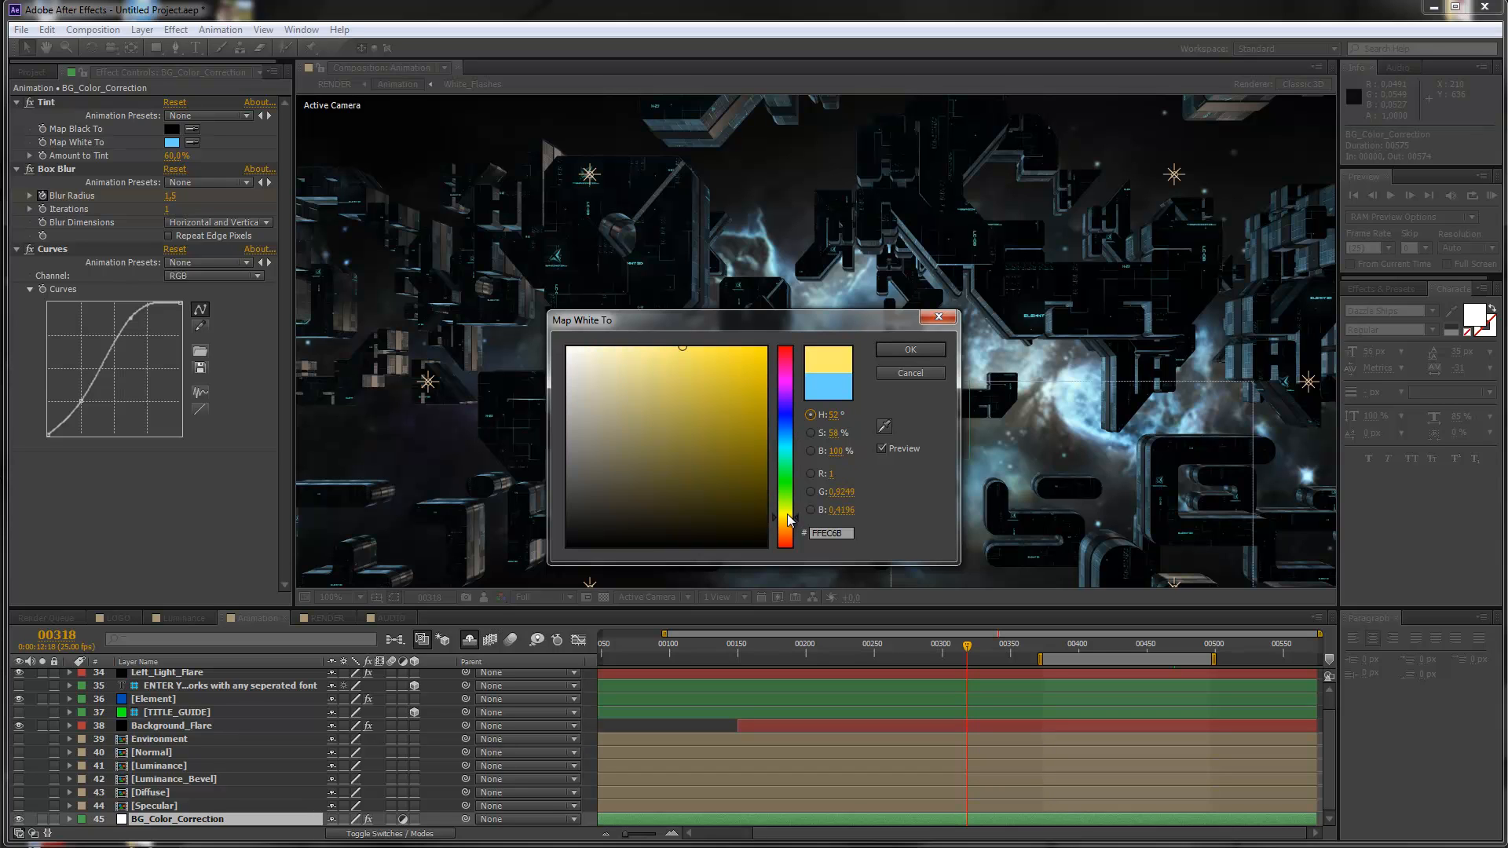
click(786, 514)
click(788, 520)
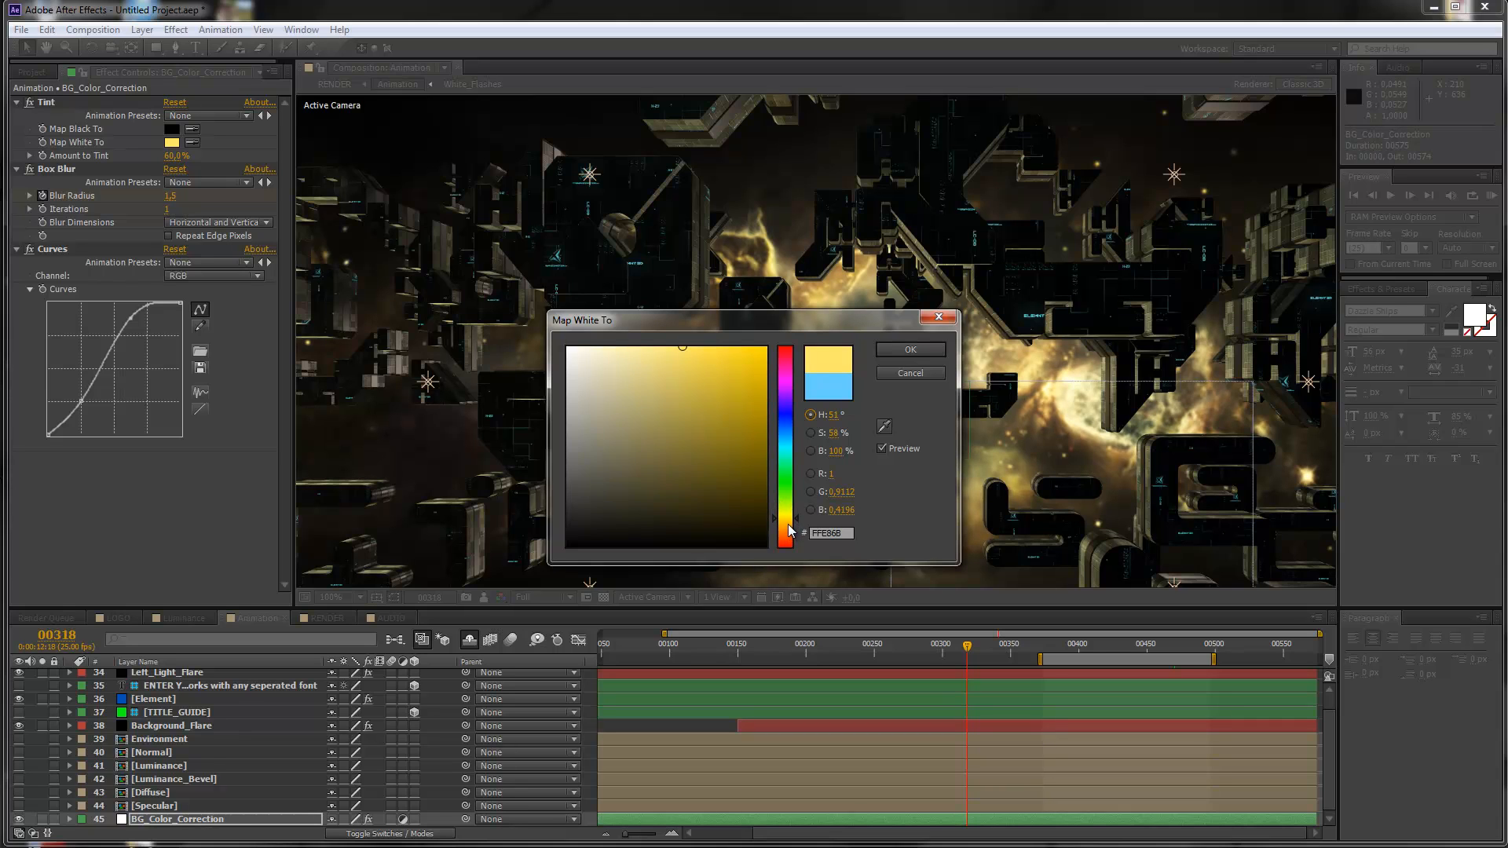
click(788, 523)
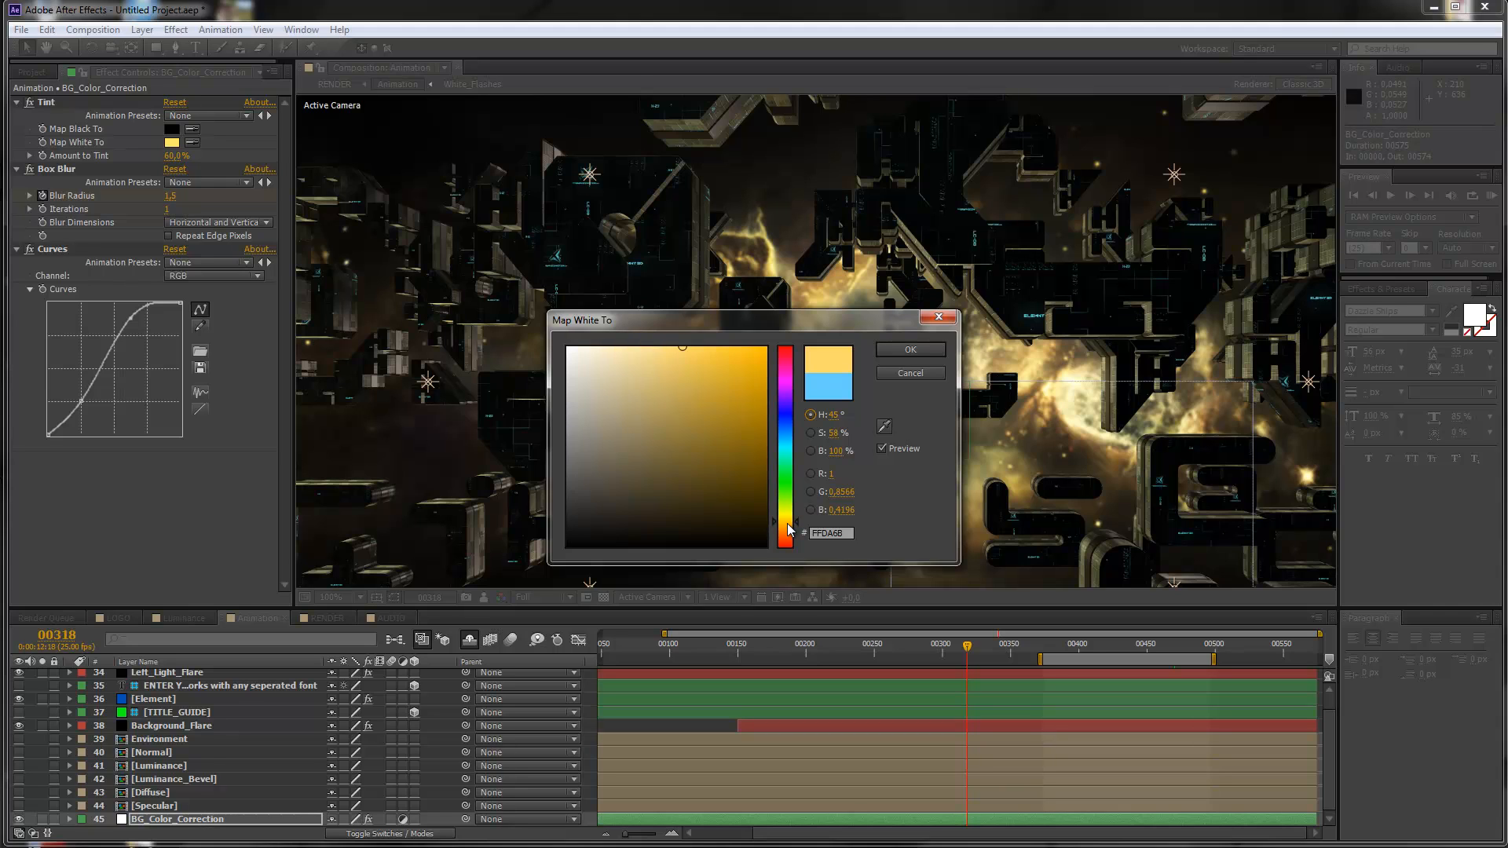
drag(620, 348, 635, 348)
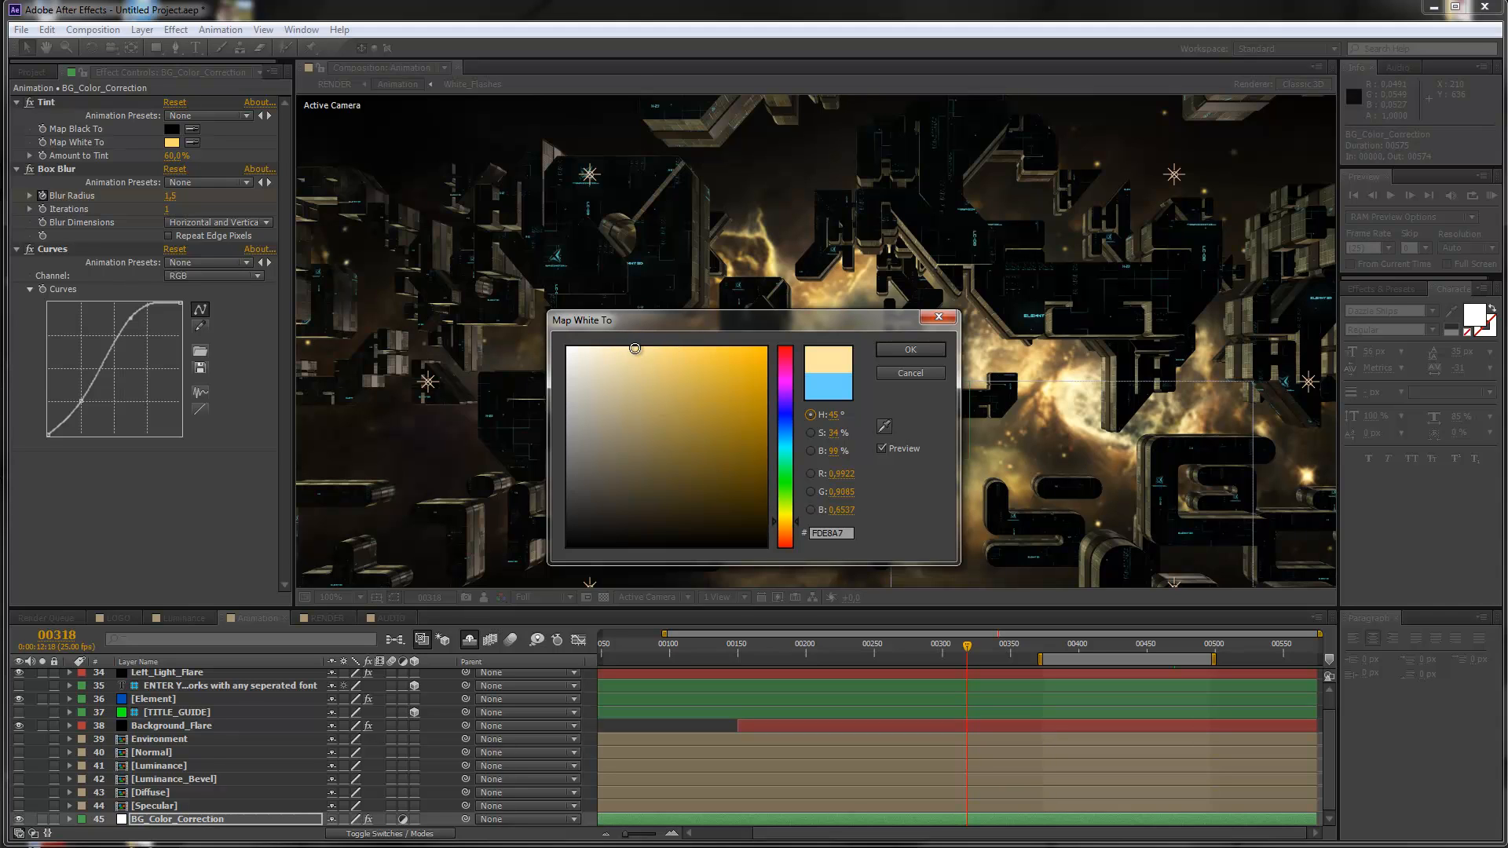
click(910, 349)
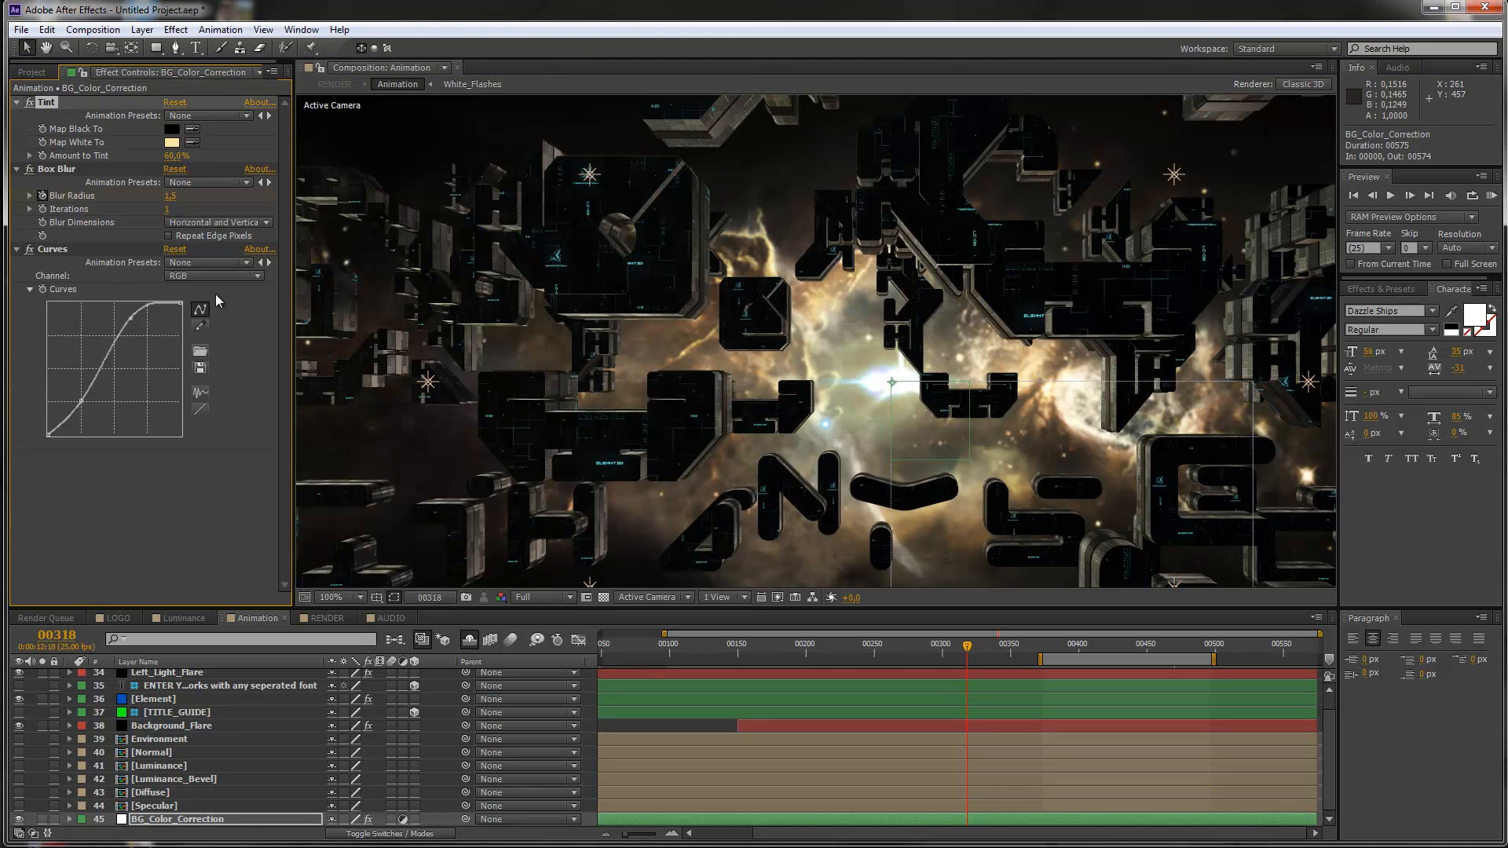
click(175, 159)
key(Return)
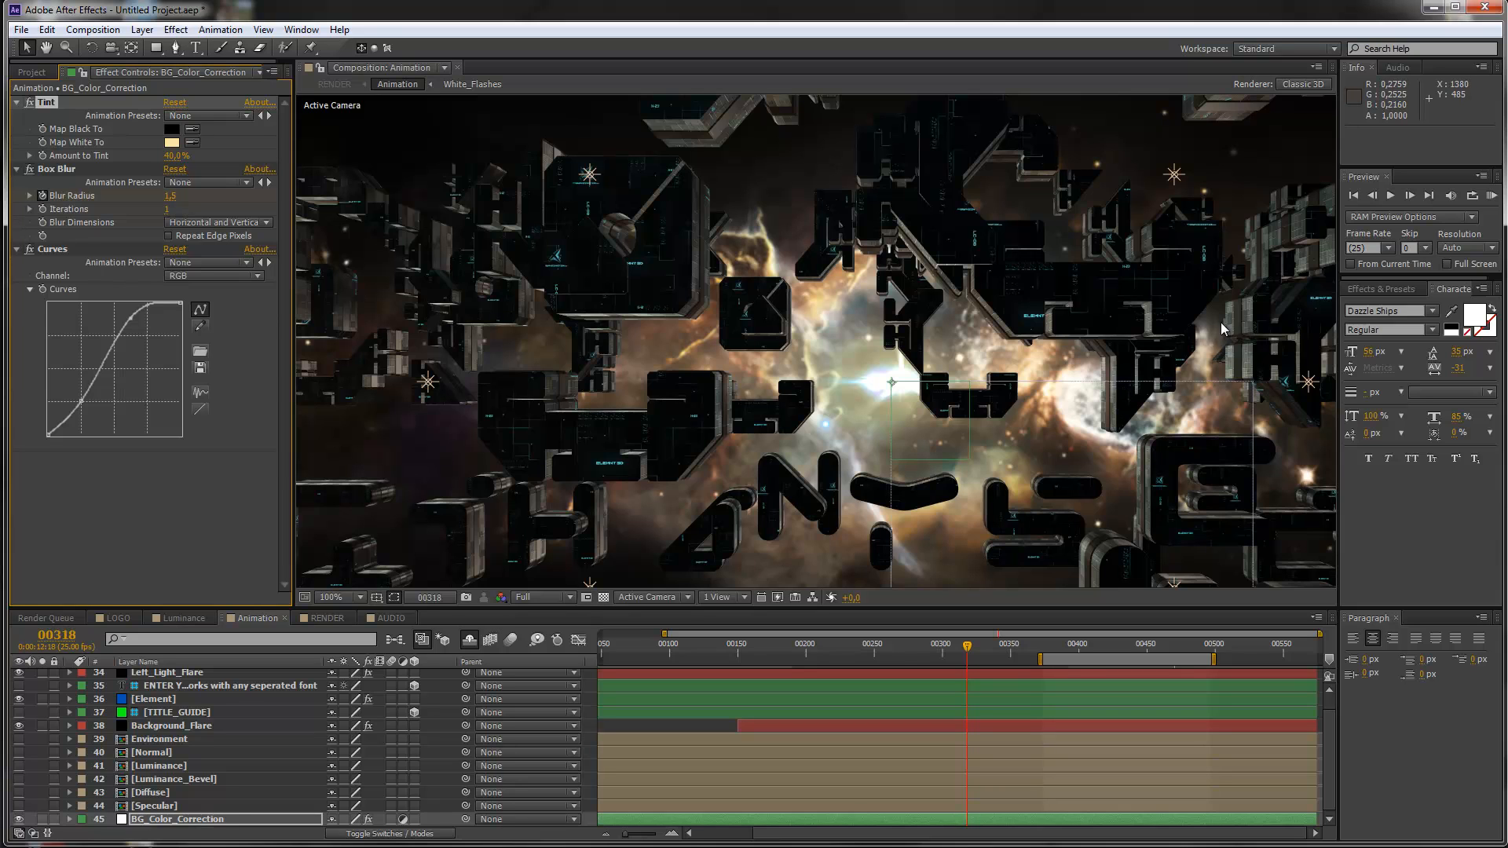
Try light blue A7D5FD as the Tint effect's Map White To colour, and undo the change
click(172, 142)
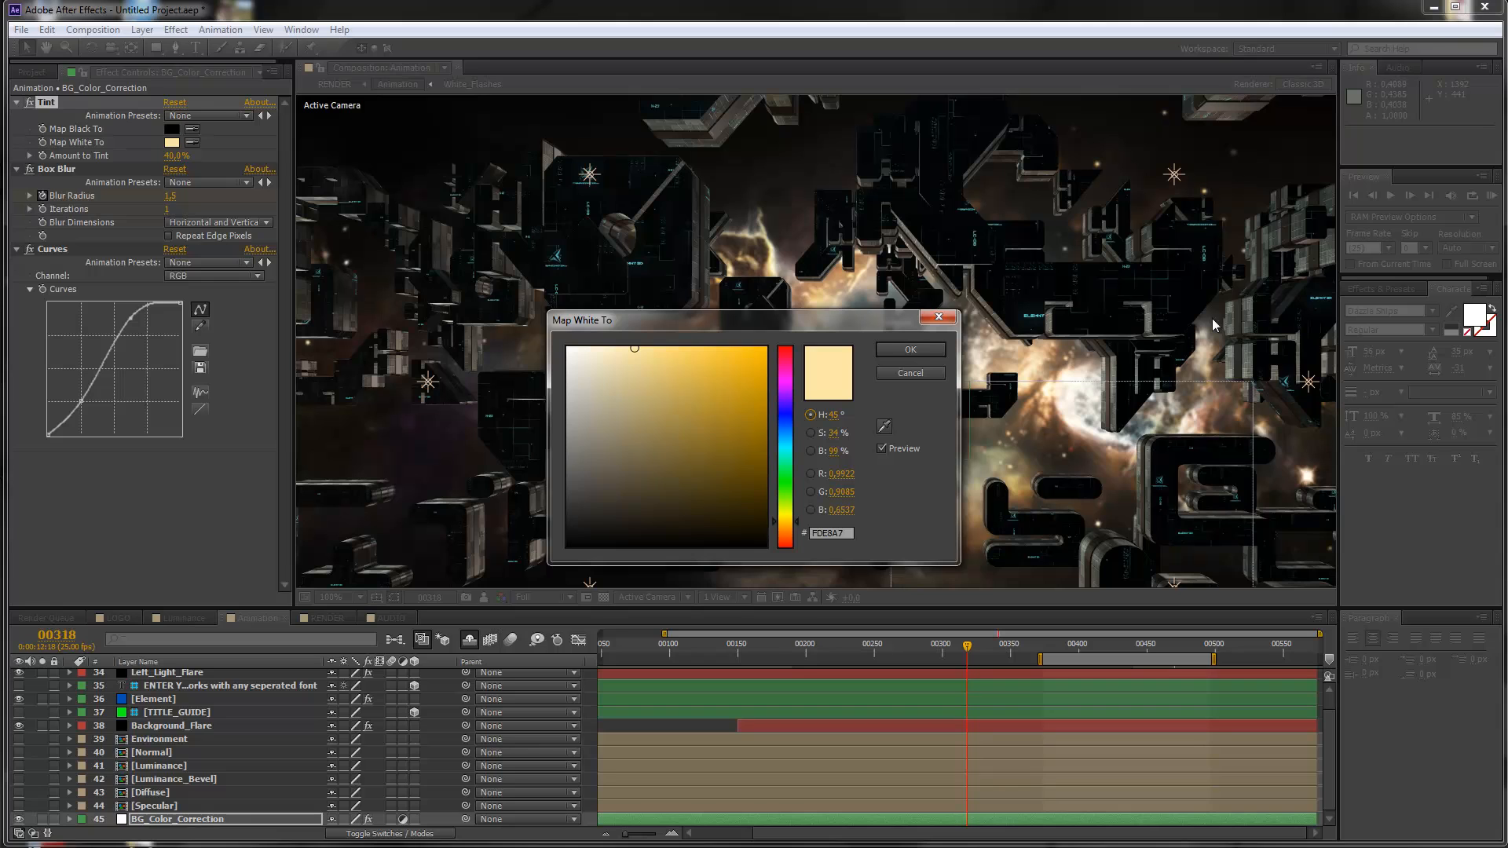
click(786, 432)
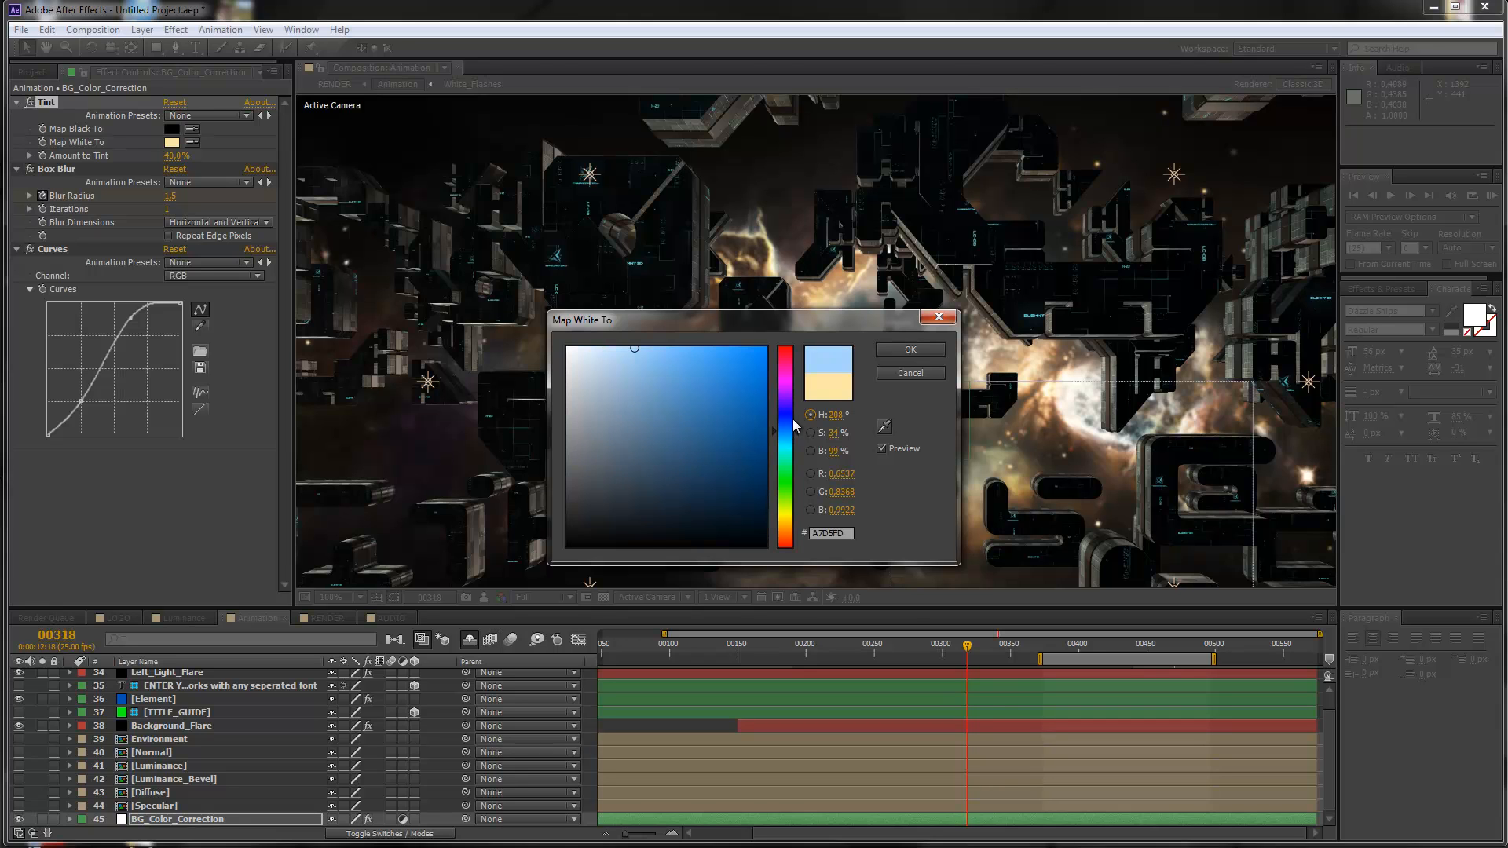
click(896, 355)
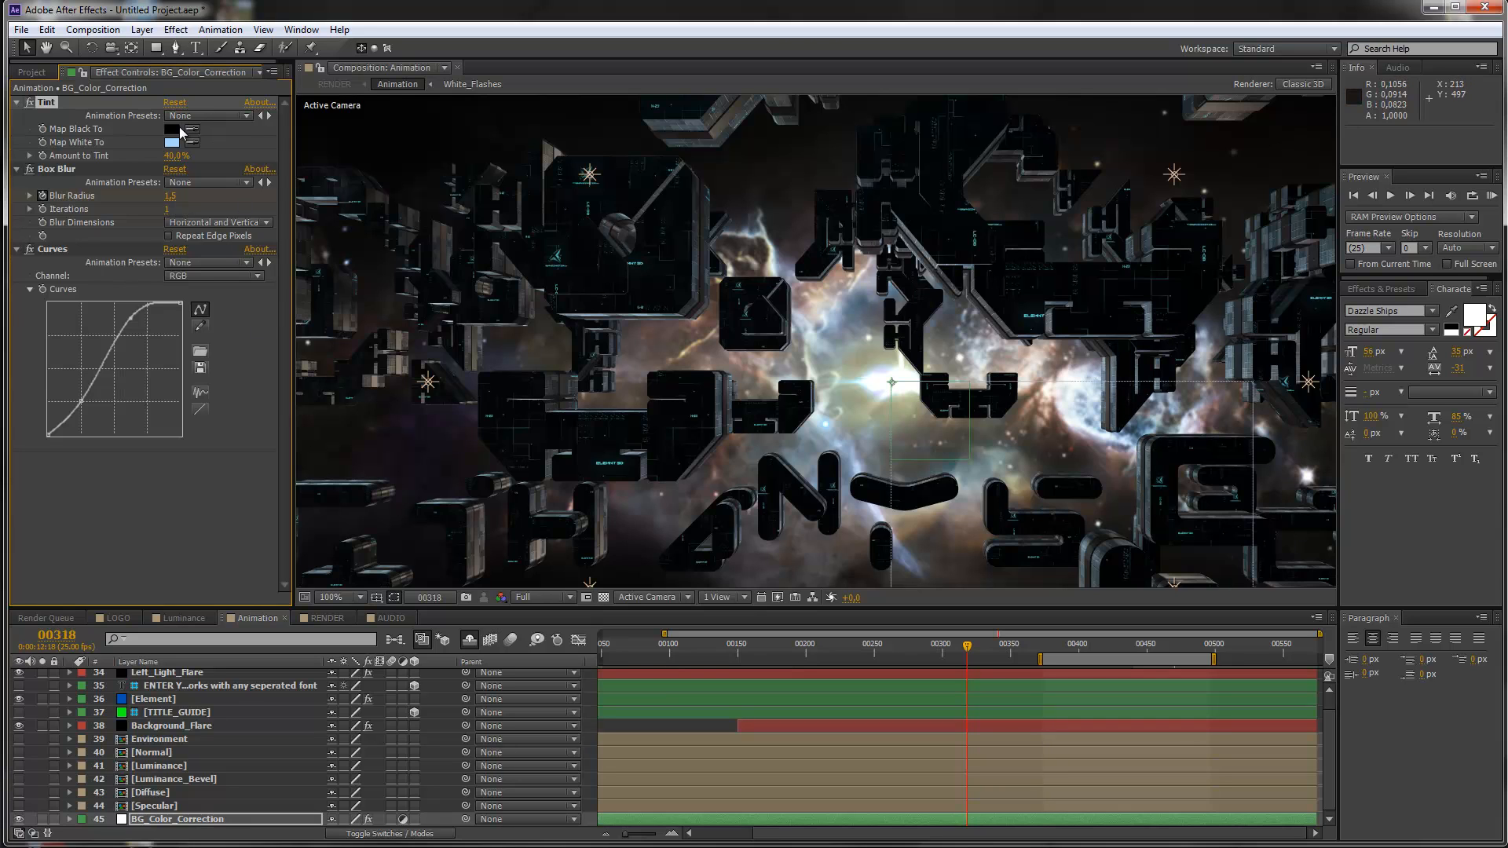
key(ctrl+z)
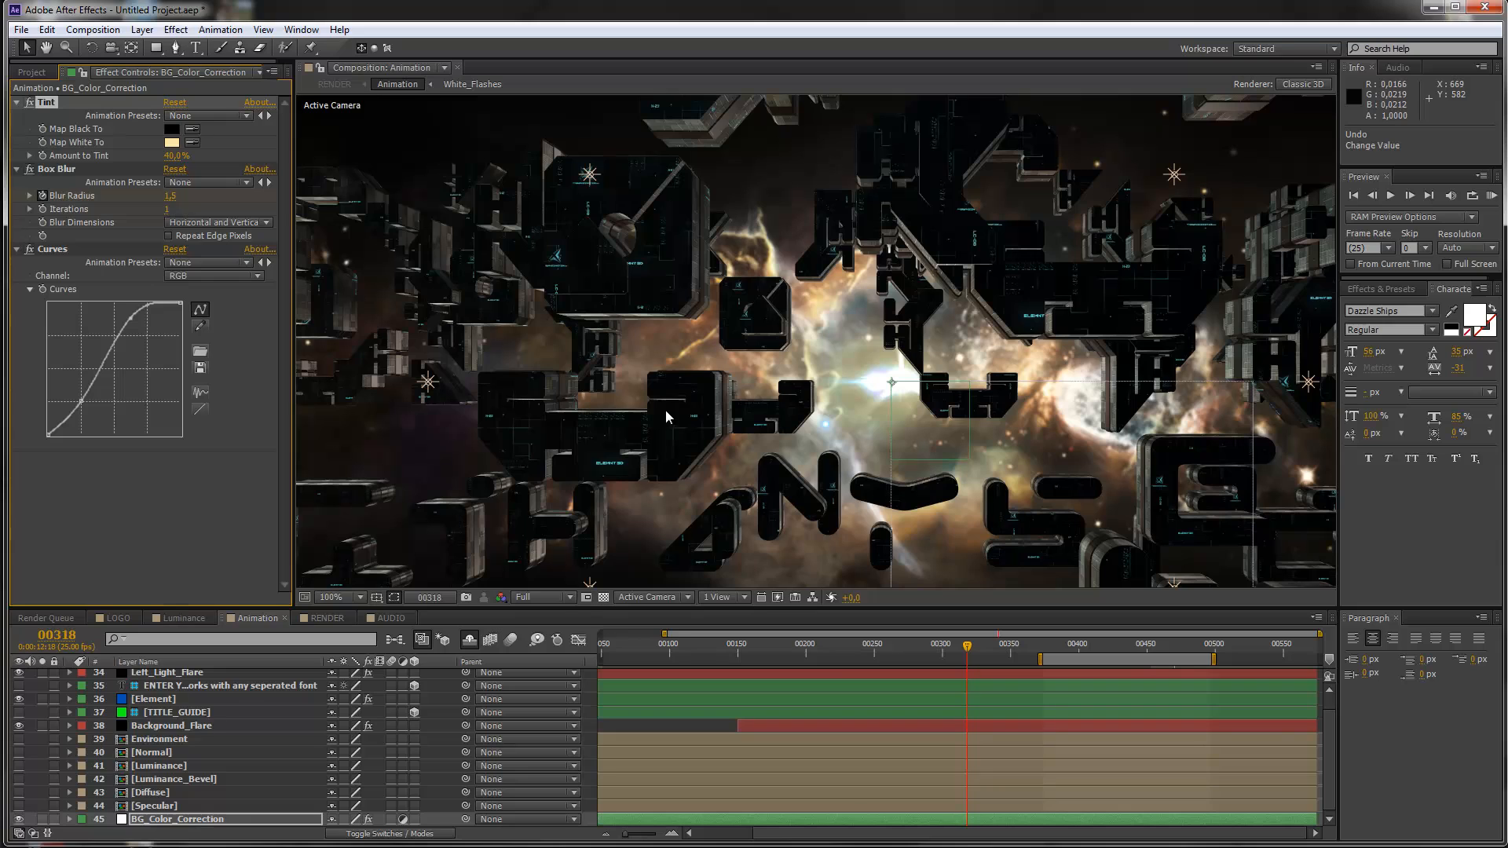
View the recoloured flare at frame 122 and enlarge the timeline area to show more of the layer list
click(699, 653)
key(KP_0)
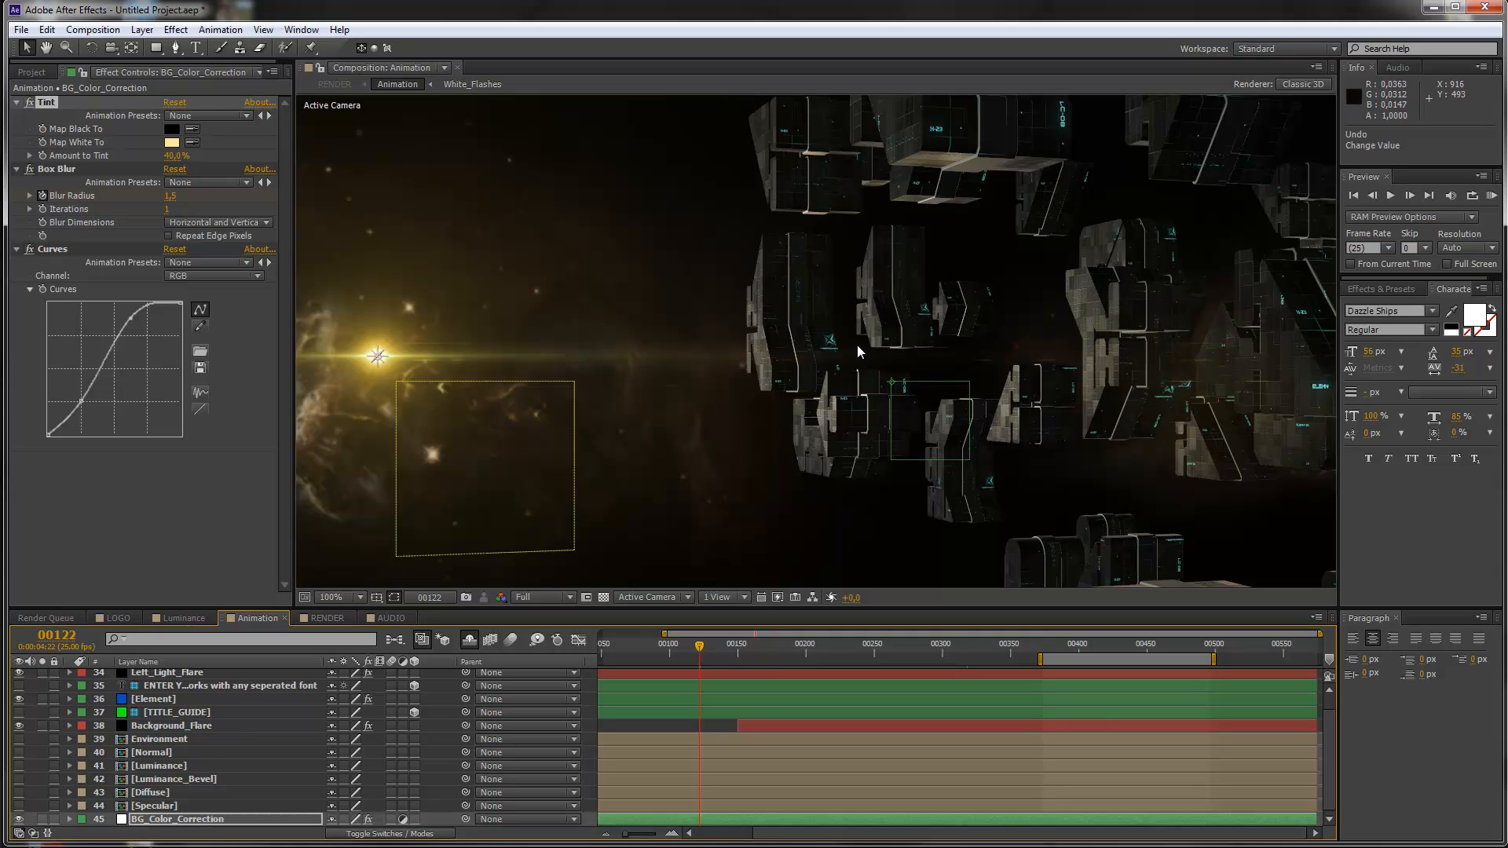
drag(671, 611, 674, 562)
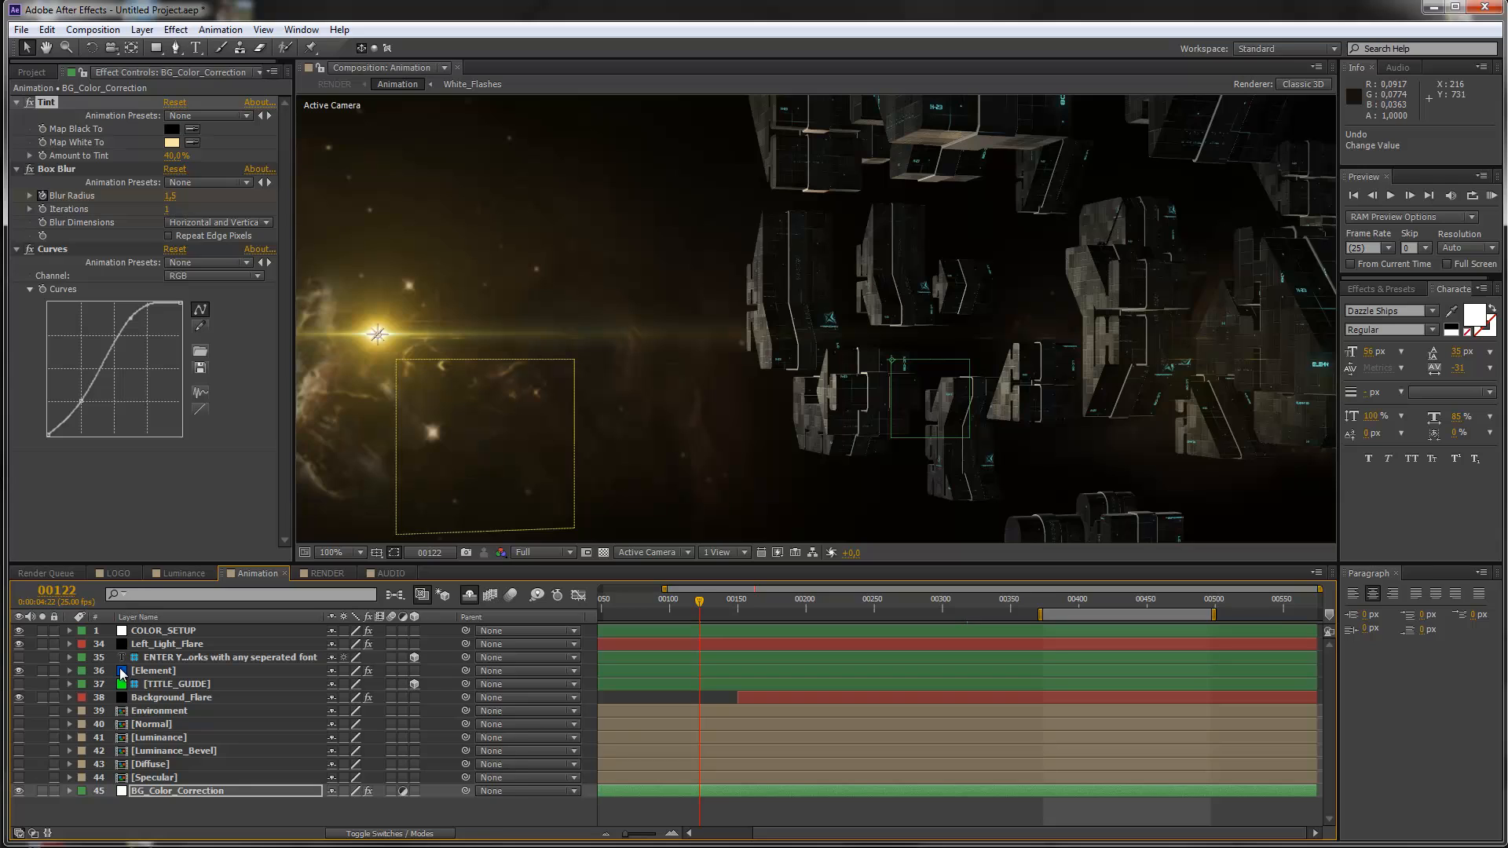
Open the LOGO composition in the timeline
click(117, 574)
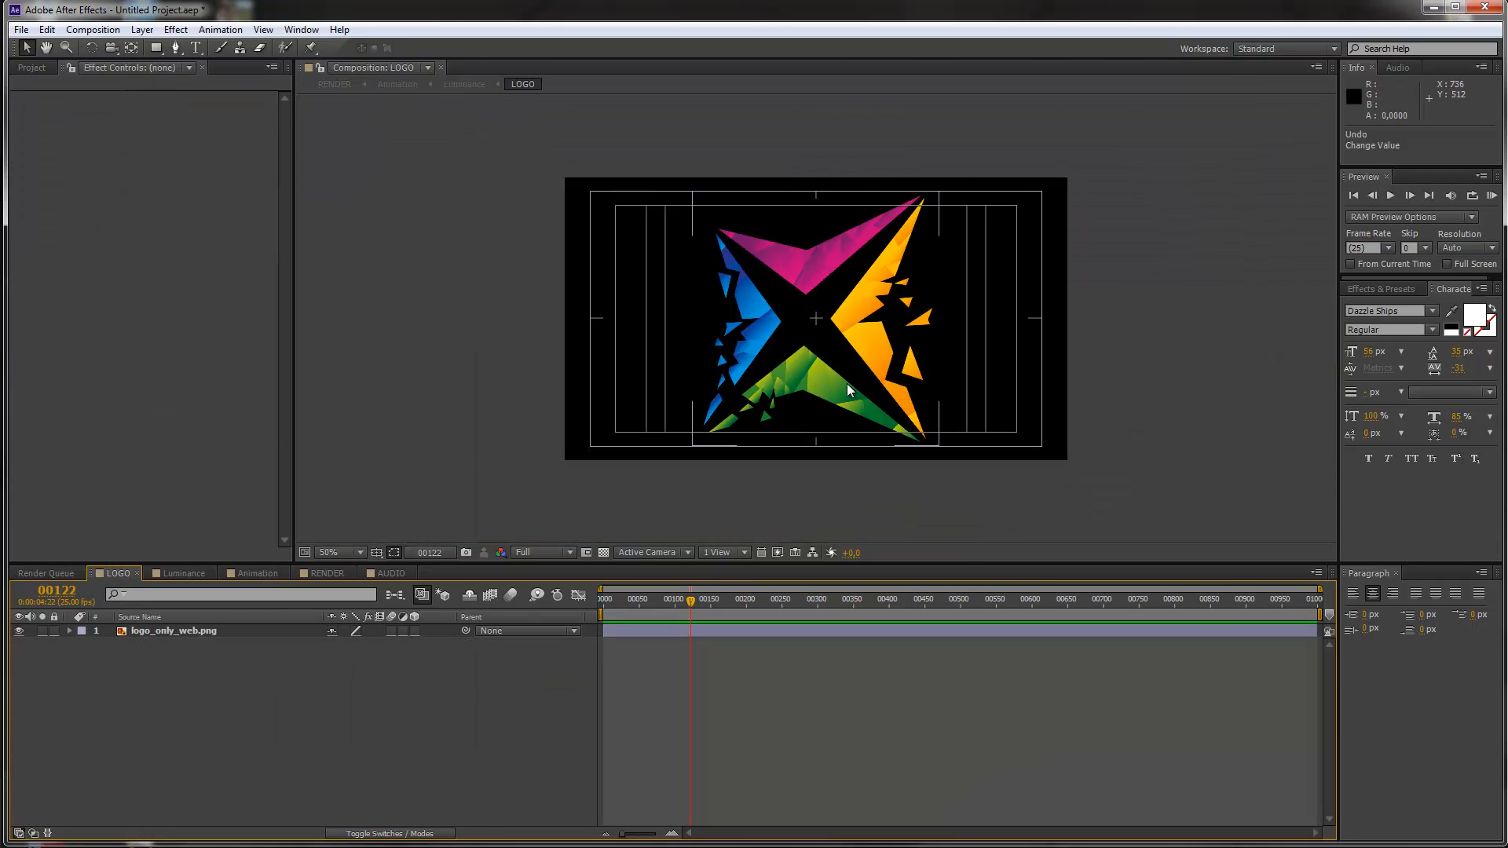
Import Logo_Envato_2.ai as footage from the Elements&Training > Textures folder on the Source (A:) drive
click(29, 63)
click(21, 29)
mouse_move(198, 237)
click(298, 232)
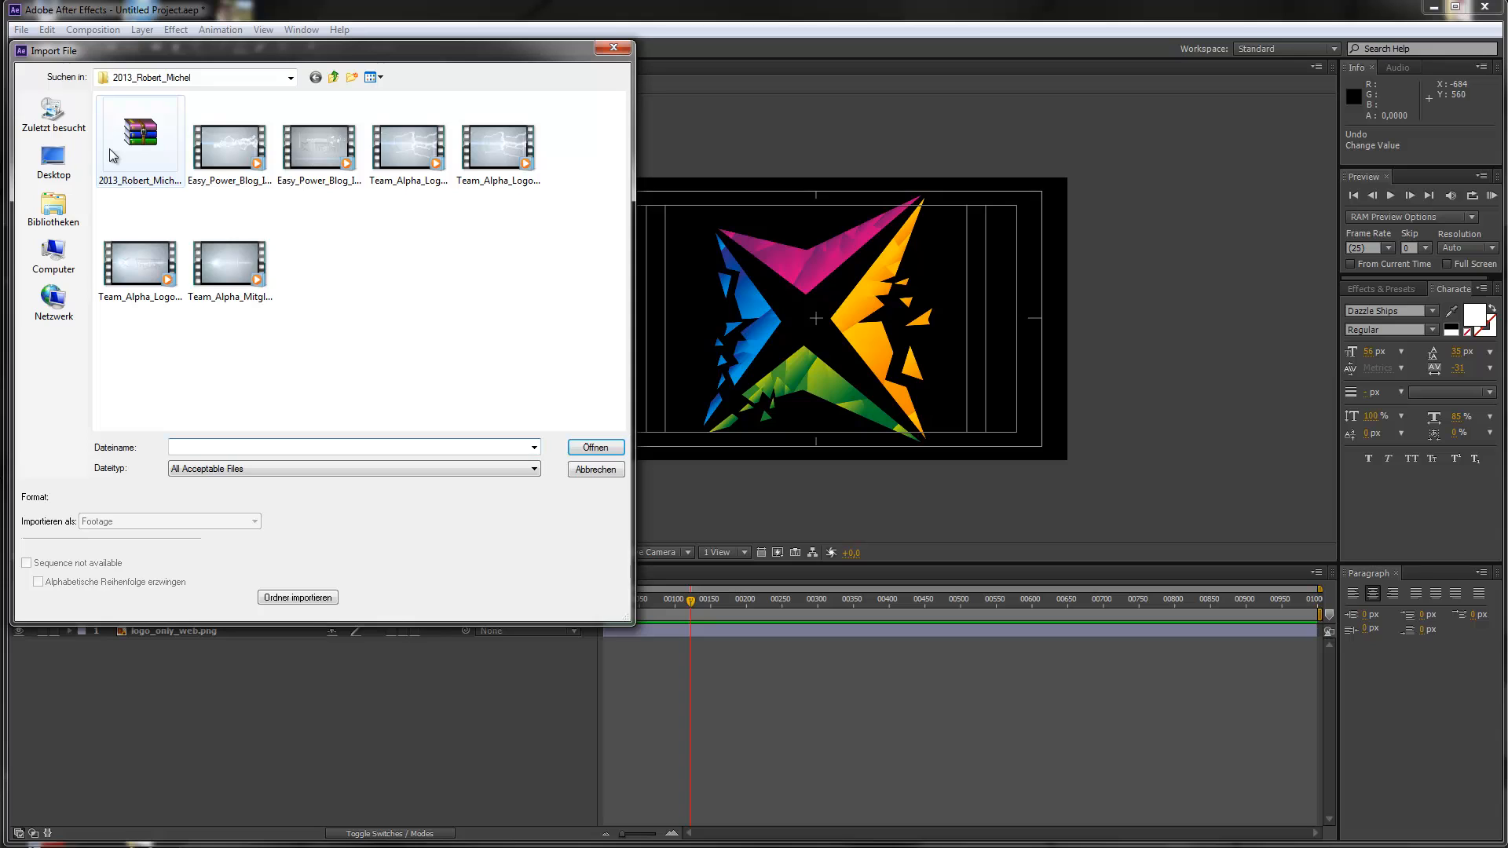
click(53, 255)
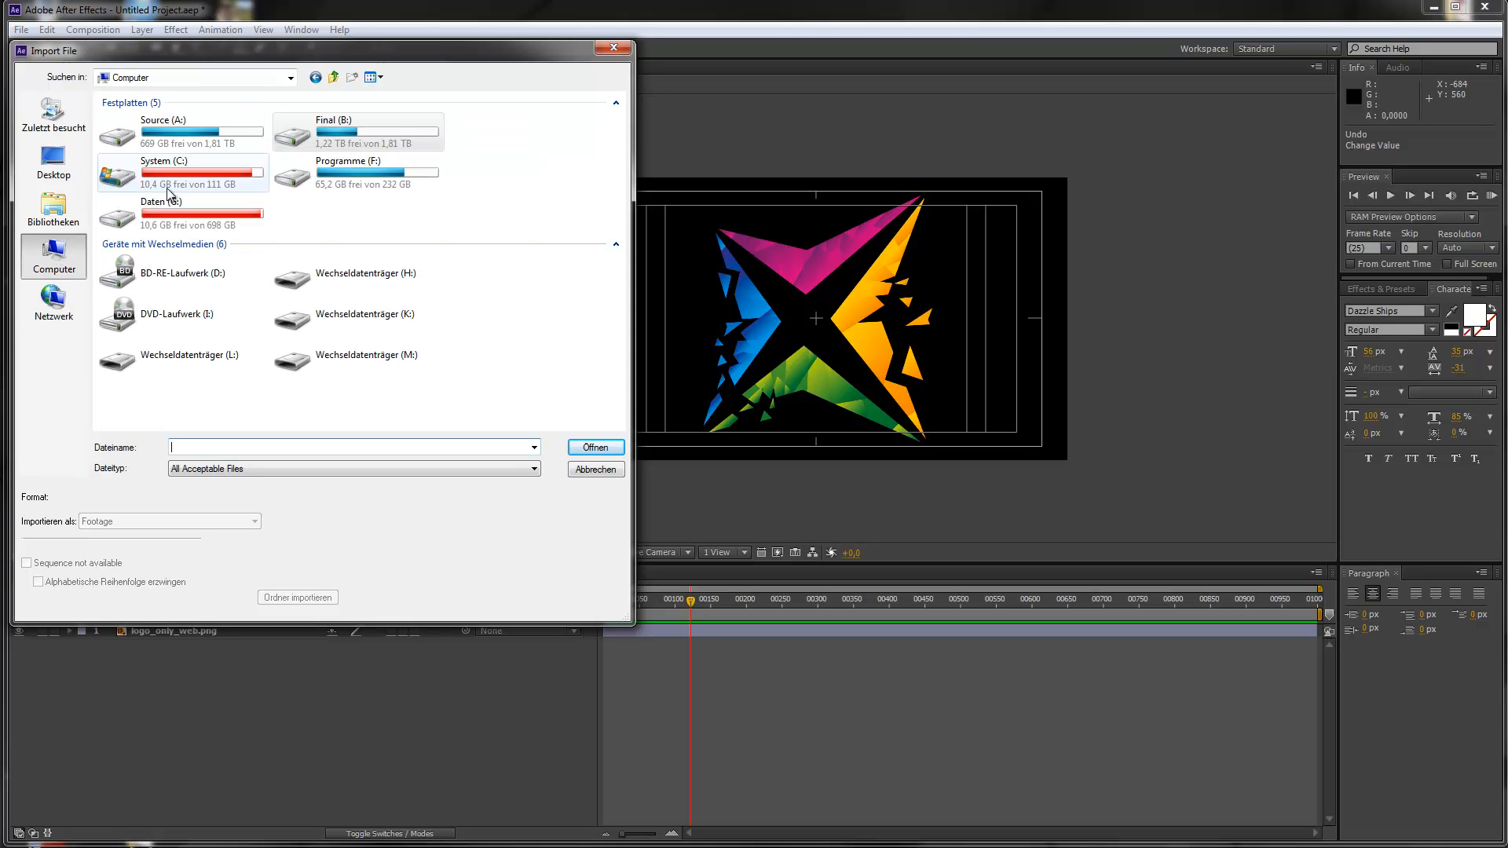
double_click(181, 140)
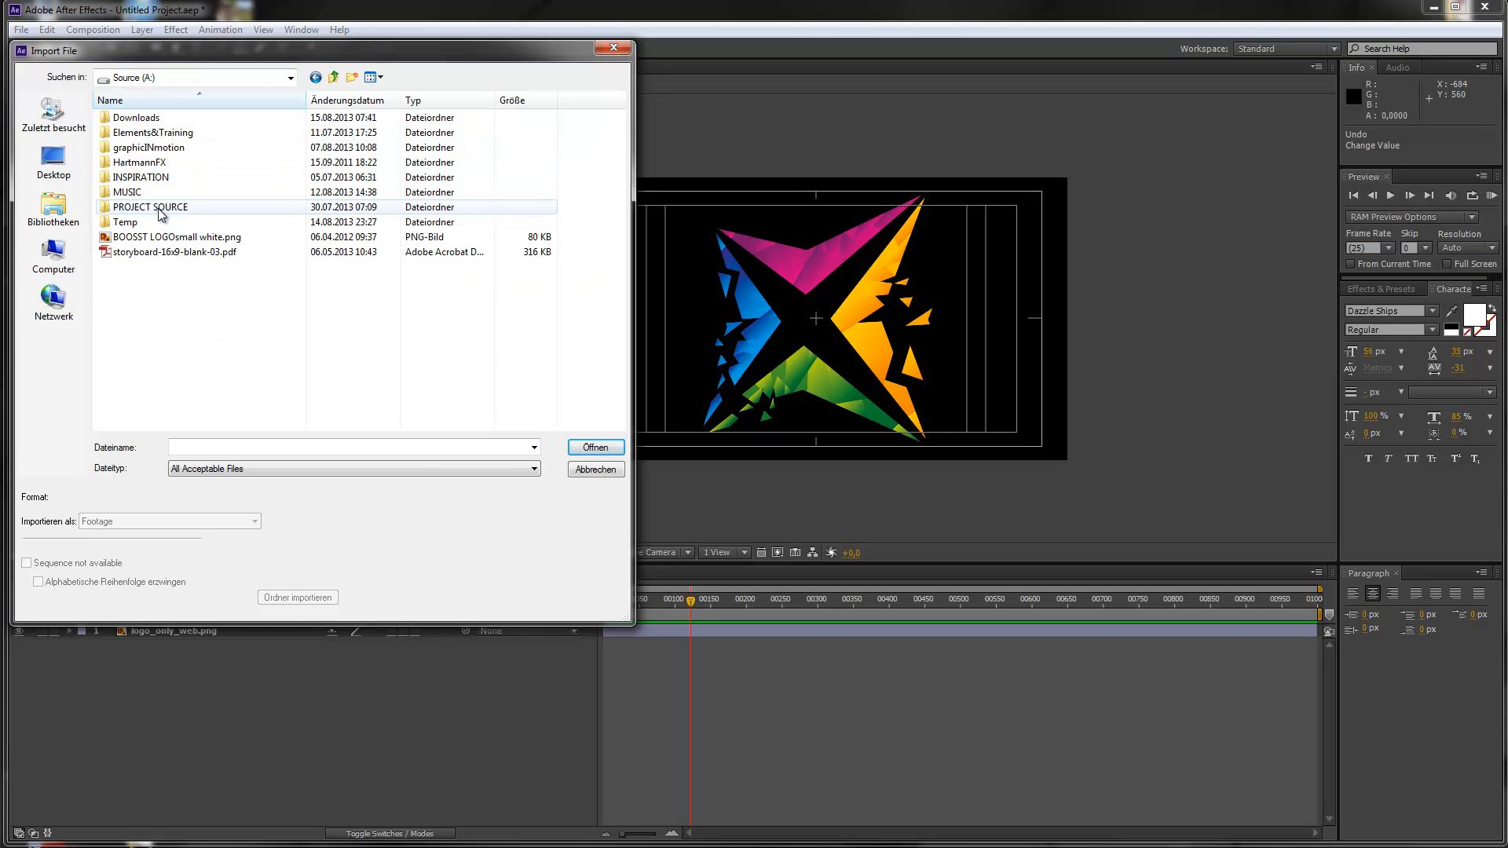
double_click(153, 135)
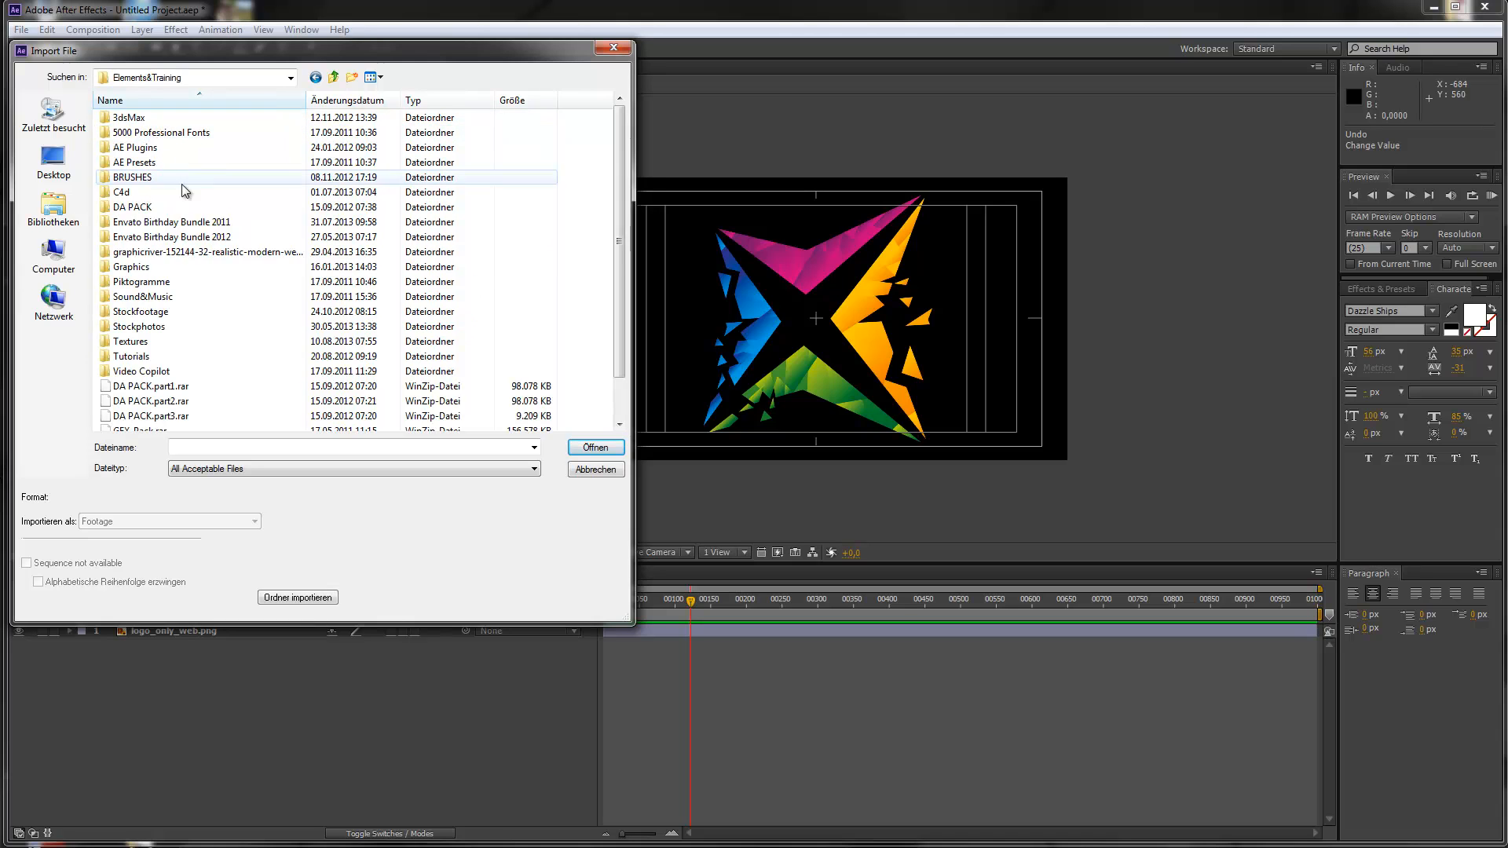
scroll(185, 236, down, 1)
double_click(168, 293)
click(149, 267)
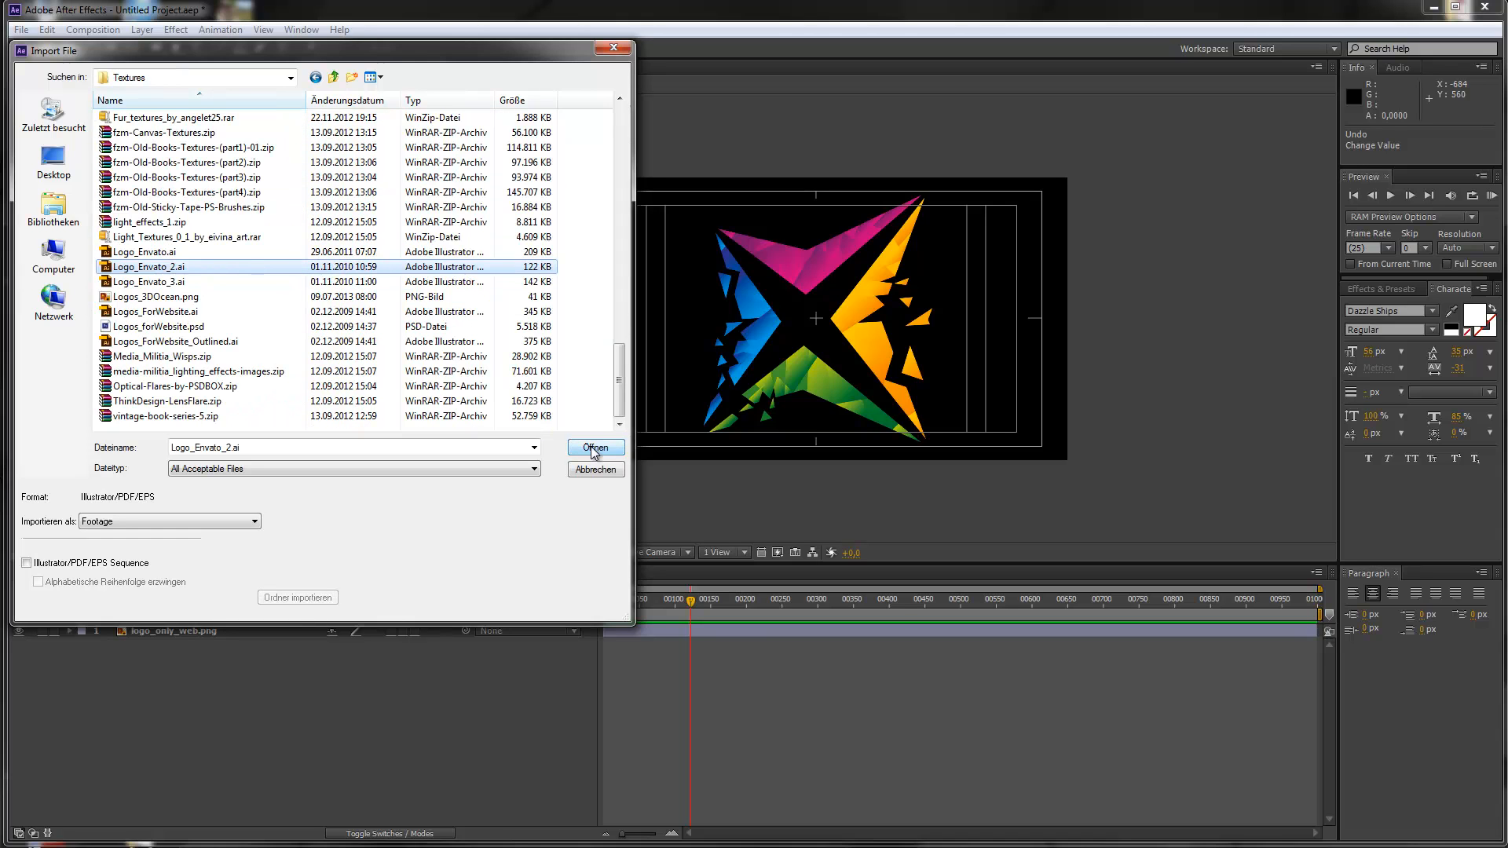
click(594, 447)
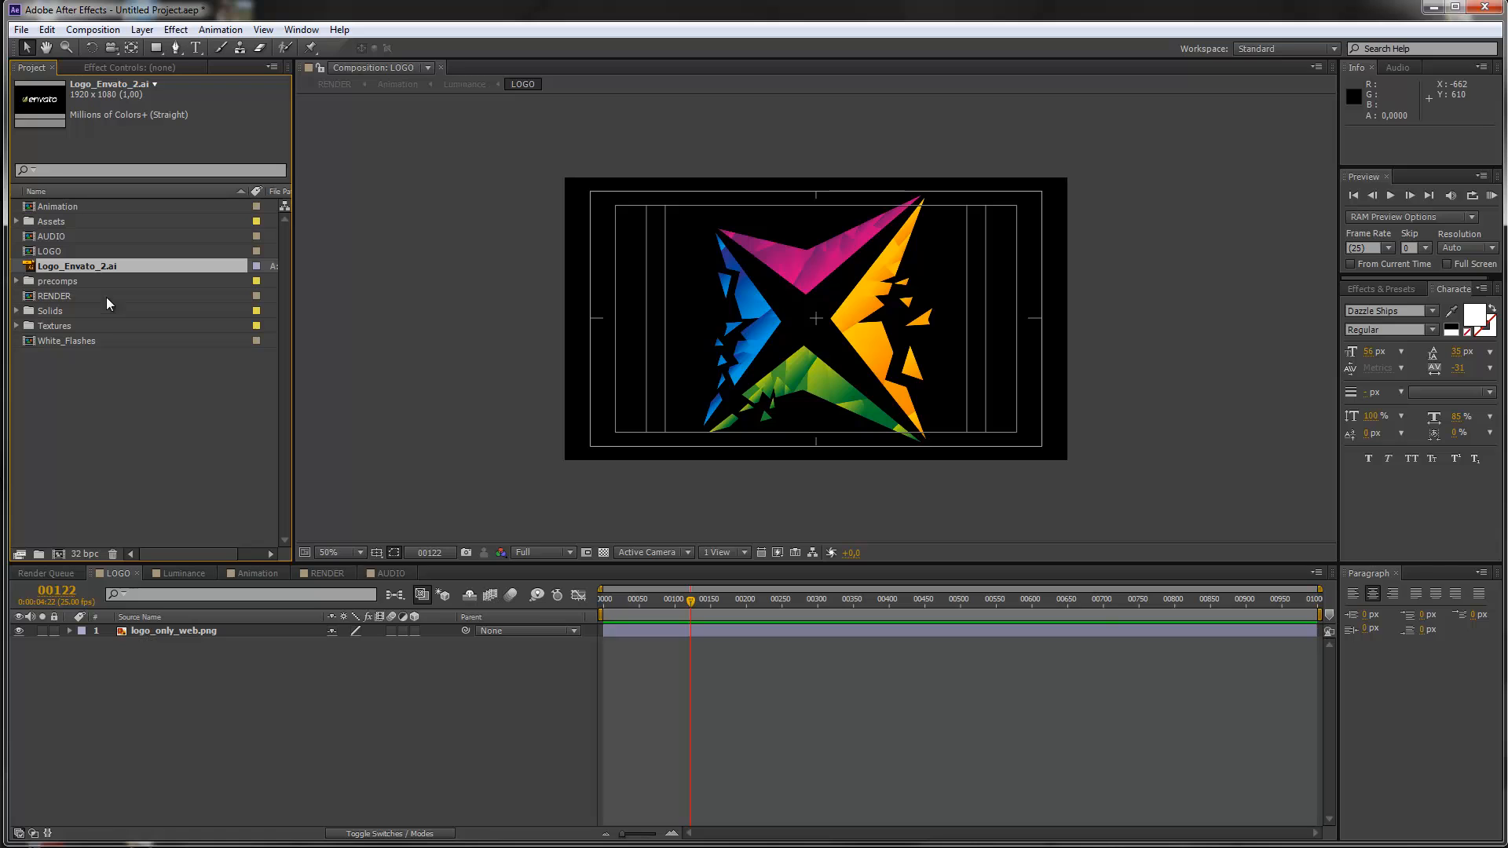
Replace the logo in the LOGO composition with Logo_Envato_2.ai, hiding logo_only_web.png, and scale the new logo to 65%
drag(100, 271, 106, 628)
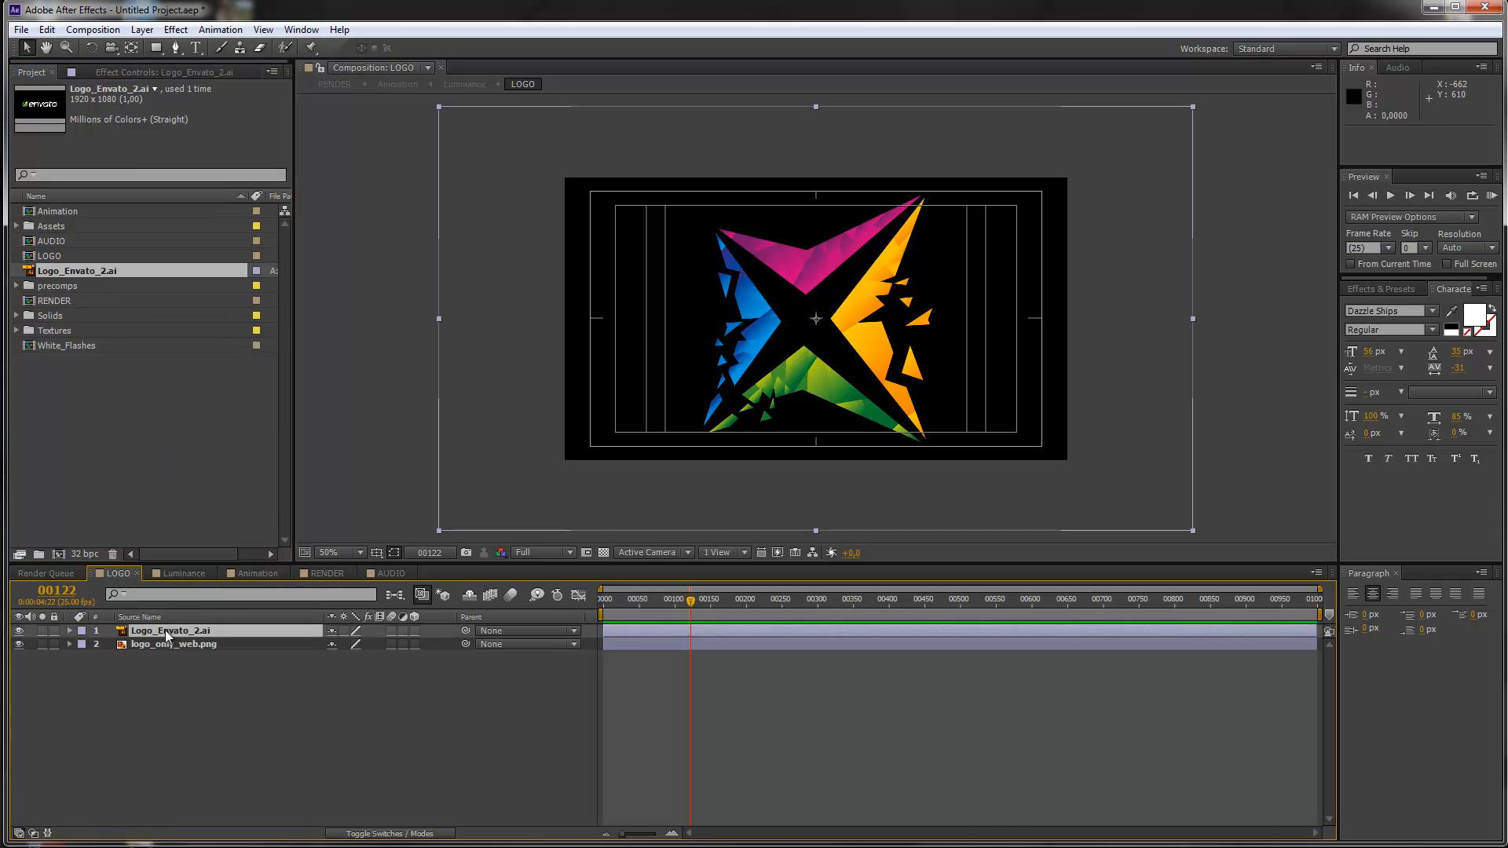
click(19, 644)
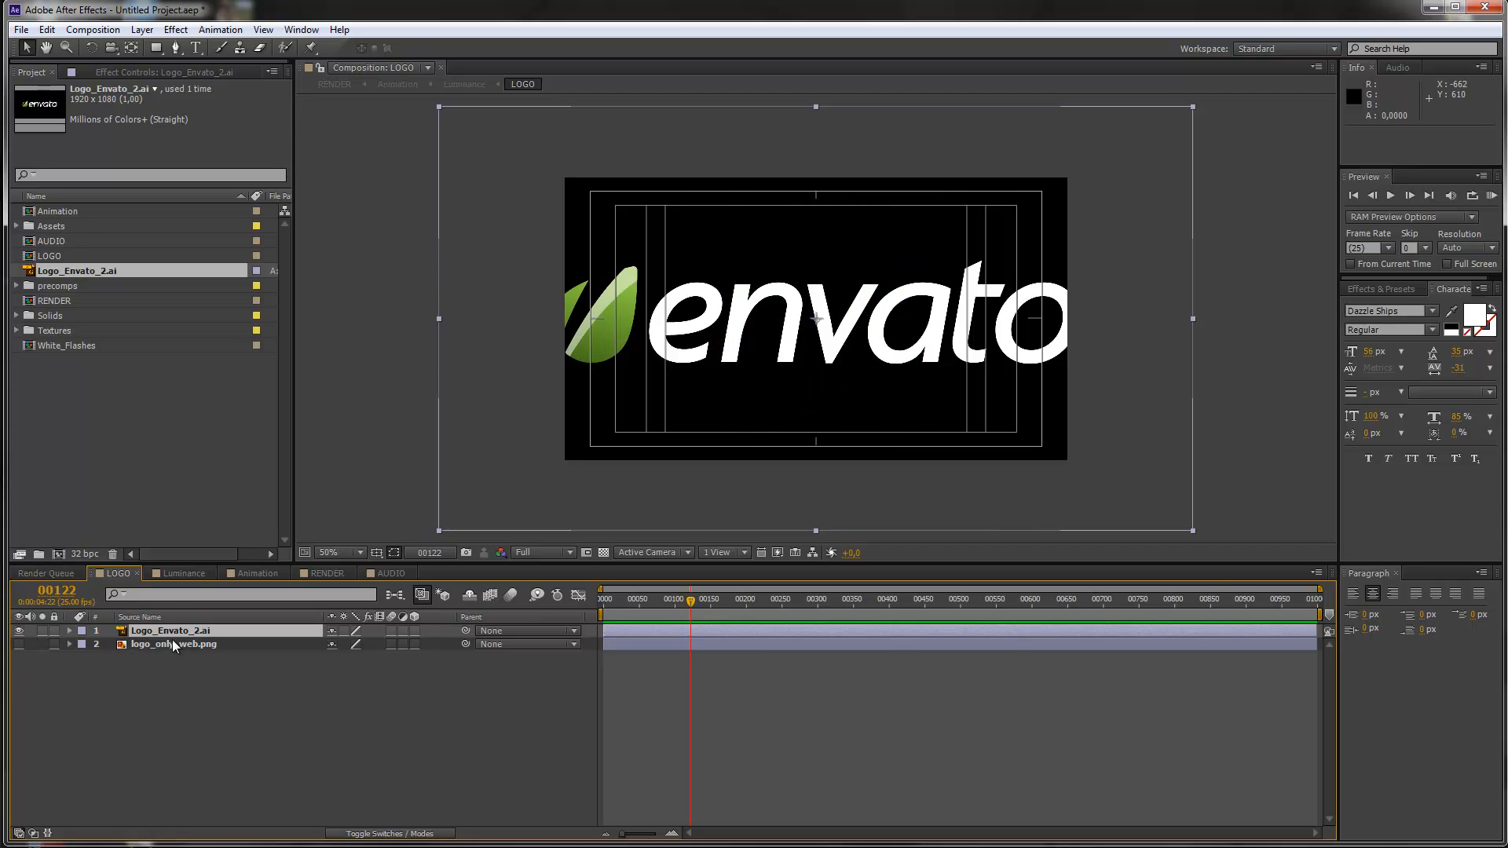
key(s)
drag(348, 644, 324, 644)
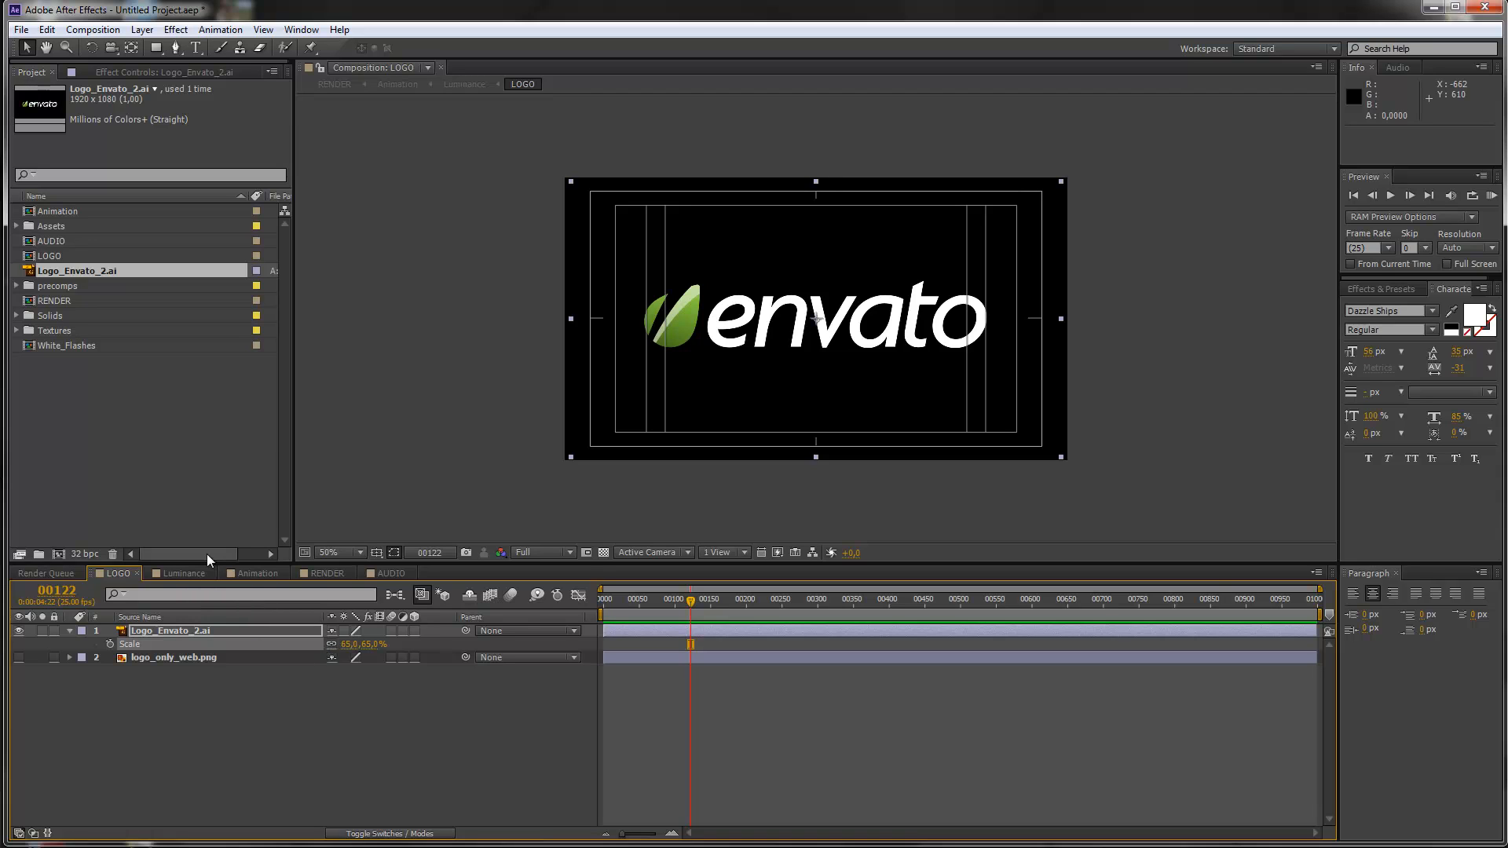
Inspect the Luminance composition at frames 446 and 134 and locate the LOGO layer in the texture
click(180, 574)
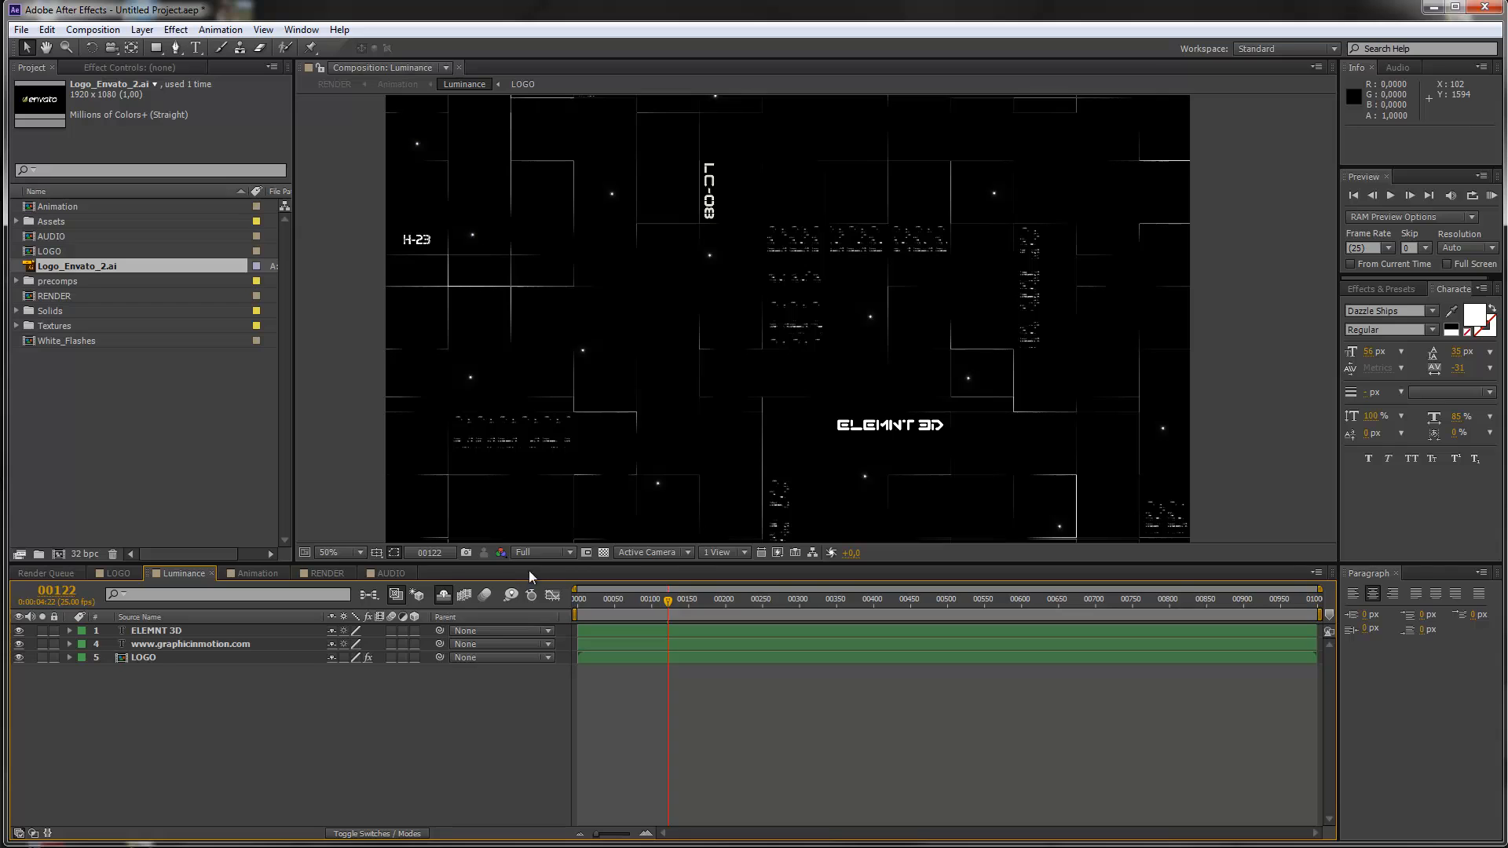
key(slash)
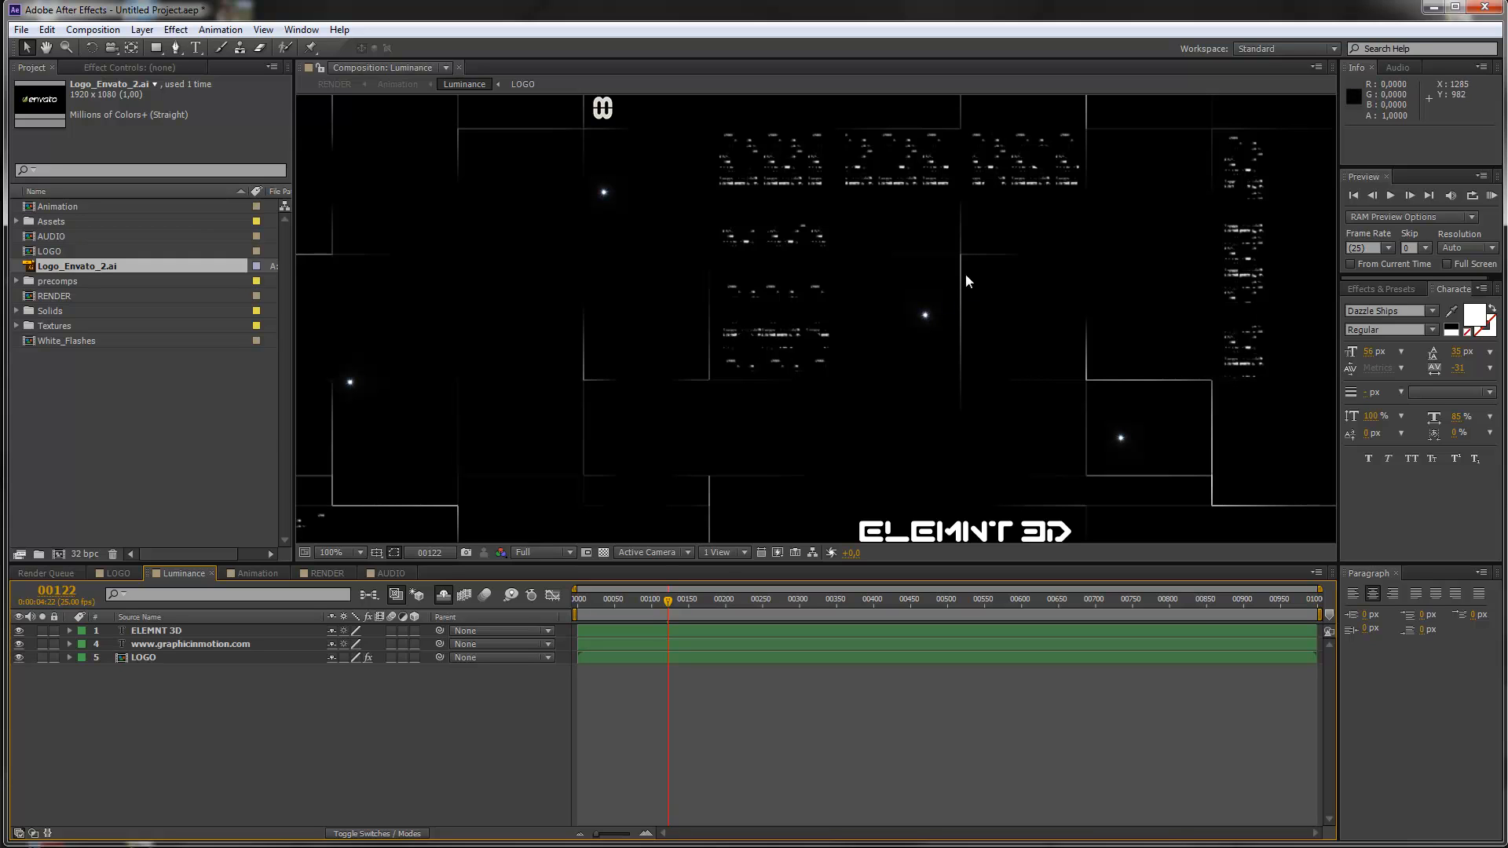
drag(699, 598, 907, 600)
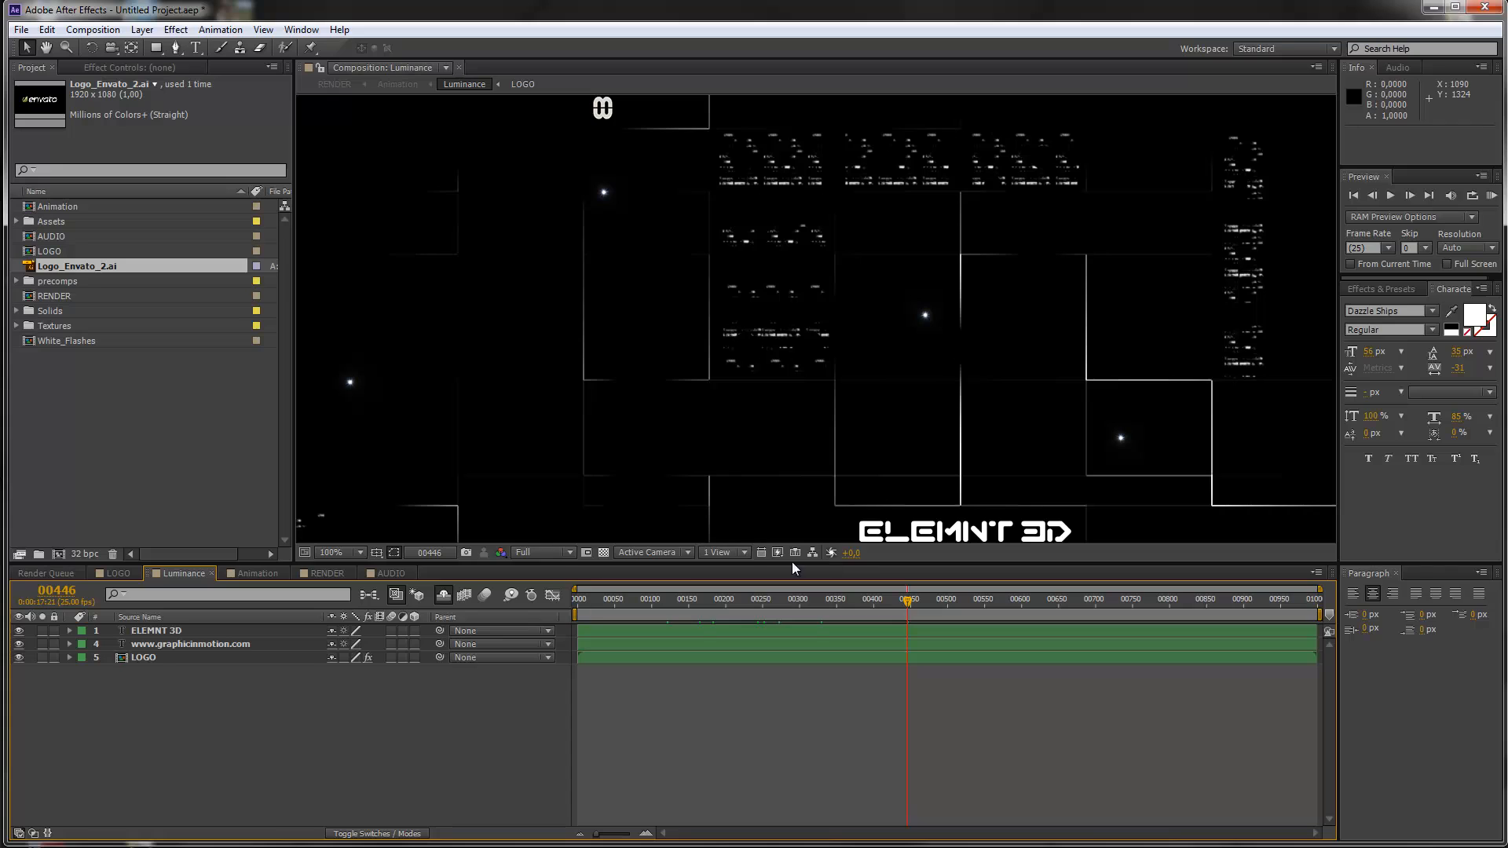
click(677, 601)
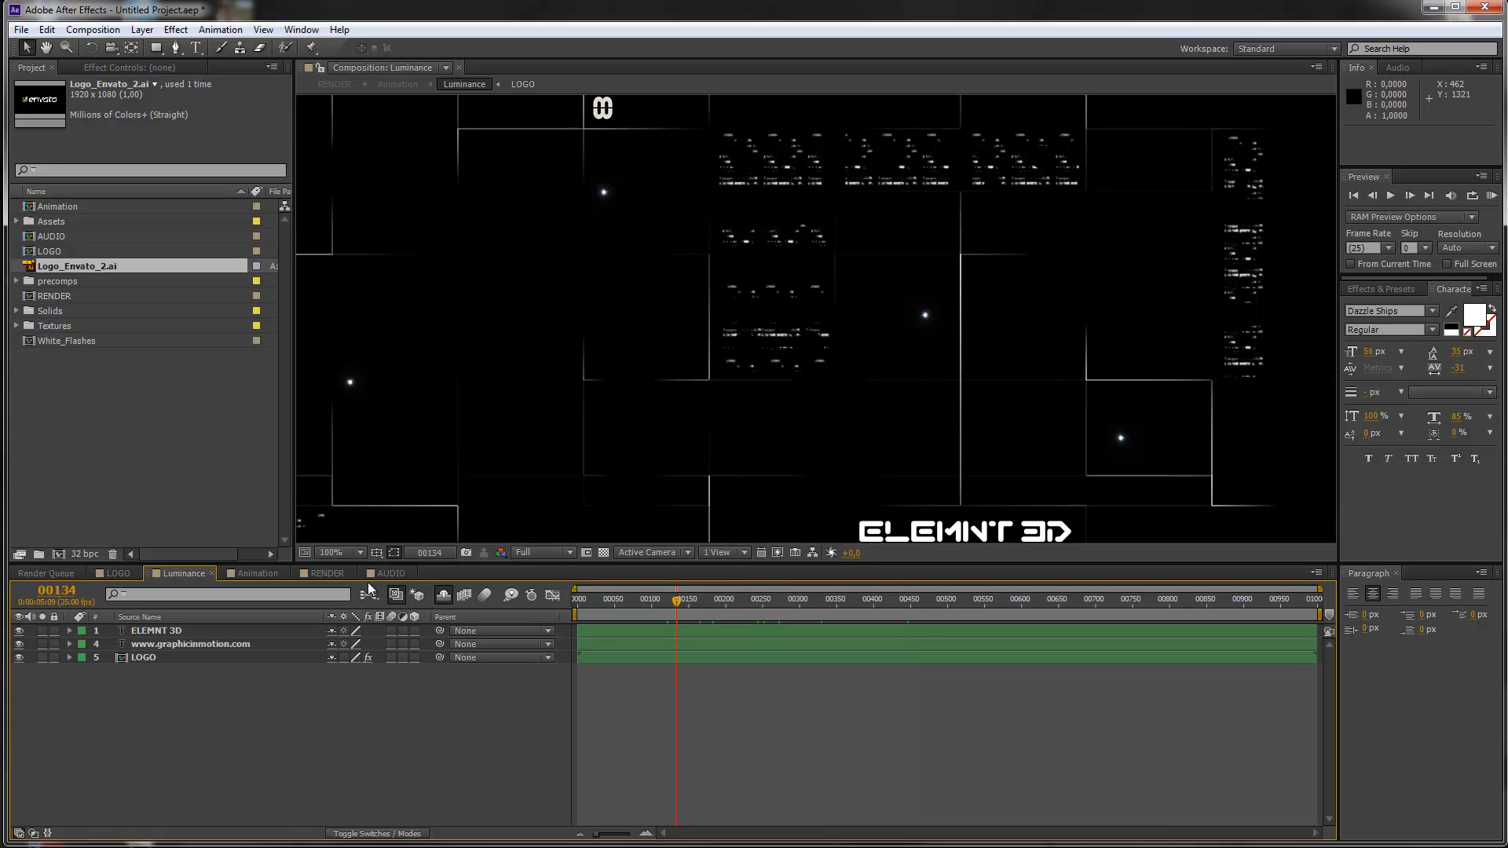
click(149, 661)
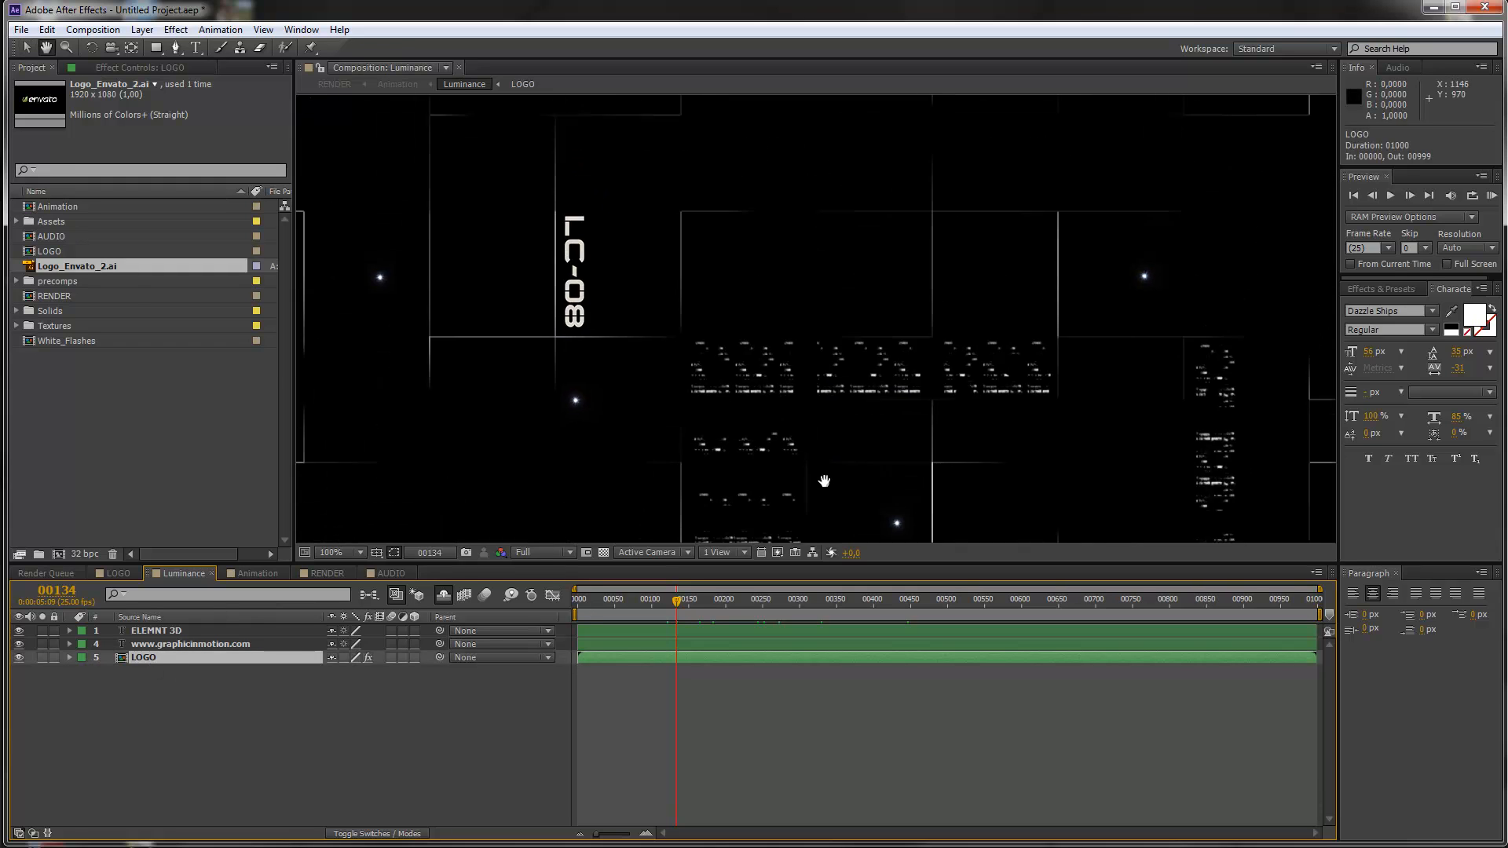
scroll(895, 322, down, 2)
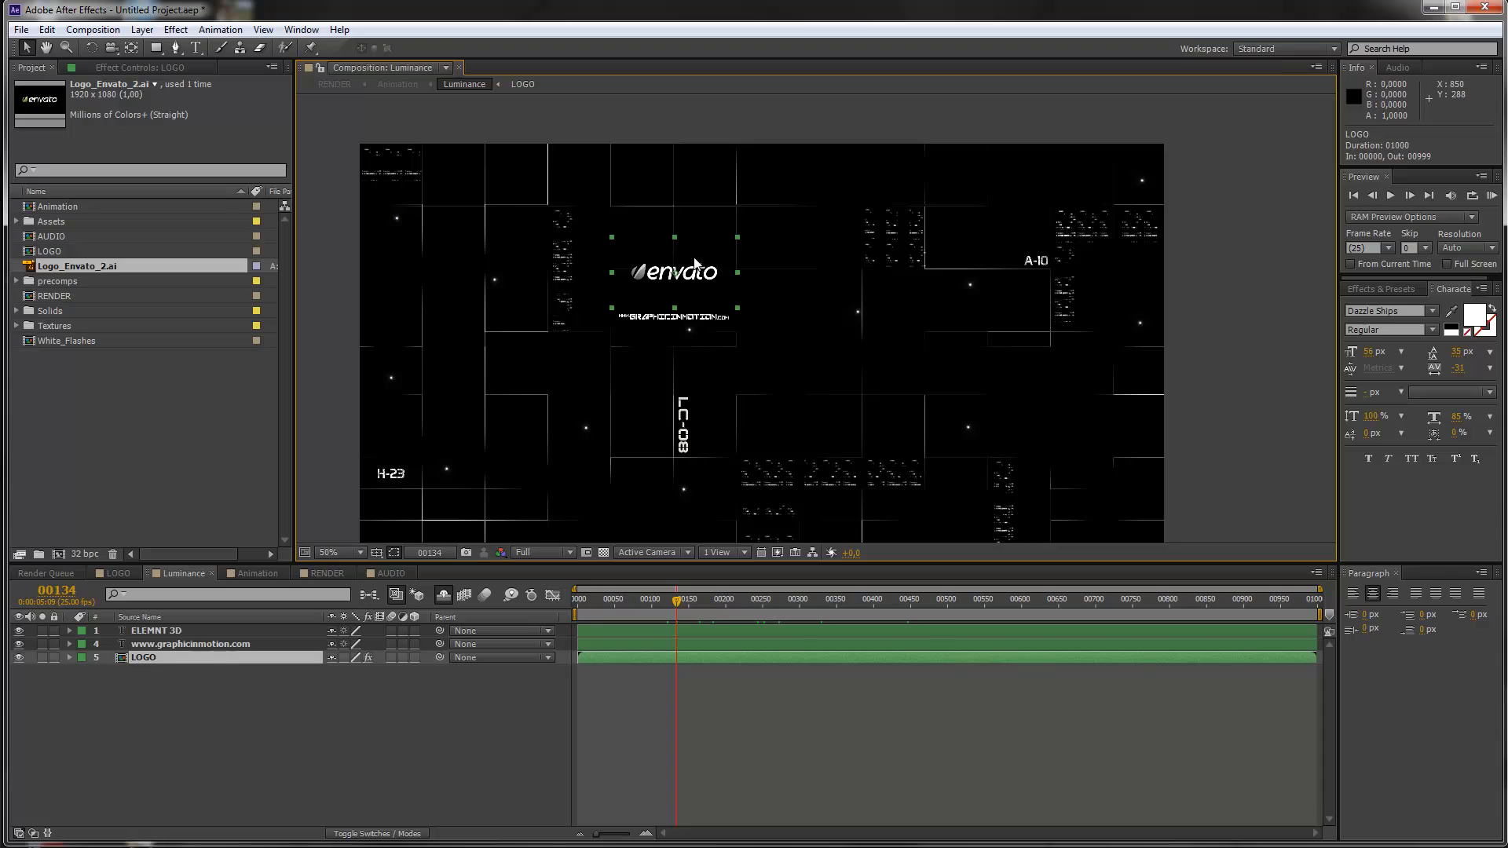
drag(805, 342, 907, 232)
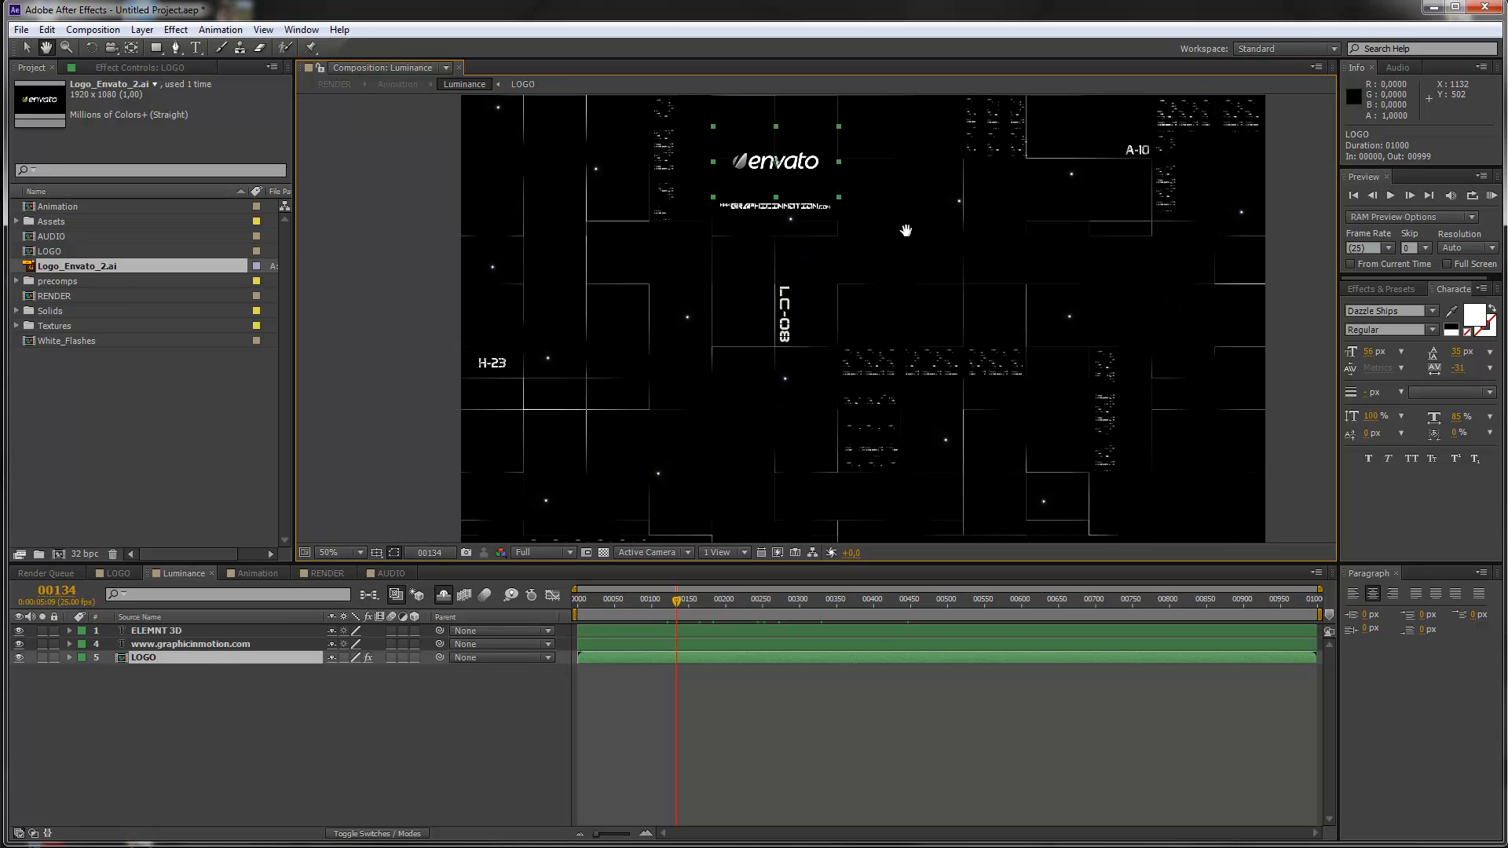
click(236, 644)
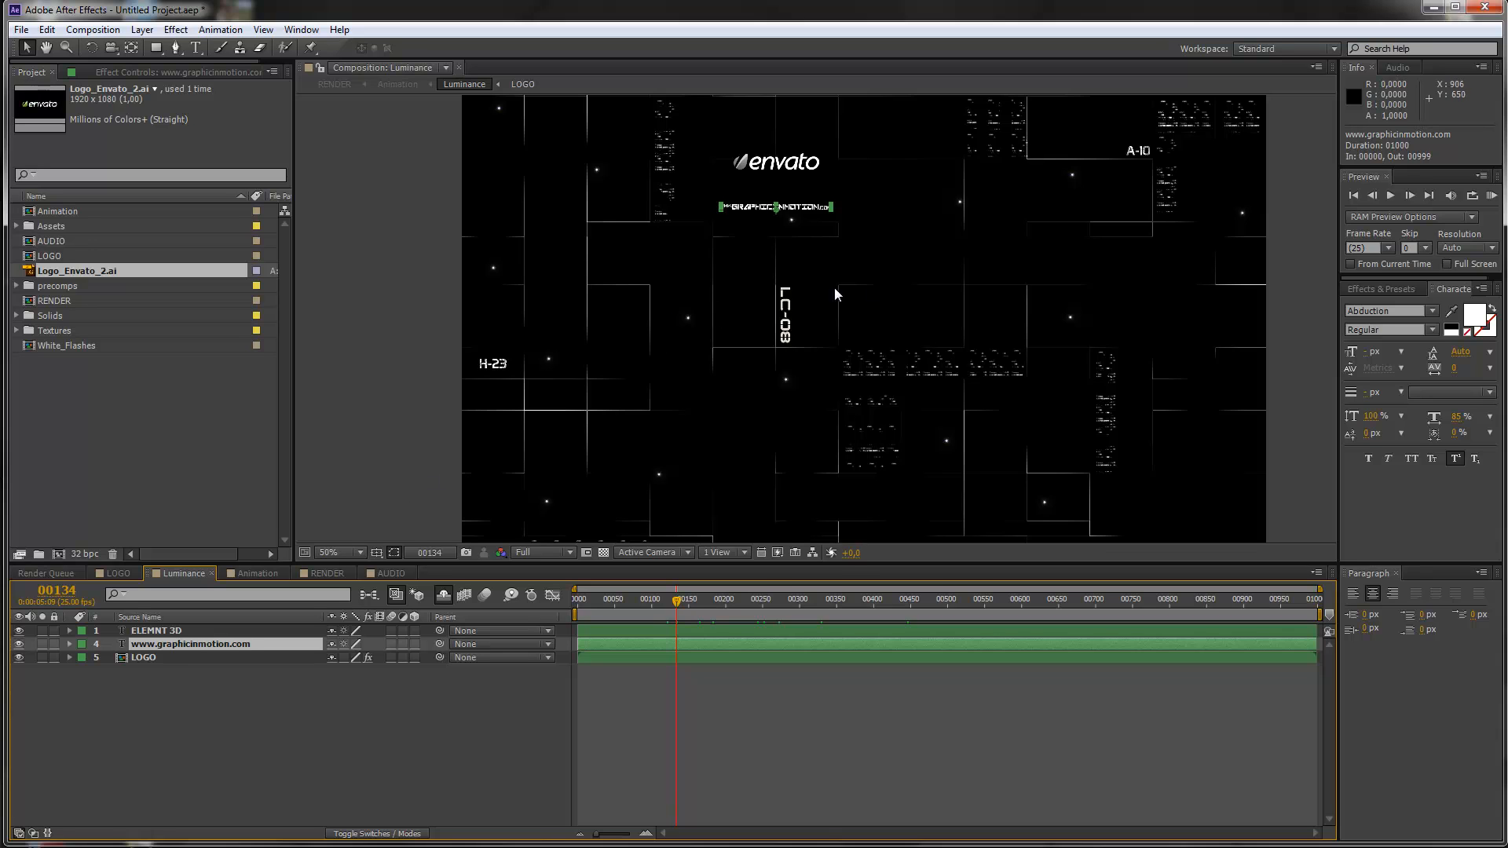
key(period)
key(period)
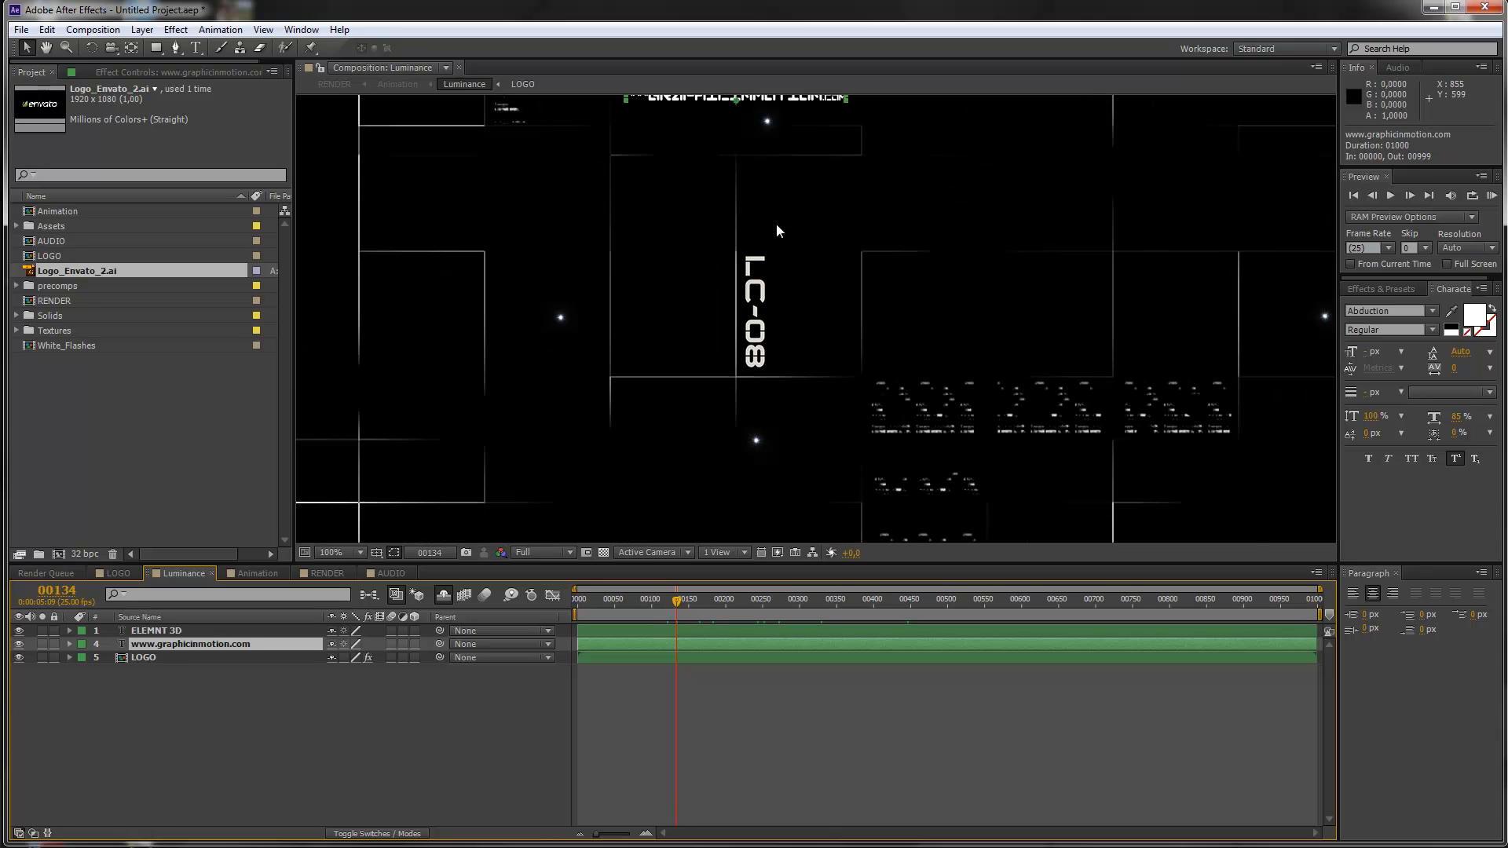
scroll(765, 235, up, 3)
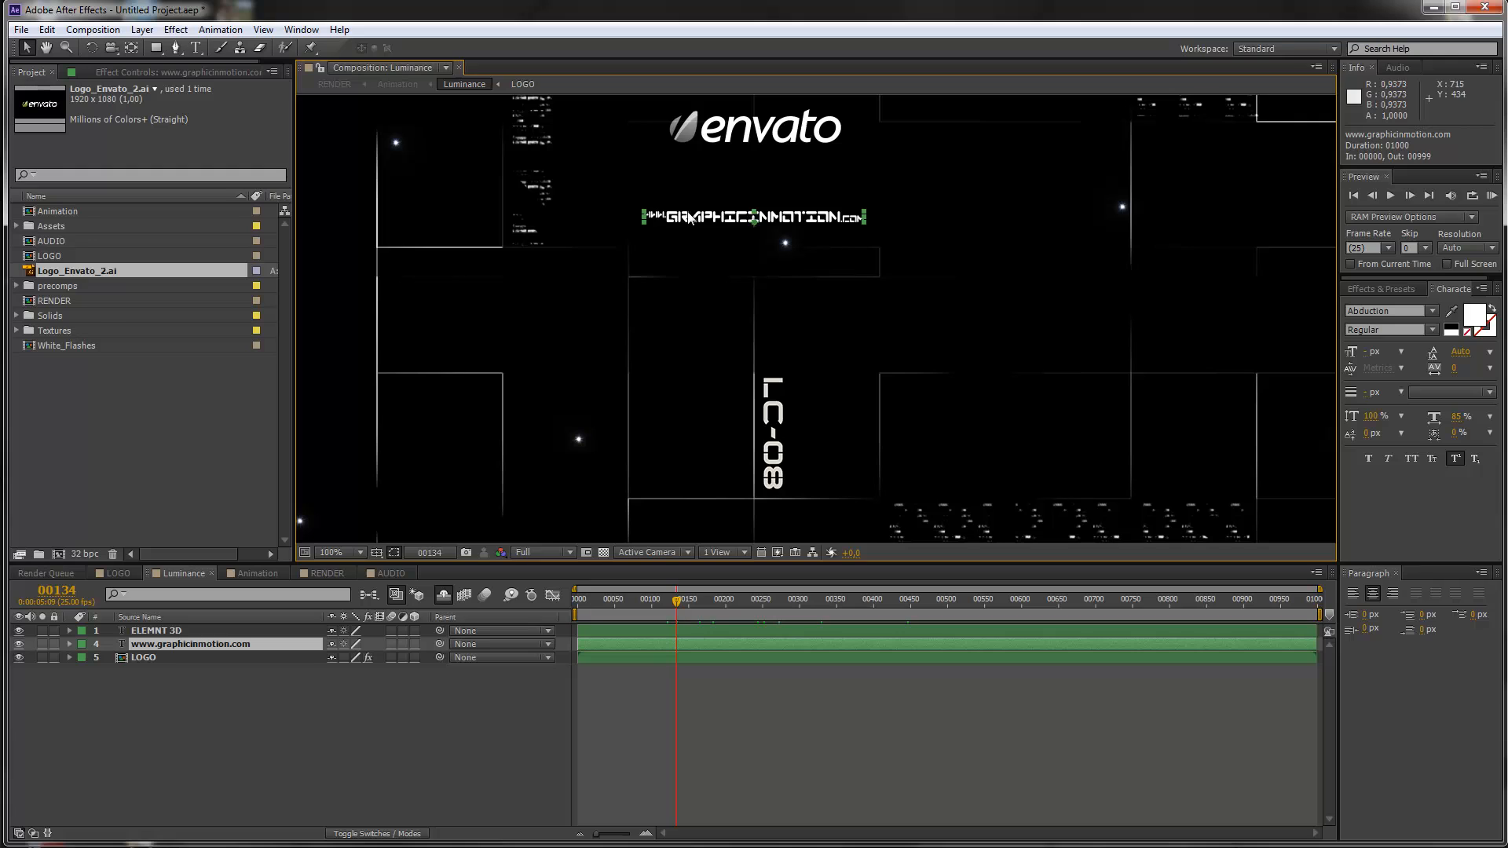
click(197, 48)
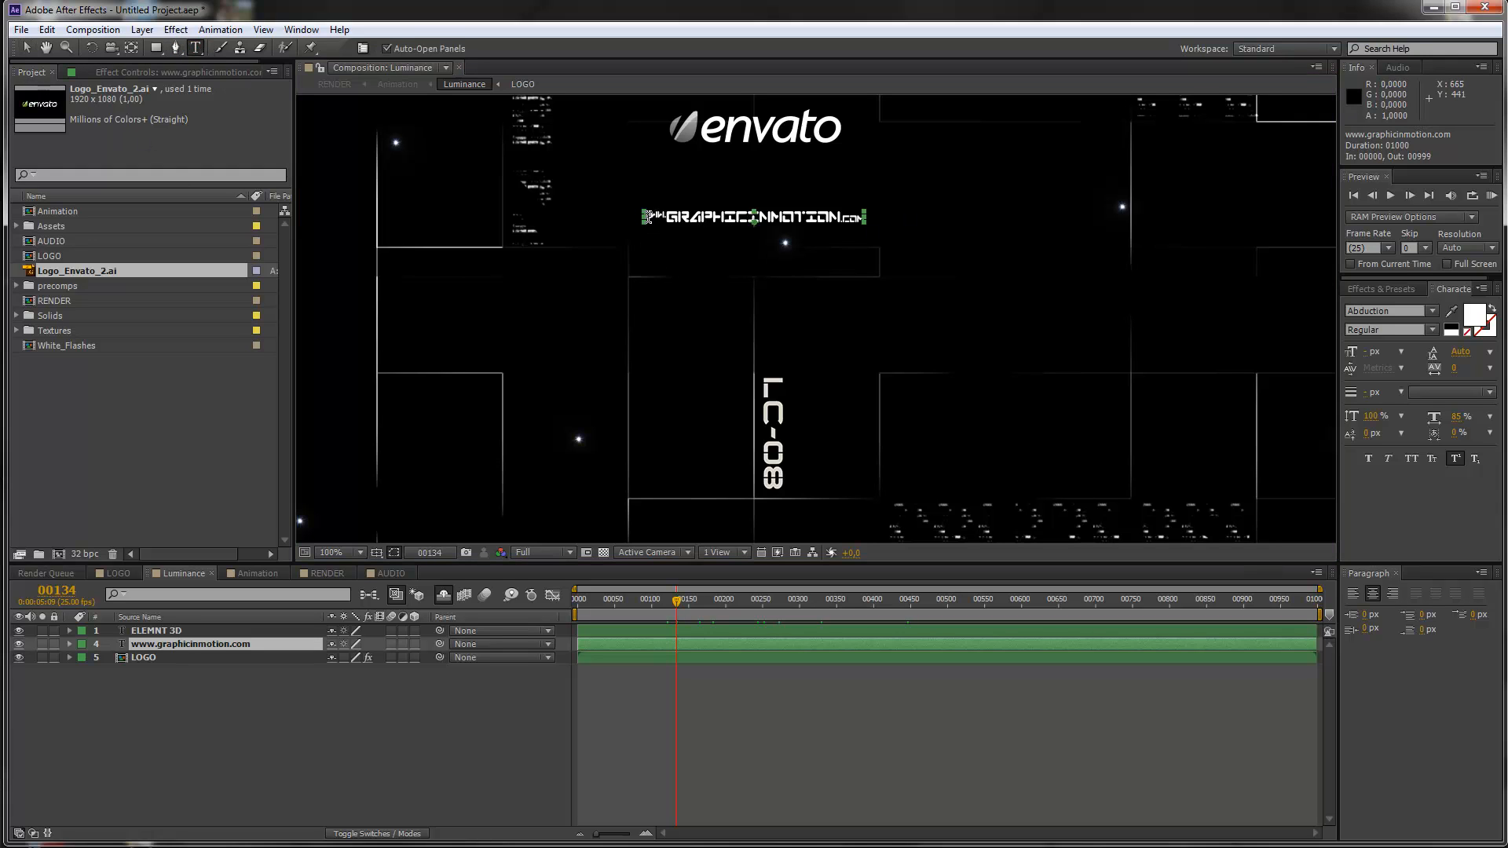
double_click(167, 645)
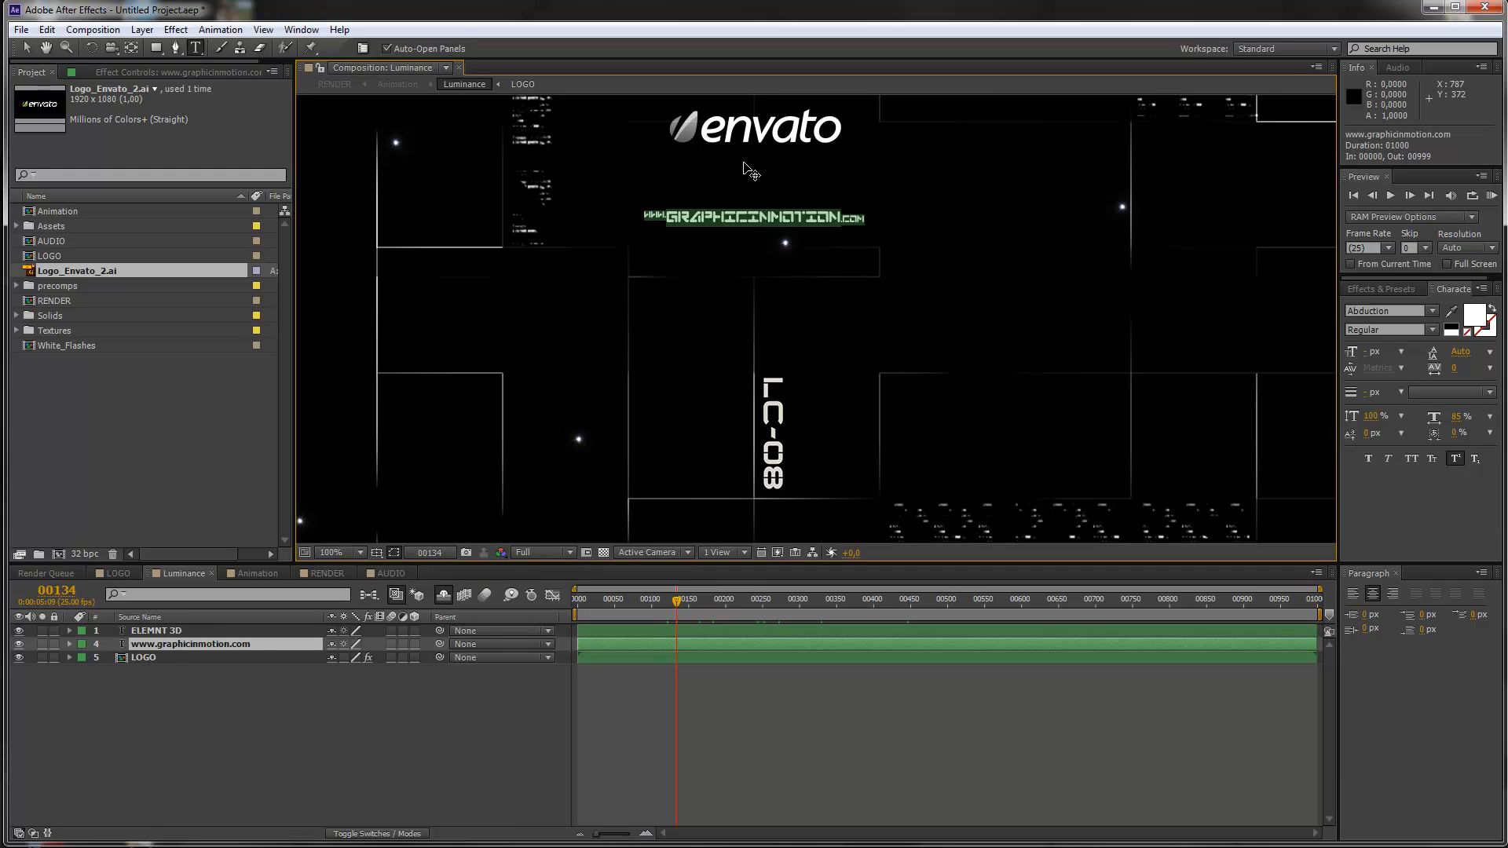
click(665, 220)
drag(665, 220, 830, 227)
text(envato)
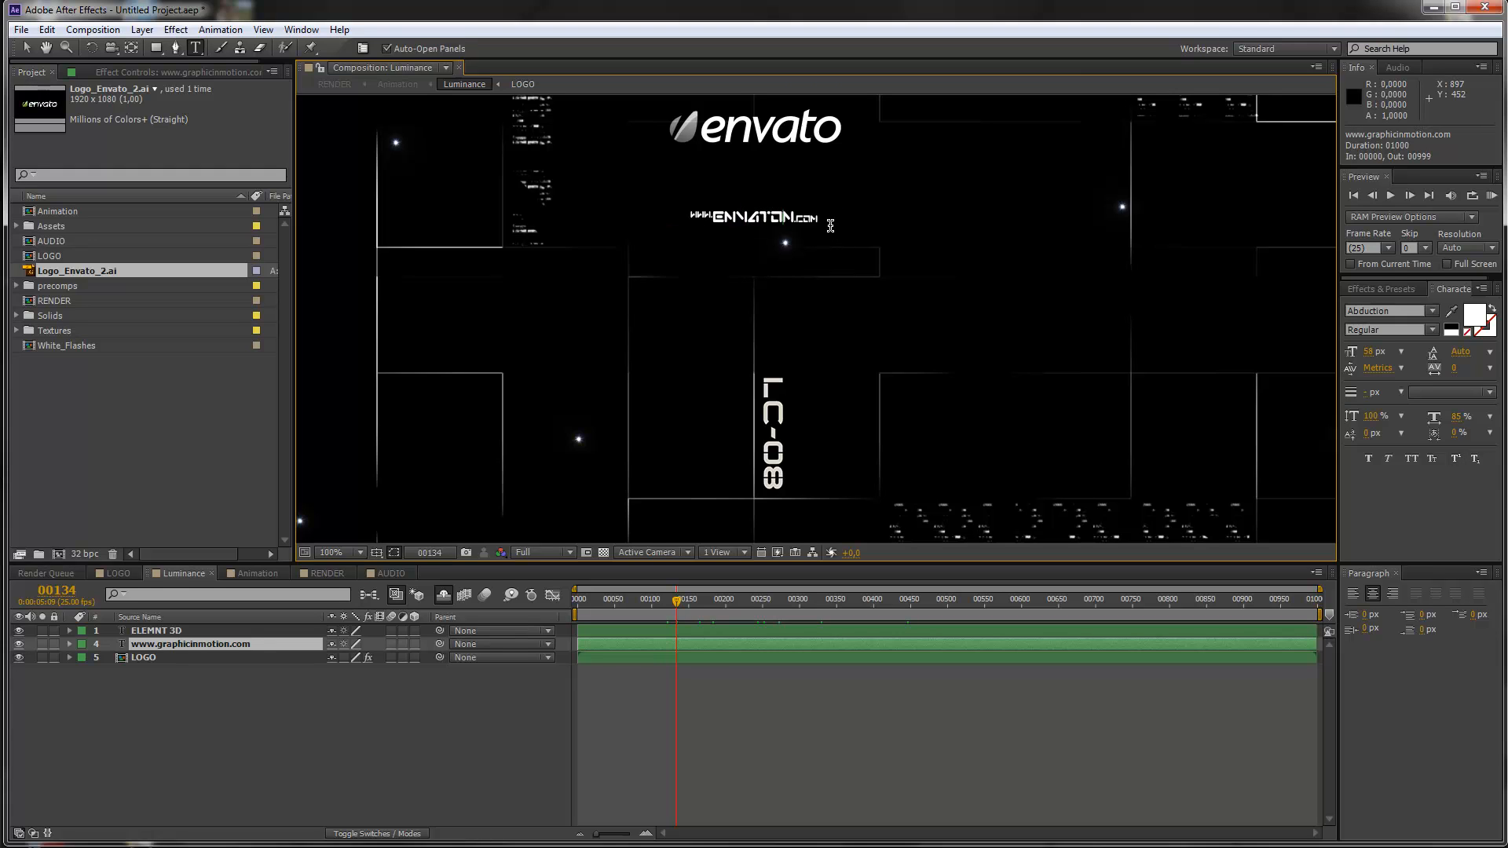
key(Delete)
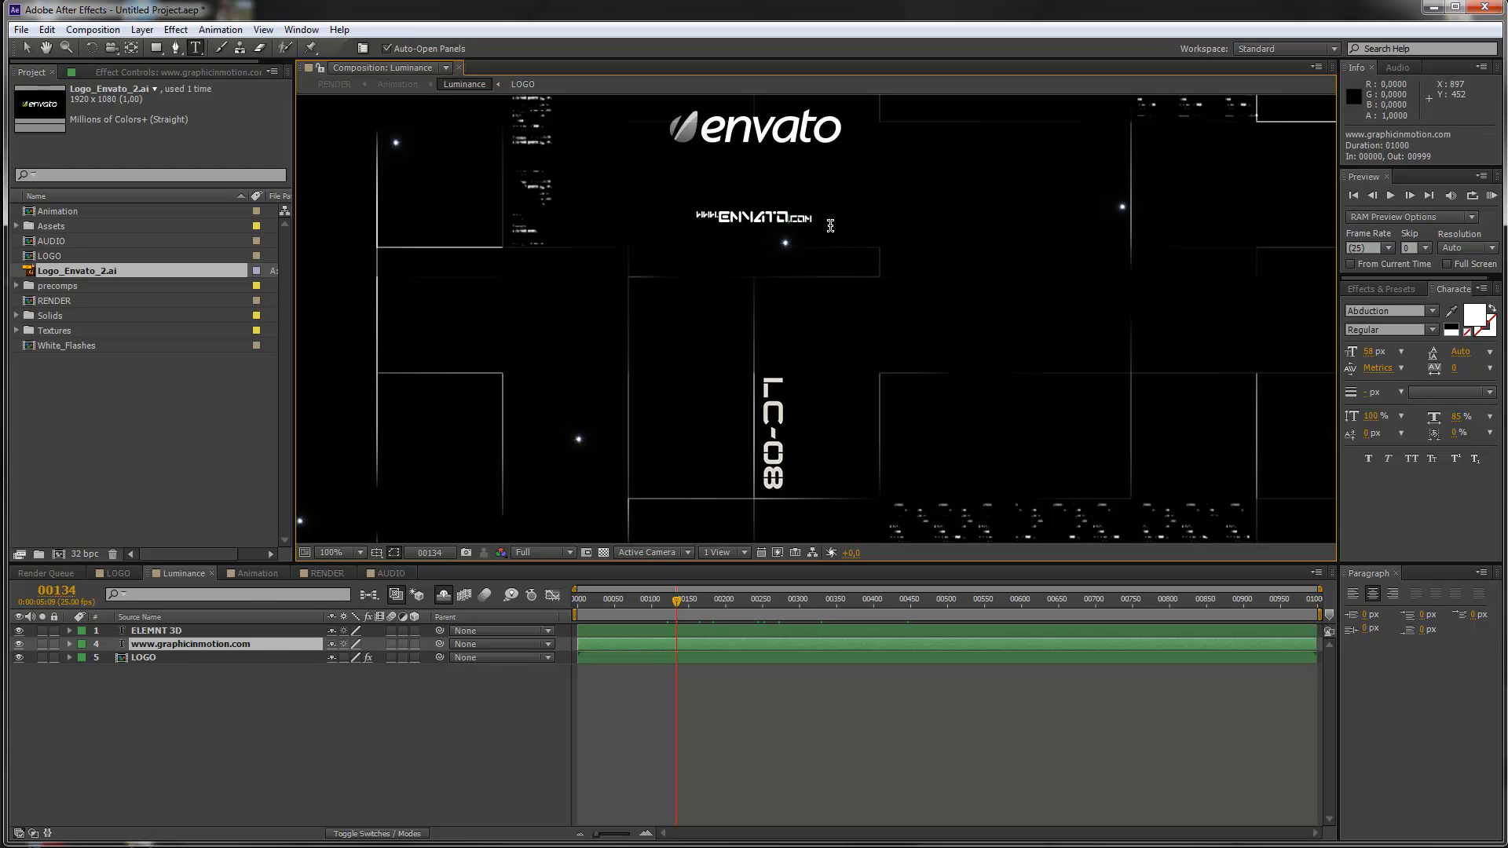
click(269, 688)
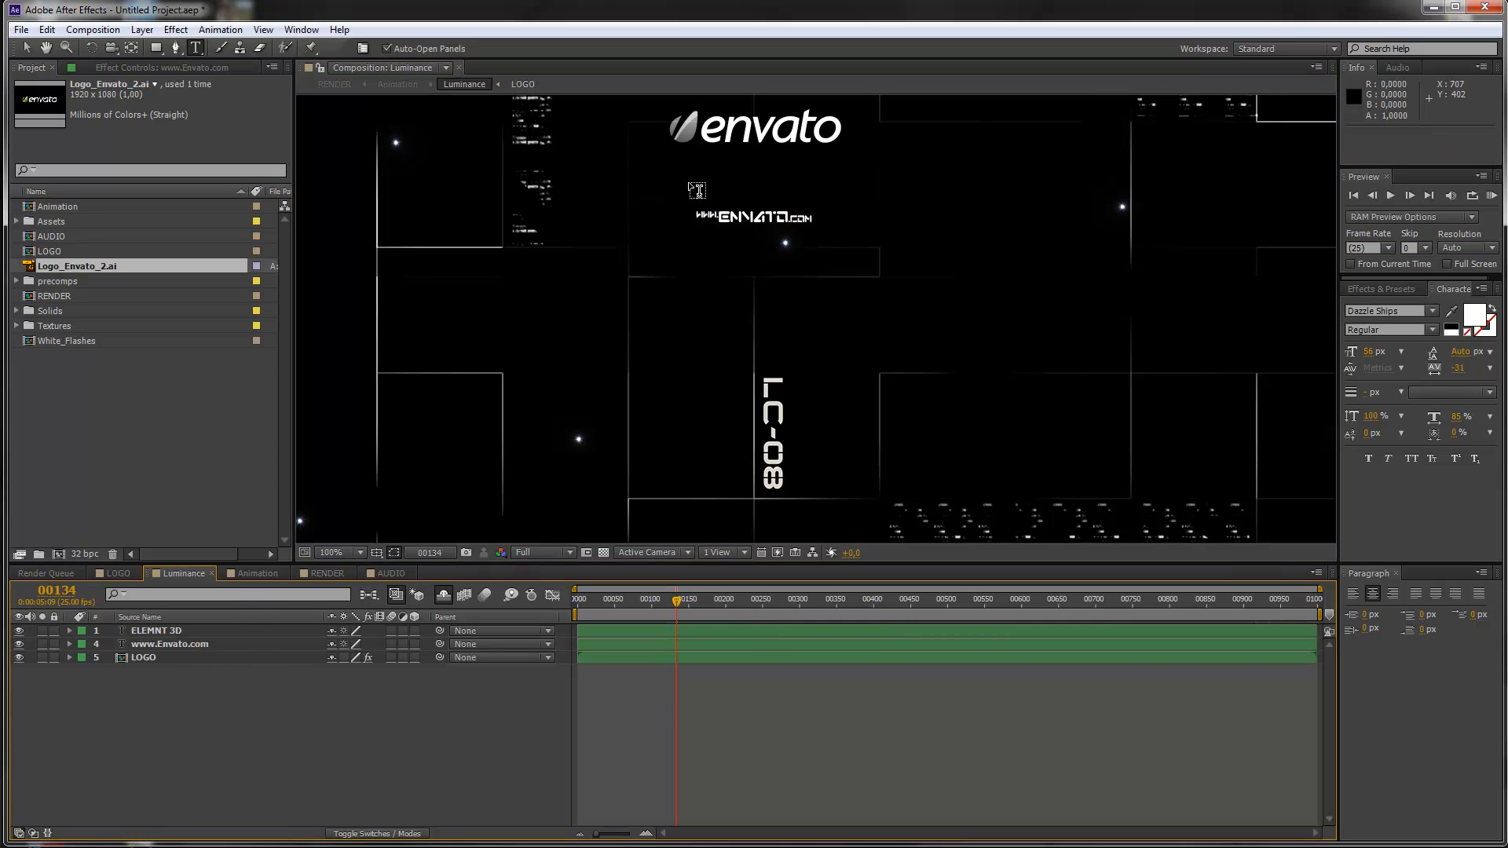
click(164, 644)
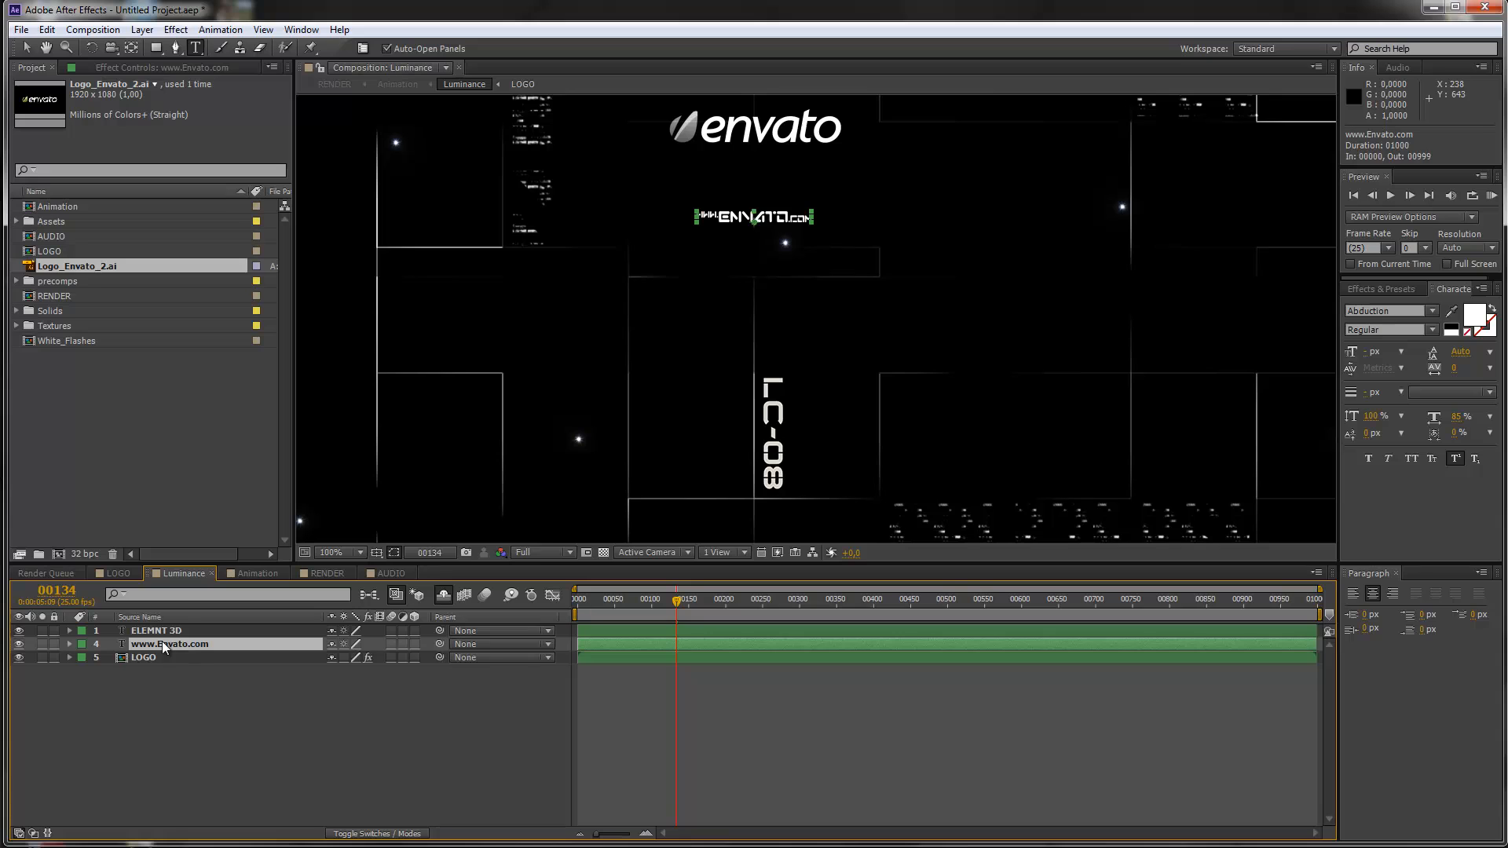
key(s)
drag(347, 660, 356, 658)
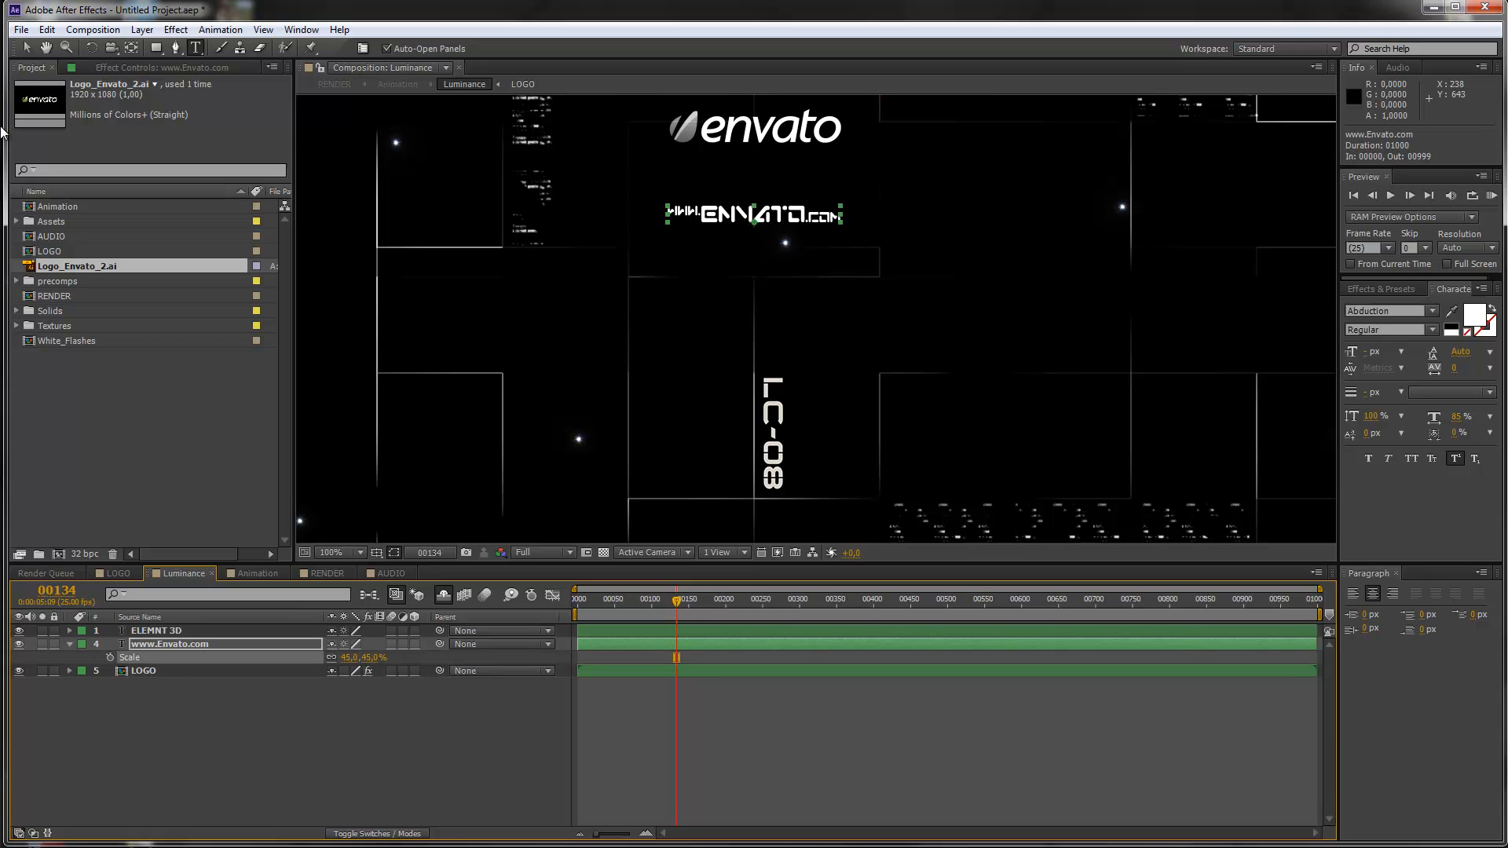
click(26, 48)
drag(801, 220, 806, 167)
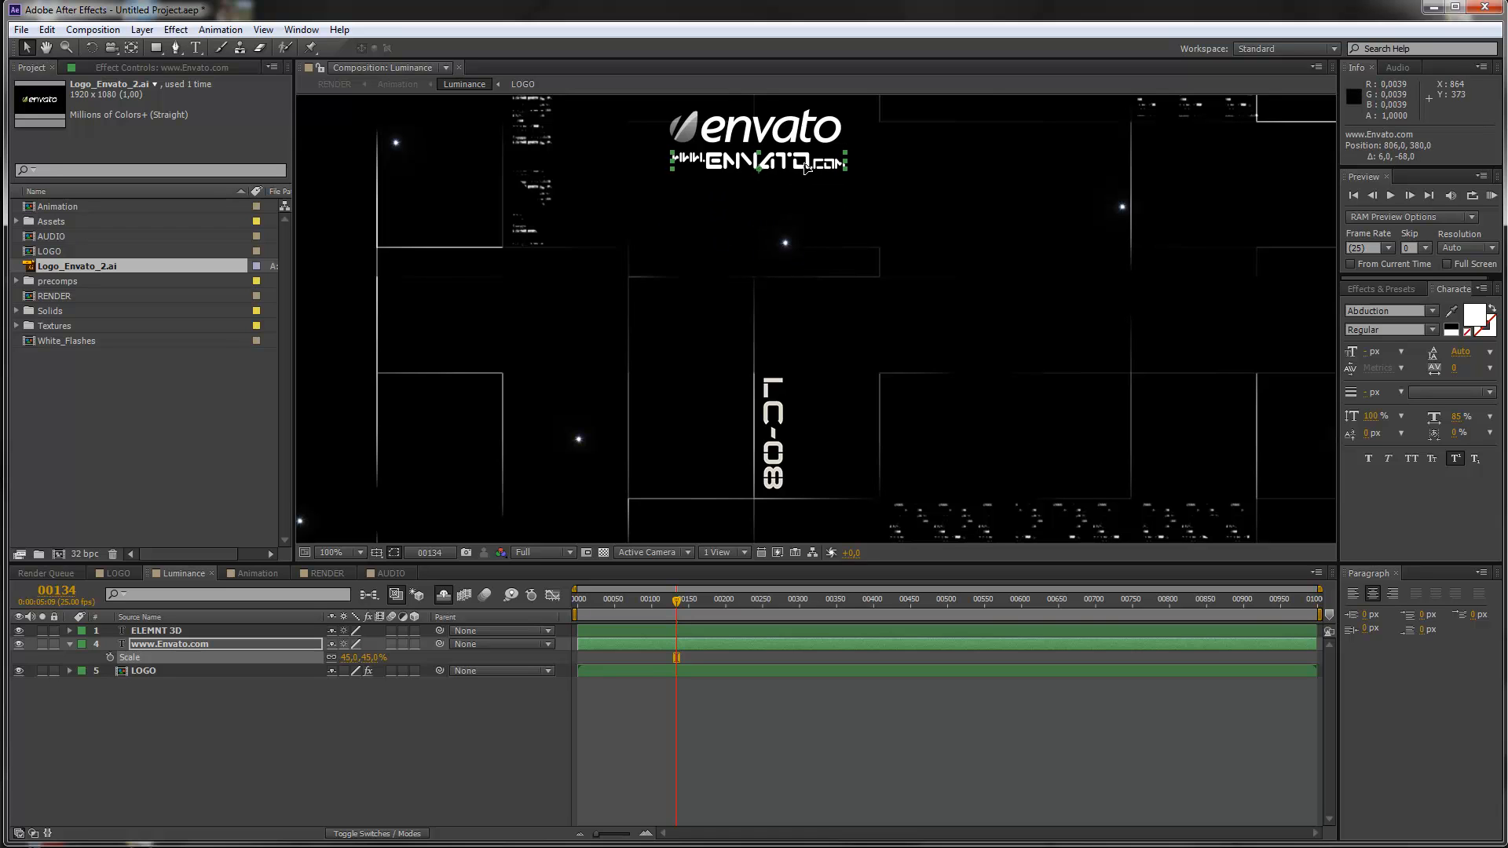
Locate the ELEMNT 3D text layer in the Luminance texture and examine it up close
scroll(705, 308, down, 4)
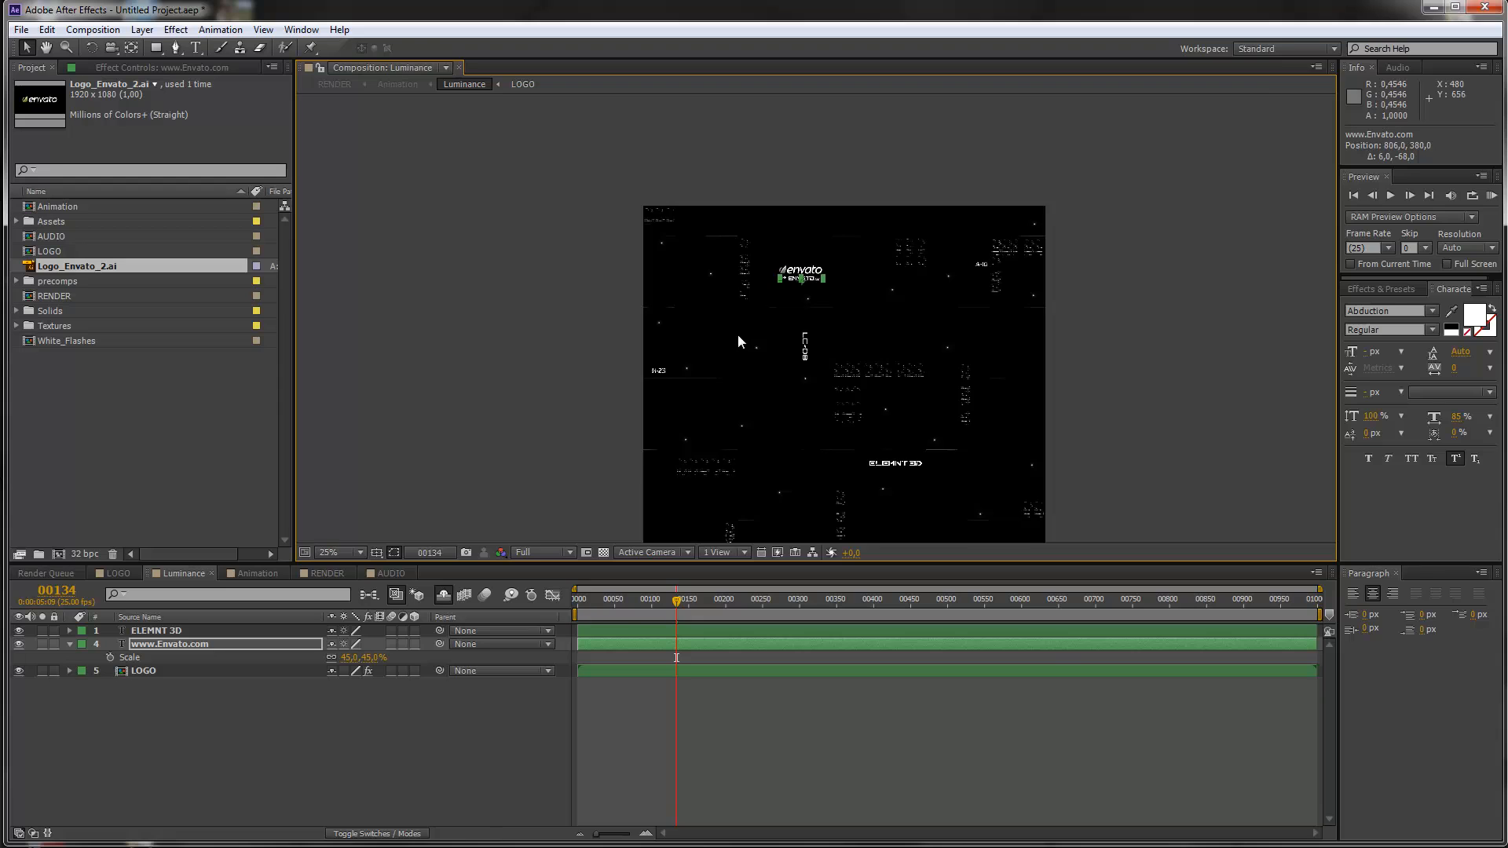
scroll(738, 340, up, 3)
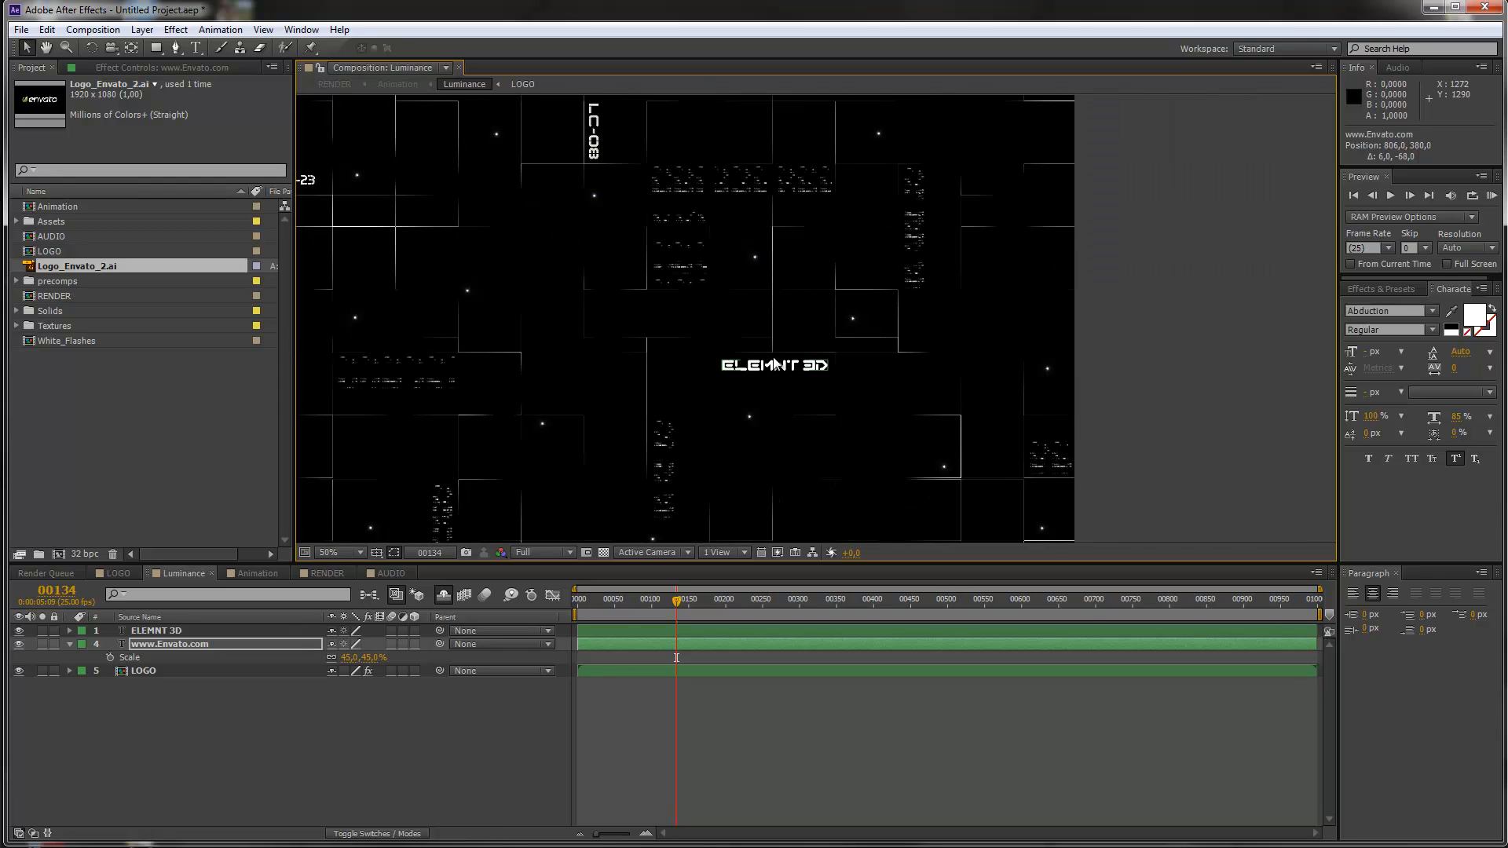
click(173, 629)
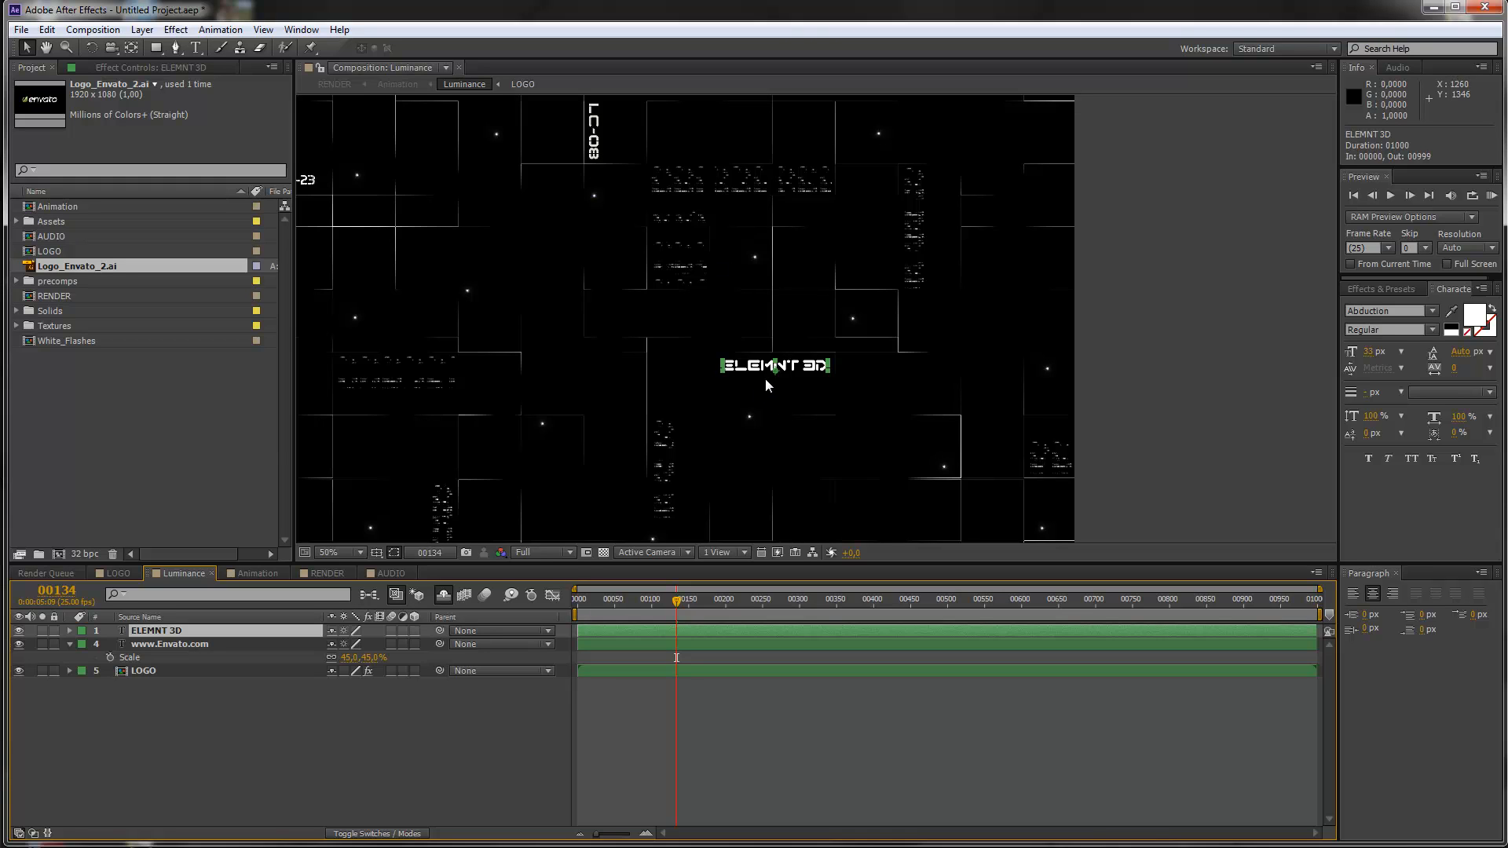
key(period)
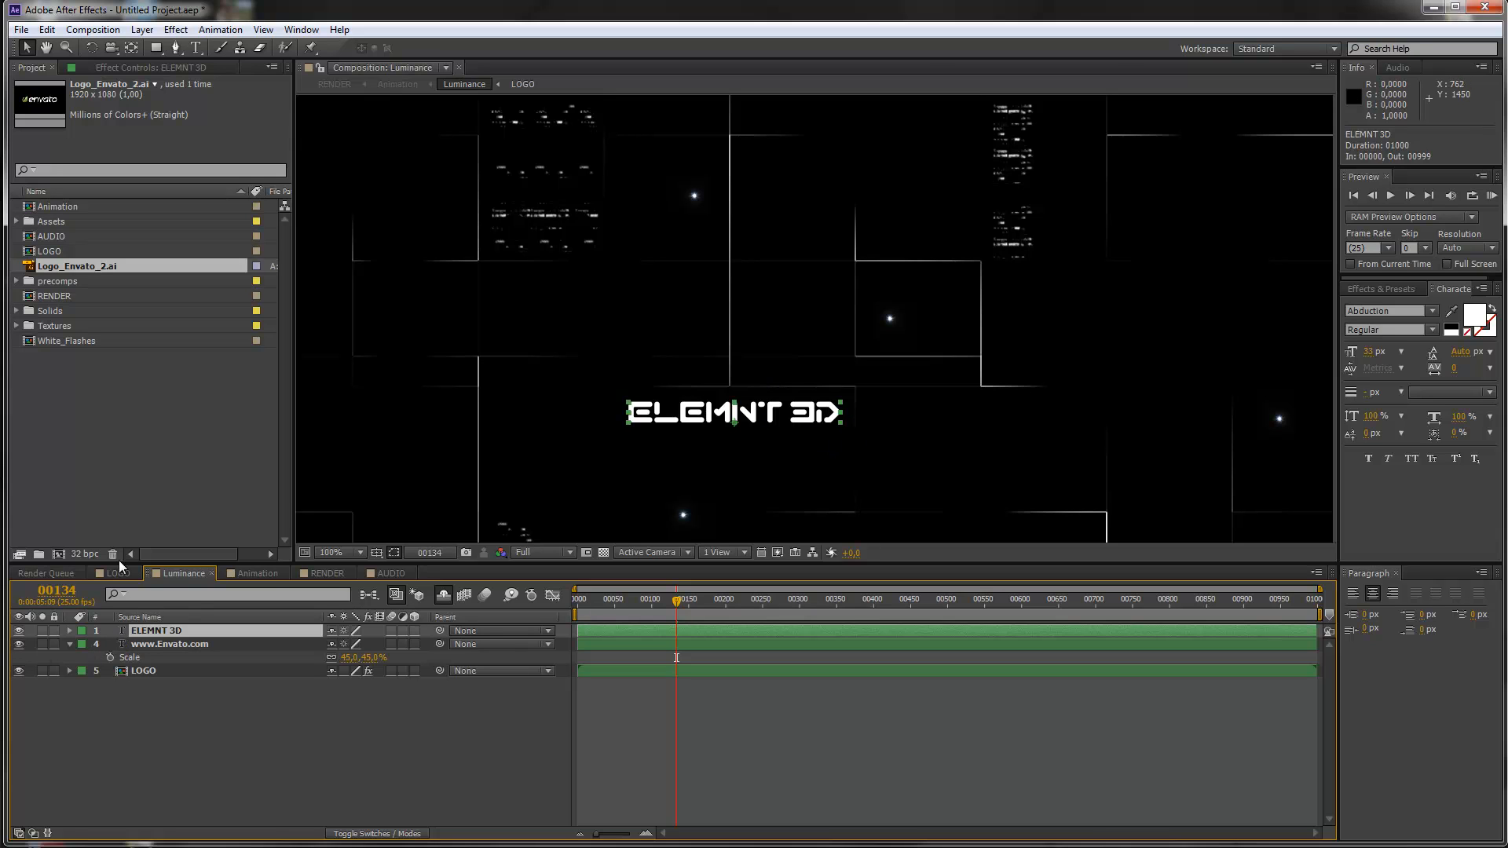
Check the new logo texture in the Animation composition at frames 184 and 232, and select the [Element] layer
click(258, 573)
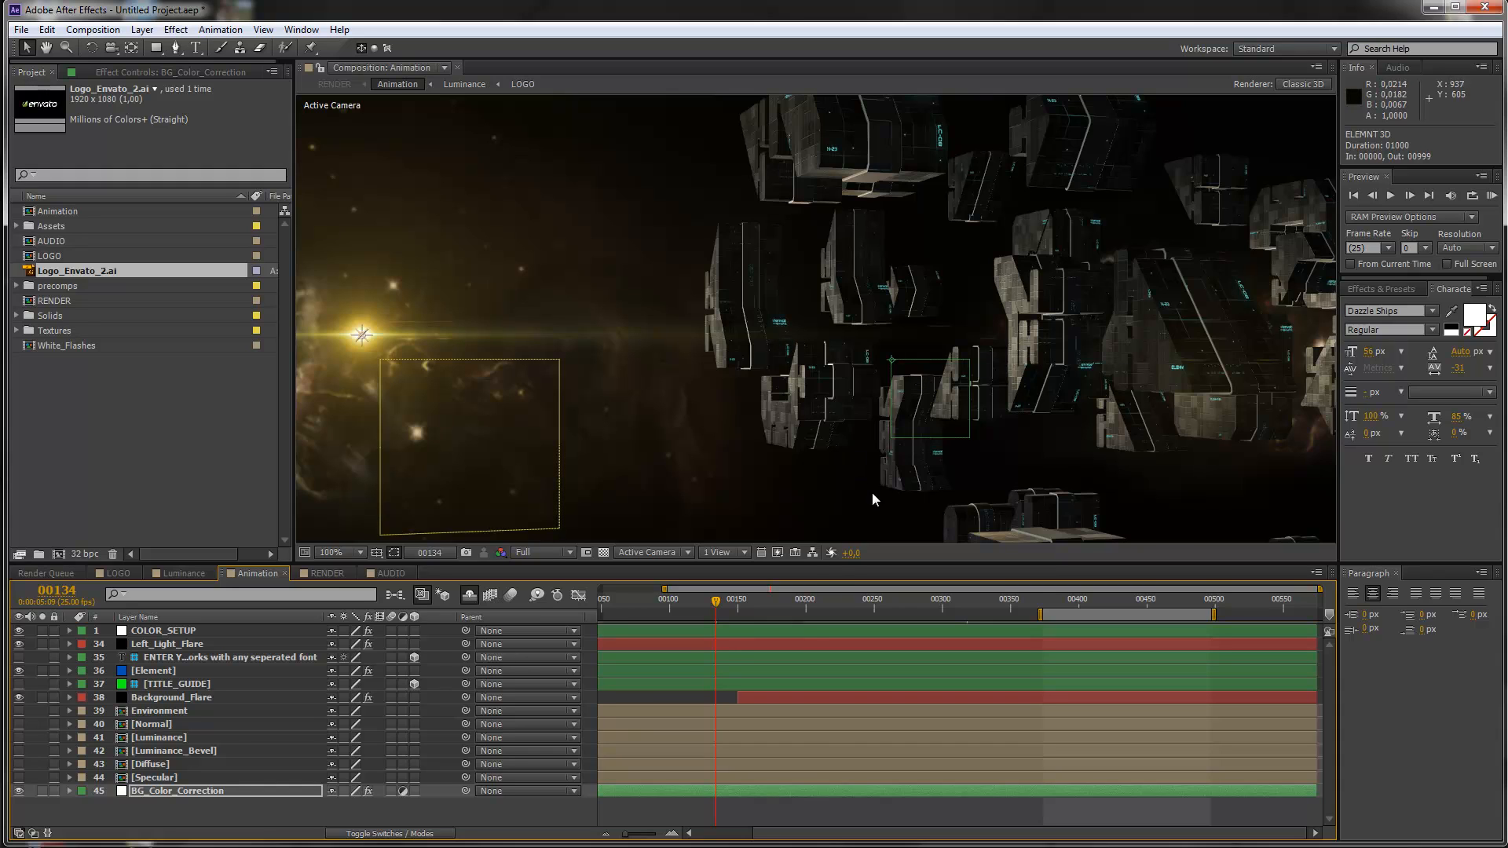
click(784, 619)
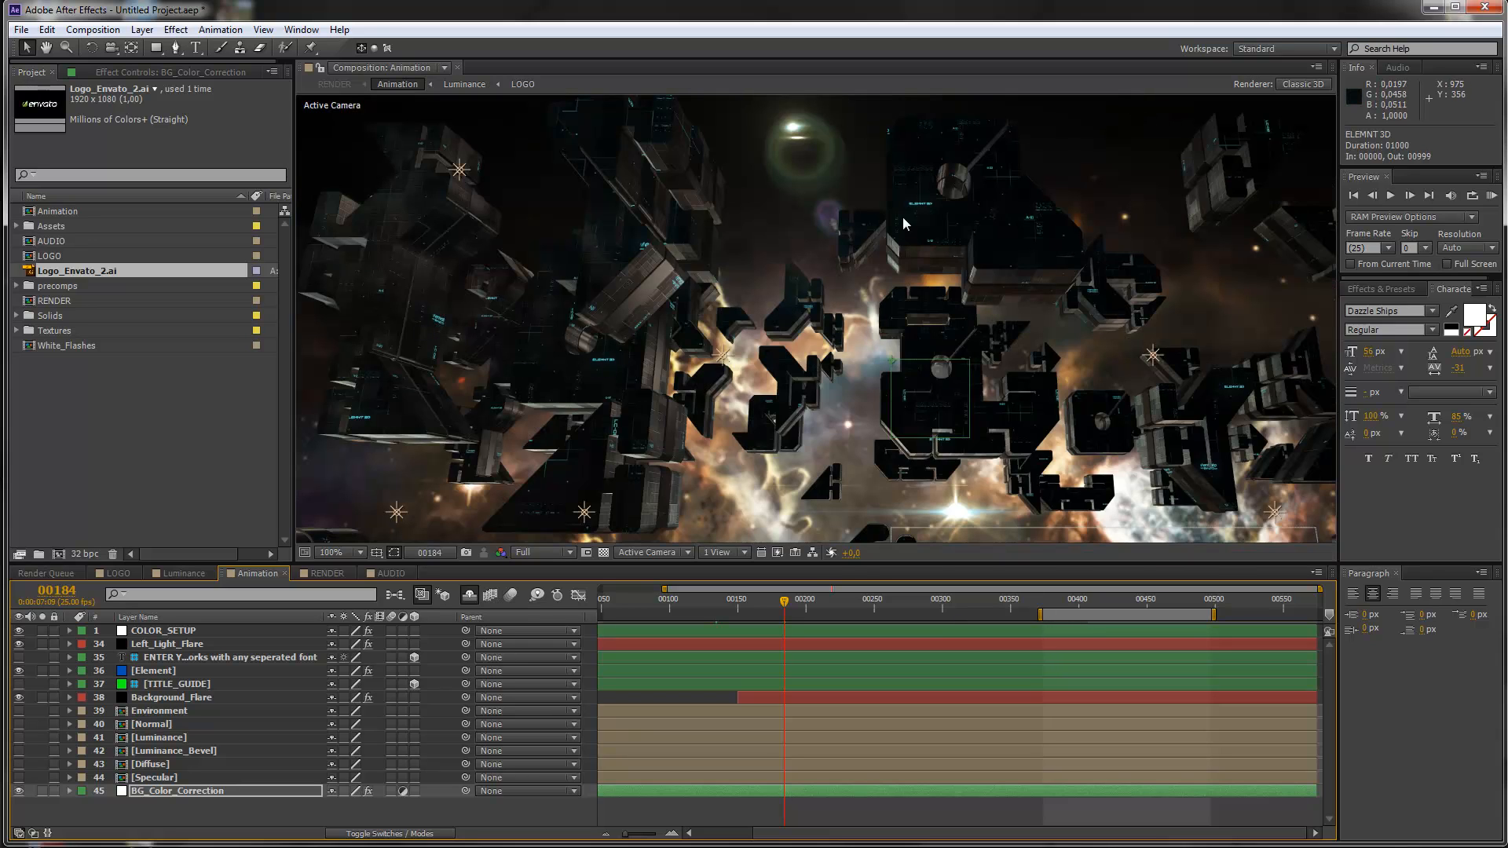
click(849, 606)
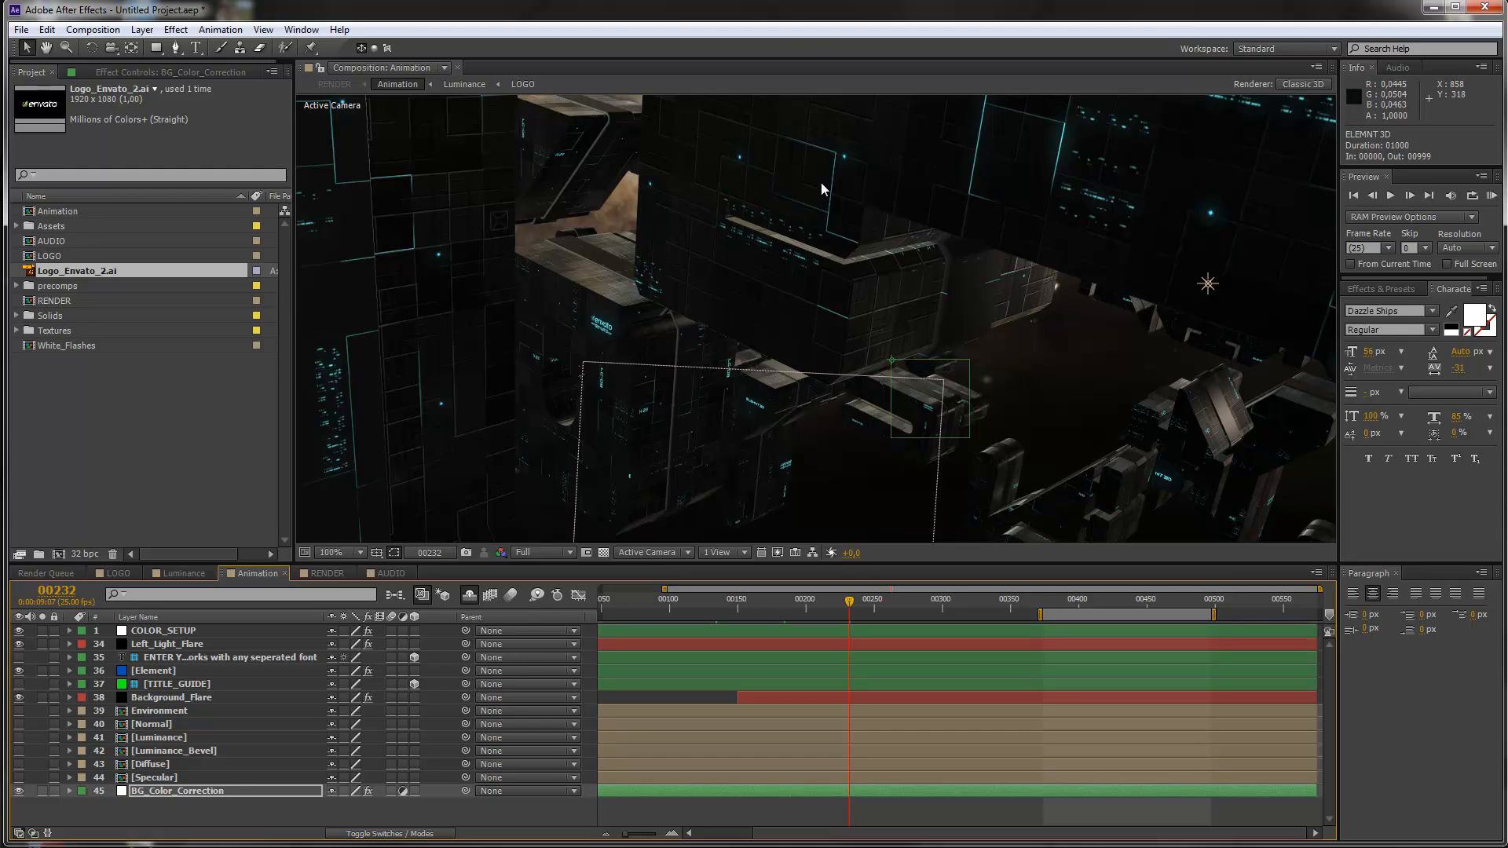
click(171, 672)
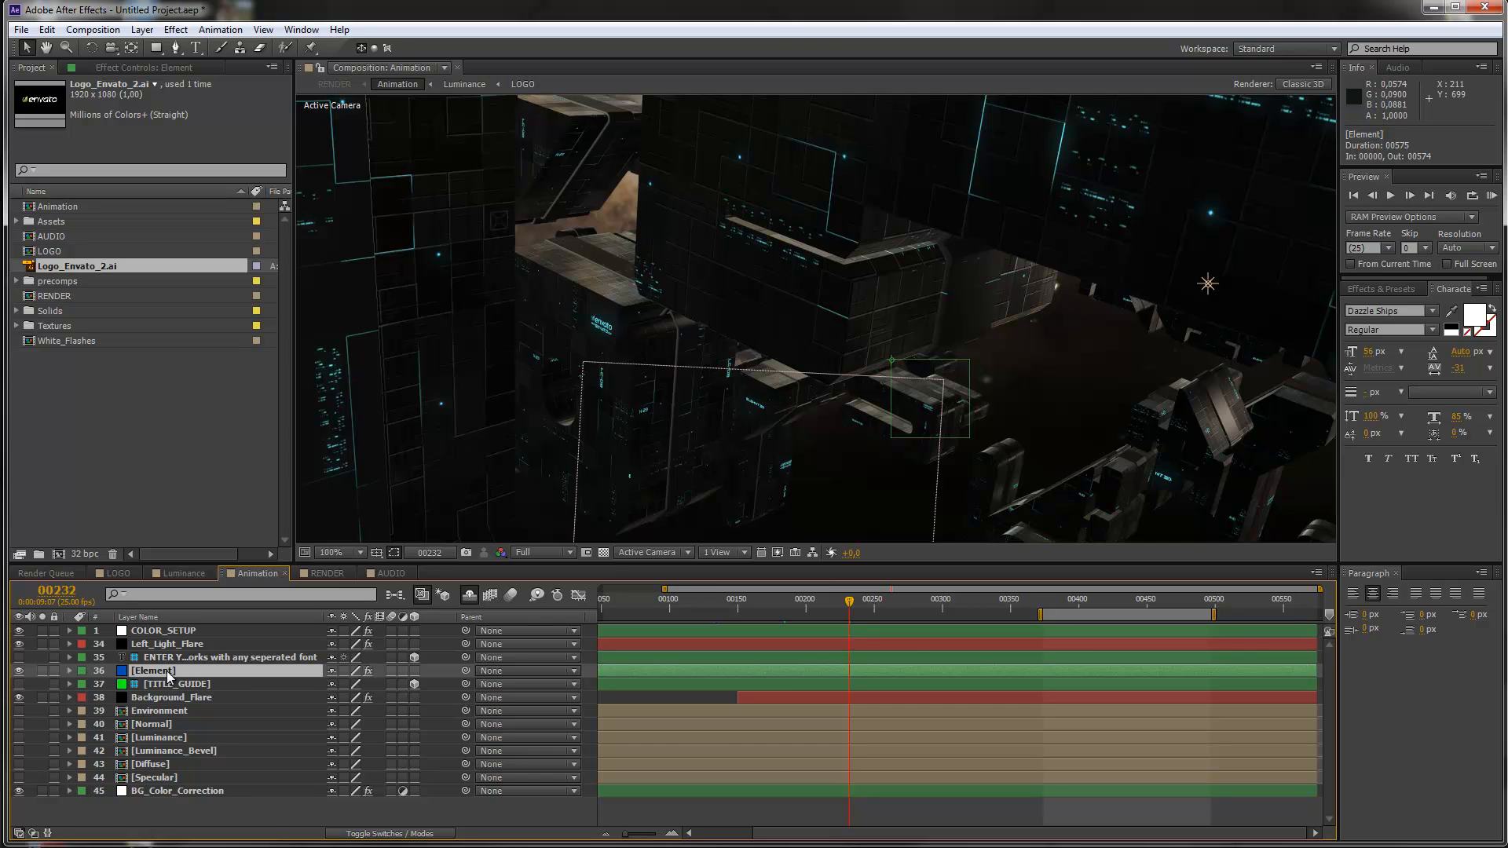
Set the Spacestation material's illumination colour to red F20000 in the Element scene setup
click(145, 68)
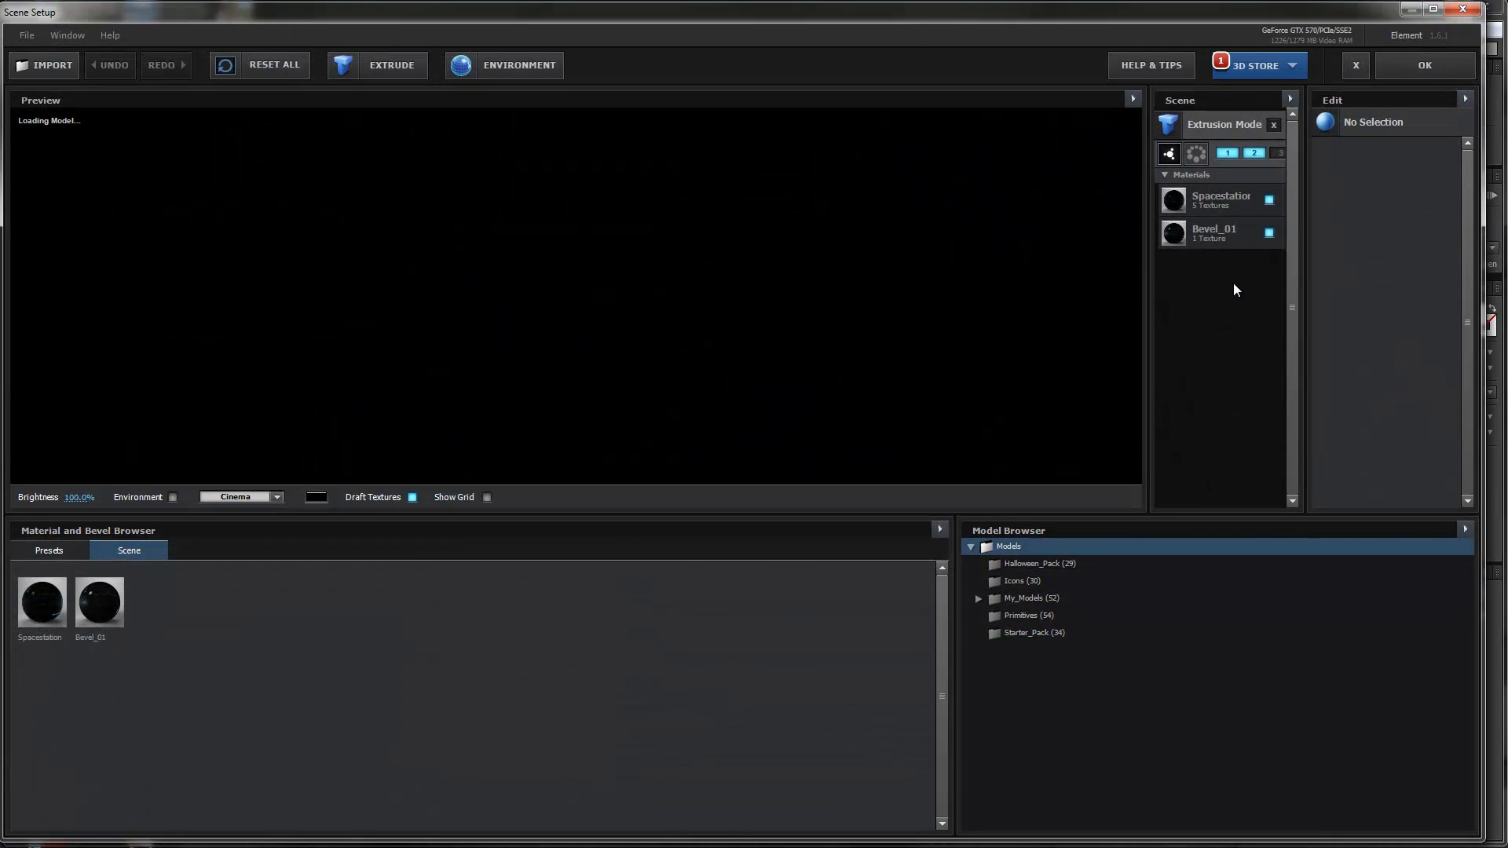
click(1219, 198)
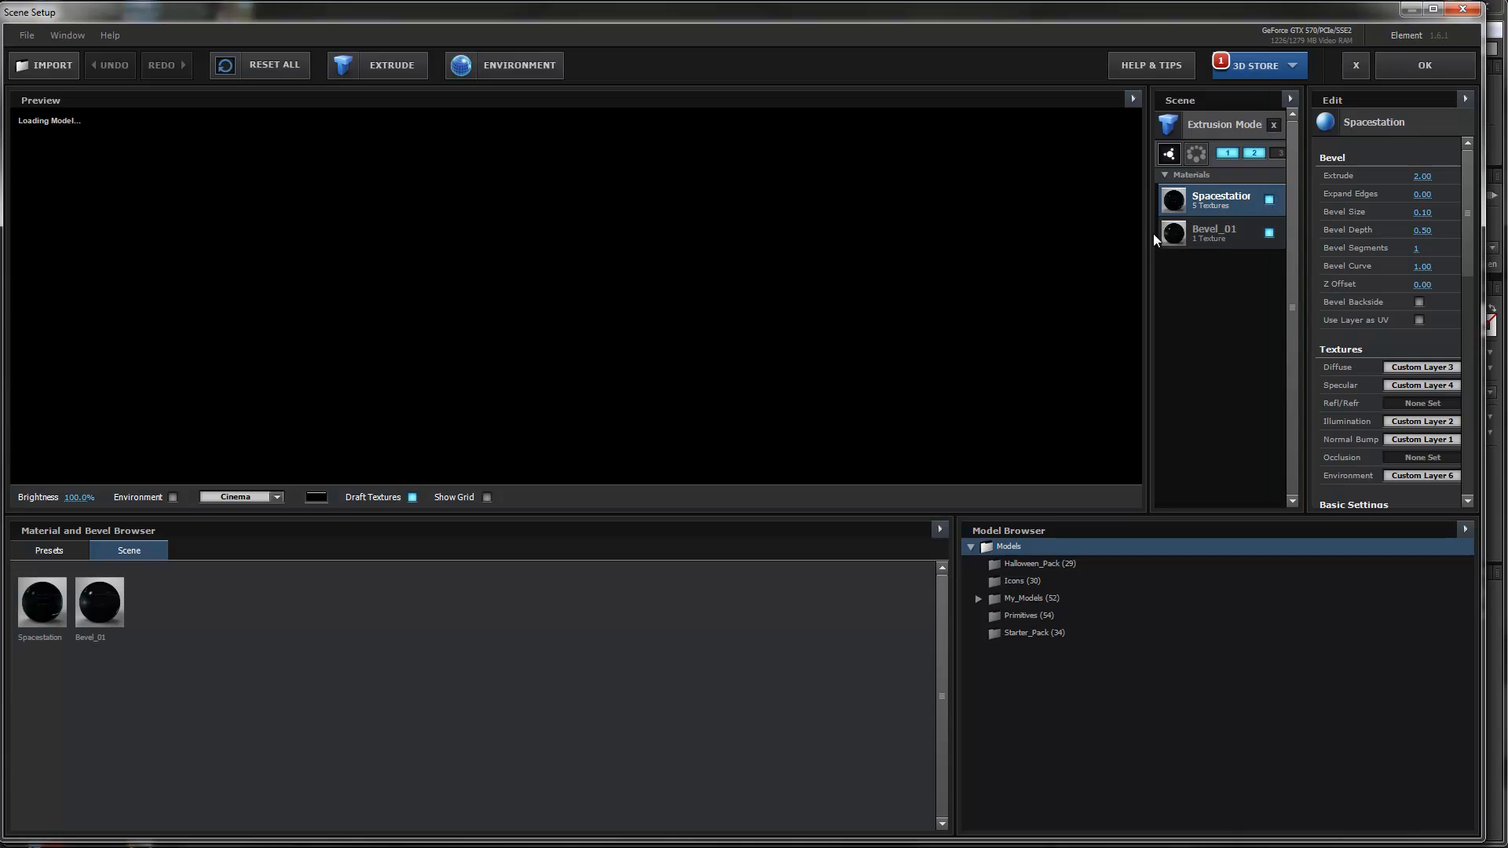
drag(1148, 233, 1036, 243)
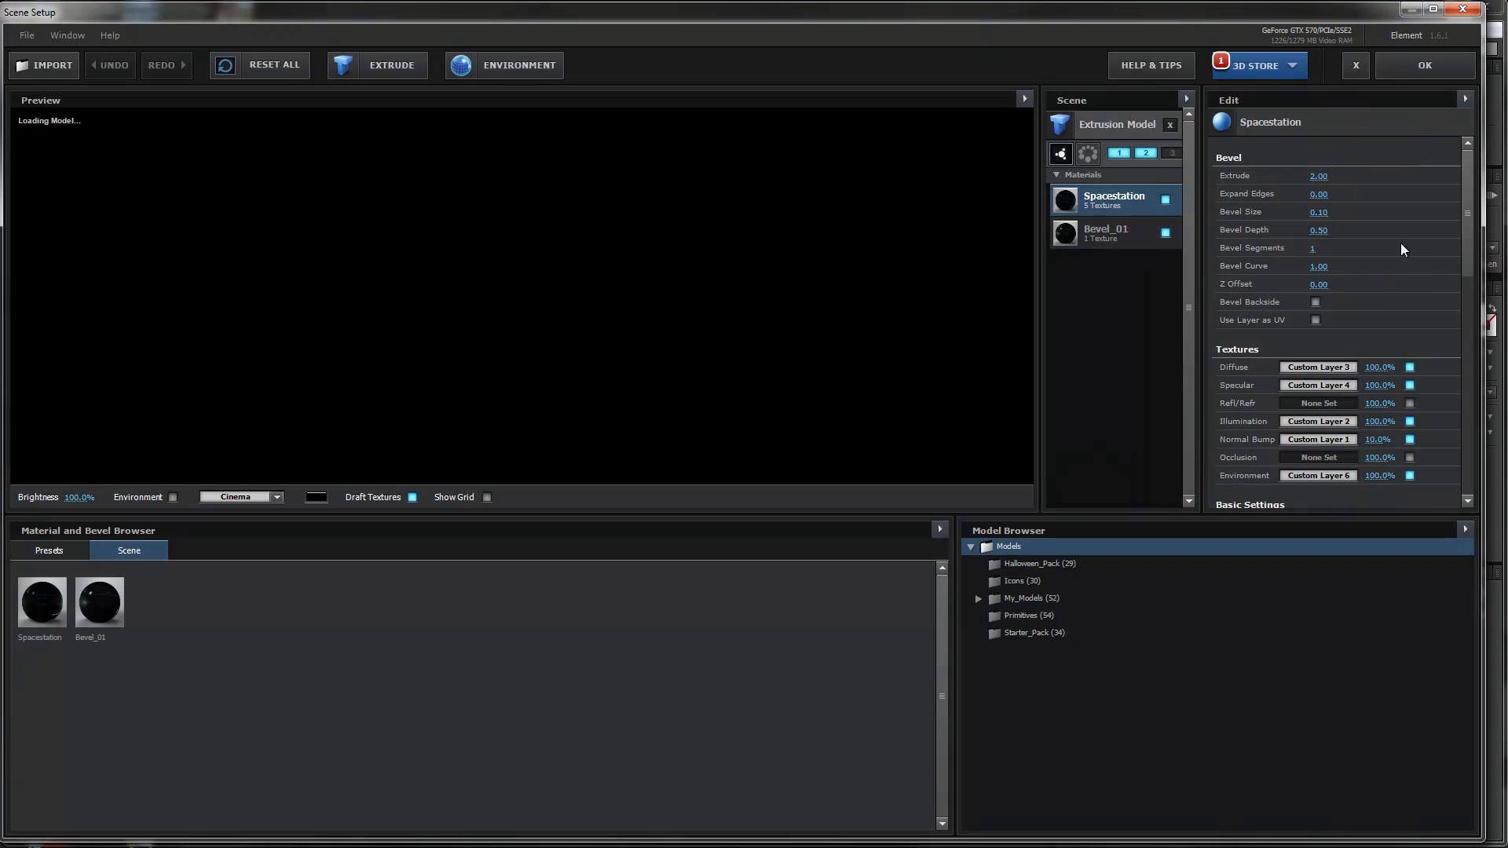
drag(1469, 238, 1473, 409)
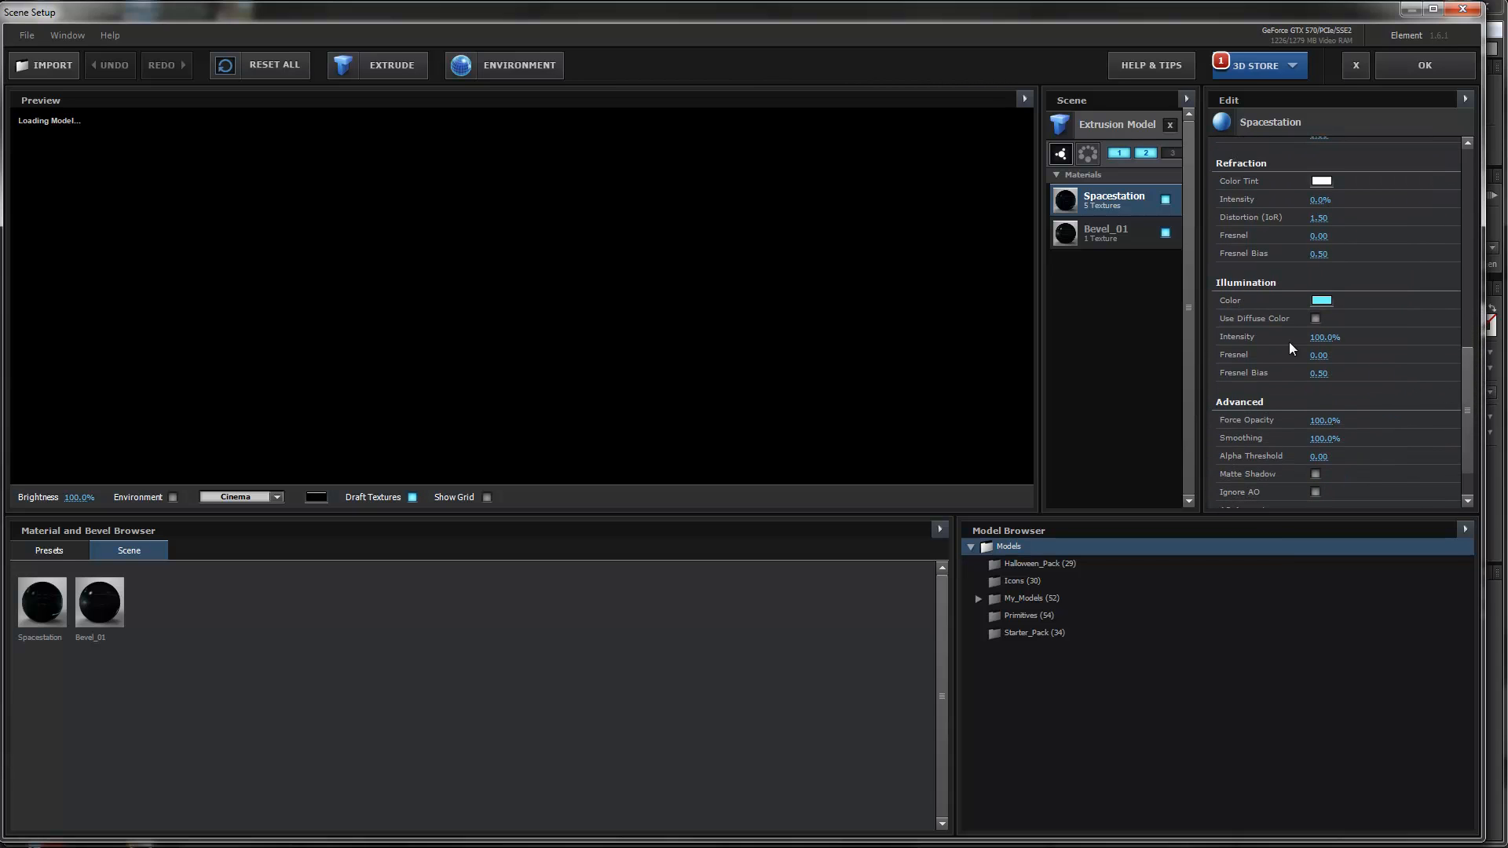
click(1326, 300)
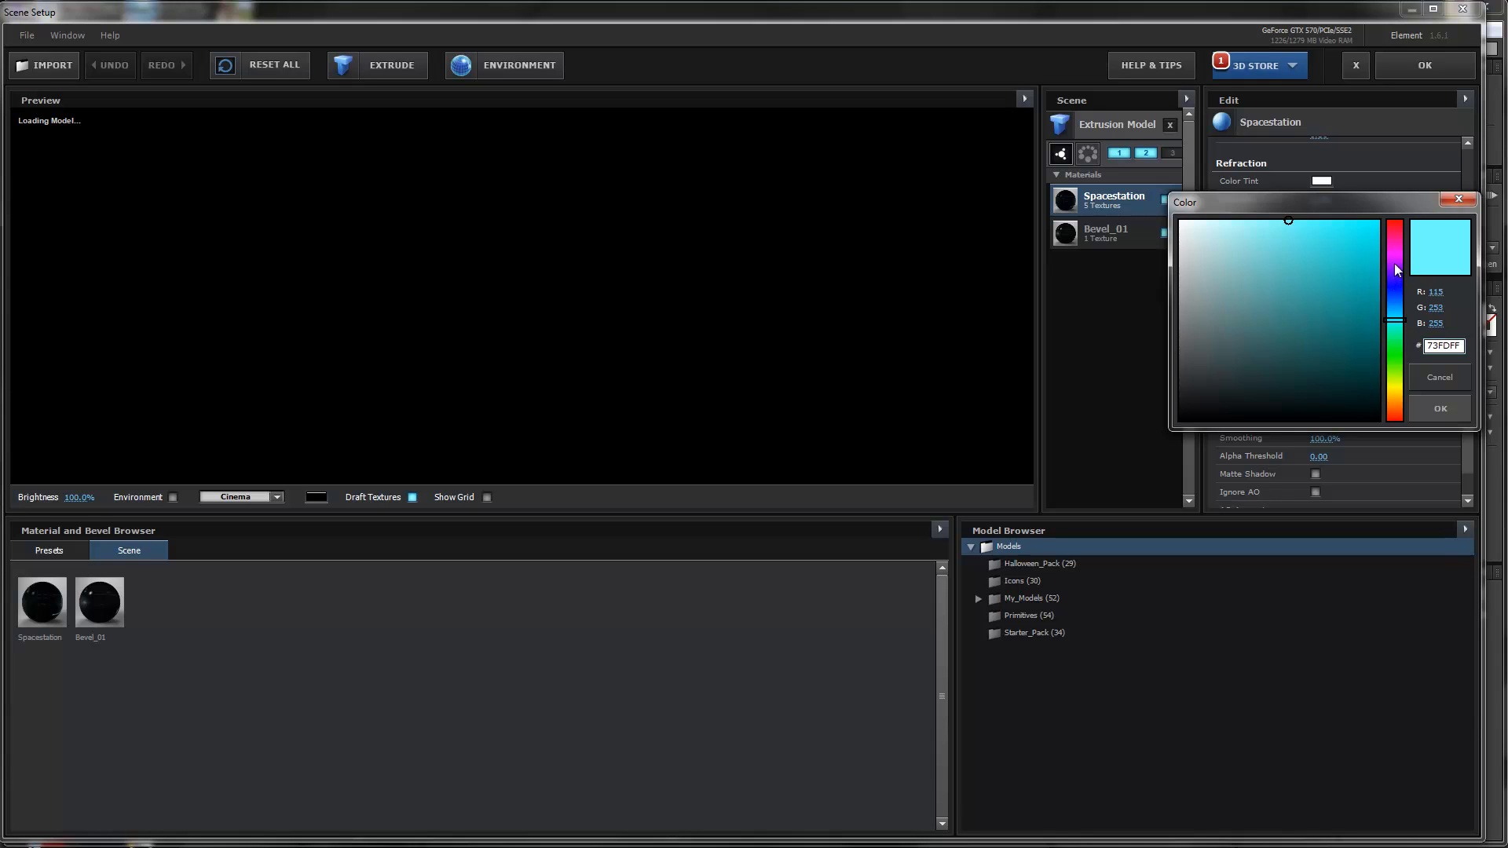
mouse_move(1396, 227)
mouse_down()
mouse_move(1396, 206)
mouse_move(1406, 229)
mouse_up()
click(1379, 220)
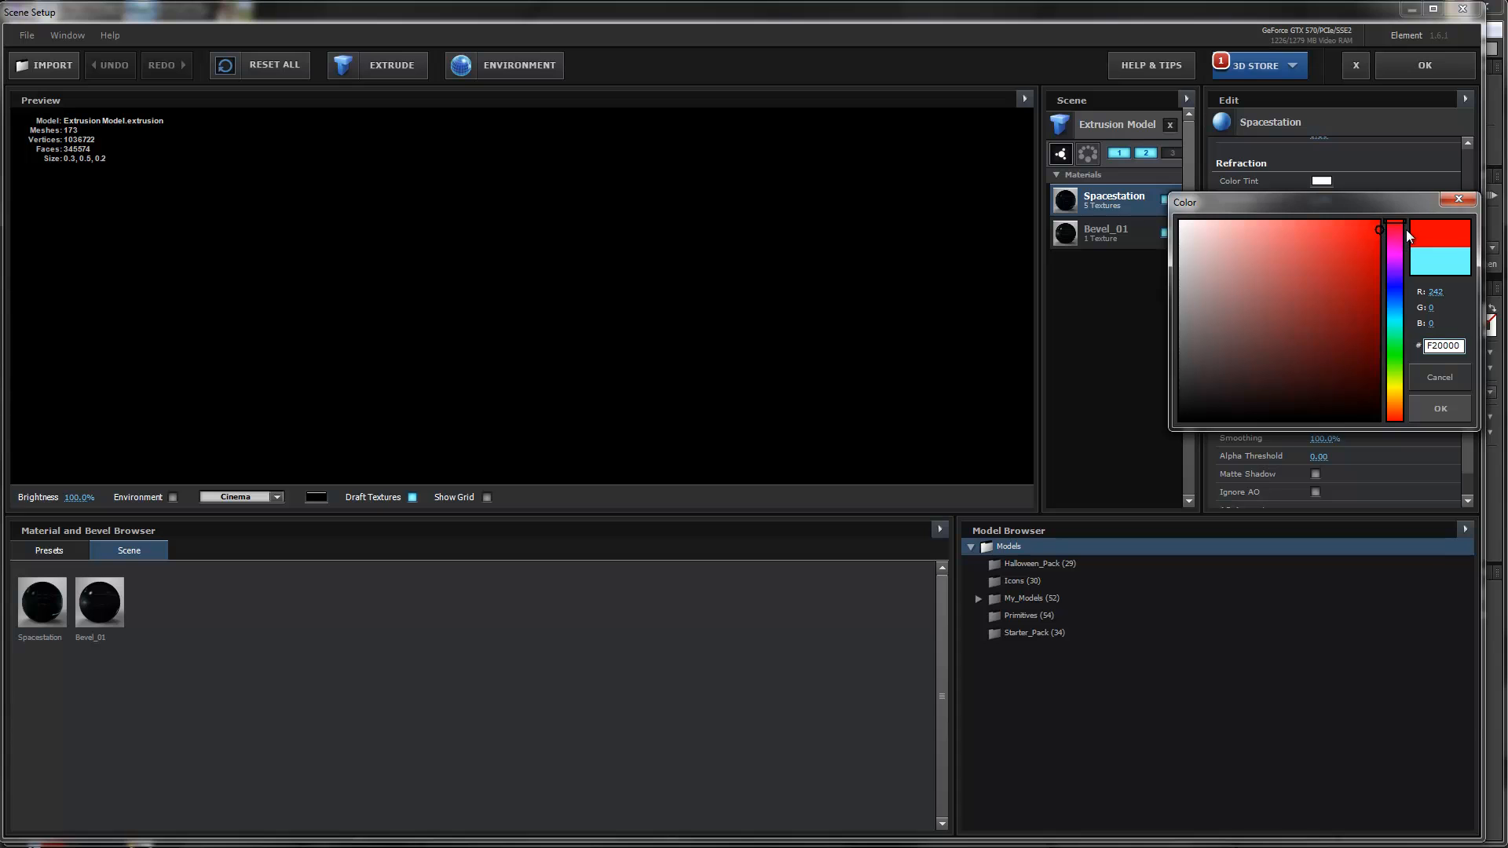
click(1448, 405)
drag(1462, 369, 1468, 238)
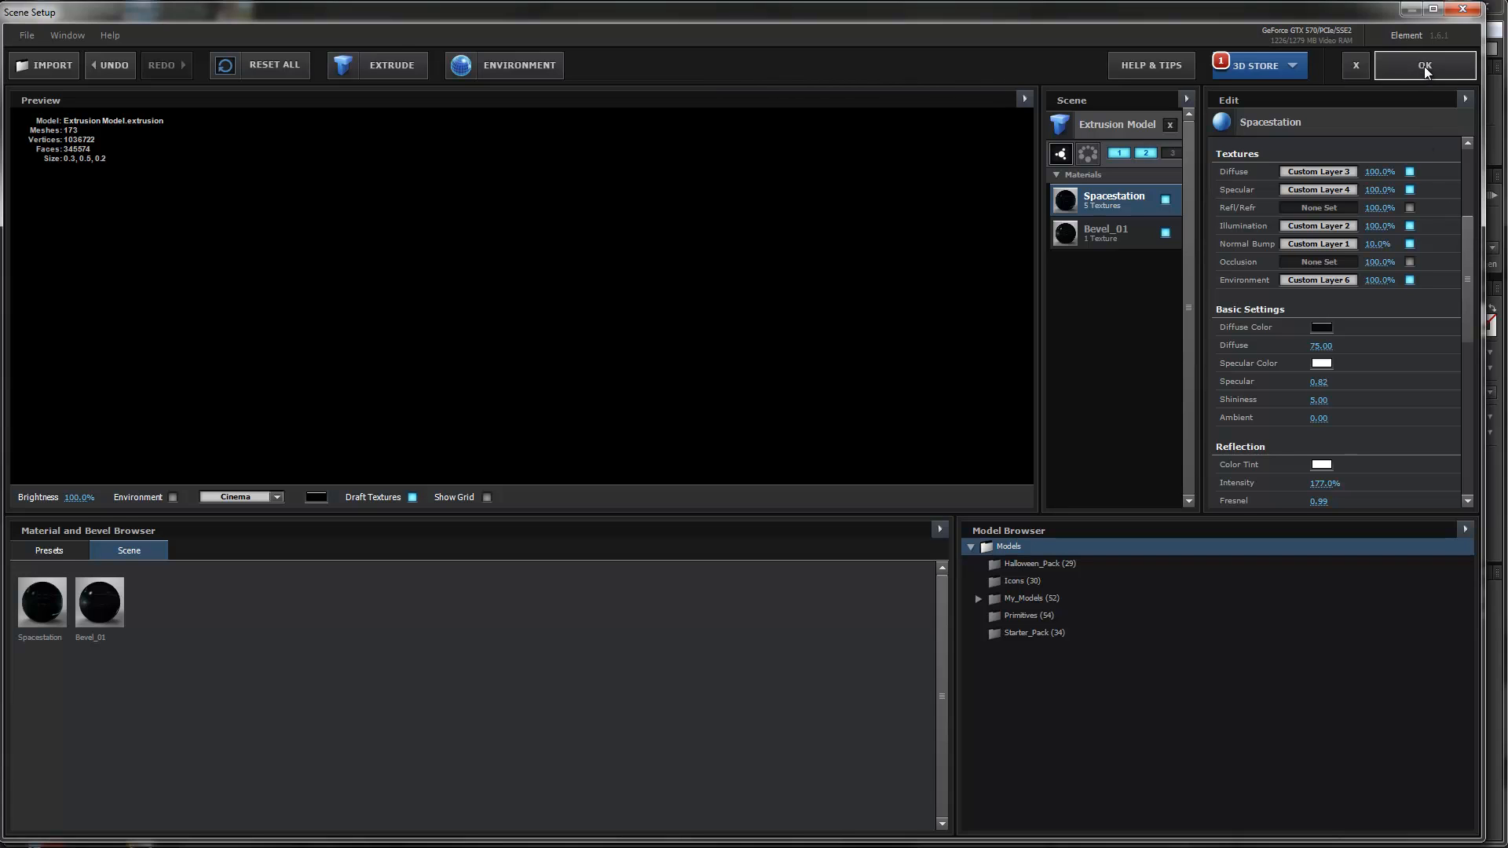
Set the Bevel_01 material's illumination colour to red F40000 and apply the Element scene changes
click(1112, 234)
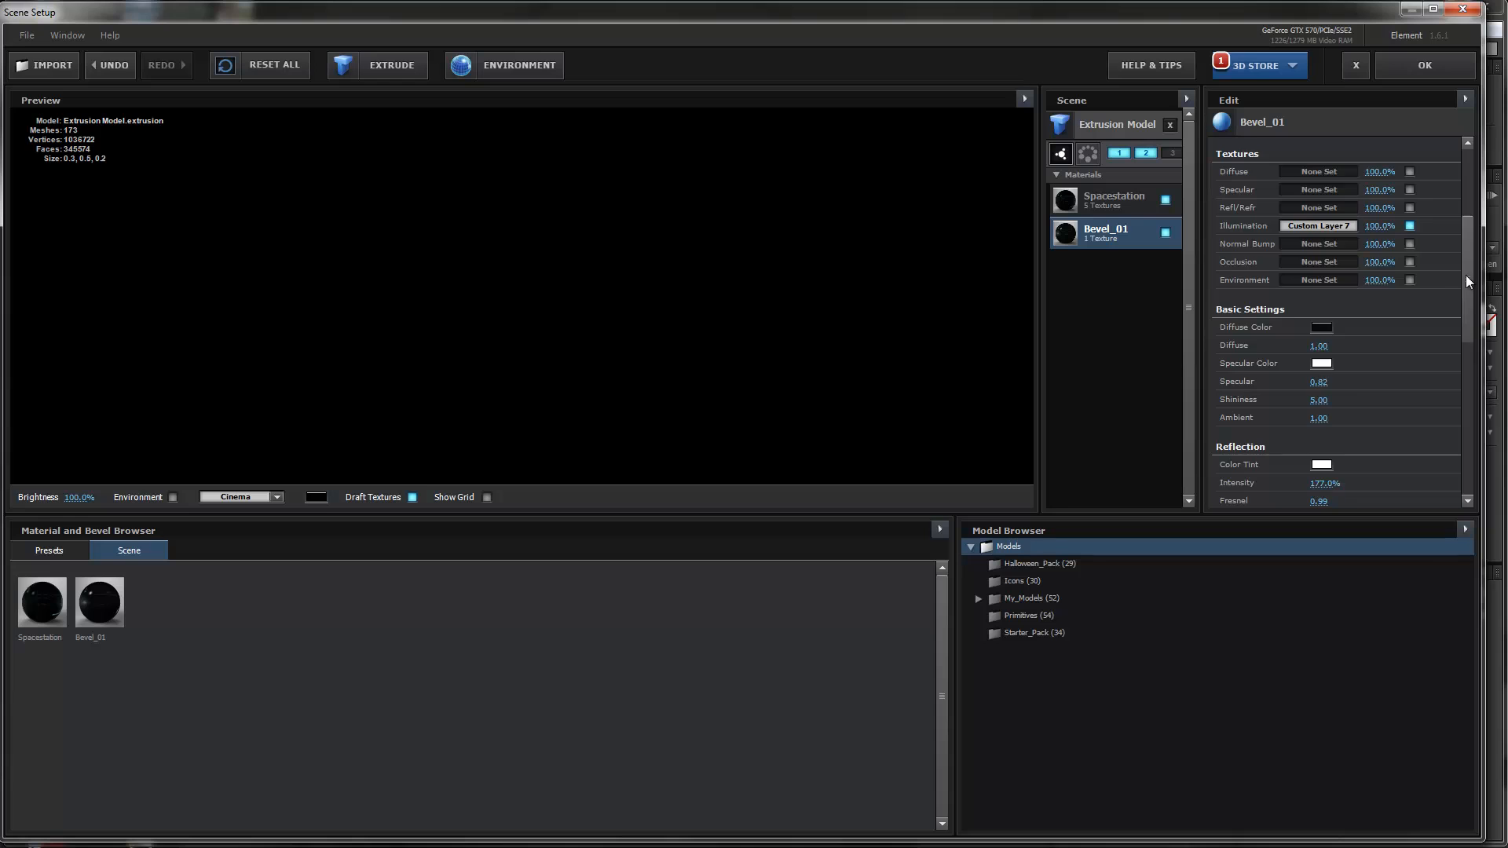
drag(1467, 283, 1470, 388)
scroll(1470, 388, down, 3)
click(1322, 293)
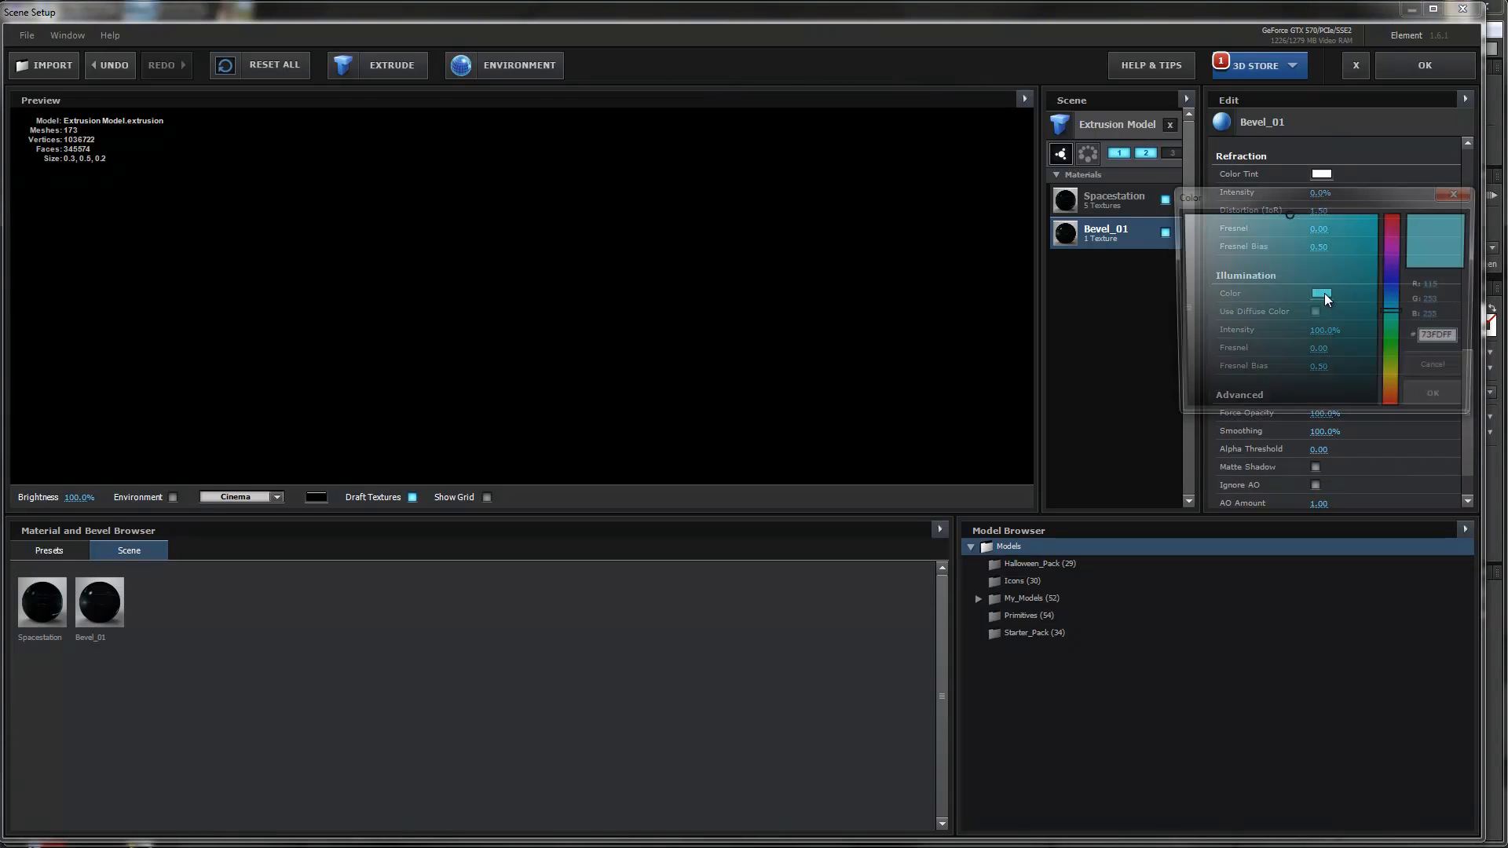
drag(1401, 339, 1413, 202)
click(1440, 400)
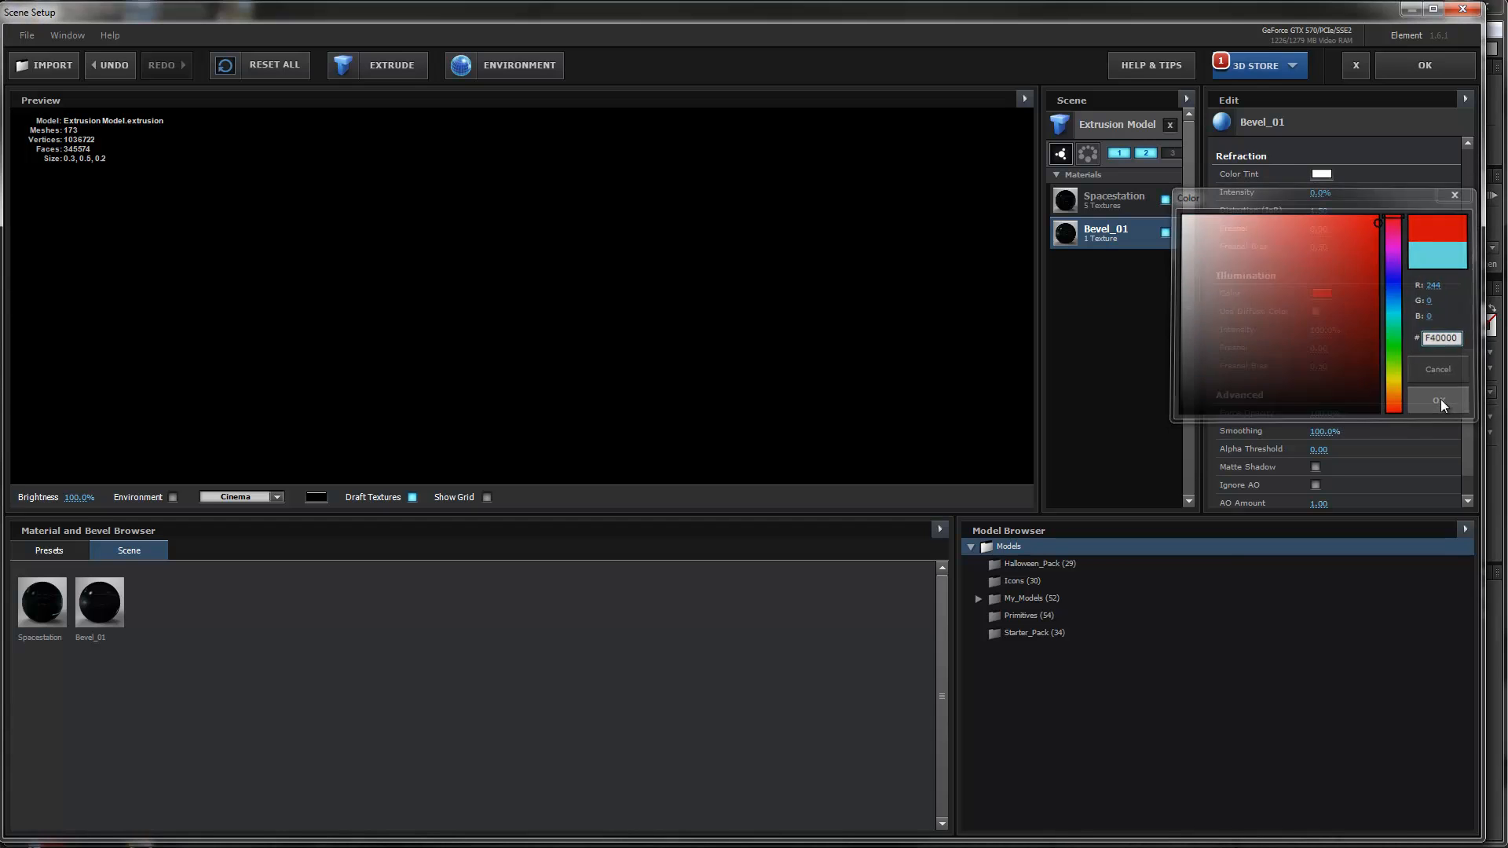
click(1102, 202)
click(1104, 237)
click(1119, 196)
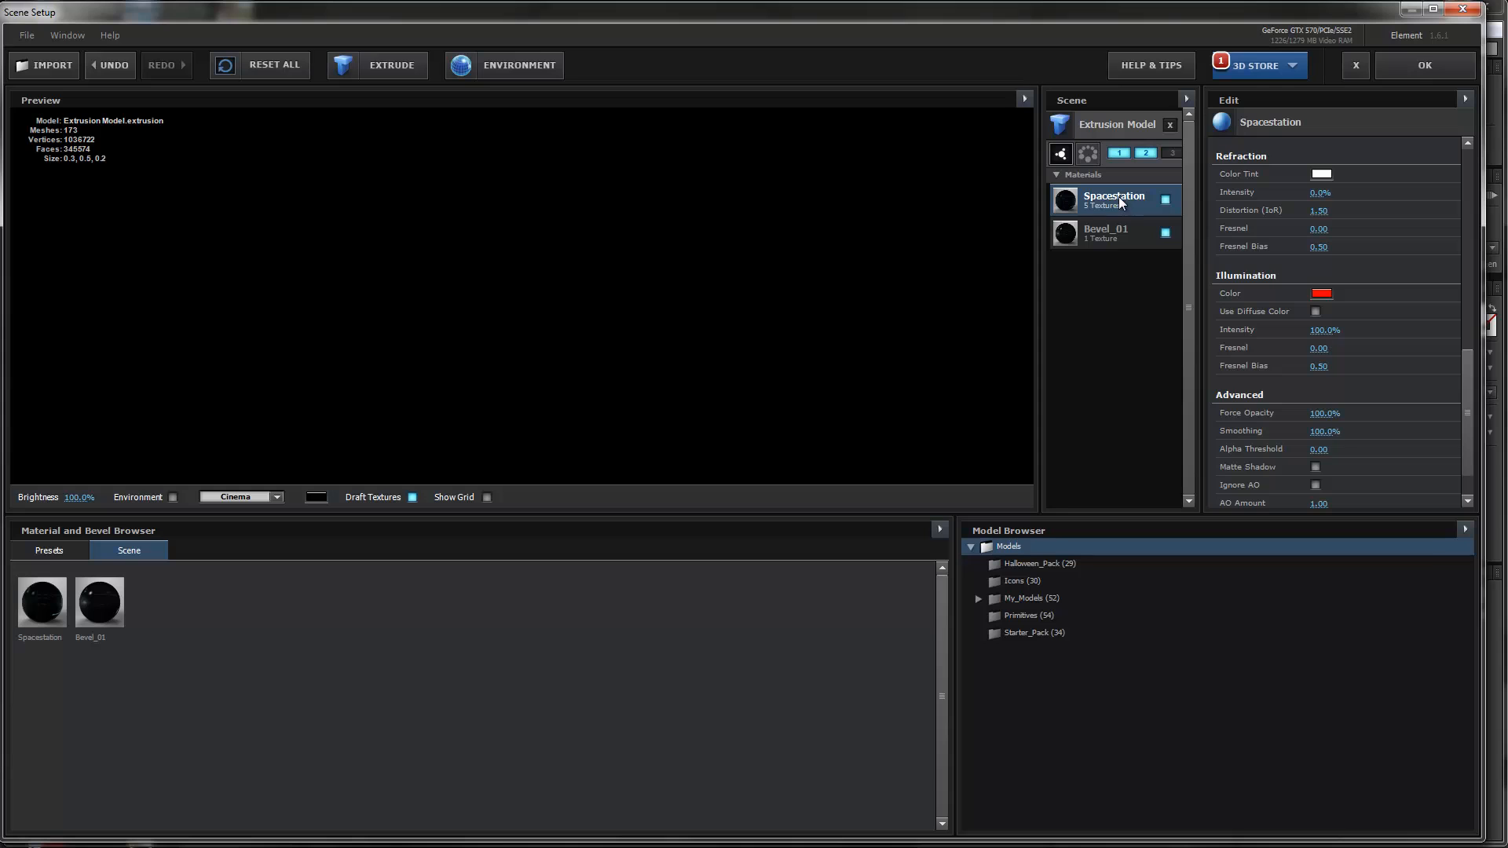
click(1424, 65)
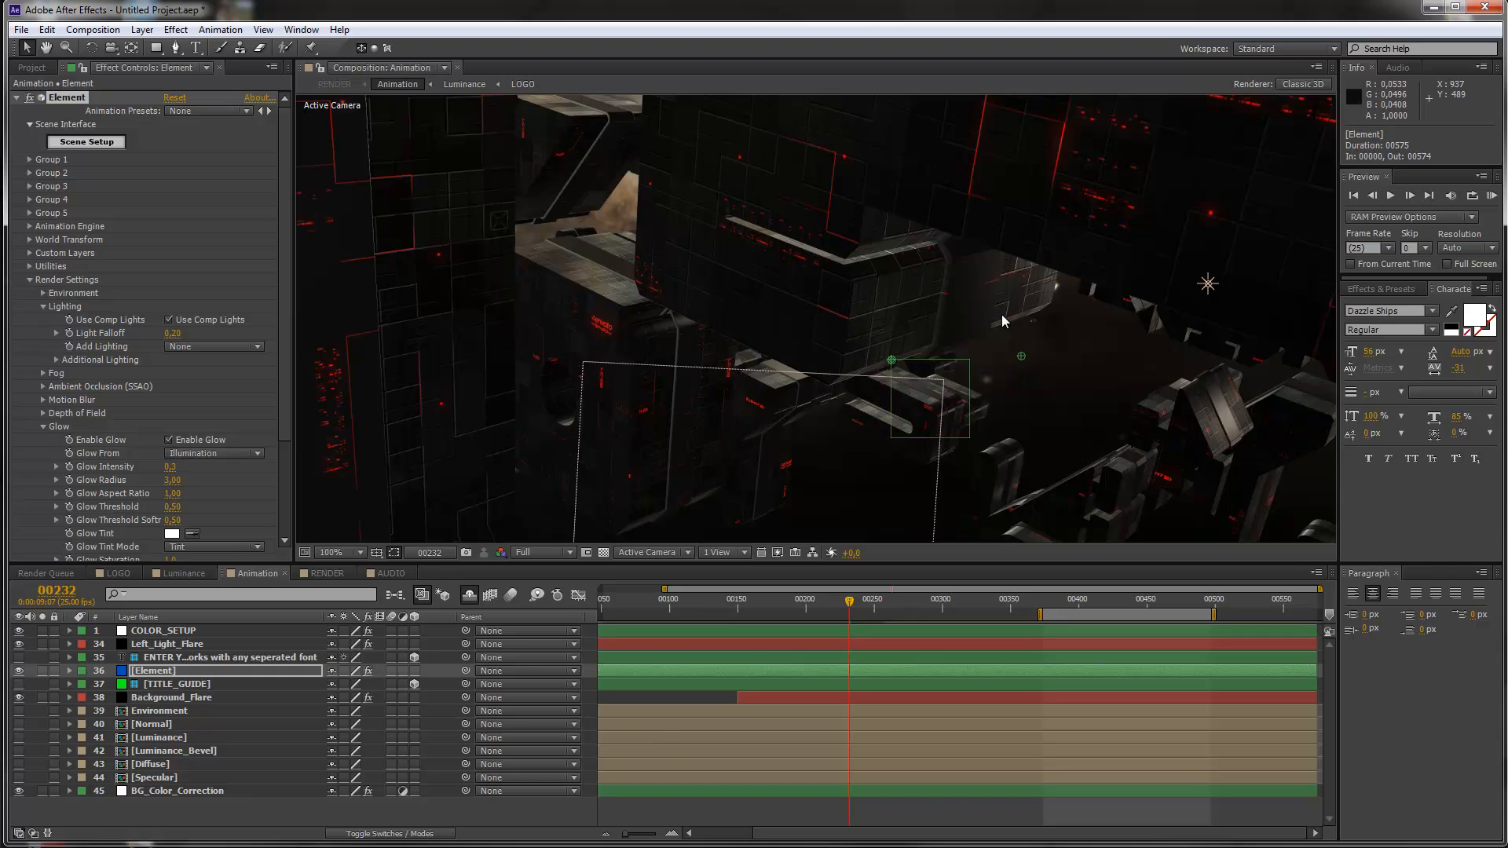
Check the recoloured lights across the whole frame of the Animation composition at frames 345 and 414
scroll(997, 322, down, 2)
scroll(999, 318, down, 1)
scroll(998, 318, up, 1)
click(1005, 607)
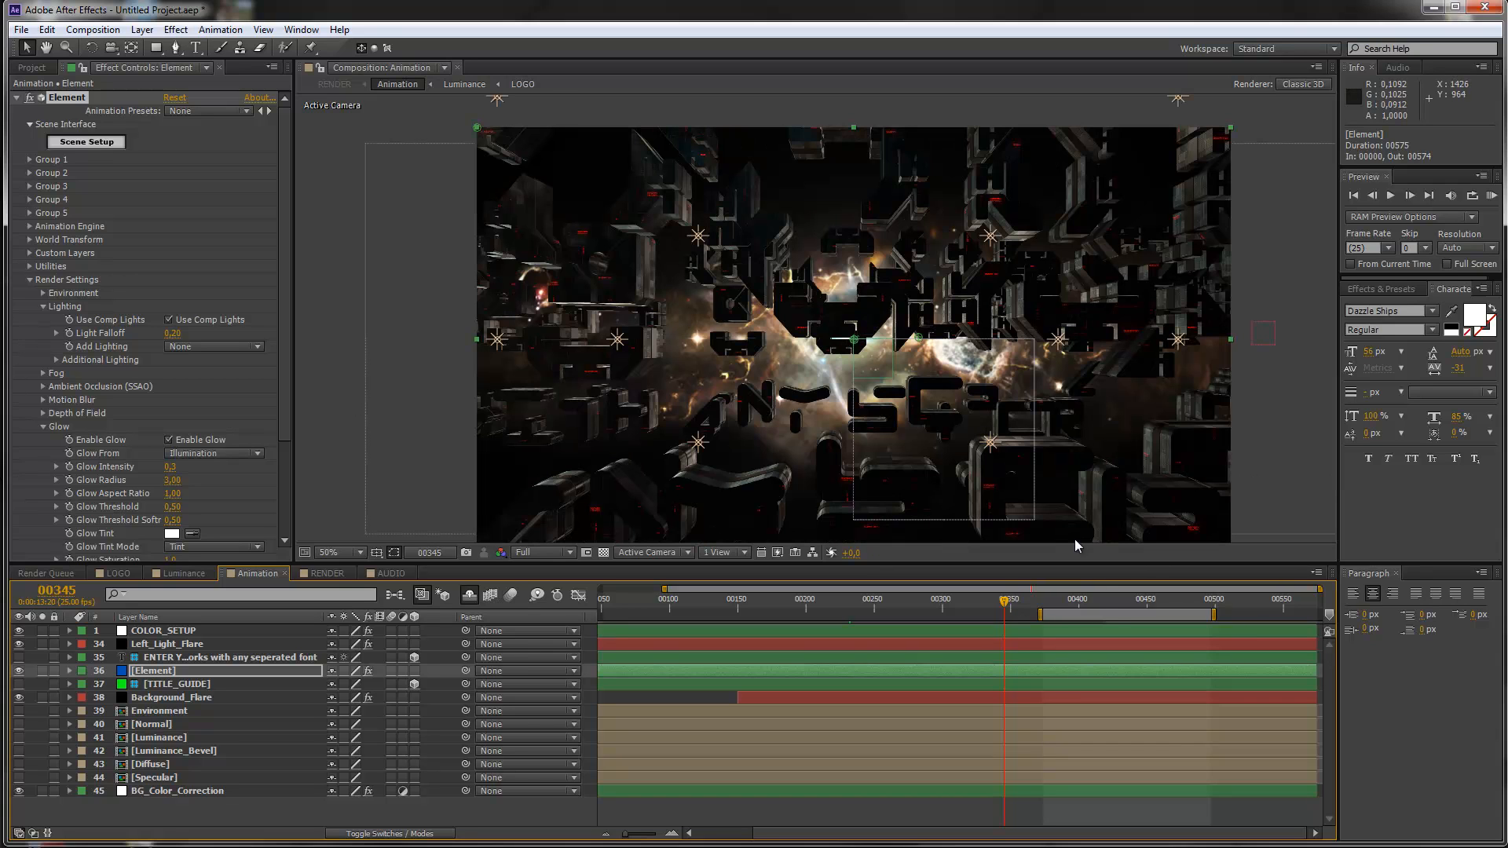
click(1097, 607)
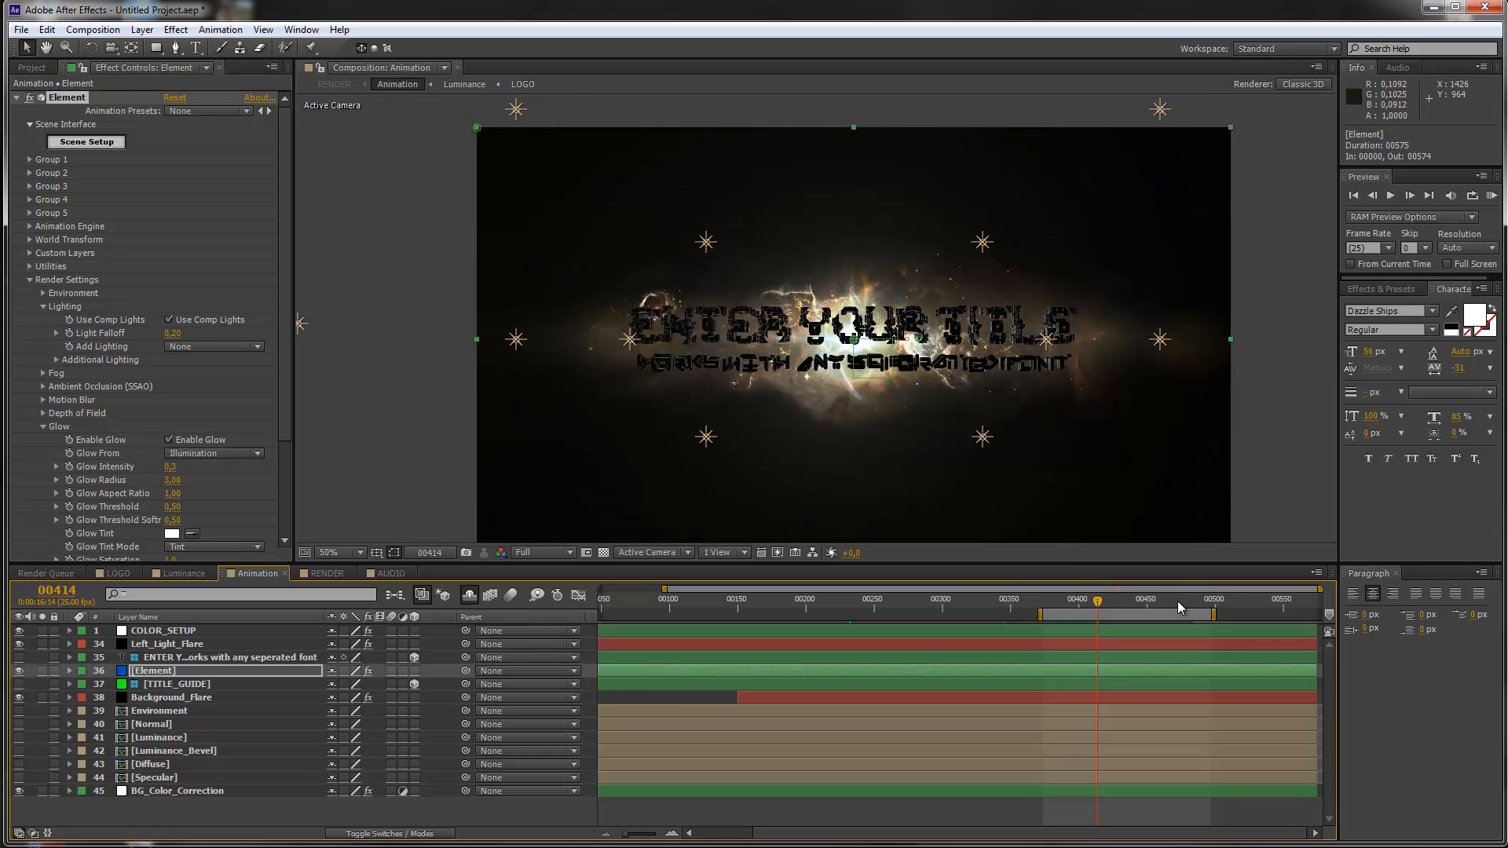
Examine the Curves and Hue/Saturation effects on the COLOR_CORRECTION layer of the RENDER composition
click(325, 573)
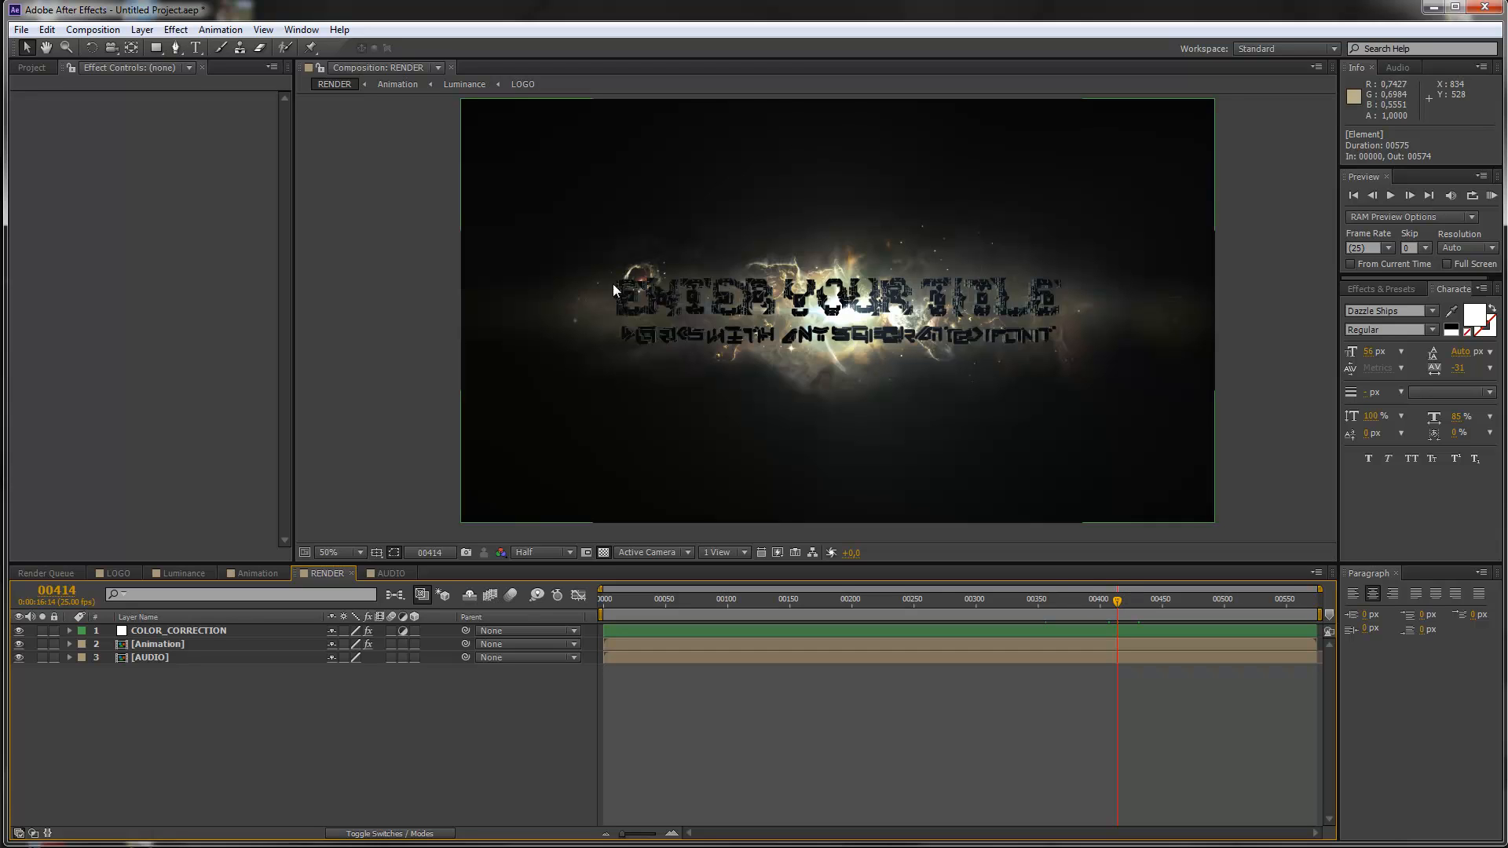
click(182, 631)
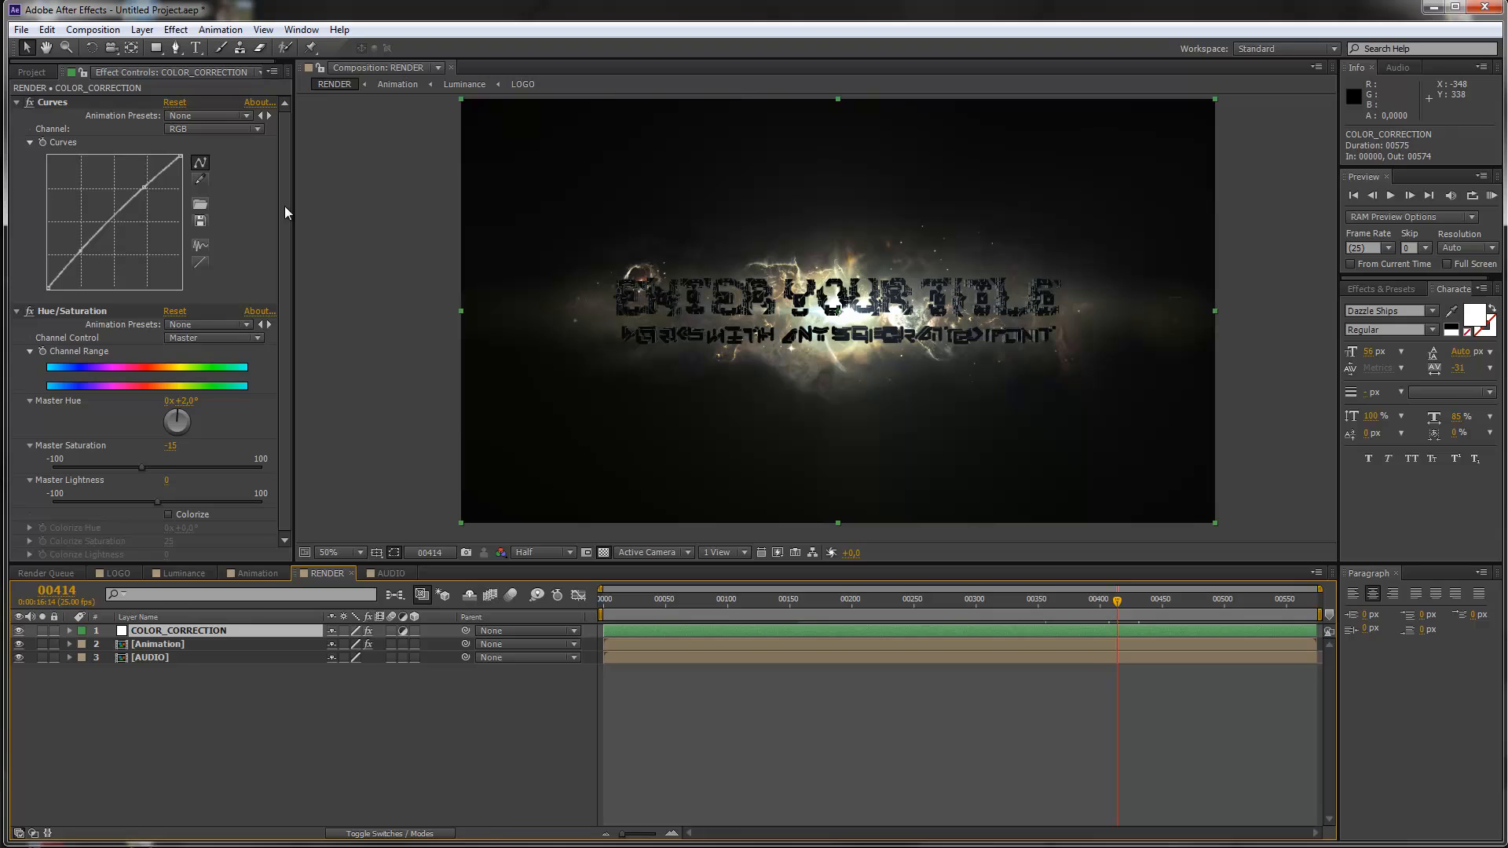
click(30, 103)
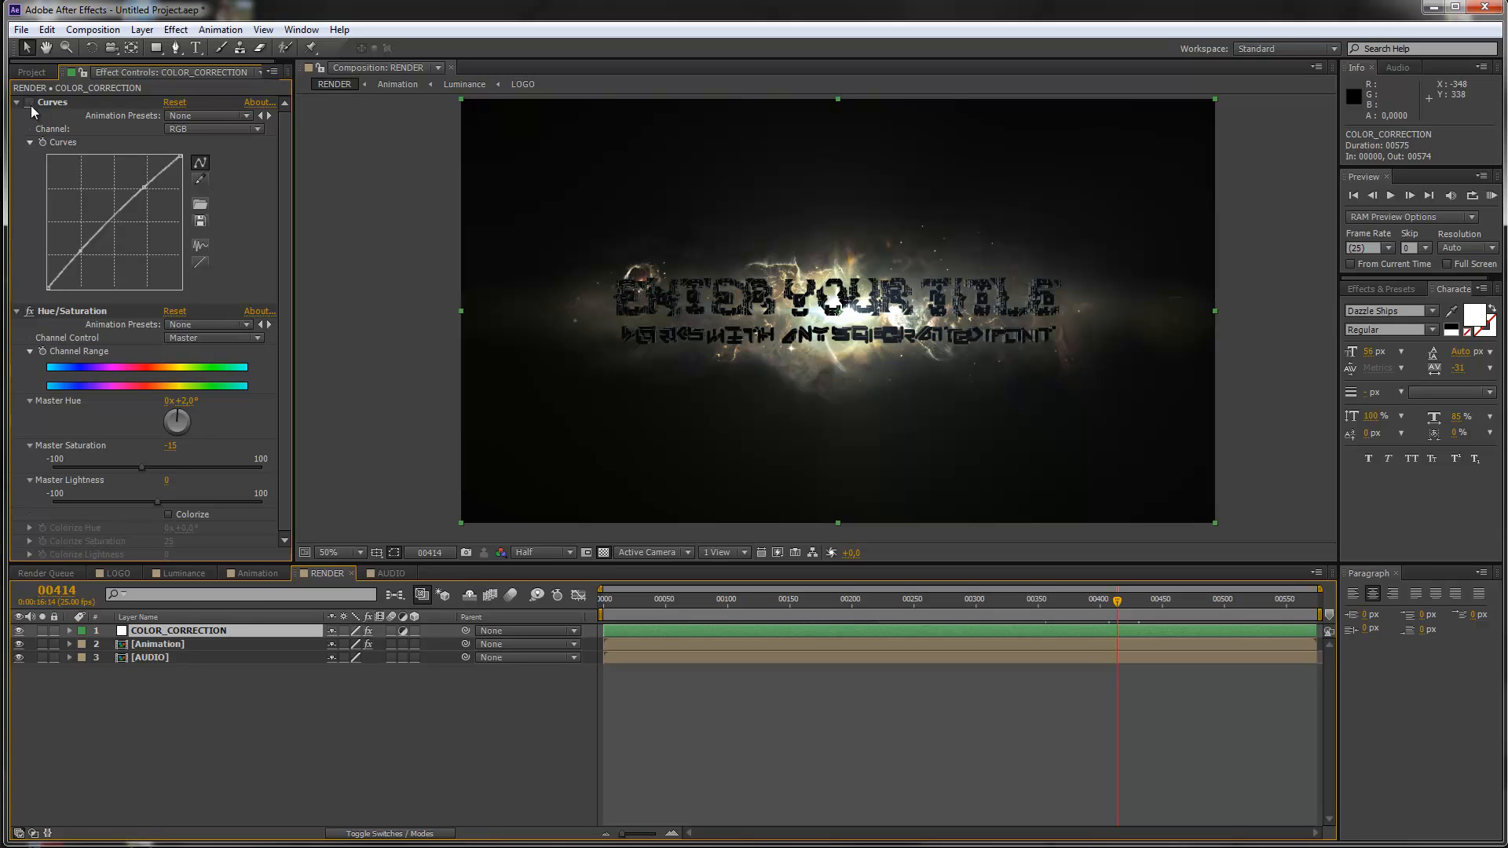
click(30, 312)
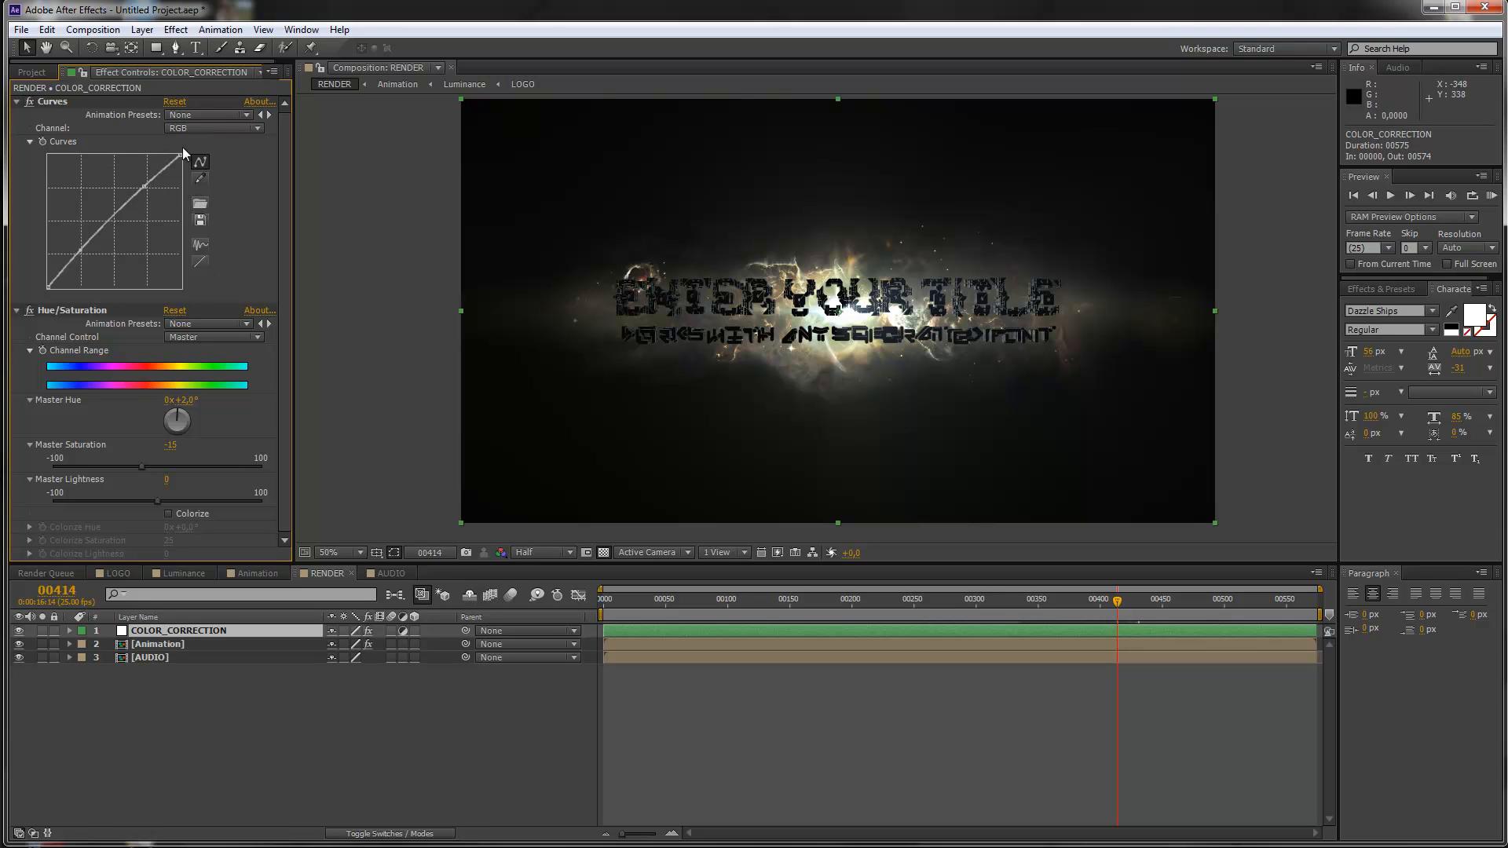
Raise the midpoint of the red curve and lower the shadow point of the blue curve in the Curves effect
click(191, 125)
click(201, 156)
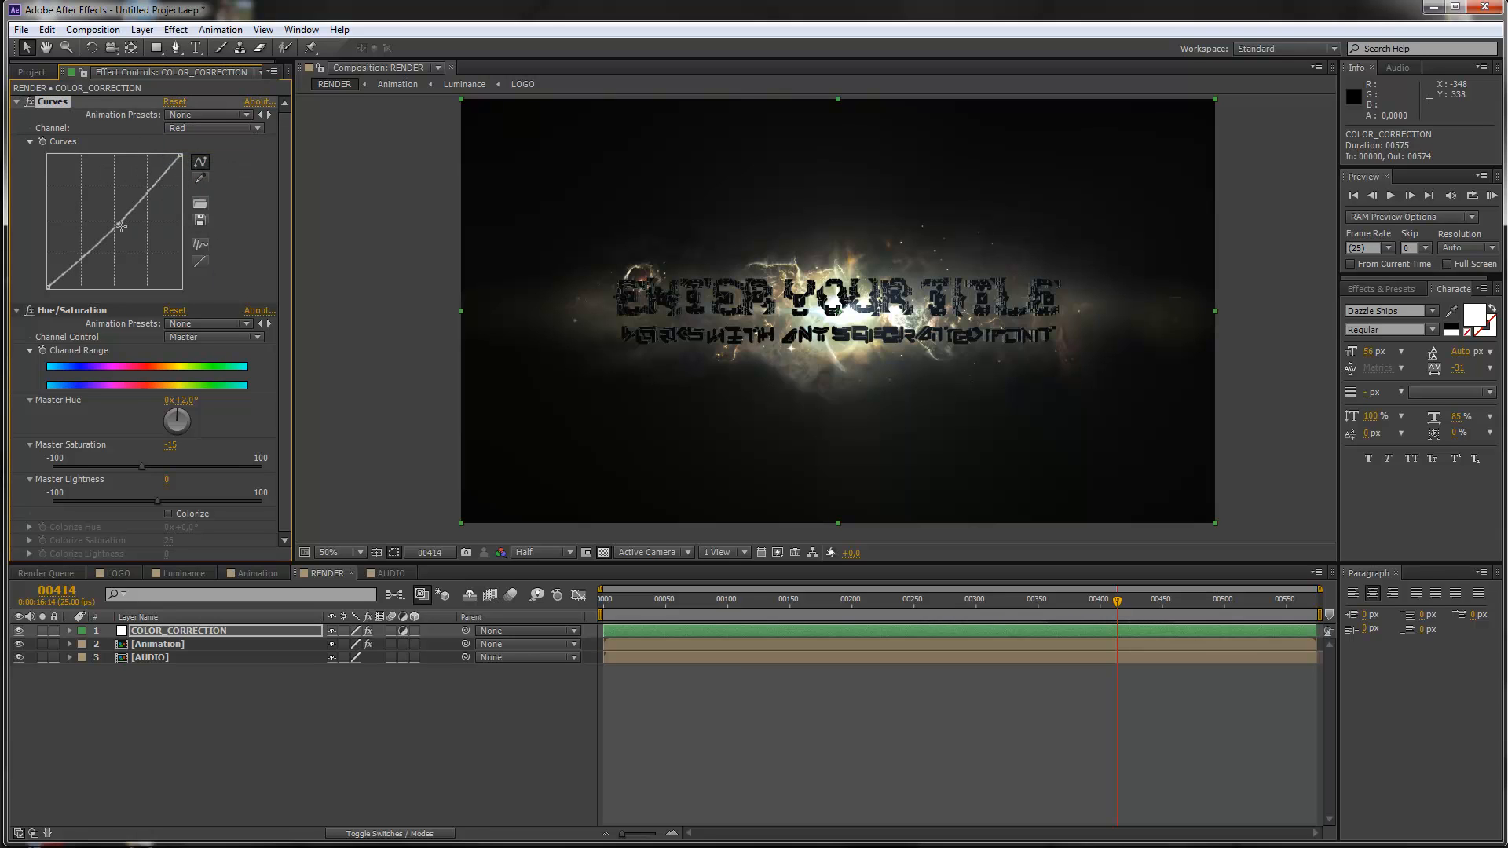
drag(120, 224, 110, 216)
click(234, 129)
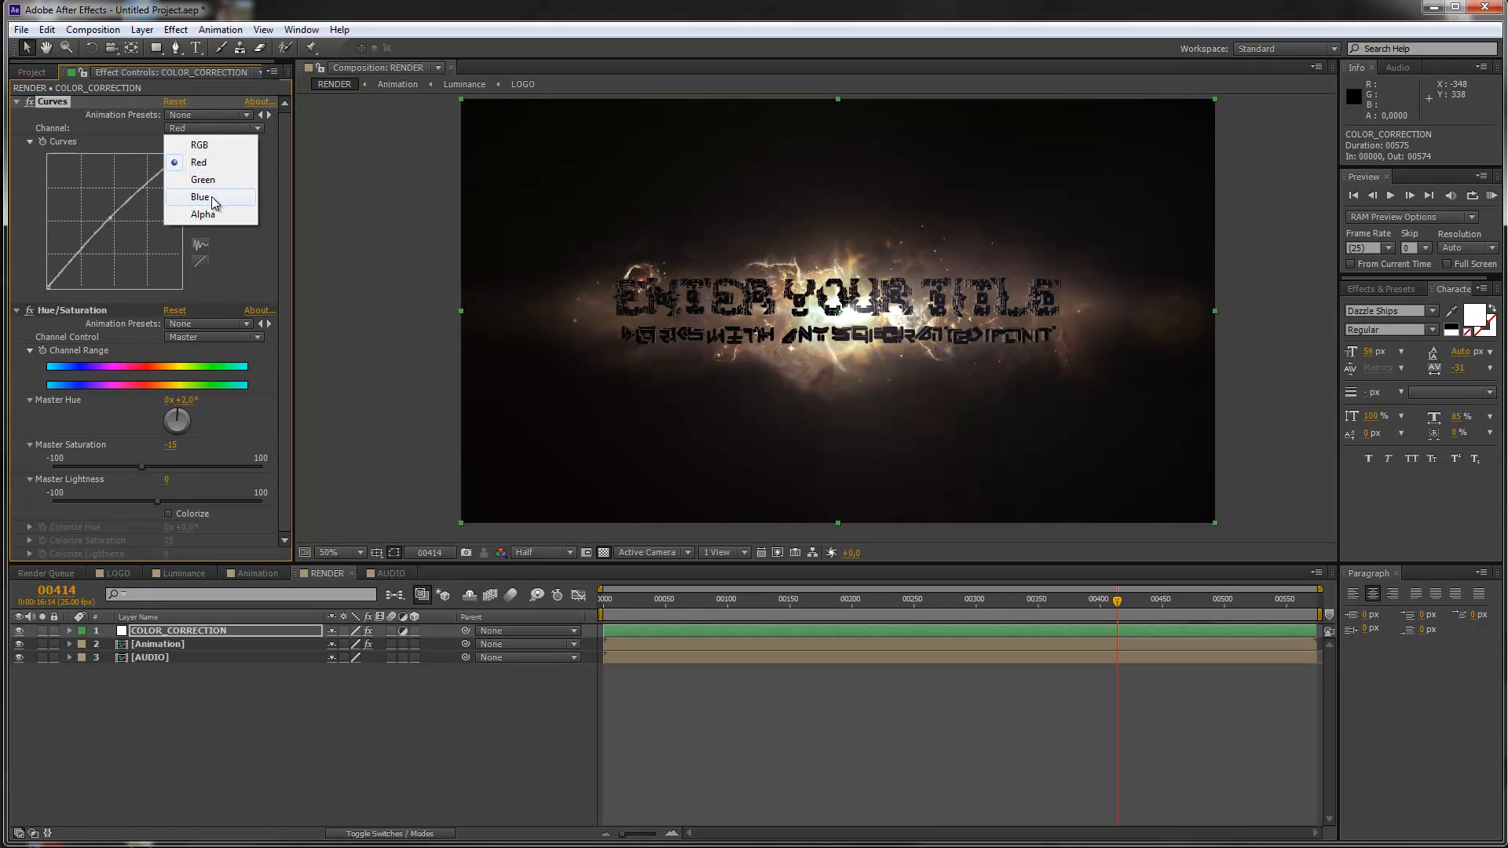
click(212, 201)
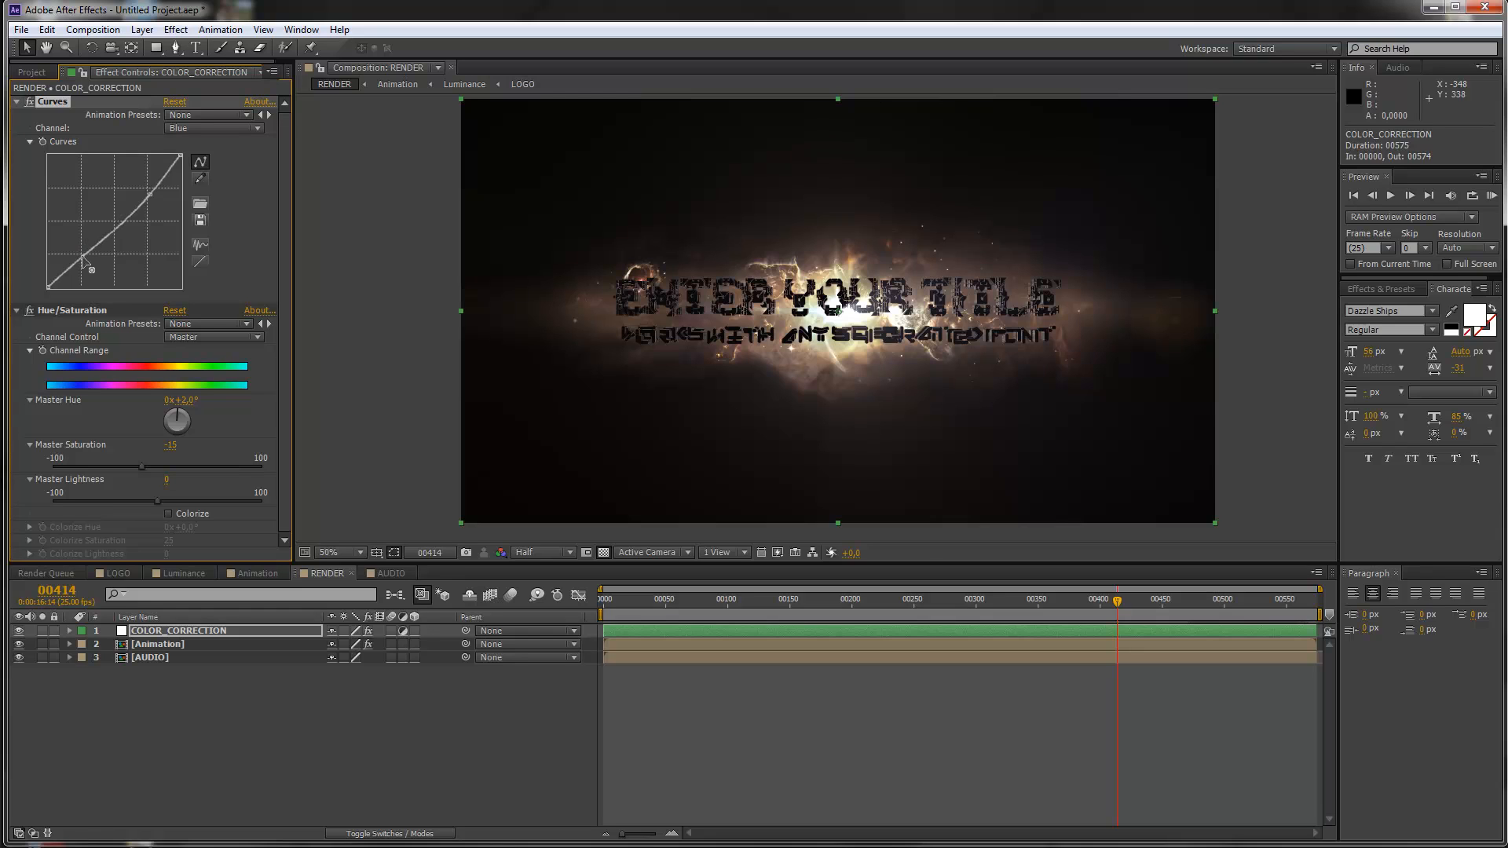
drag(85, 261, 88, 267)
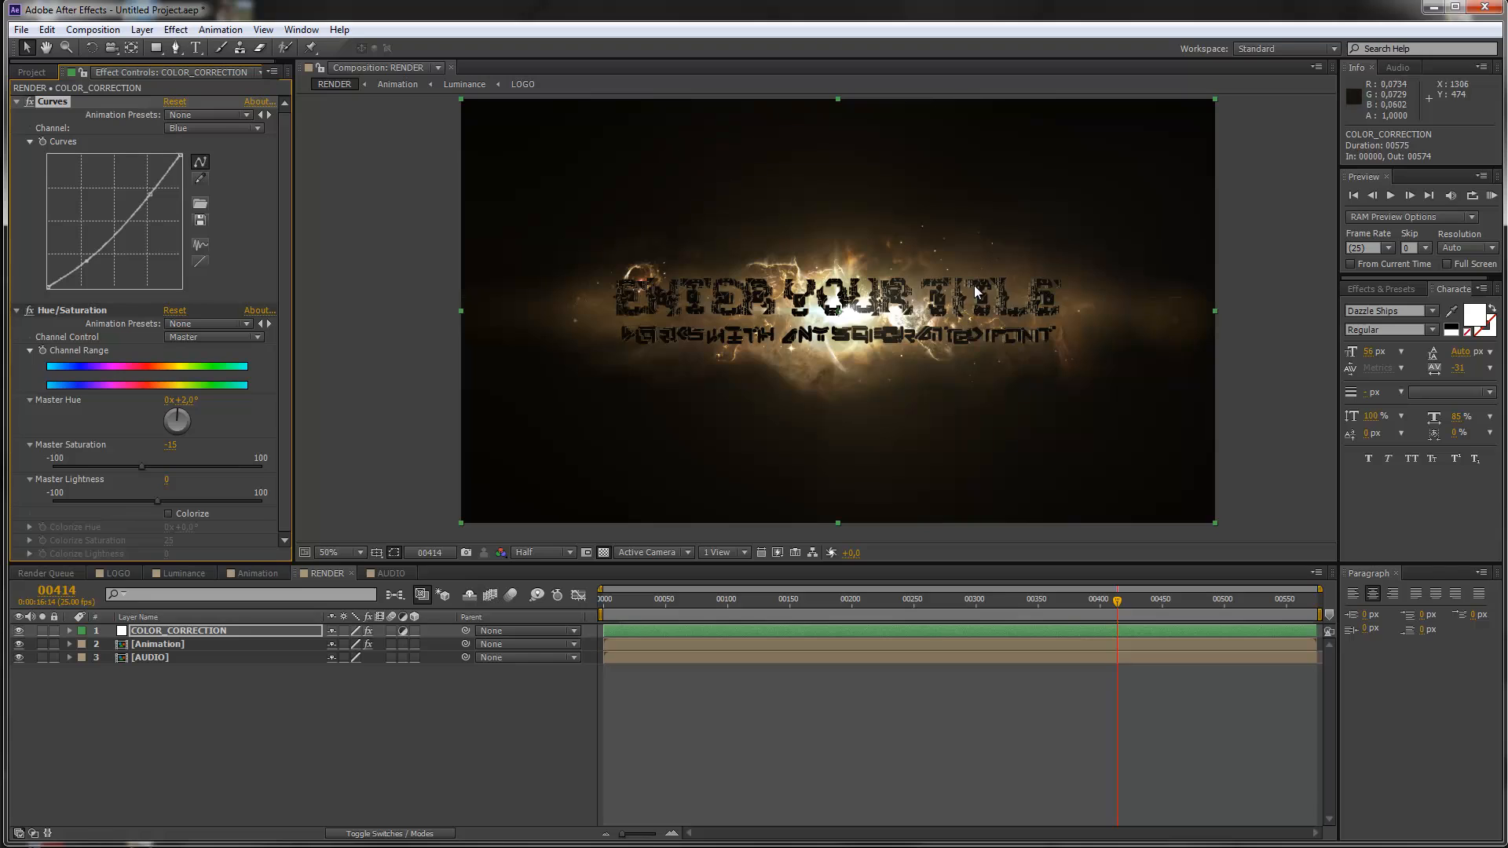
Try a Master Saturation of 0 in the Hue/Saturation effect and set it back to -15
click(170, 446)
text(0)
key(Return)
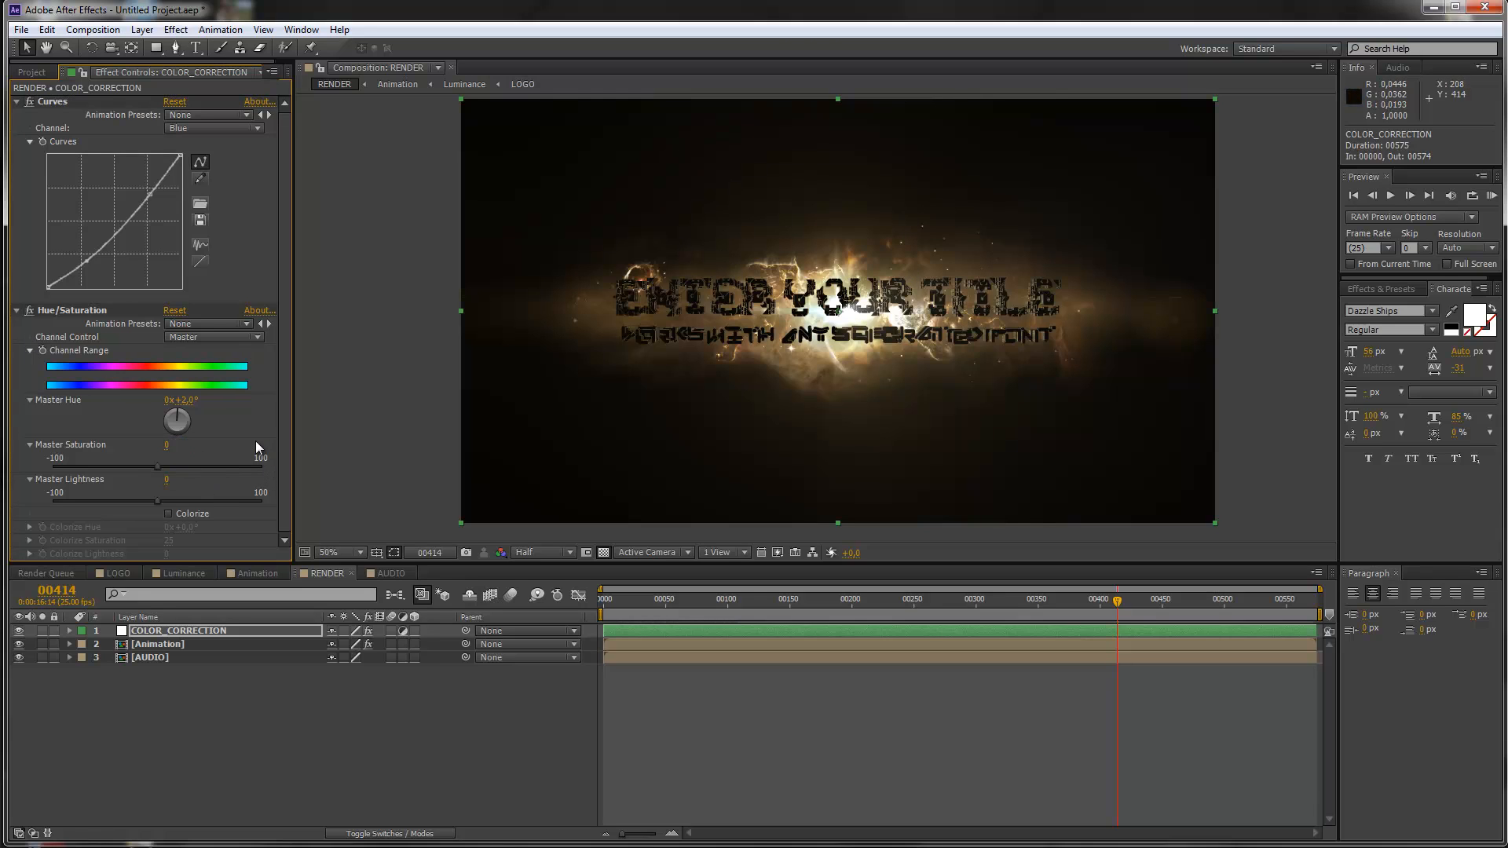
click(165, 447)
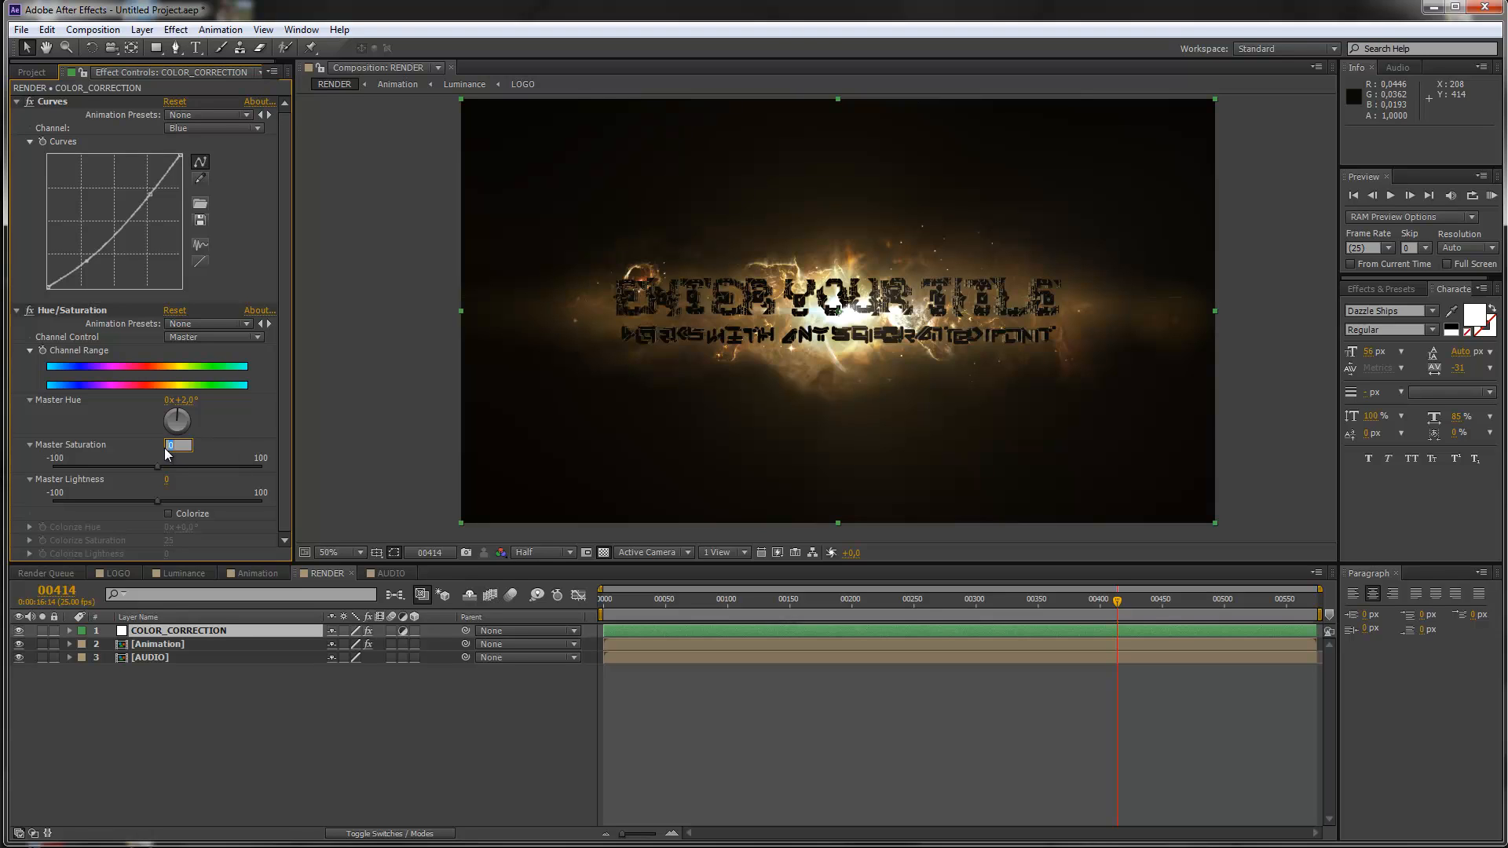
text(-15)
key(Return)
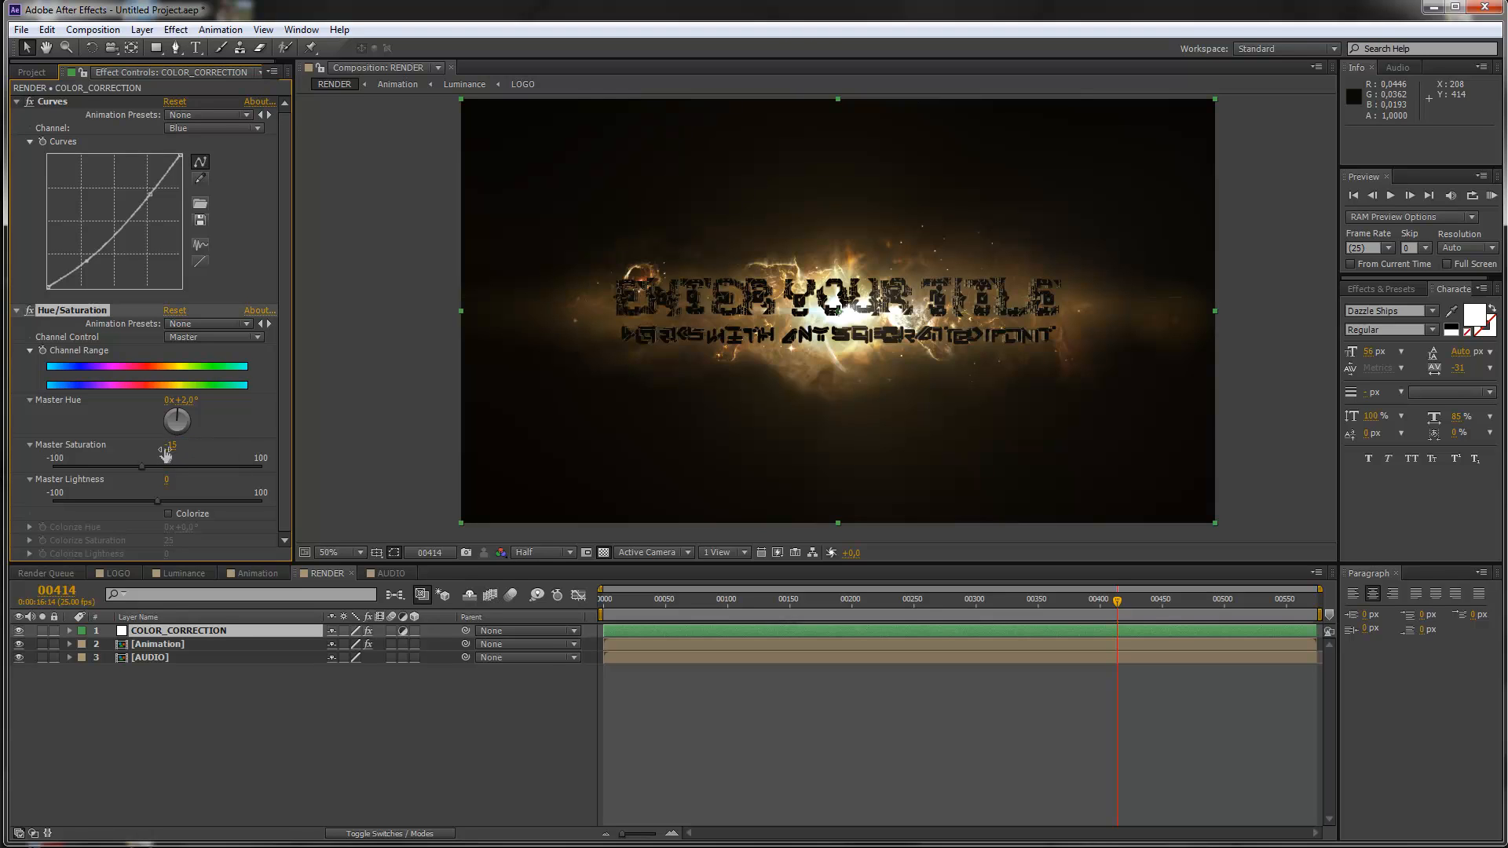
Try a different Master Hue in the Hue/Saturation effect and undo the change
drag(200, 399, 219, 401)
key(ctrl+z)
key(ctrl+z)
key(ctrl+z)
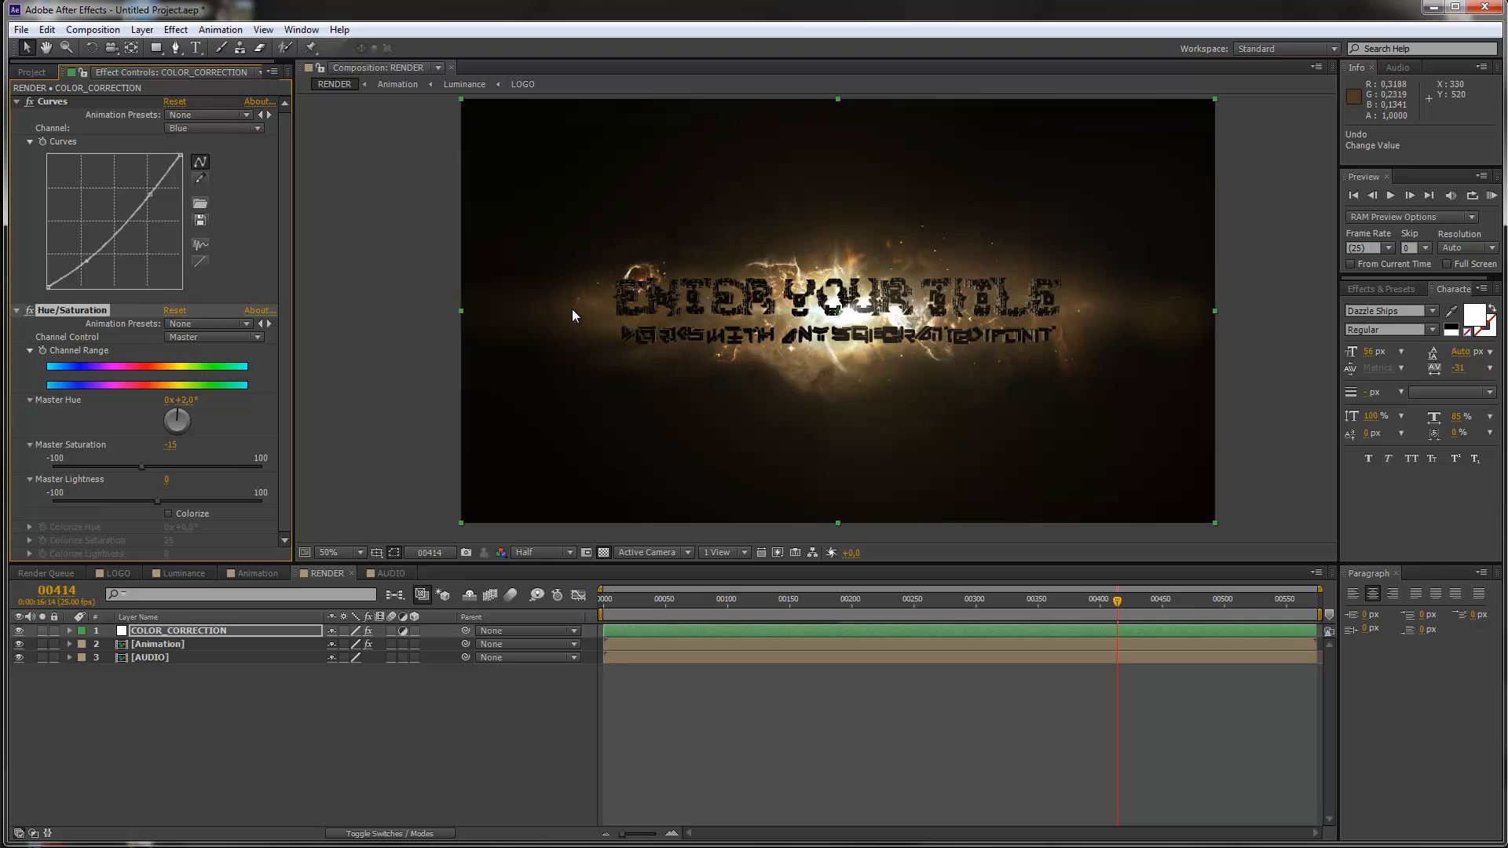
Import Epic Intro.mp3 from the Logo_sound folder and add it as a layer in the AUDIO composition
double_click(158, 657)
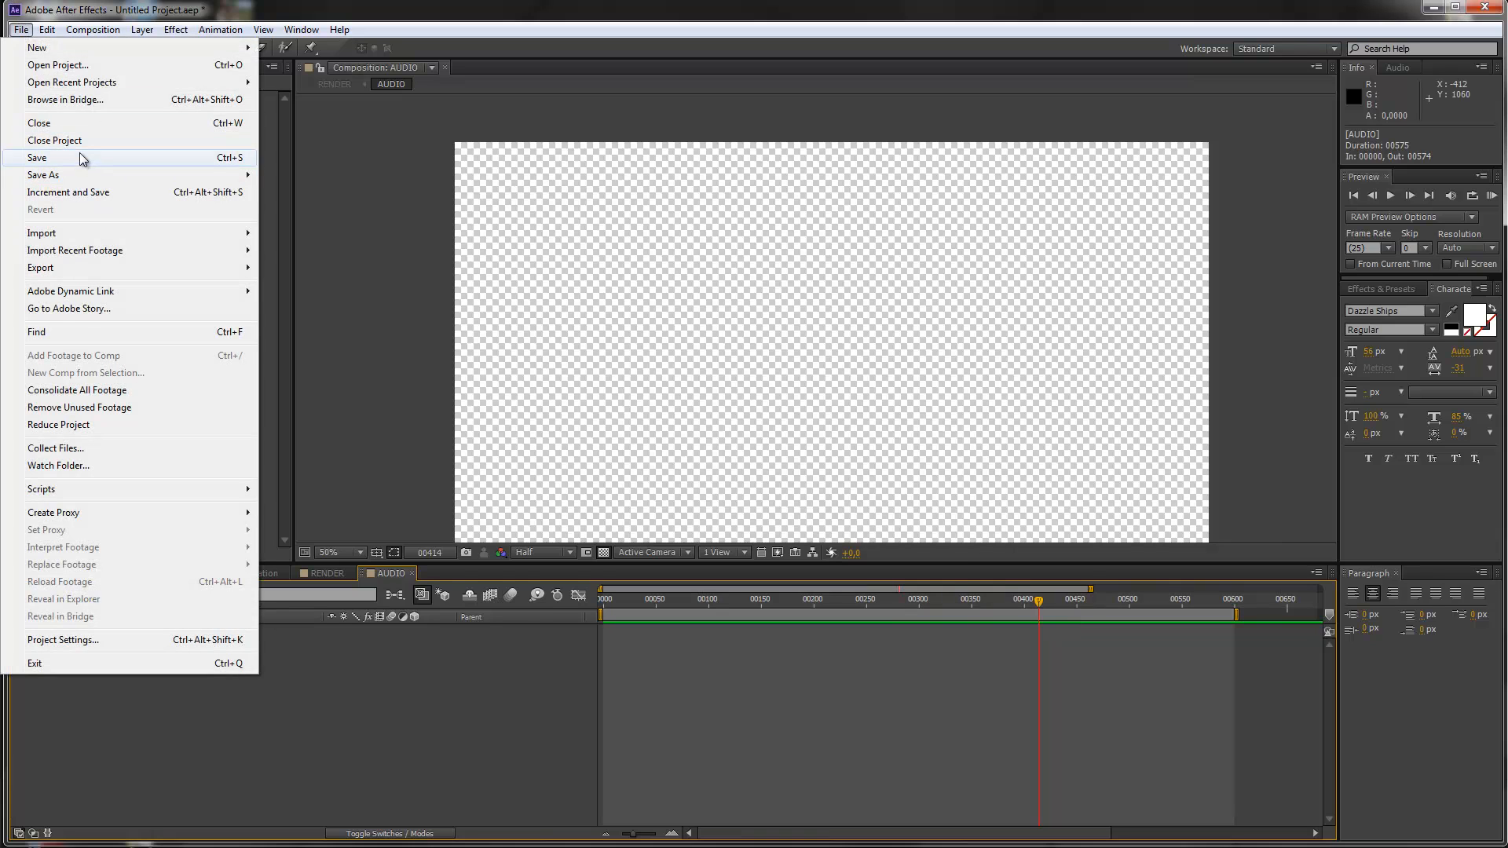
mouse_move(91, 235)
click(284, 234)
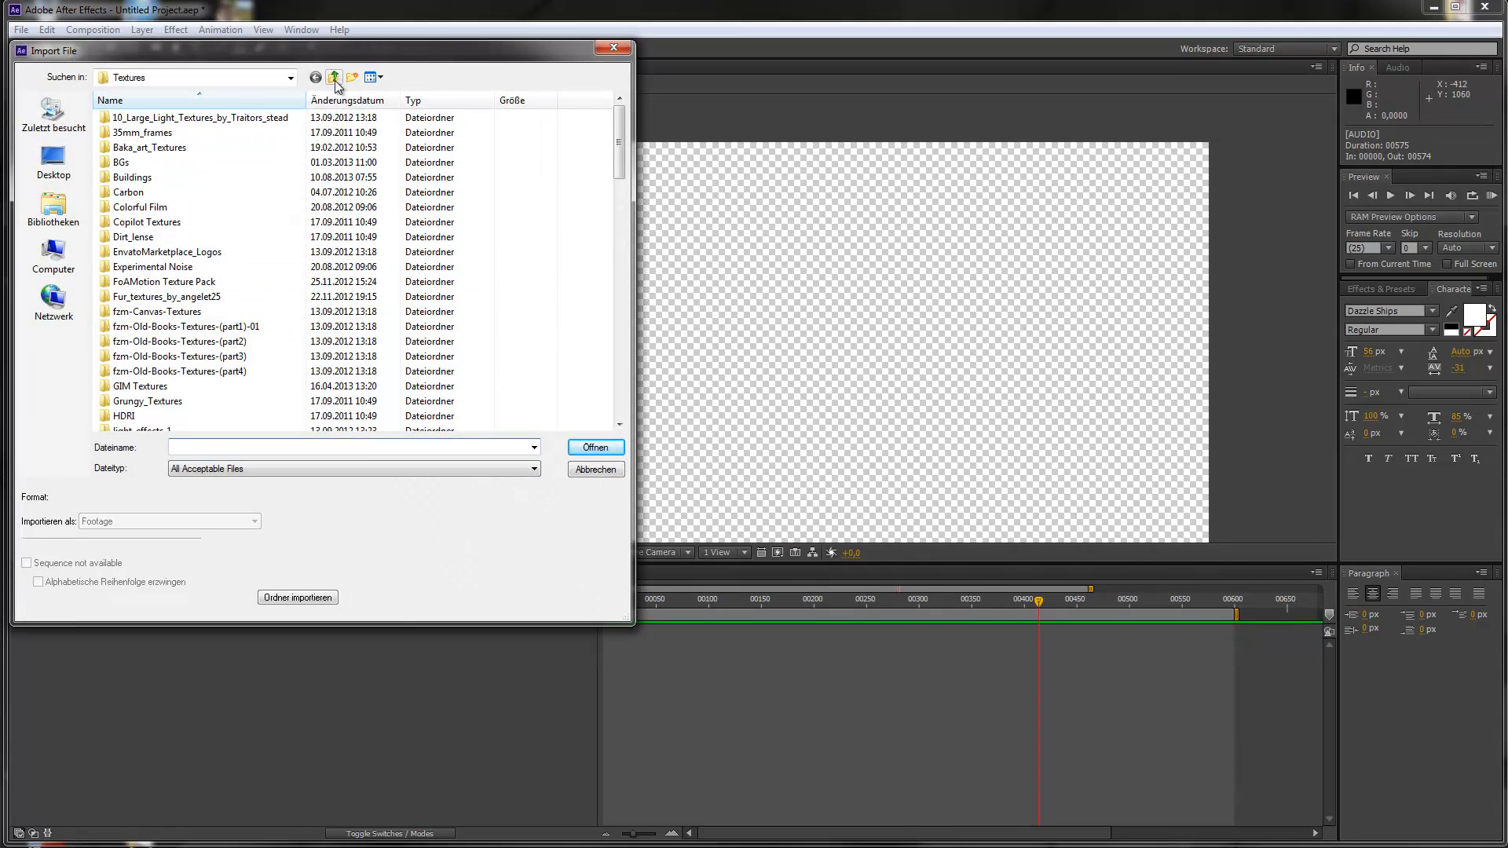
scroll(236, 314, down, 5)
double_click(165, 340)
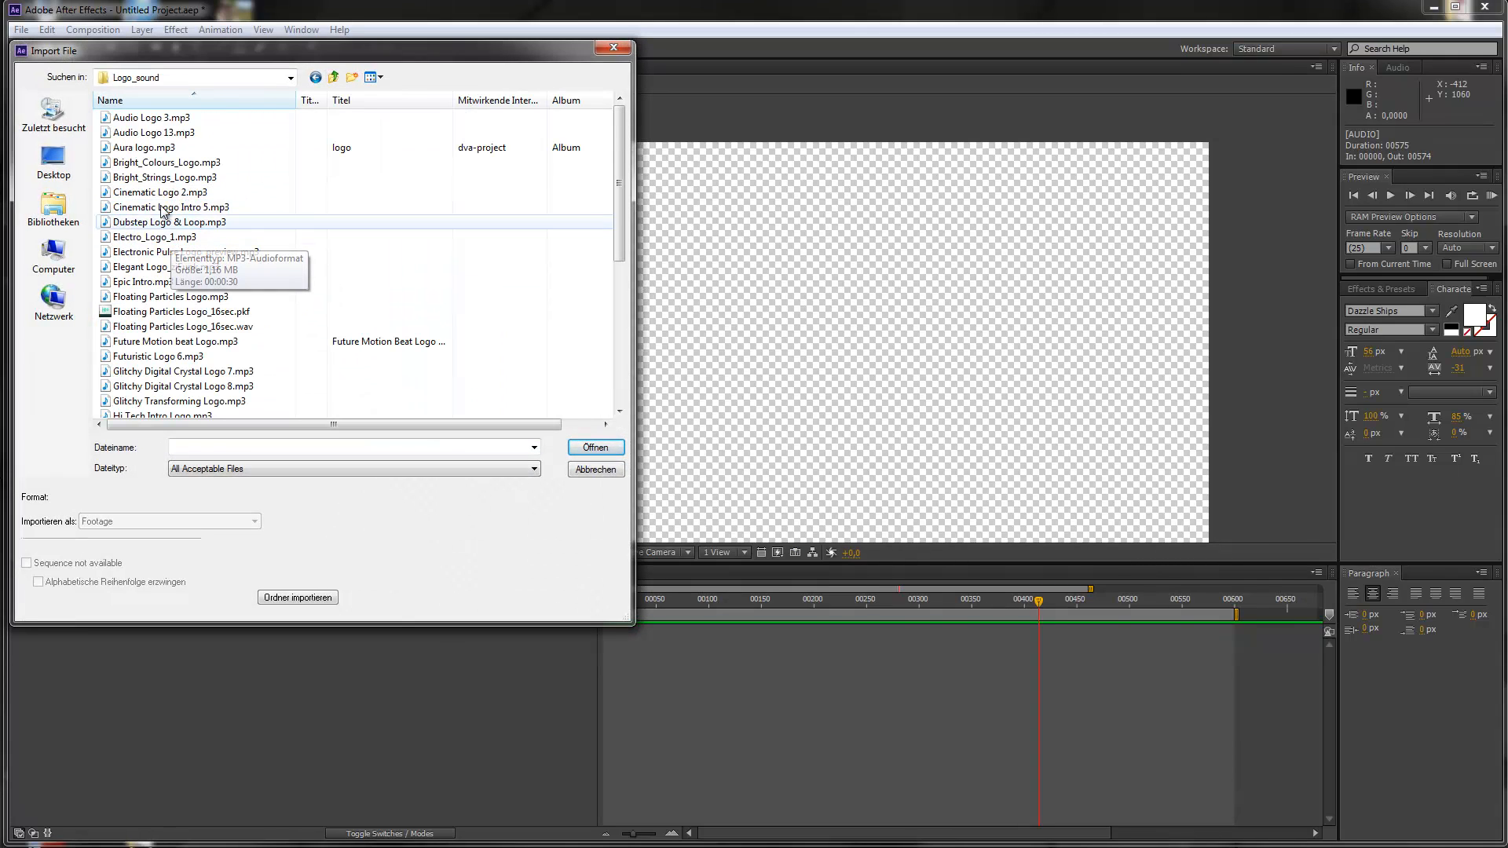
click(148, 282)
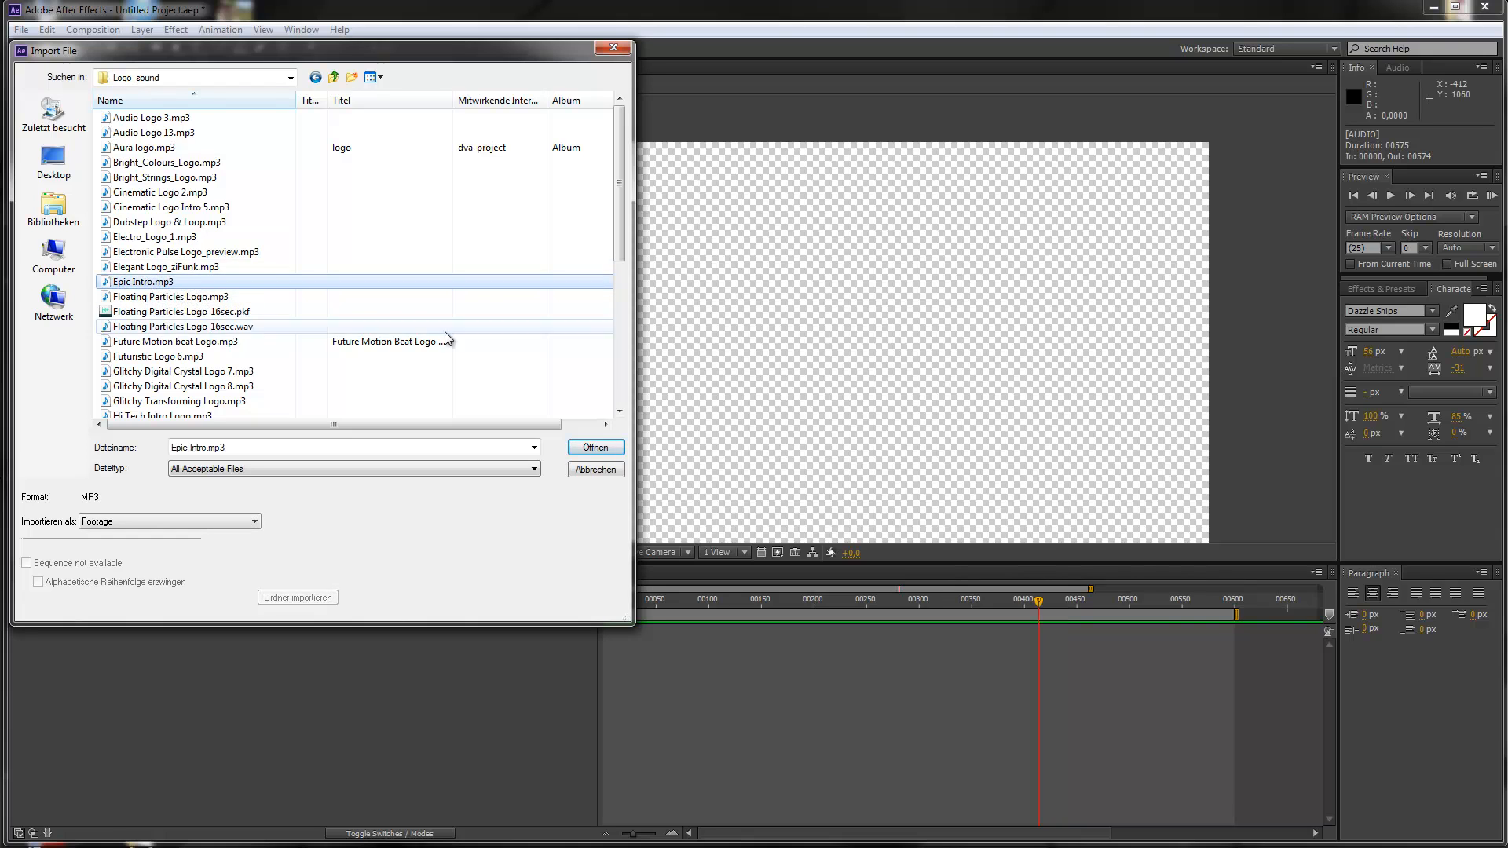
click(594, 446)
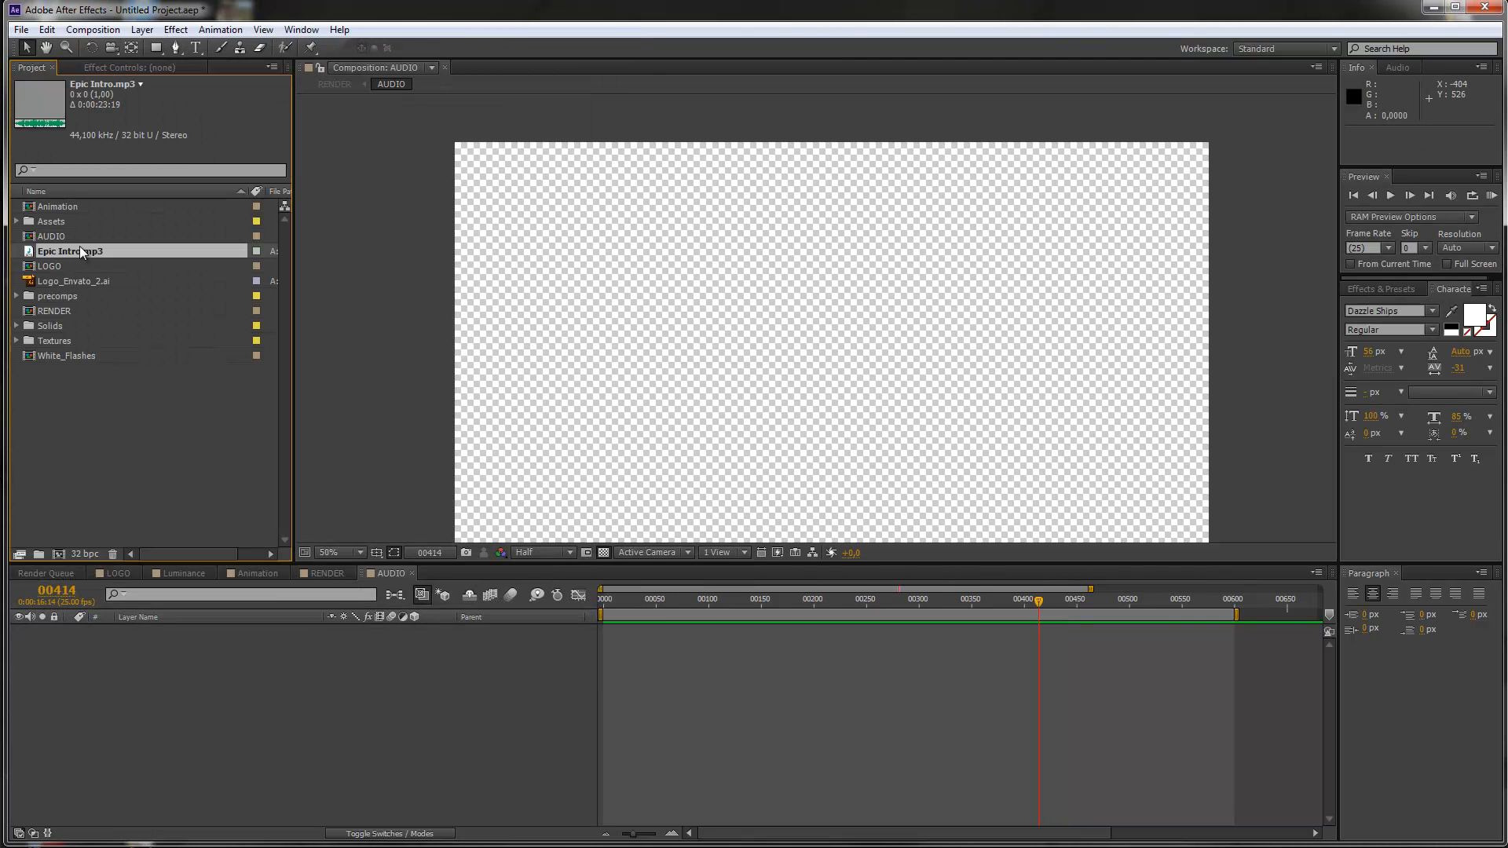
drag(84, 260, 186, 638)
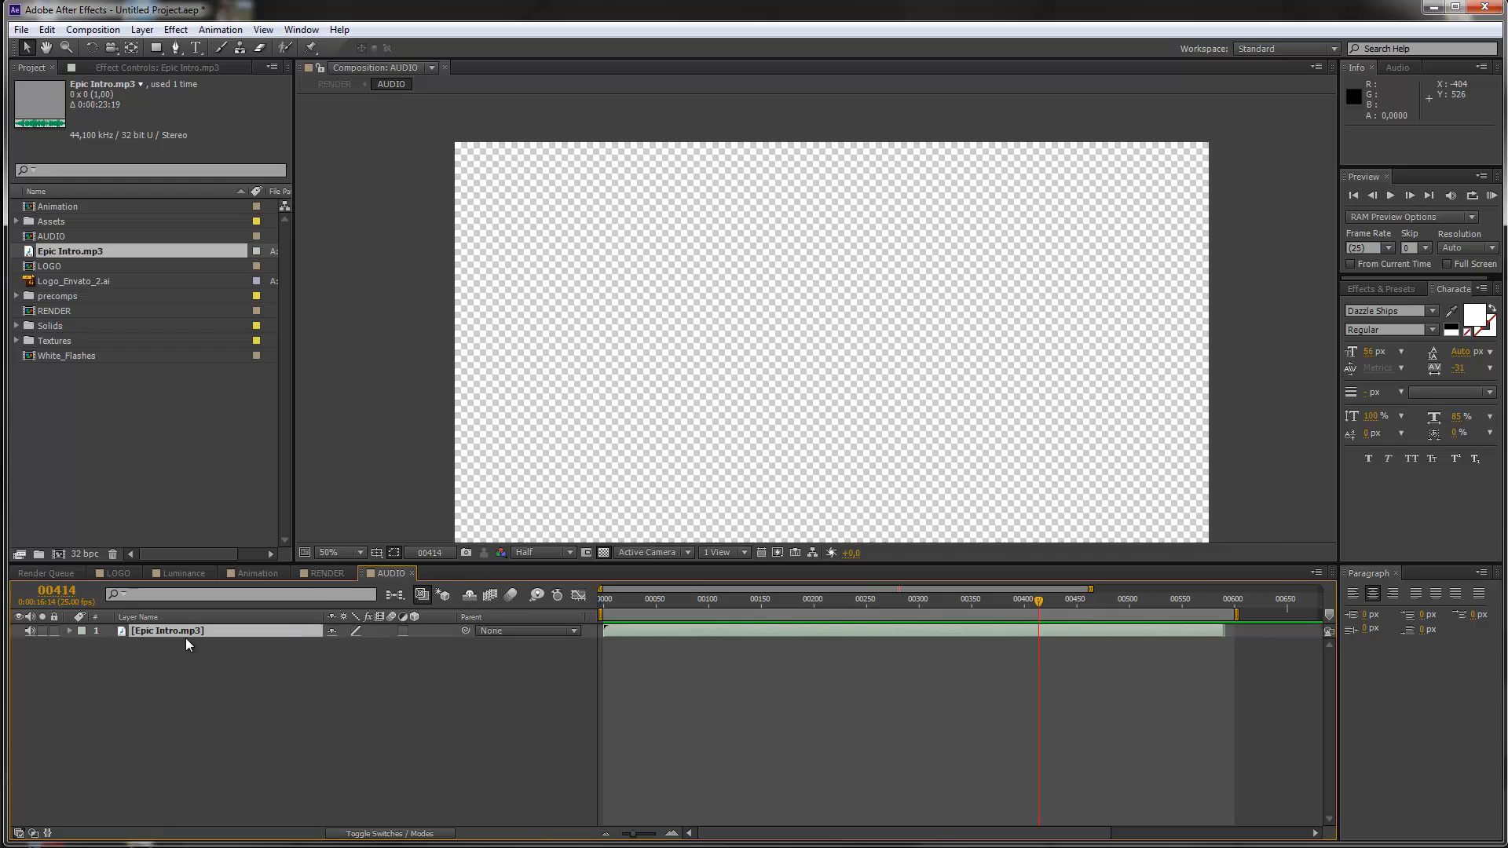
Return to the RENDER composition and check the graded animation at frame 292
click(327, 573)
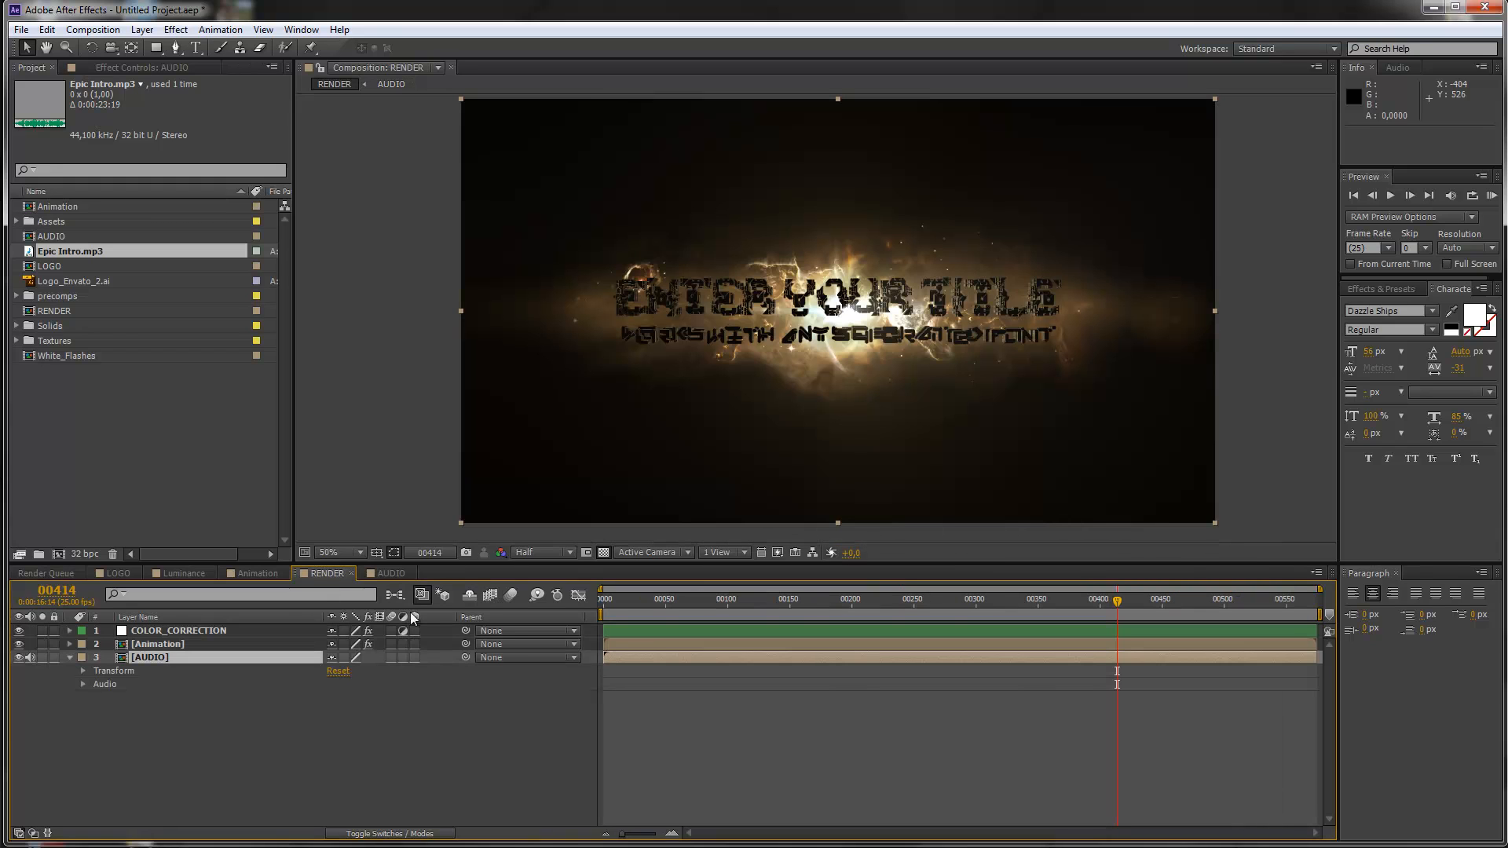
drag(56, 252, 110, 252)
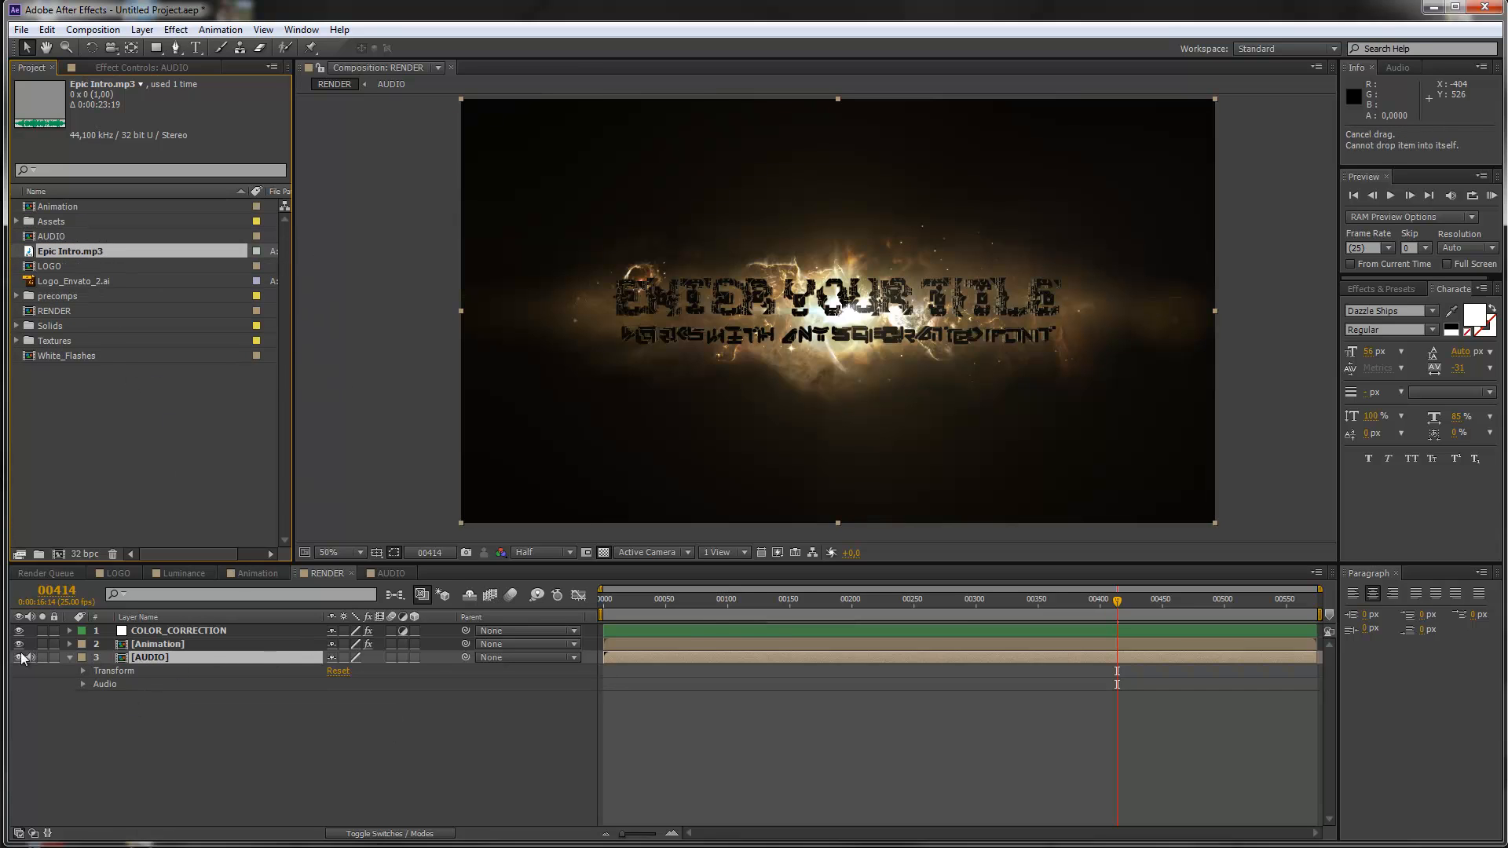
click(1198, 614)
click(893, 614)
click(968, 603)
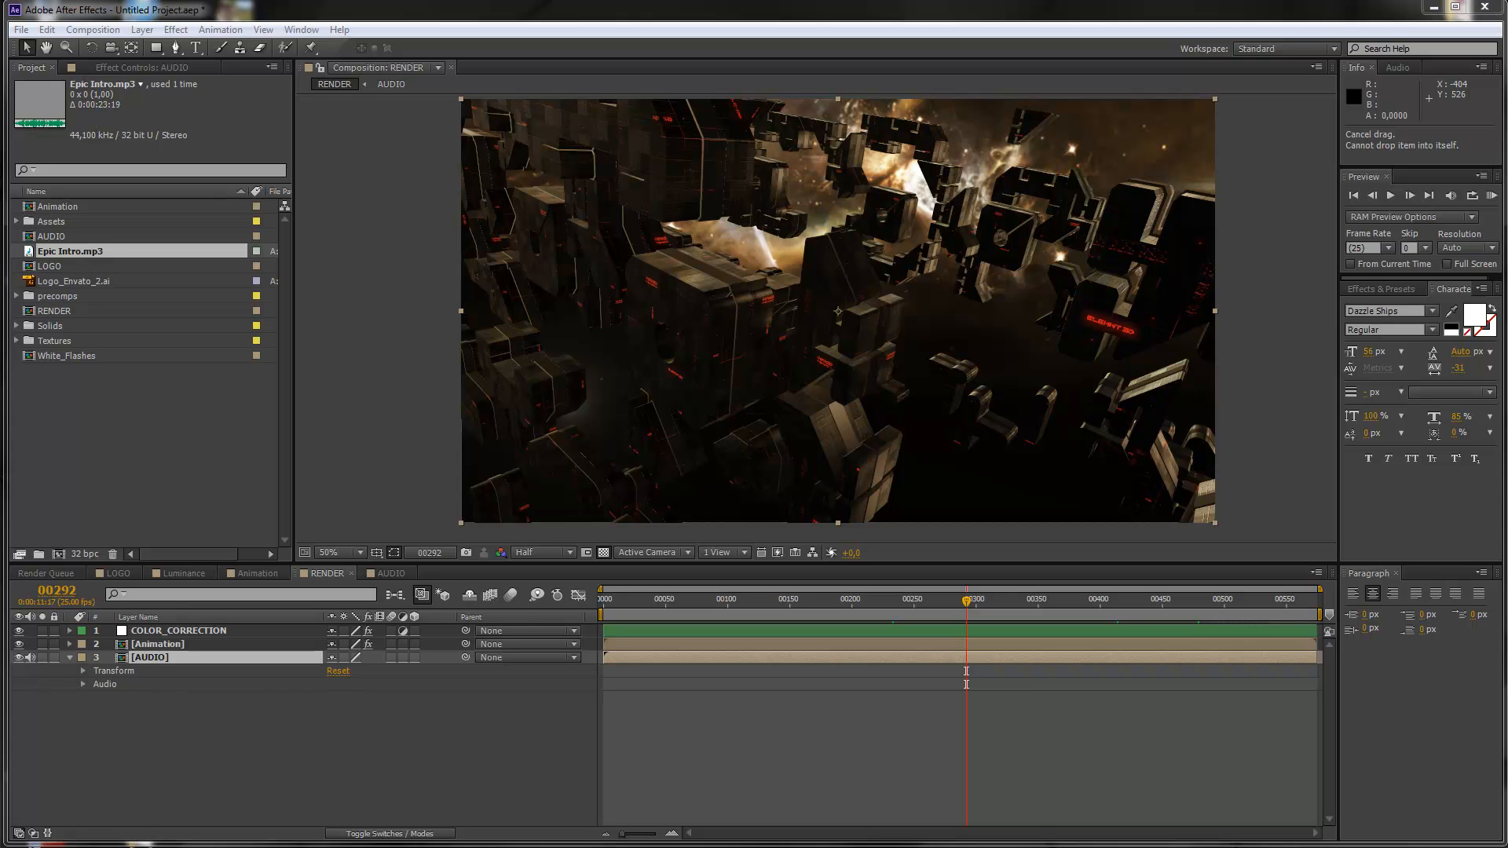
drag(1507, 52, 907, 34)
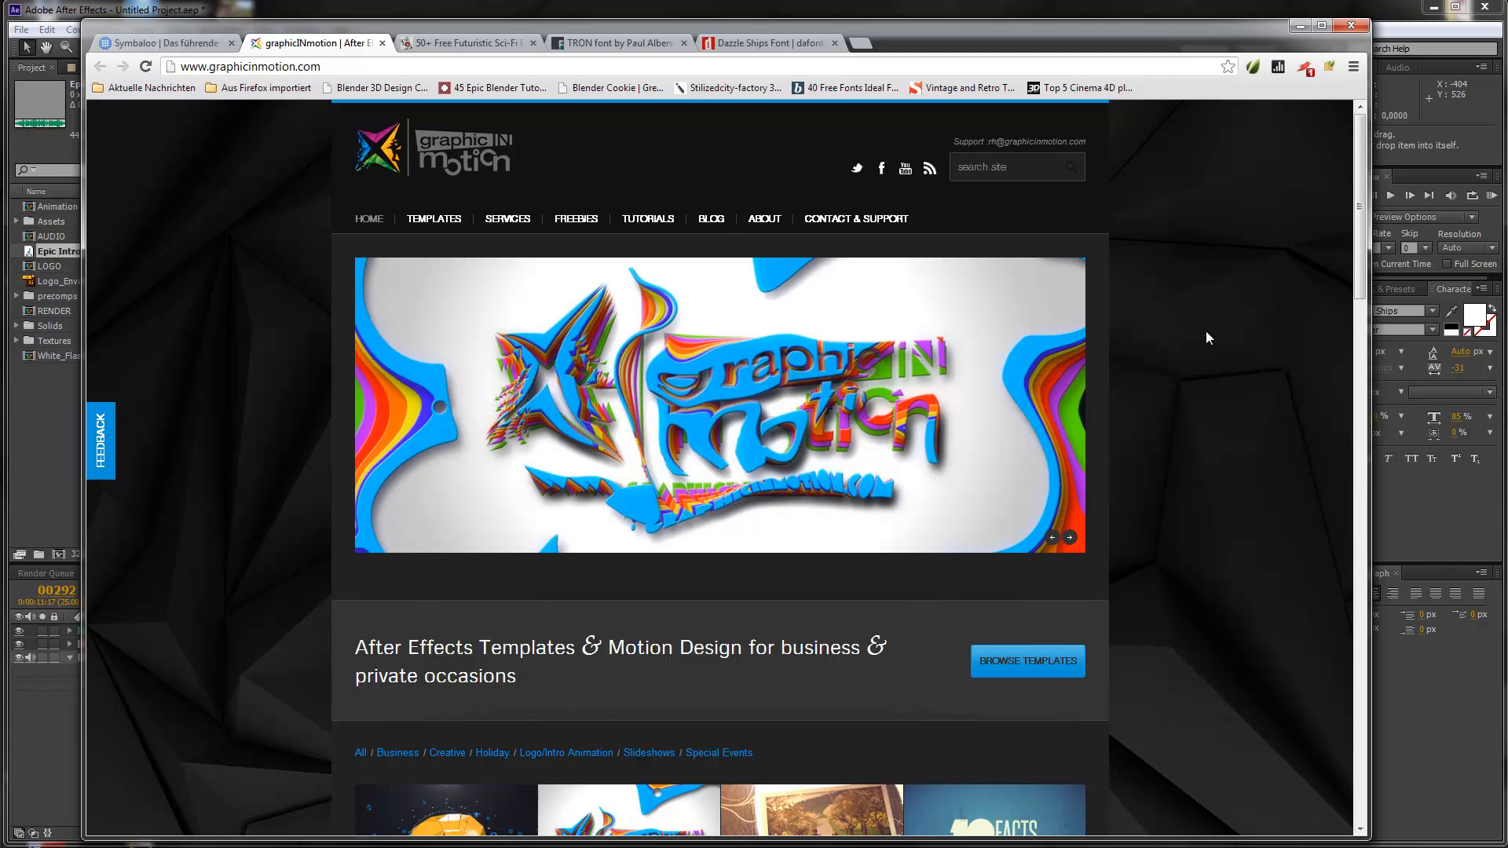
scroll(1204, 333, down, 3)
scroll(1162, 573, up, 3)
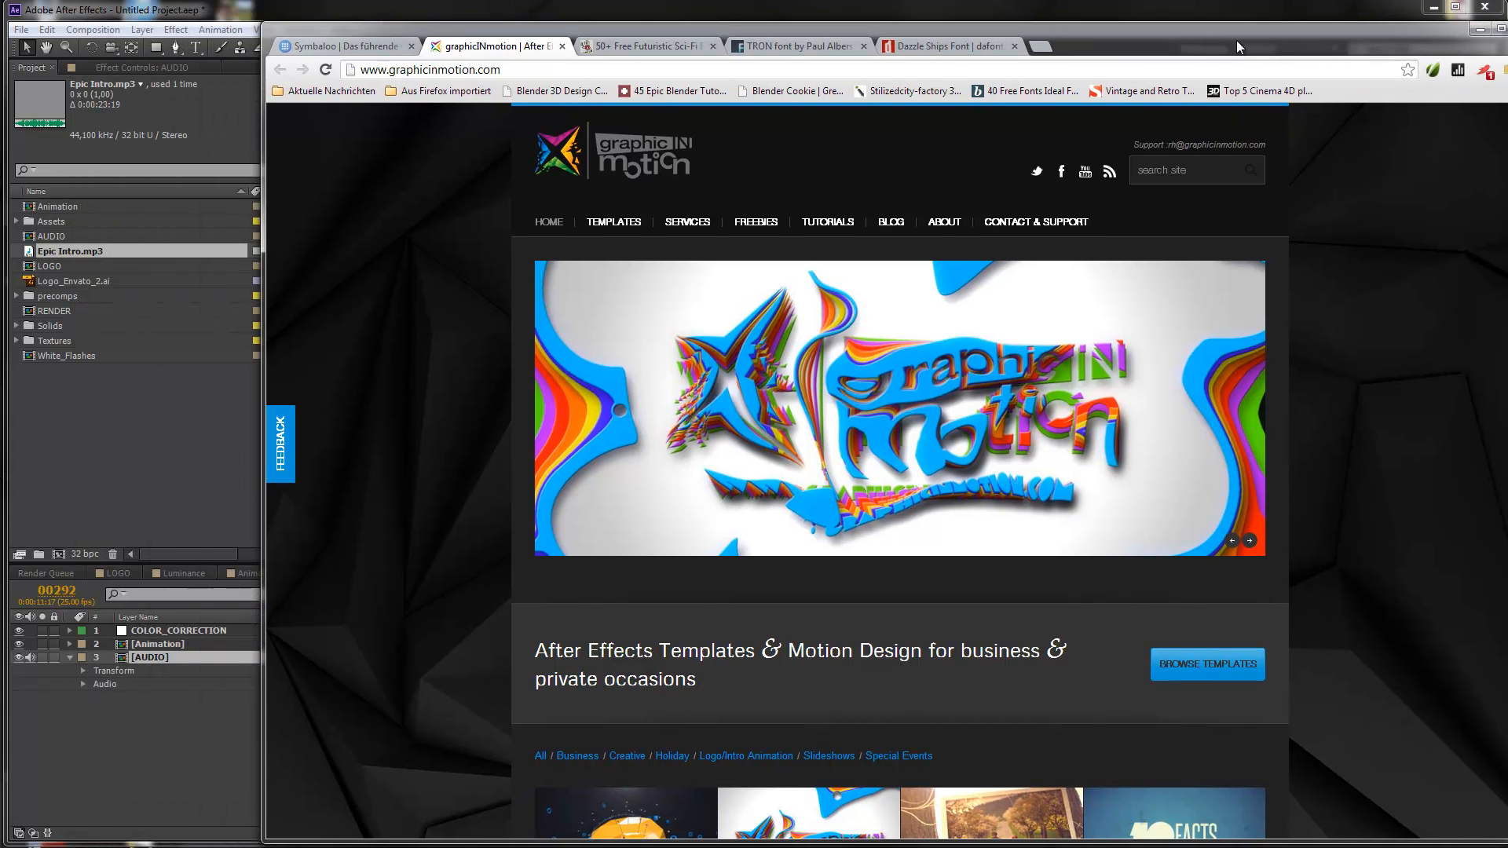
click(1300, 25)
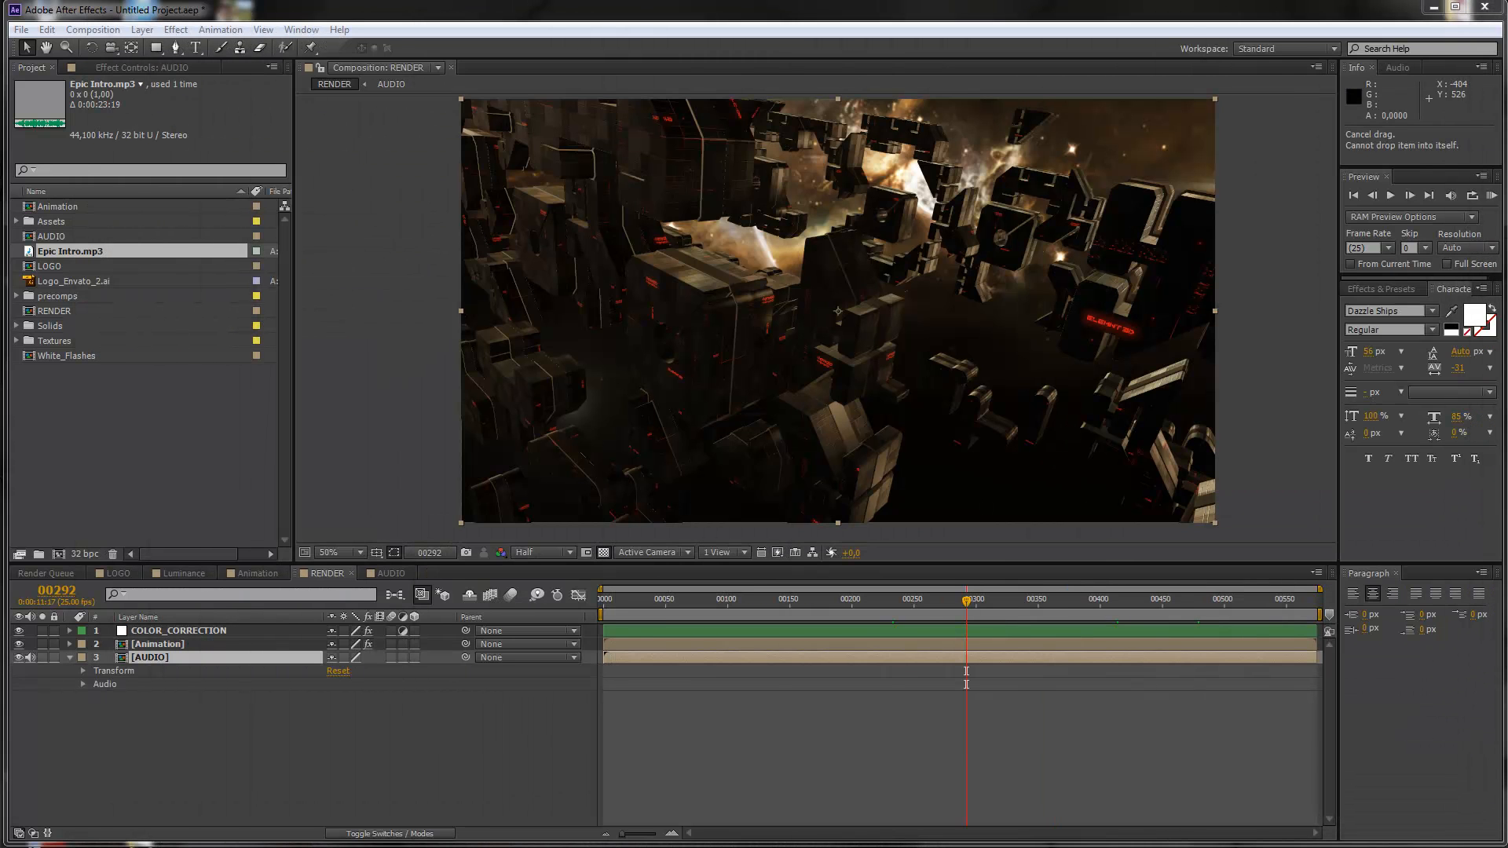